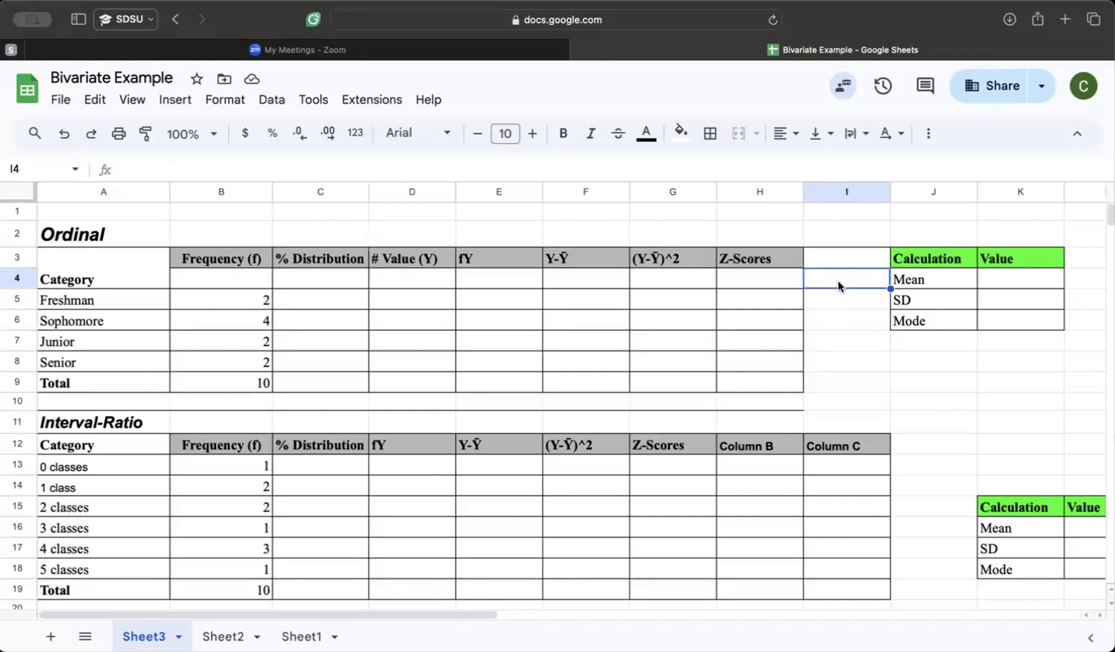
{"action": "left_click_drag", "start_coordinate": [735, 468], "coordinate": [824, 587]}
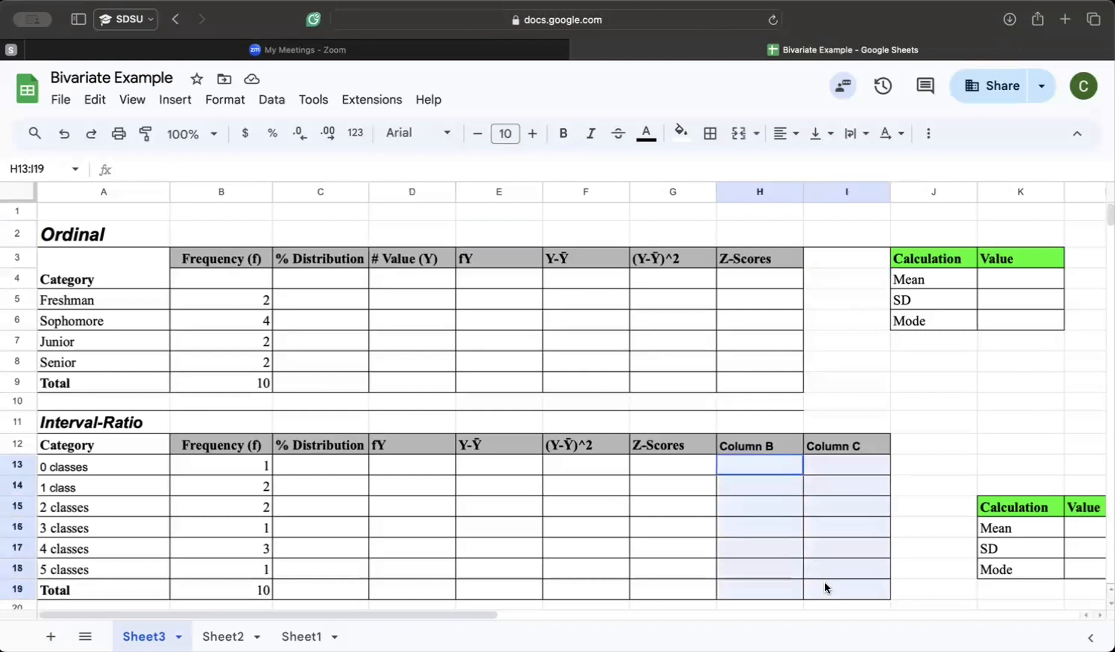
{"action": "left_click", "coordinate": [830, 383]}
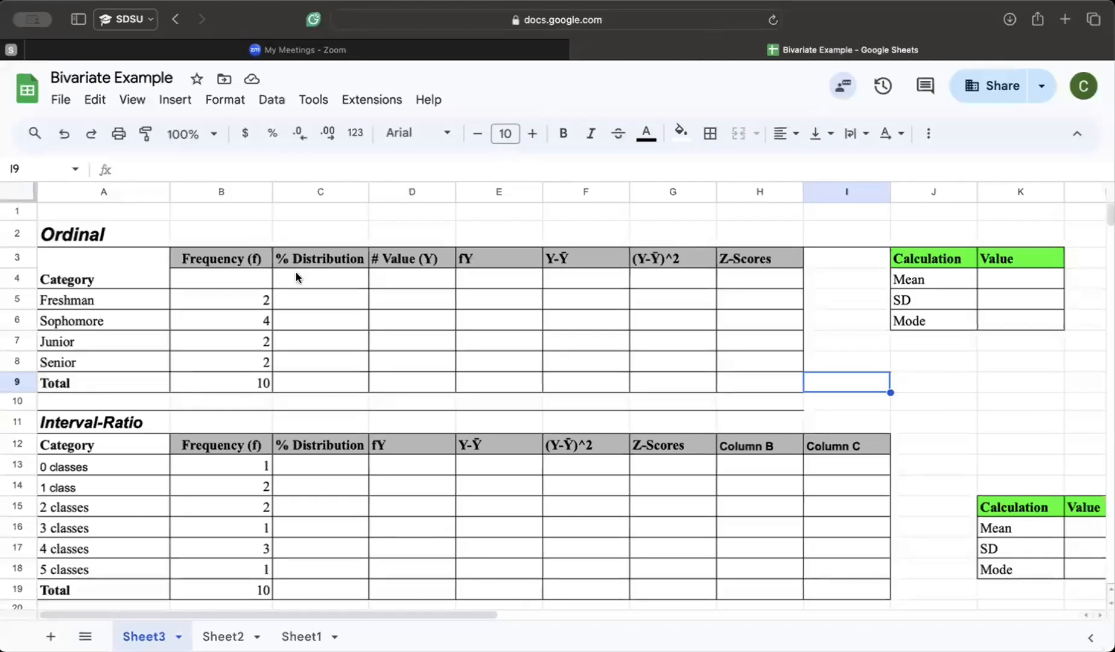
Step: Calculate the Ordinal table's % Distribution for Freshman with =B5/B9 in C5 and for Sophomore with =B6/B9 in C6
{"action": "left_click", "coordinate": [300, 305]}
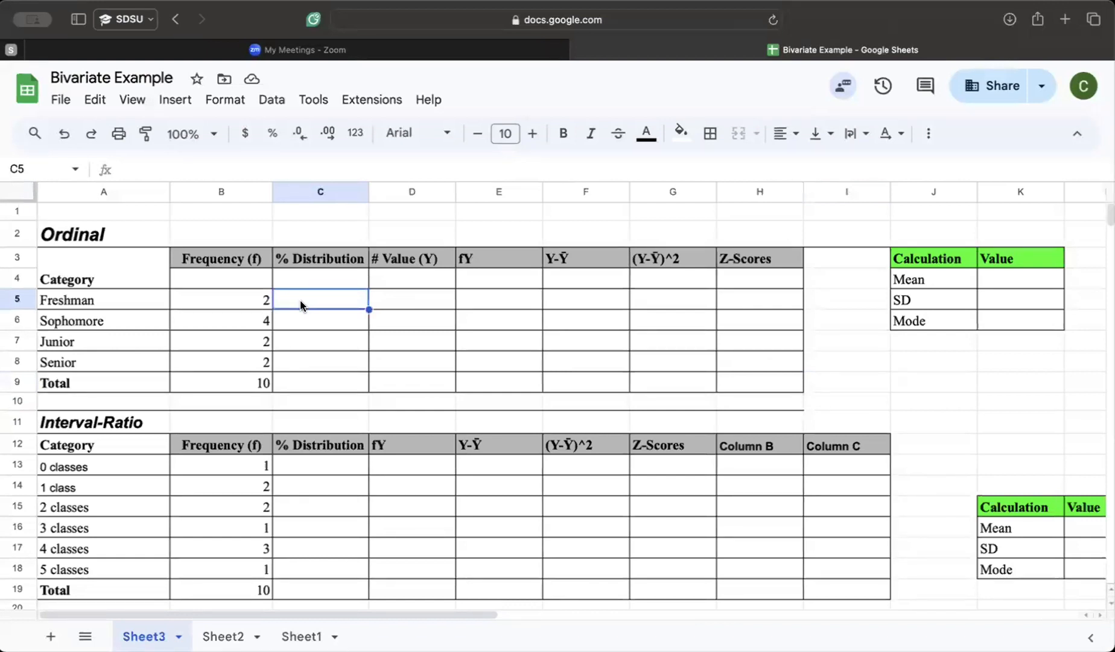
{"action": "double_click", "coordinate": [317, 293]}
{"action": "type", "text": "="}
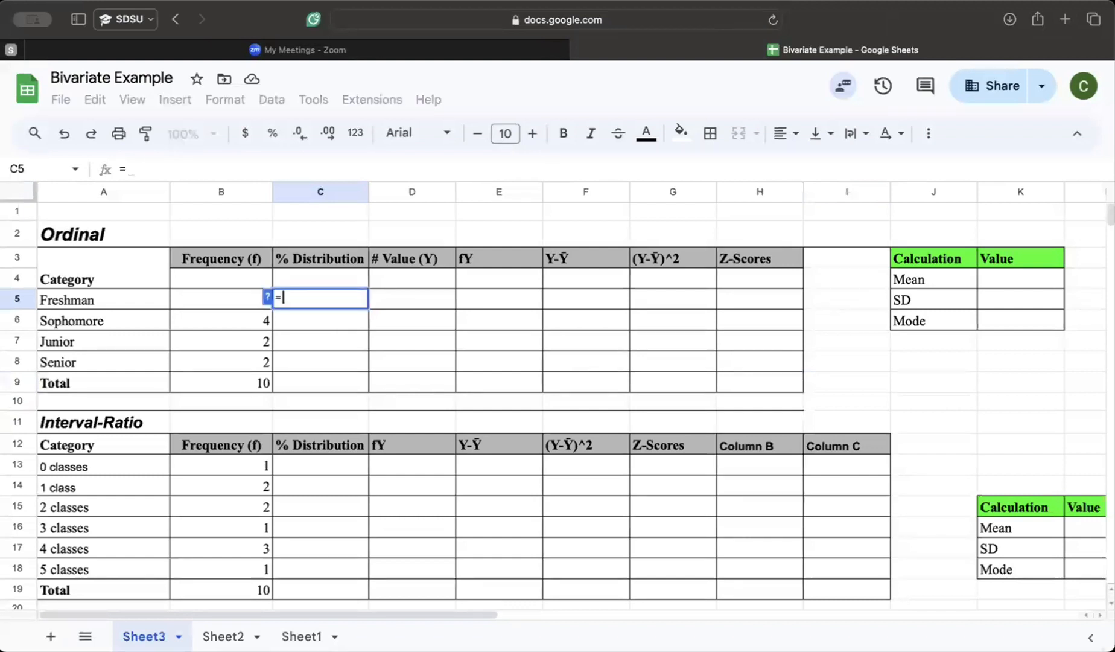
{"action": "left_click", "coordinate": [228, 304]}
{"action": "type", "text": "/"}
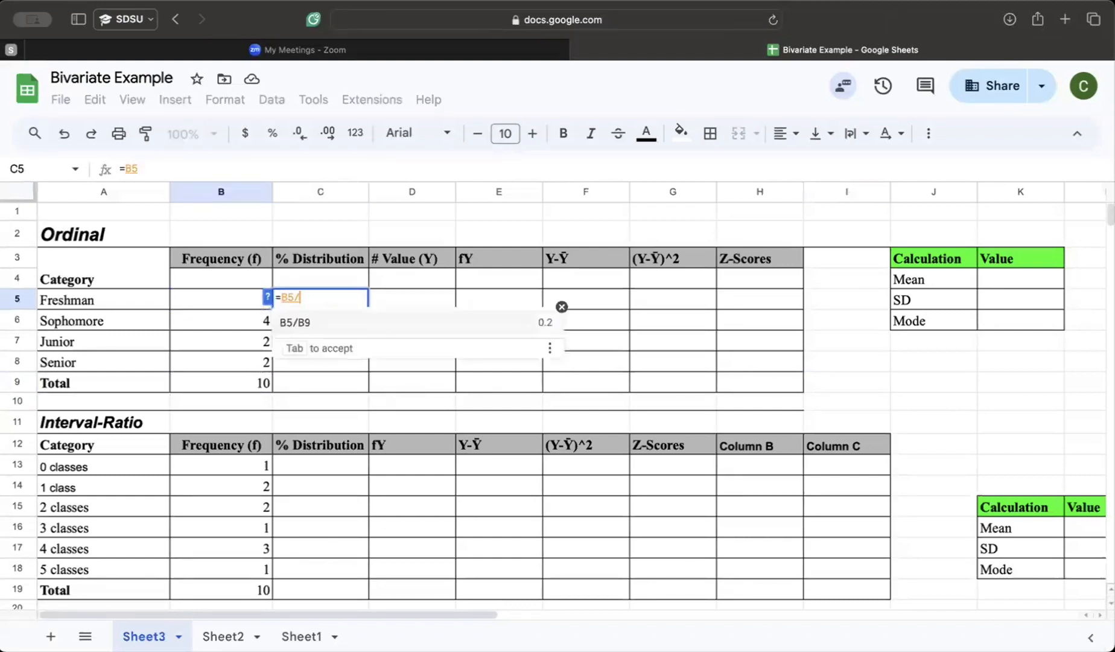
{"action": "left_click", "coordinate": [212, 382]}
{"action": "key", "text": "Return"}
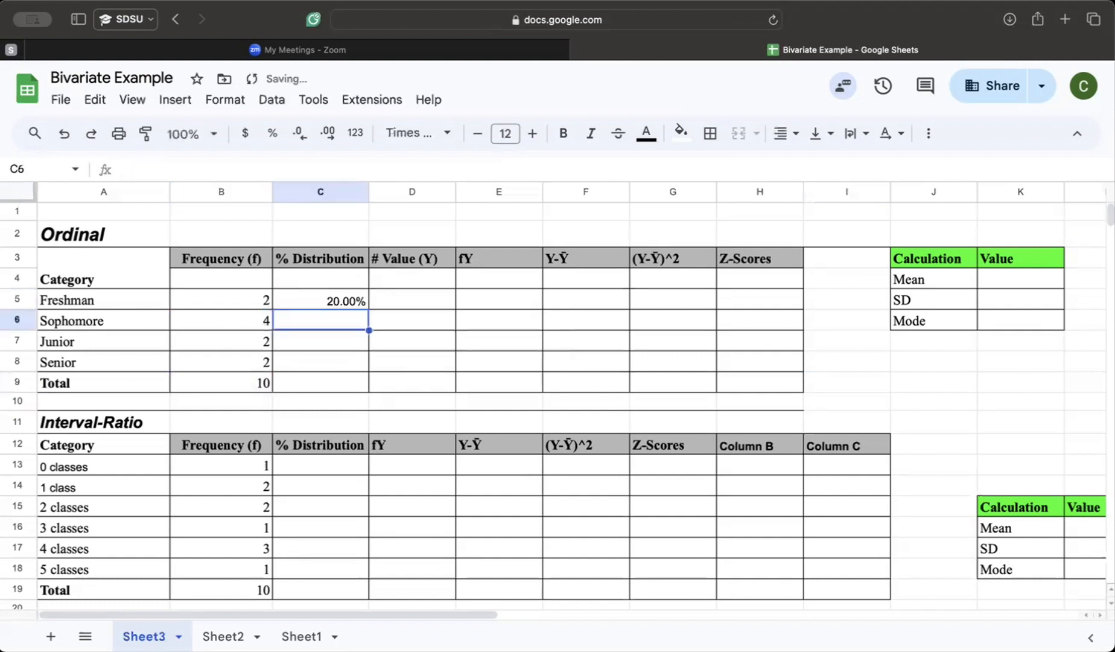
{"action": "type", "text": "="}
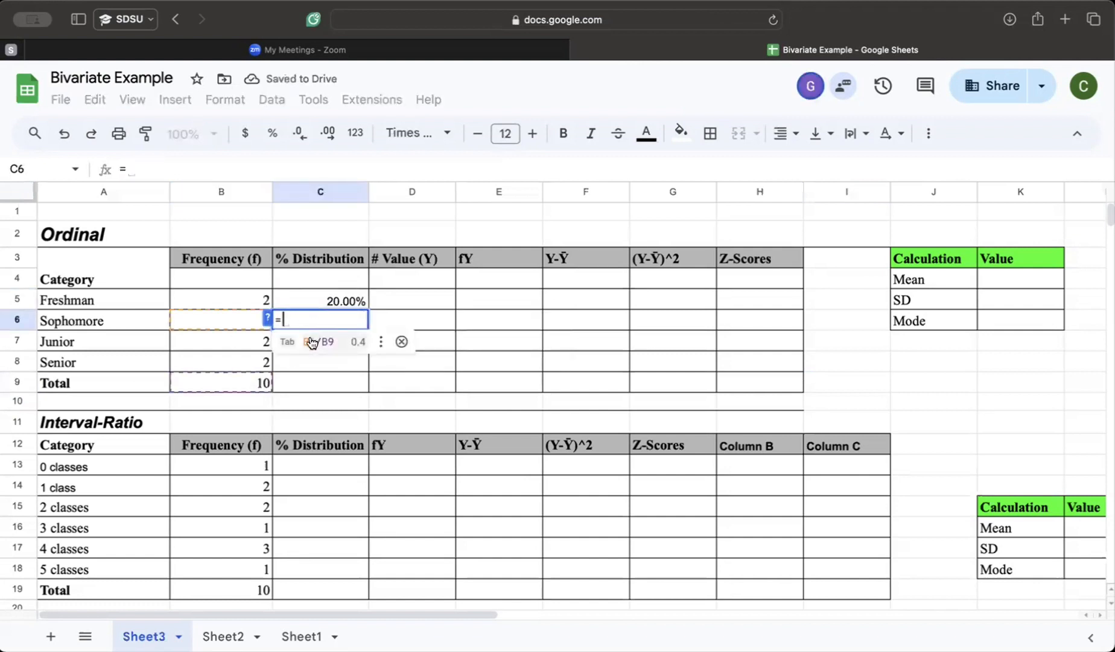
{"action": "left_click", "coordinate": [318, 341]}
Step: Format the Ordinal table's % Distribution cells C4:C9 with the Percent number format
{"action": "left_click", "coordinate": [325, 295]}
{"action": "left_click_drag", "start_coordinate": [326, 296], "coordinate": [322, 377]}
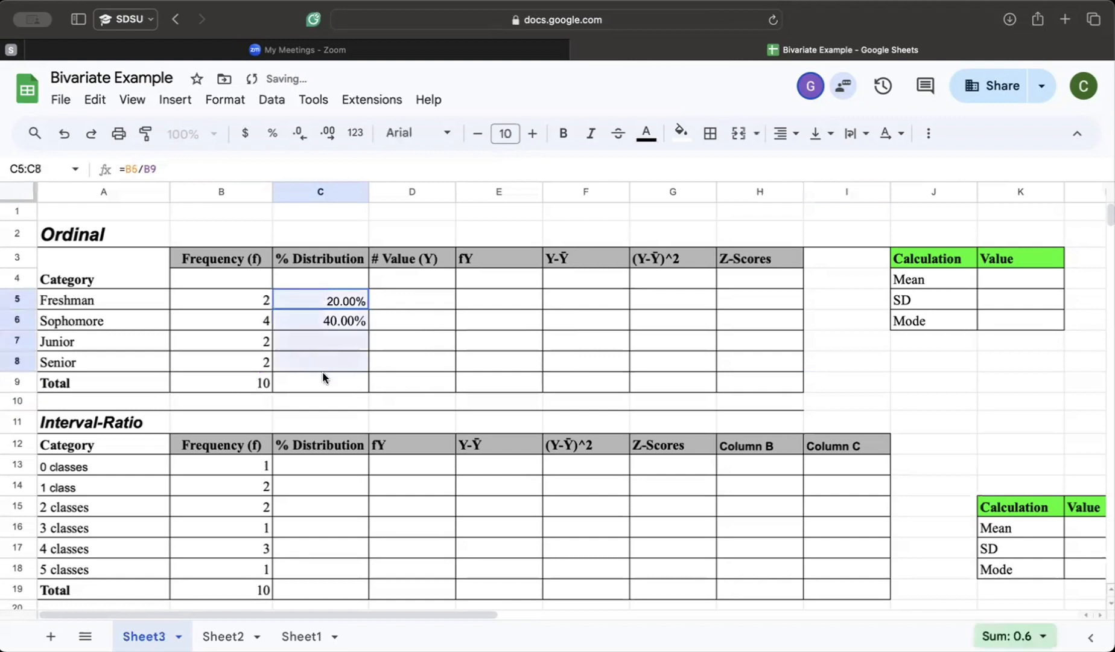
{"action": "left_click", "coordinate": [332, 280]}
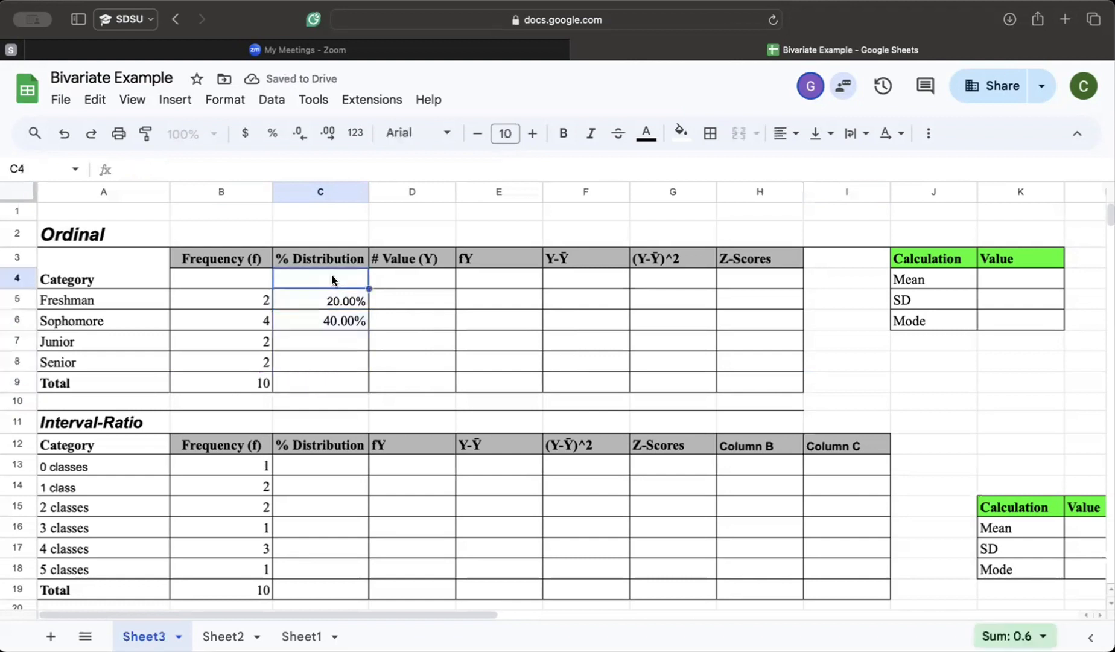
{"action": "left_click", "coordinate": [320, 193]}
{"action": "left_click_drag", "start_coordinate": [304, 279], "coordinate": [314, 379]}
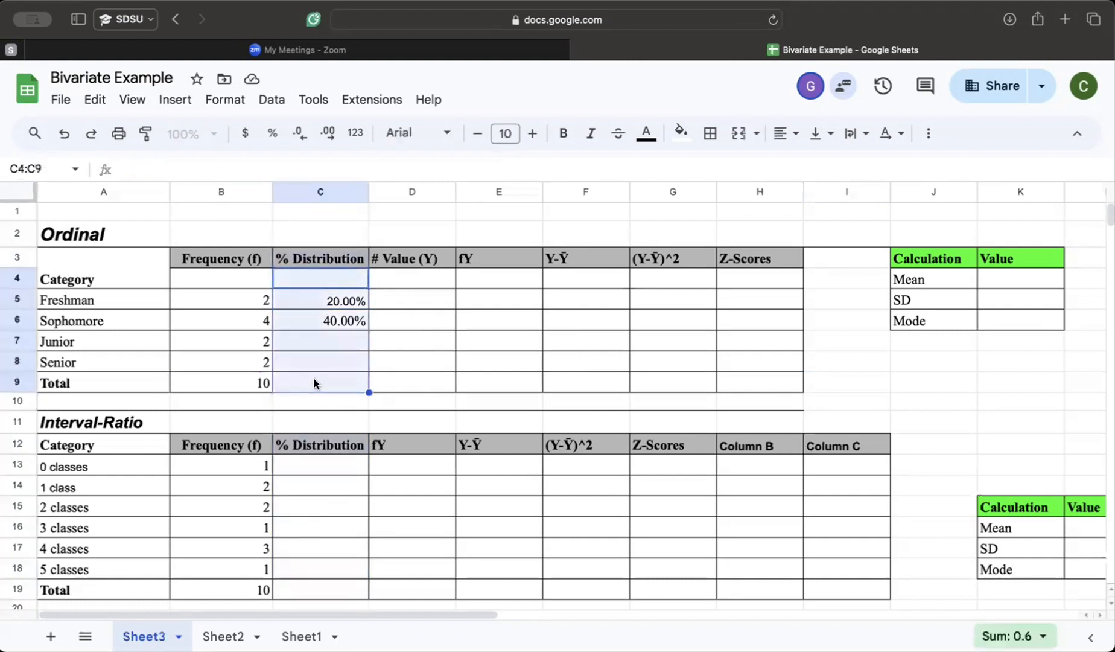
{"action": "left_click", "coordinate": [272, 98]}
{"action": "left_click", "coordinate": [296, 89]}
{"action": "left_click_drag", "start_coordinate": [318, 287], "coordinate": [332, 385]}
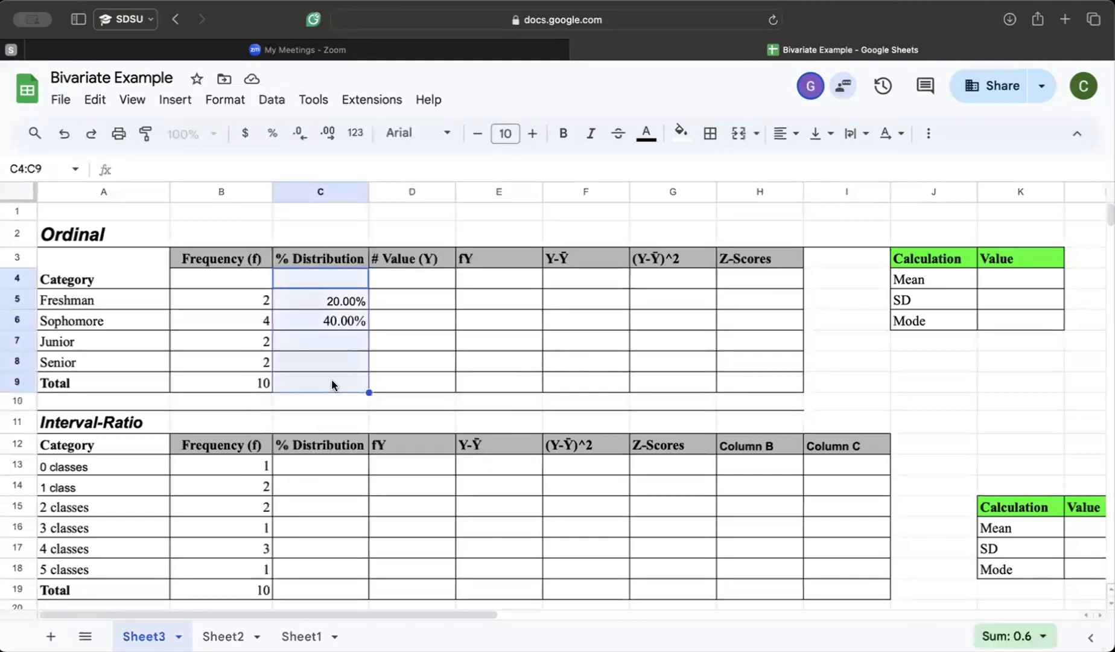
{"action": "left_click", "coordinate": [277, 100]}
{"action": "mouse_move", "coordinate": [228, 103]}
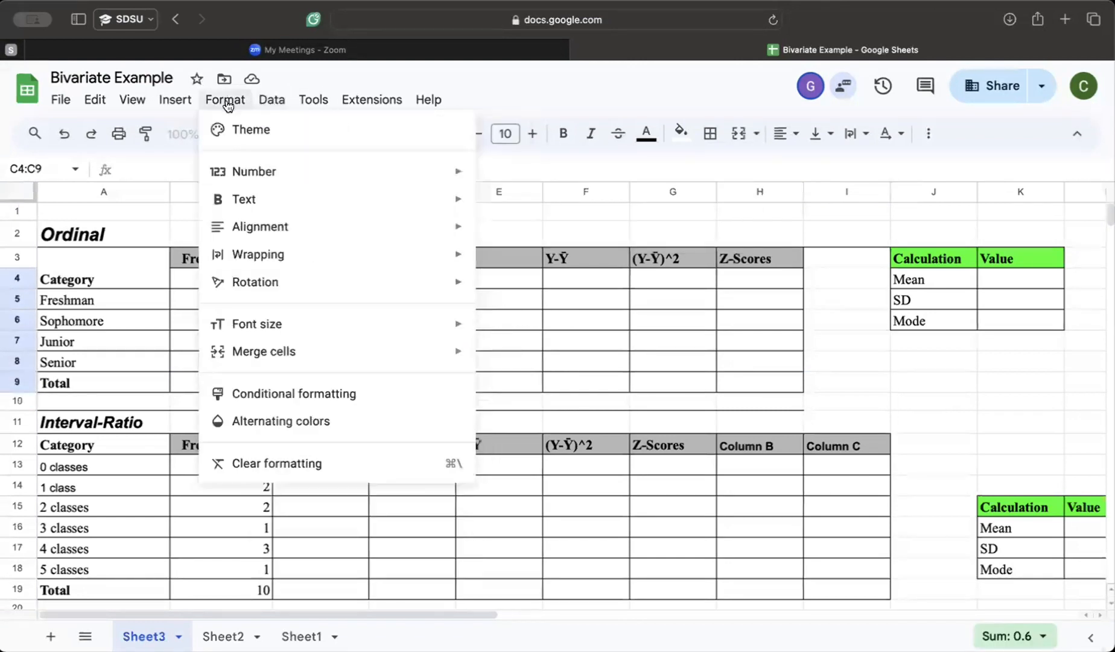
{"action": "mouse_move", "coordinate": [251, 171]}
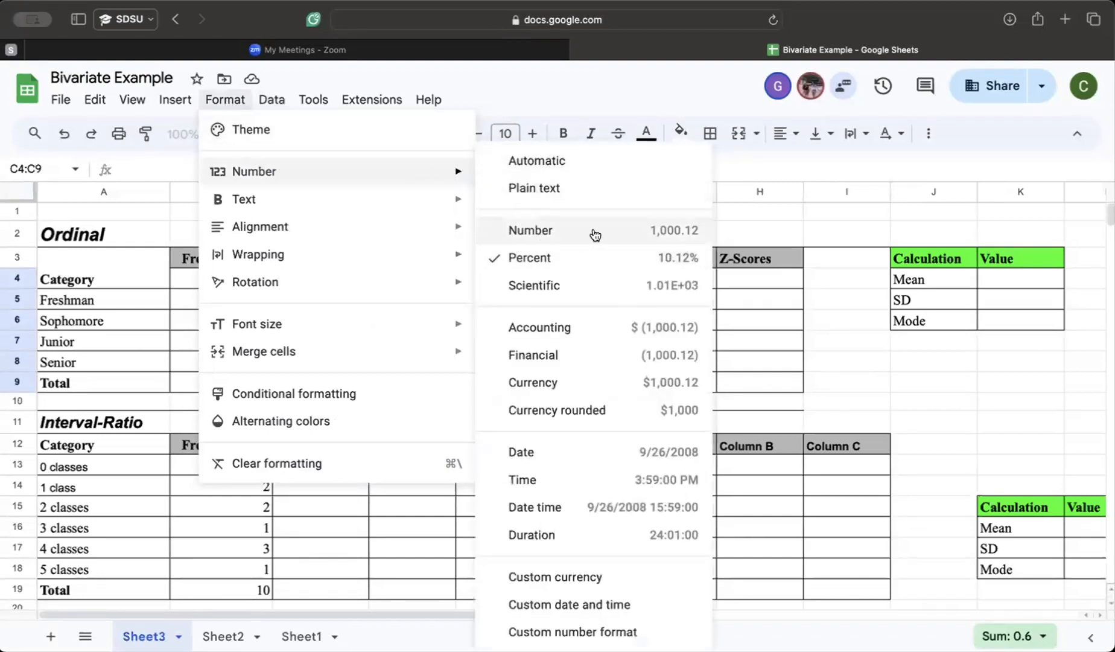
{"action": "left_click", "coordinate": [529, 257]}
{"action": "left_click", "coordinate": [379, 342]}
Step: Apply the Percent number format to the Interval-Ratio table's % Distribution cells C13:C19
{"action": "left_click_drag", "start_coordinate": [318, 469], "coordinate": [323, 581]}
{"action": "left_click", "coordinate": [226, 99]}
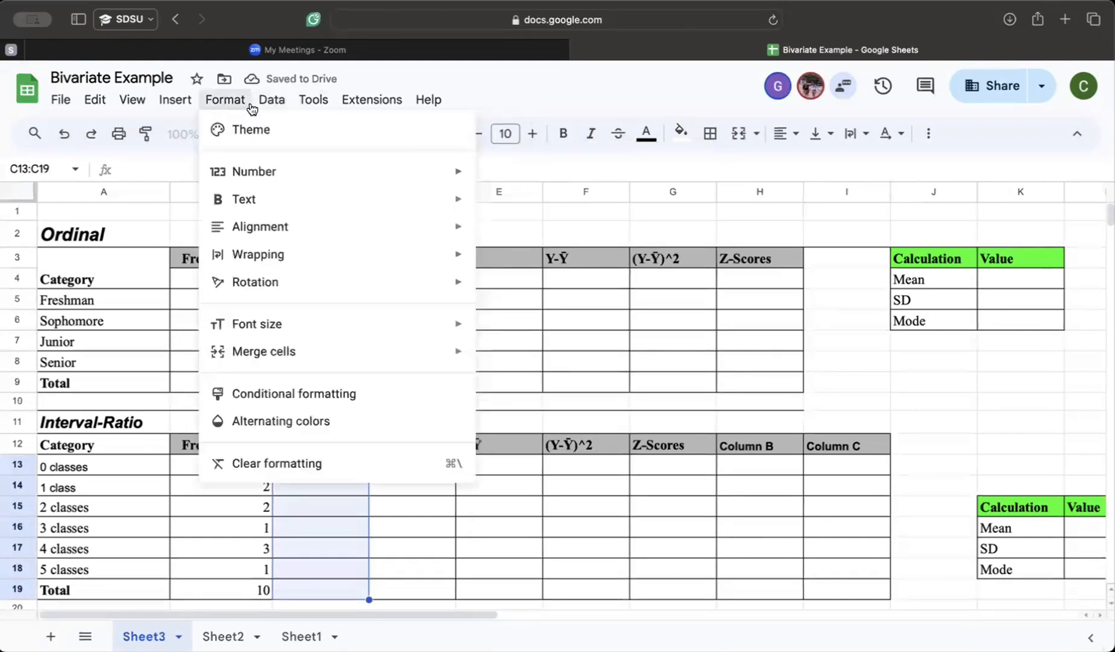
{"action": "mouse_move", "coordinate": [273, 171]}
{"action": "left_click", "coordinate": [542, 256]}
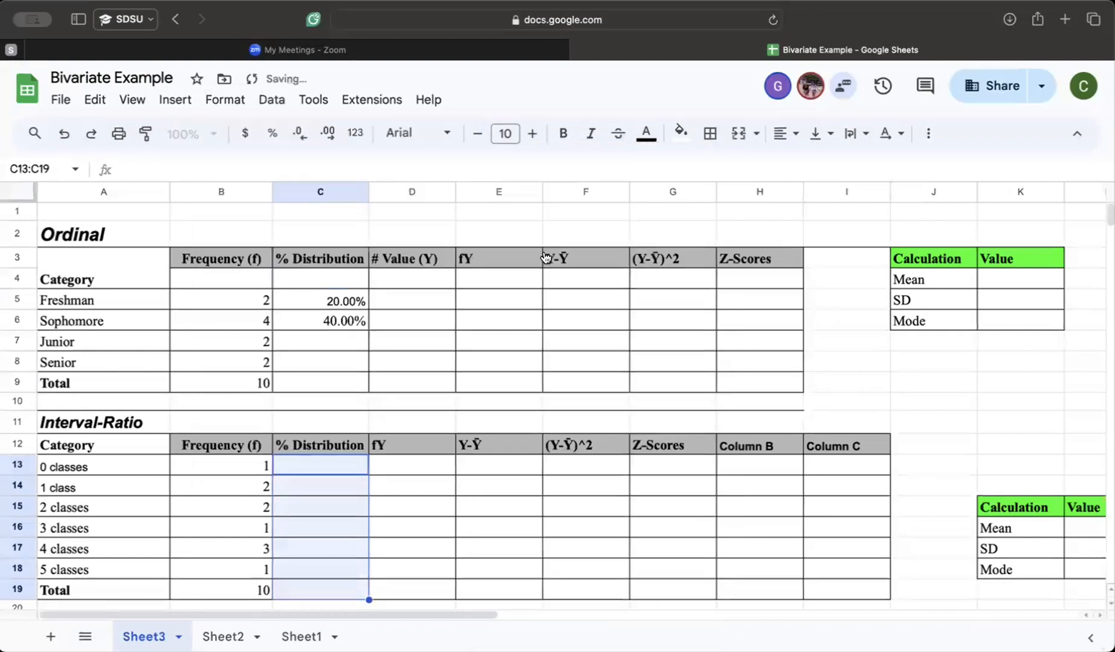
Step: Calculate the Junior % Distribution in C7 by dividing its frequency by the total, using =B7/B9
{"action": "left_click", "coordinate": [338, 281]}
{"action": "left_click", "coordinate": [320, 341]}
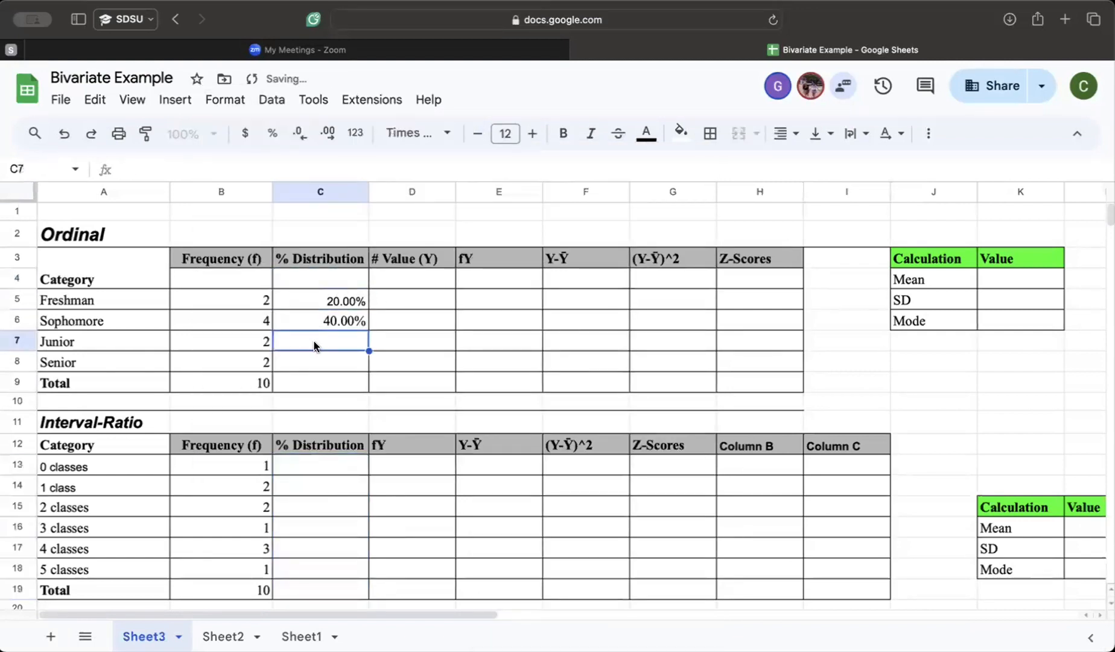
{"action": "type", "text": "="}
{"action": "left_click", "coordinate": [257, 342]}
{"action": "type", "text": "/"}
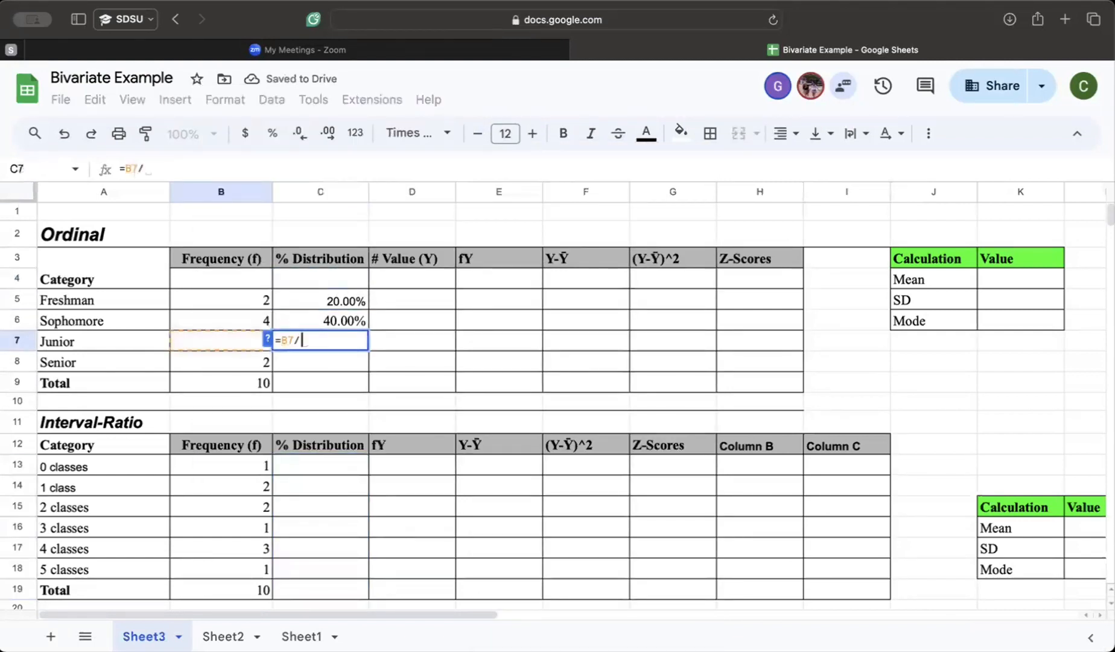
{"action": "left_click", "coordinate": [245, 386]}
{"action": "key", "text": "Return"}
Step: Enter =B8/B9 in C8 for the Senior percentage and total the Ordinal % Distribution in C9 with =SUM(C4:C8)
{"action": "type", "text": "="}
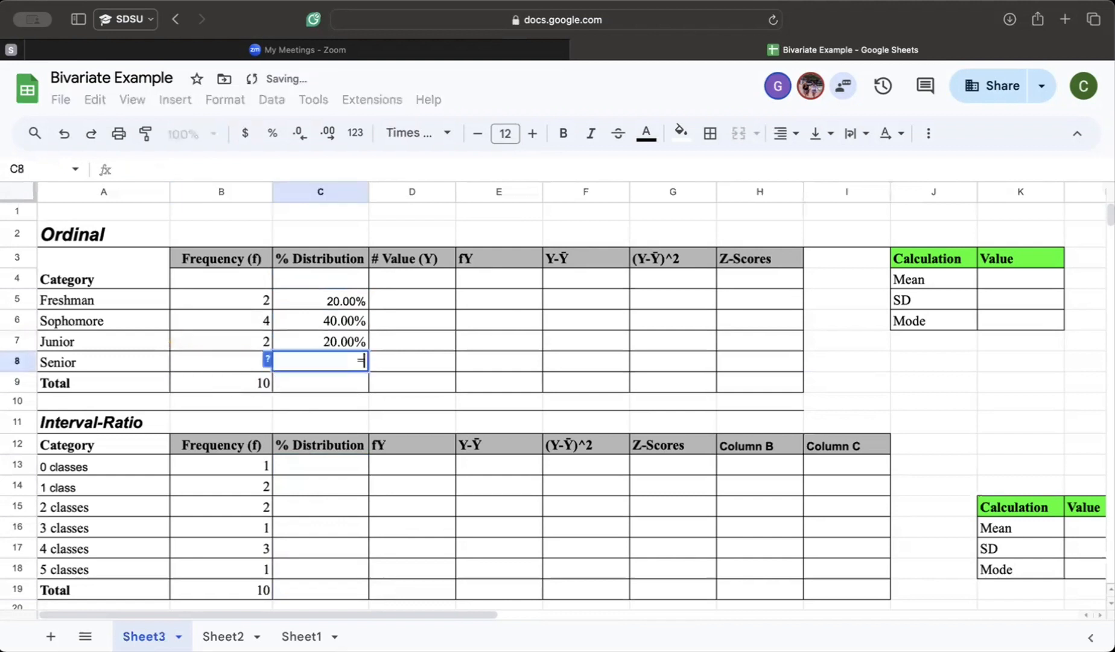
{"action": "left_click", "coordinate": [241, 358]}
{"action": "type", "text": "/"}
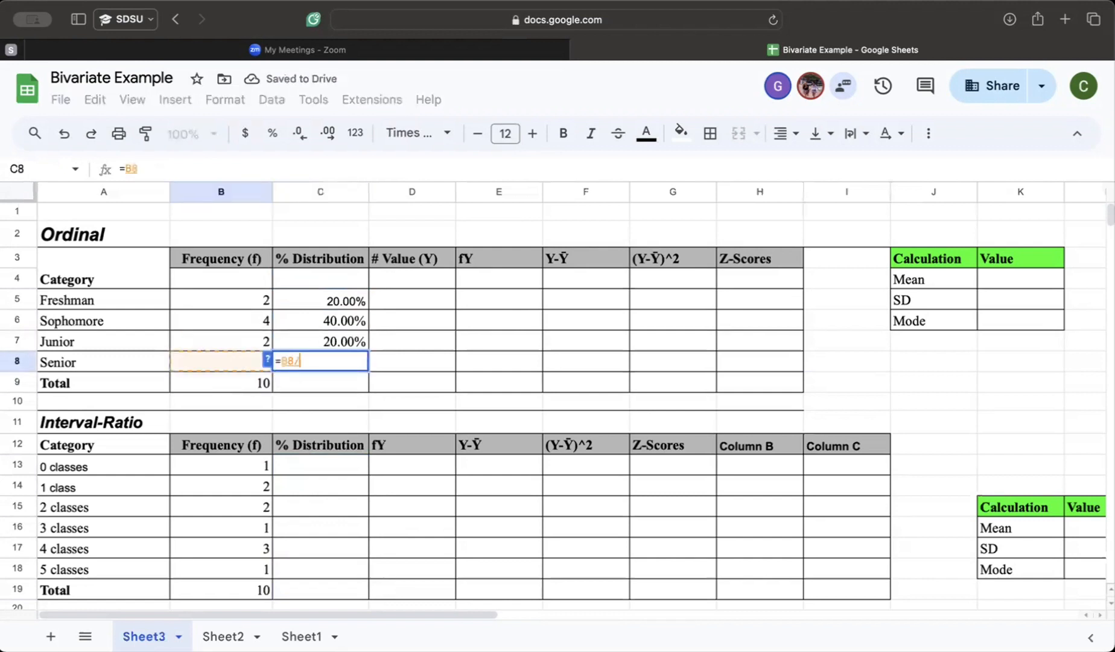
{"action": "left_click", "coordinate": [234, 389]}
{"action": "key", "text": "Return"}
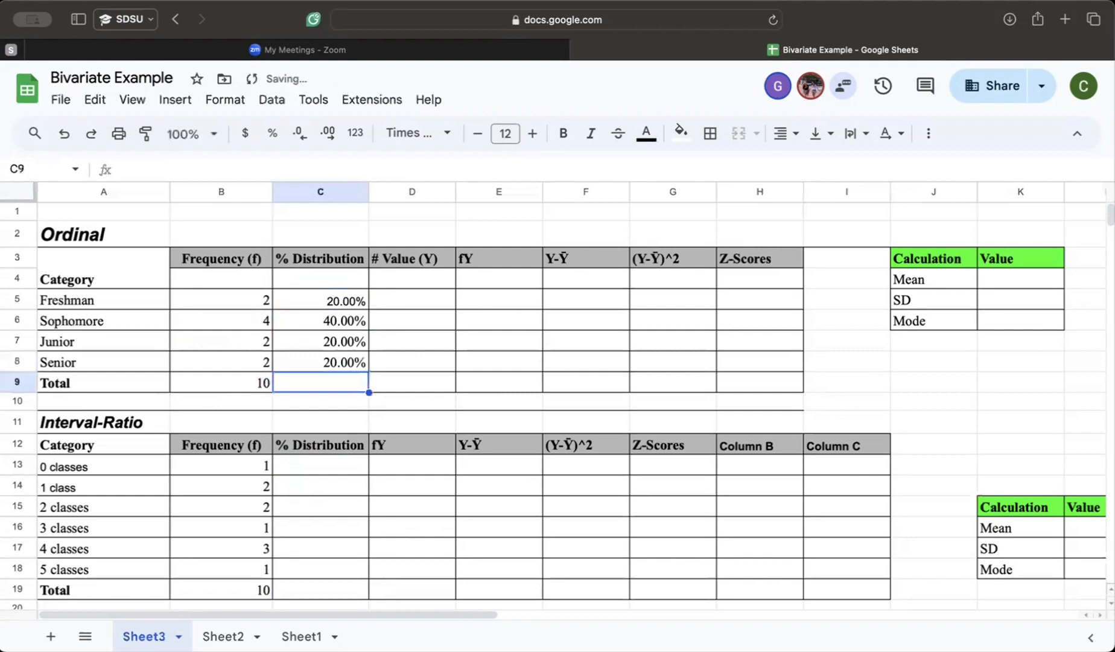
{"action": "type", "text": "="}
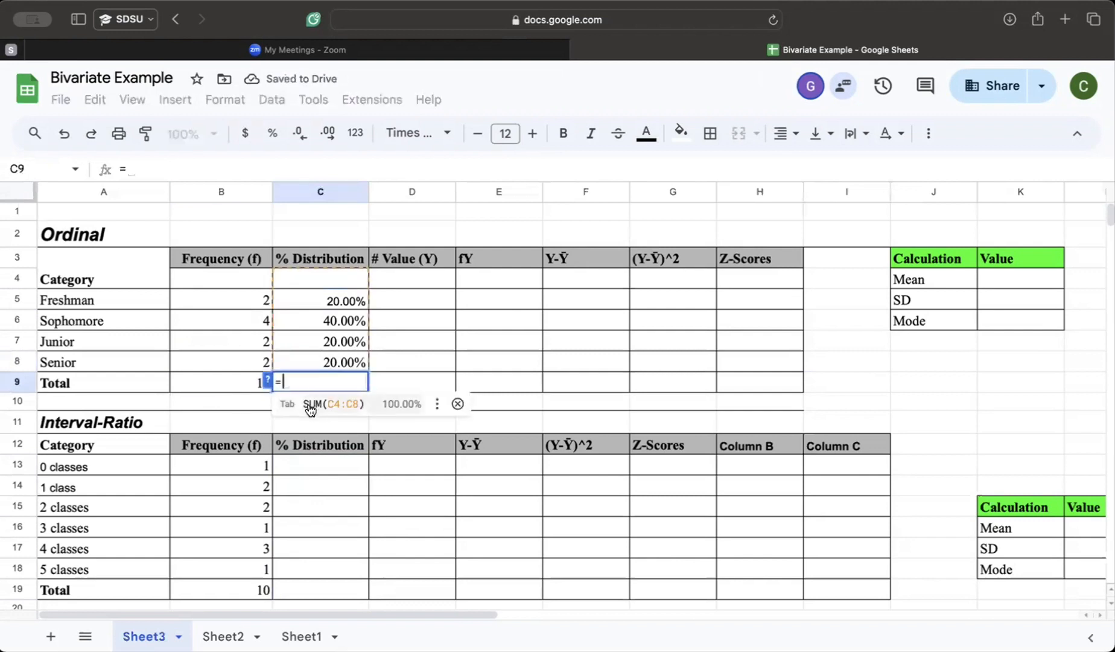
{"action": "left_click", "coordinate": [311, 408]}
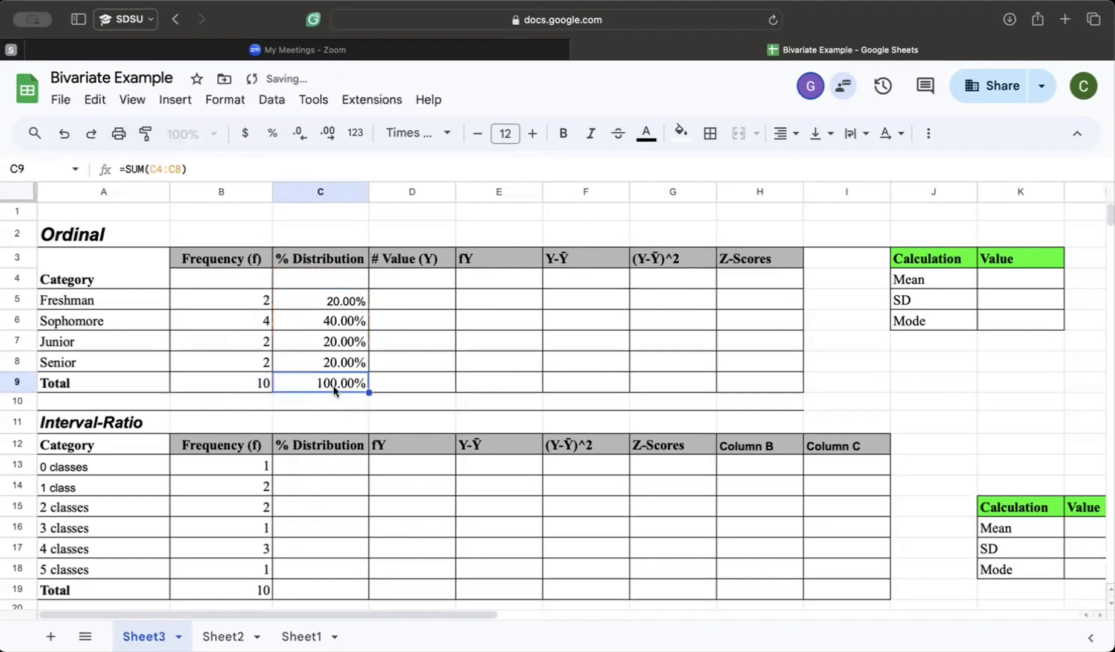
Step: Fill the Interval-Ratio % Distribution for 0 classes with =B13/B19 in C13 and for 1 class with =B14/B19 in C14
{"action": "scroll", "coordinate": [333, 386], "scroll_direction": "down", "scroll_amount": 2}
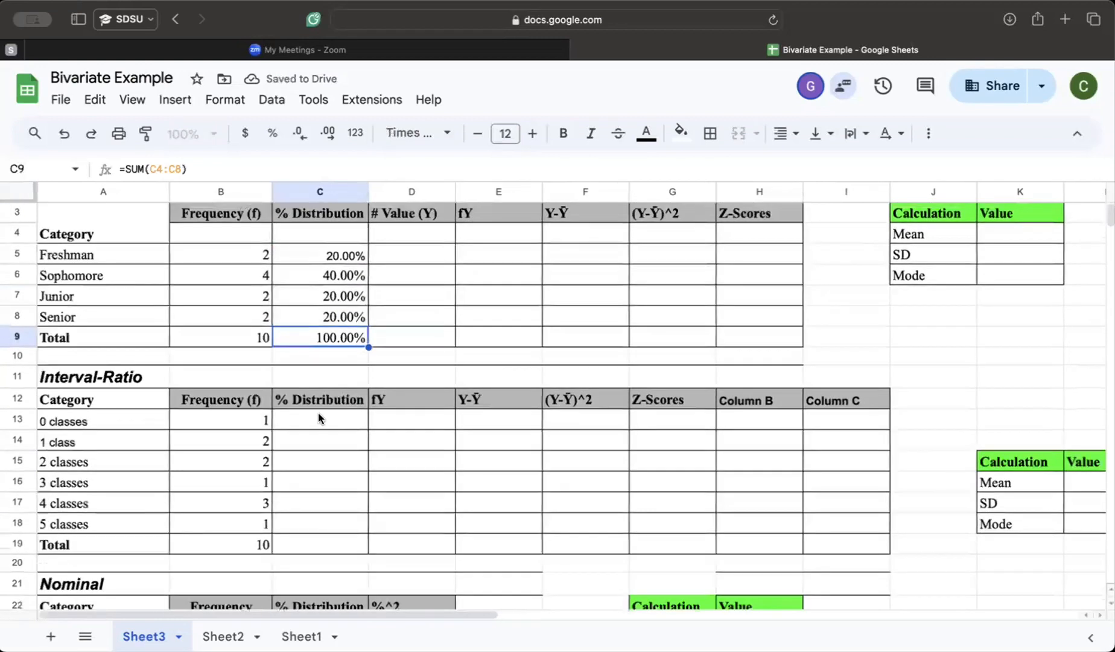
{"action": "left_click", "coordinate": [310, 426]}
{"action": "type", "text": "="}
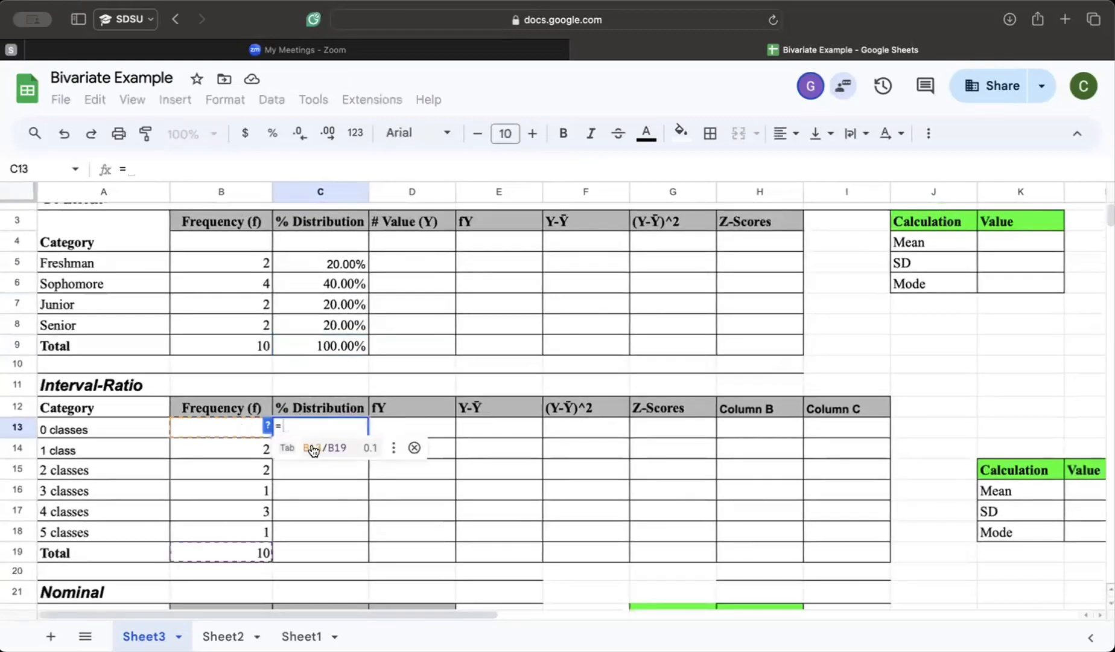
{"action": "left_click", "coordinate": [309, 452]}
{"action": "left_click", "coordinate": [310, 453]}
{"action": "type", "text": "="}
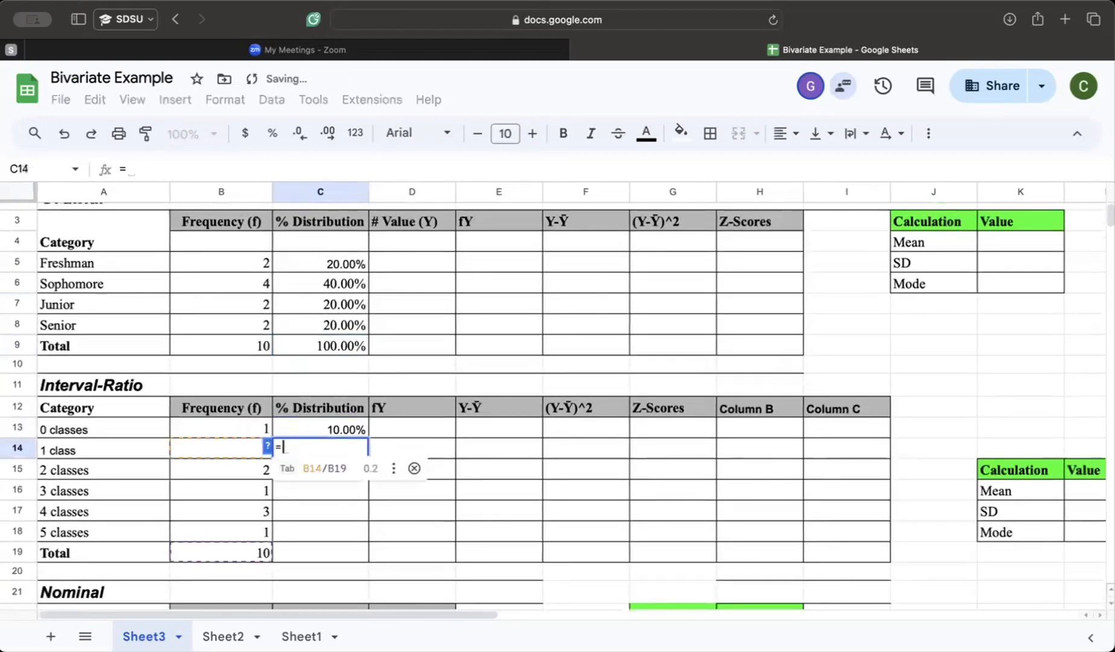
{"action": "left_click", "coordinate": [315, 463]}
Step: Calculate the Interval-Ratio % Distribution for 2 classes in C15 and 3 classes in C16, dividing each frequency by the total in B19
{"action": "left_click", "coordinate": [316, 468]}
{"action": "type", "text": "="}
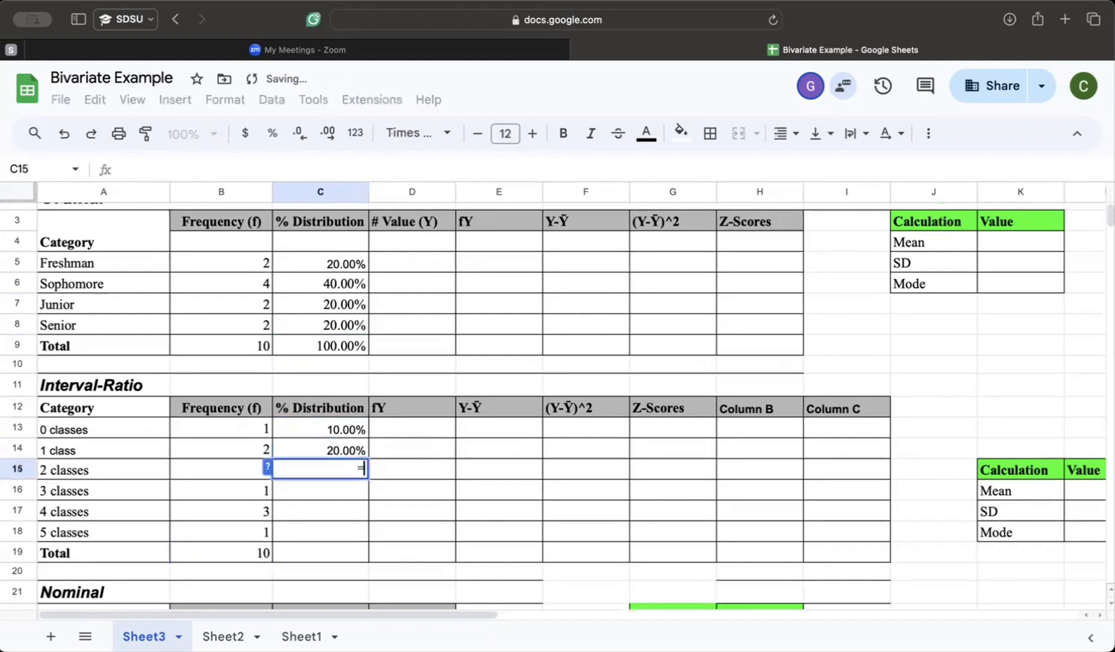
{"action": "left_click", "coordinate": [323, 495]}
{"action": "left_click", "coordinate": [322, 490]}
{"action": "type", "text": "="}
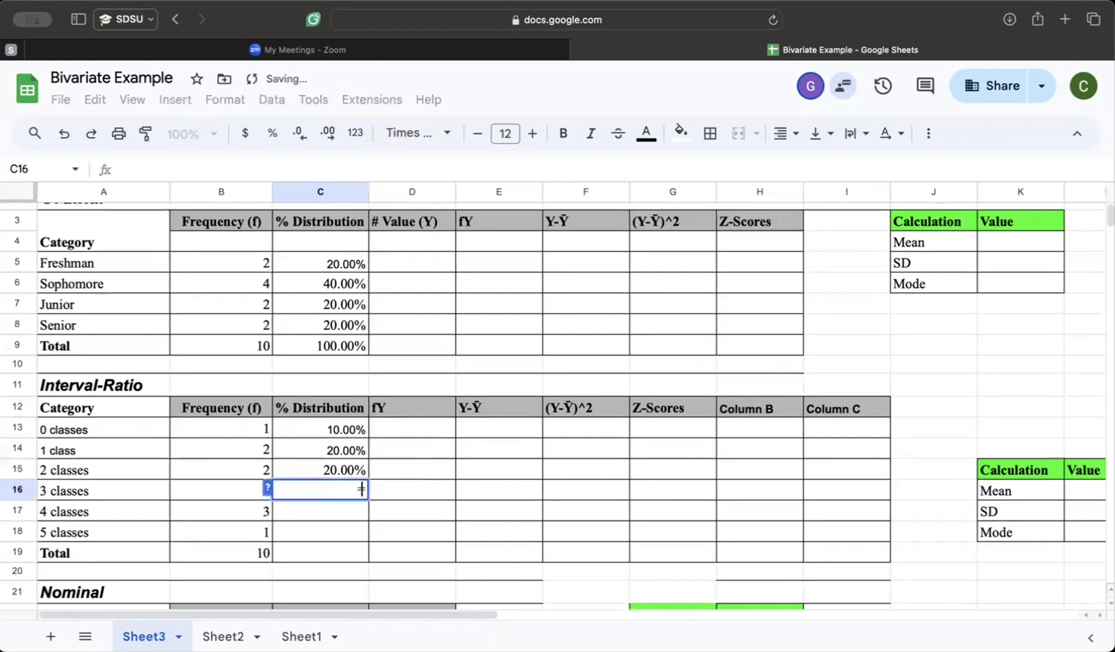
{"action": "left_click", "coordinate": [324, 513]}
Step: Enter the % Distribution formula =B17/B19 for 4 classes in cell C17 of the Interval-Ratio table
{"action": "left_click", "coordinate": [324, 513]}
{"action": "type", "text": "="}
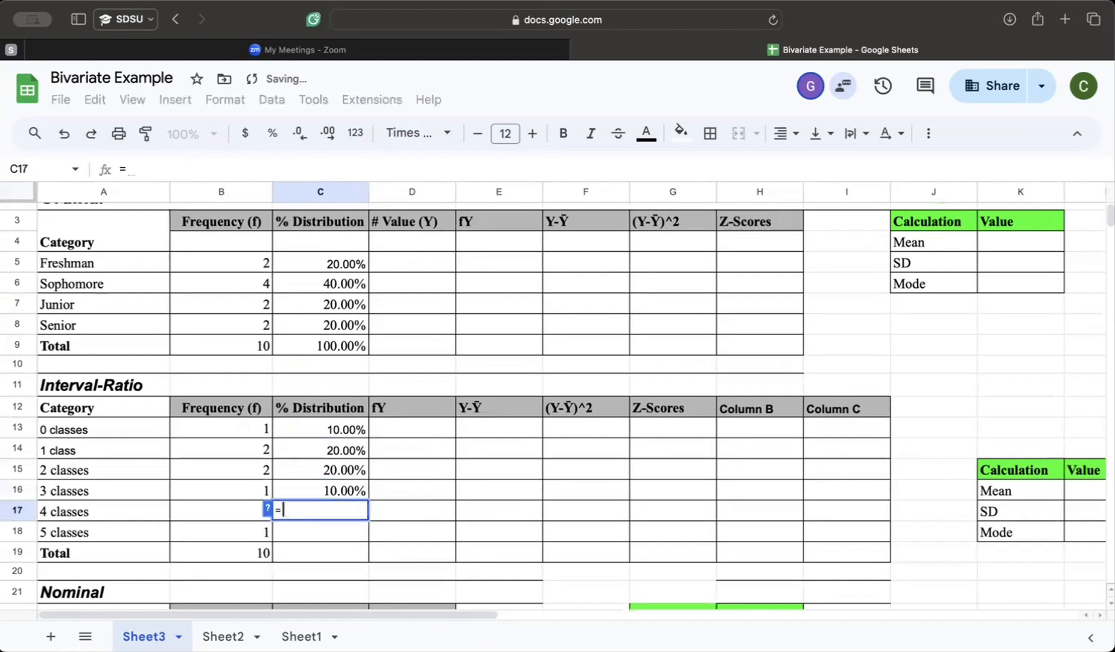
{"action": "left_click", "coordinate": [239, 513]}
{"action": "type", "text": "/"}
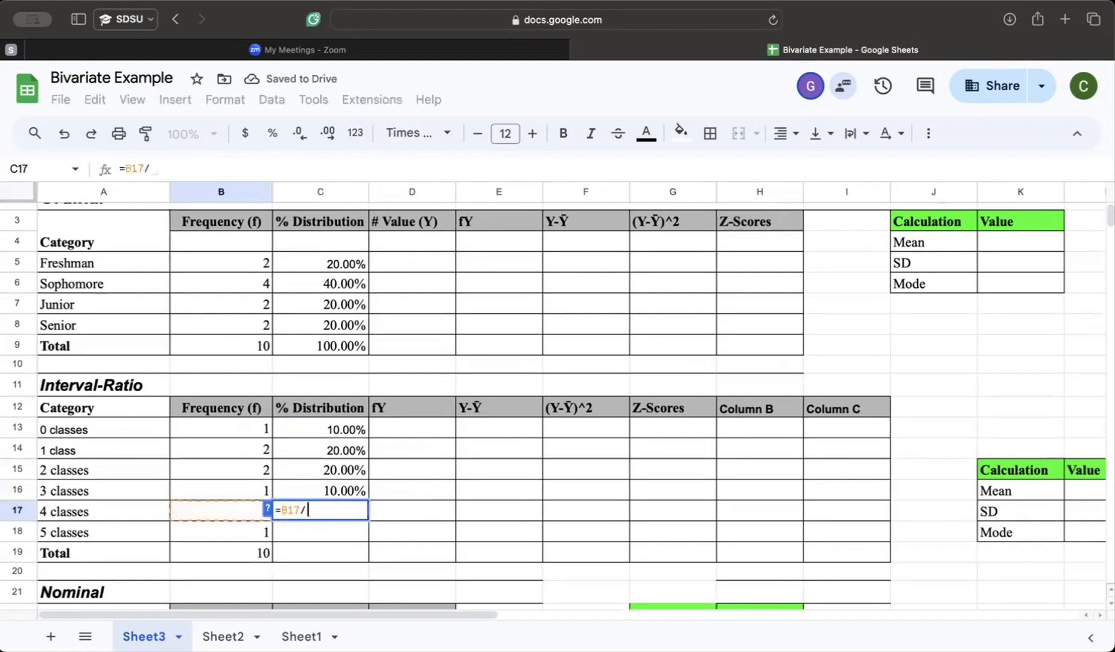
{"action": "left_click", "coordinate": [229, 553]}
{"action": "key", "text": "Return"}
Step: Enter =B18/B19 in C18 for 5 classes and total the Interval-Ratio % Distribution in C19 with =SUM(C13:C18)
{"action": "type", "text": "="}
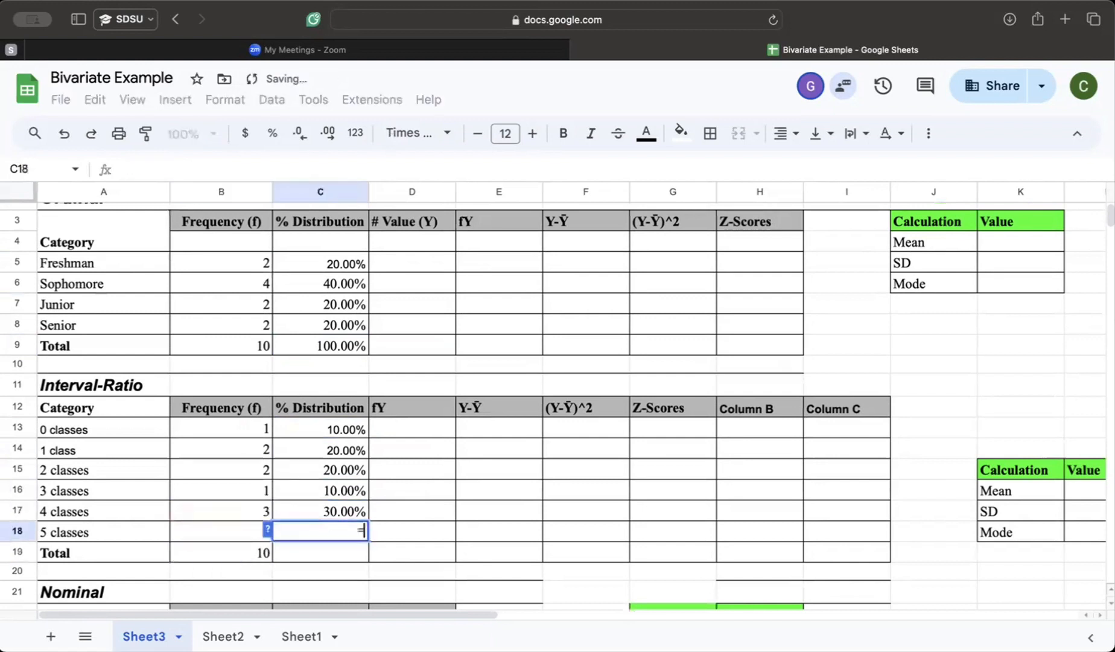
{"action": "left_click", "coordinate": [245, 525]}
{"action": "type", "text": "/"}
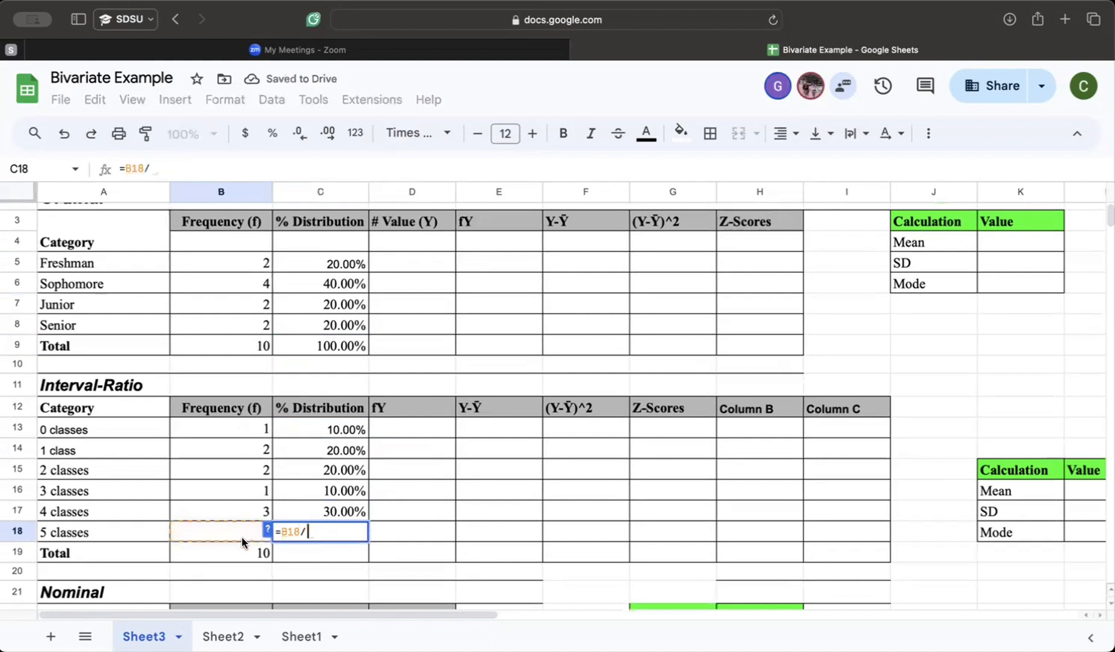
{"action": "left_click", "coordinate": [241, 550]}
{"action": "key", "text": "Return"}
{"action": "type", "text": "=sum"}
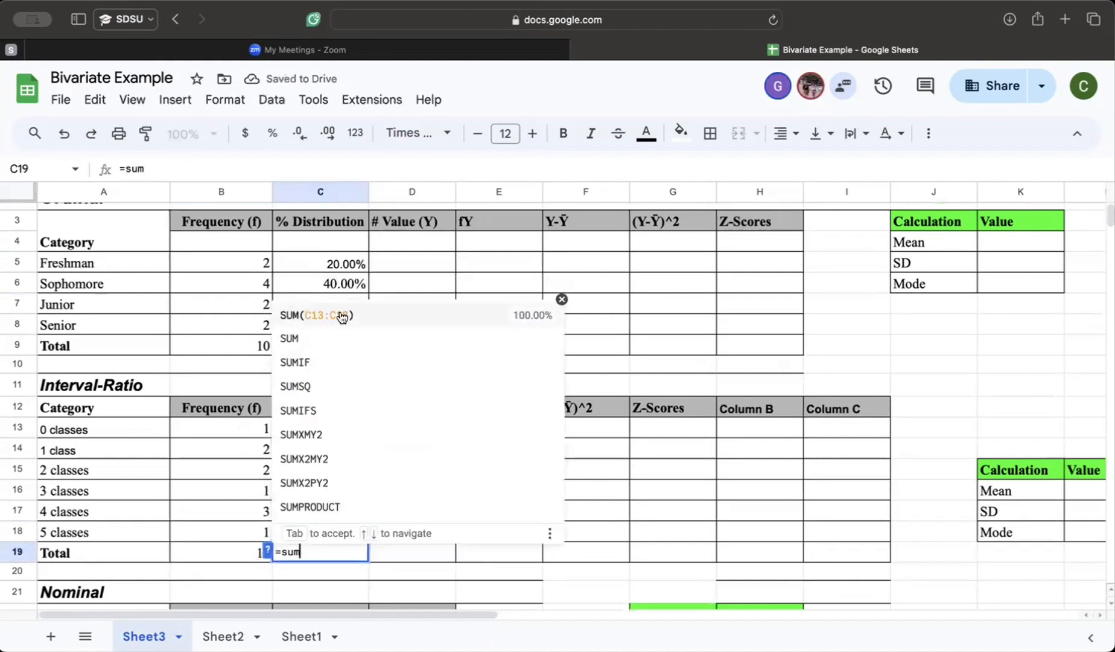
{"action": "left_click", "coordinate": [342, 316]}
Step: Enter =B23/B30 in C23 as the Nominal table's % Distribution for None/Undecided
{"action": "scroll", "coordinate": [420, 458], "scroll_direction": "down", "scroll_amount": 3}
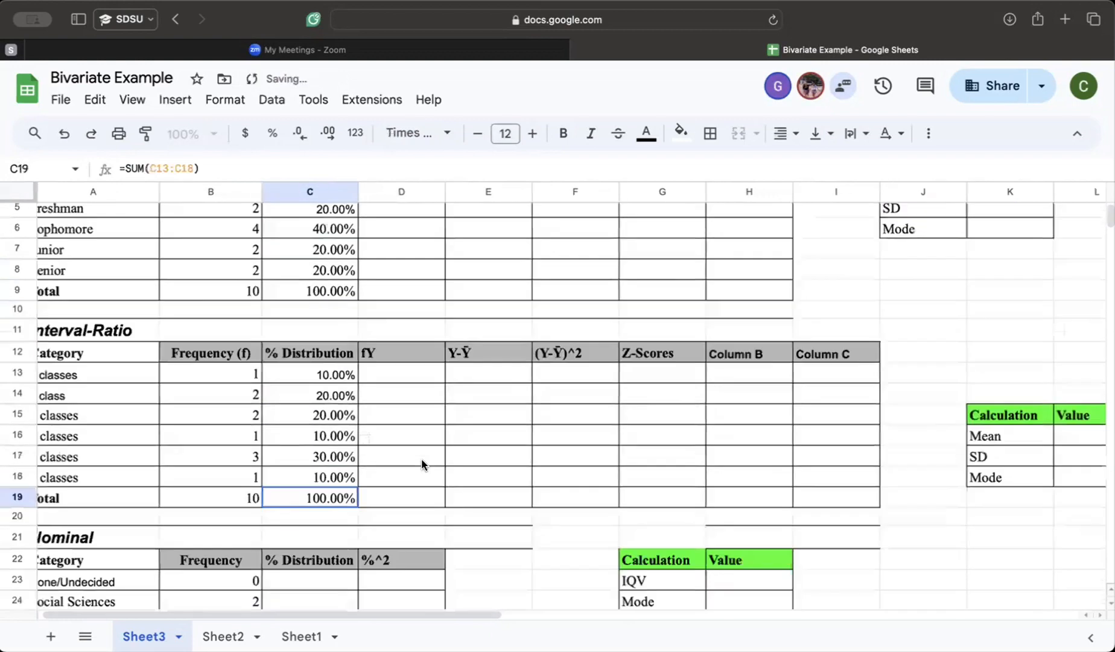
{"action": "scroll", "coordinate": [423, 463], "scroll_direction": "down", "scroll_amount": 3}
{"action": "left_click", "coordinate": [306, 342]}
{"action": "type", "text": "="}
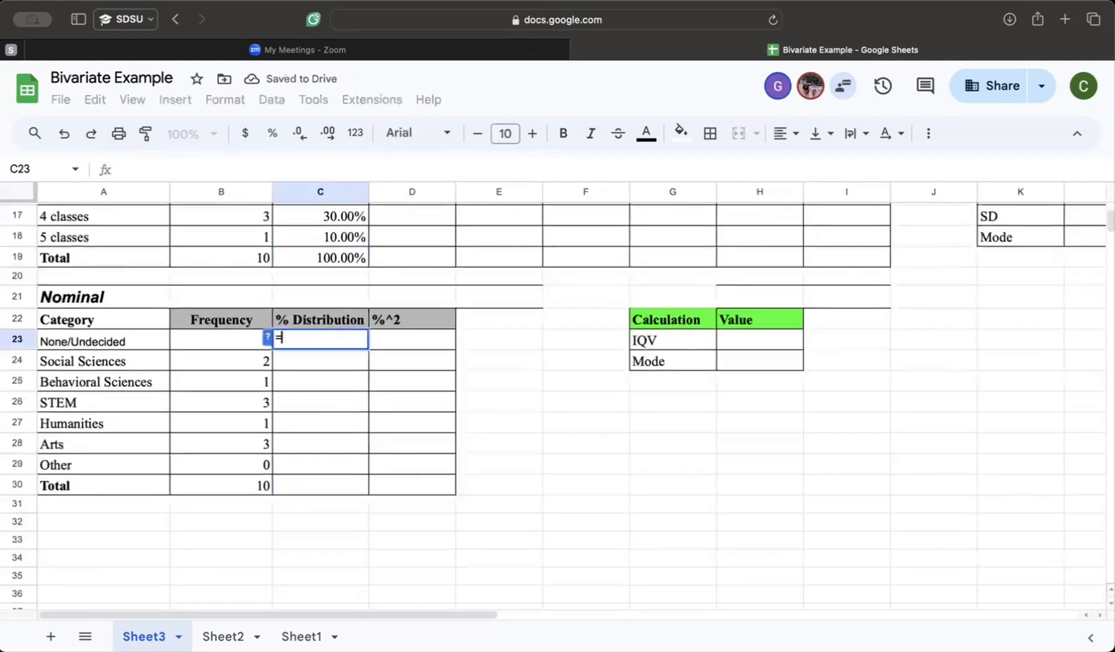
{"action": "left_click", "coordinate": [221, 344]}
{"action": "type", "text": "/"}
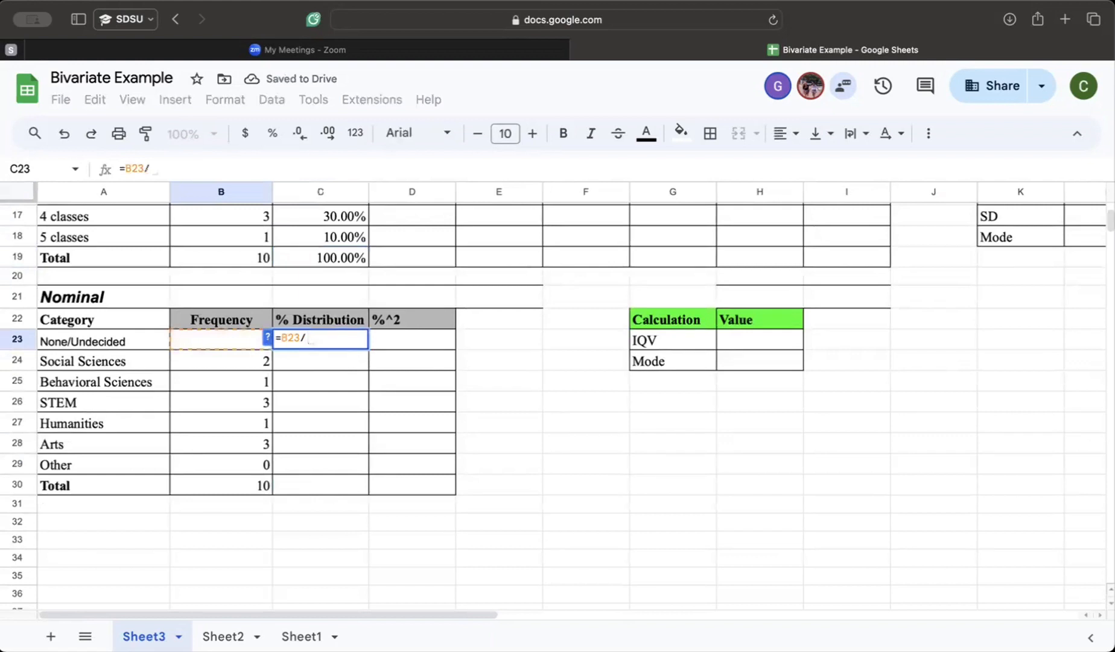
{"action": "left_click", "coordinate": [238, 492]}
{"action": "key", "text": "Return"}
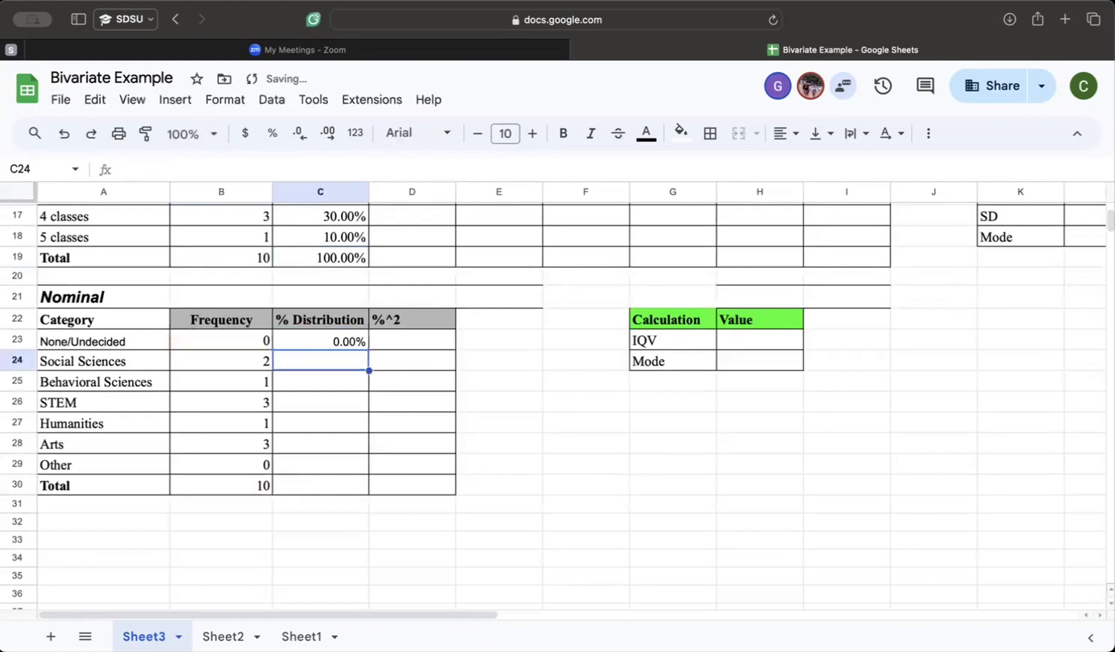
Step: Fill the Nominal % Distribution for Social Sciences with =B24/B30 in C24 and for Behavioral Sciences with =B25/B30 in C25
{"action": "type", "text": "="}
{"action": "left_click", "coordinate": [218, 362]}
{"action": "key", "text": "Tab"}
{"action": "key", "text": "Return"}
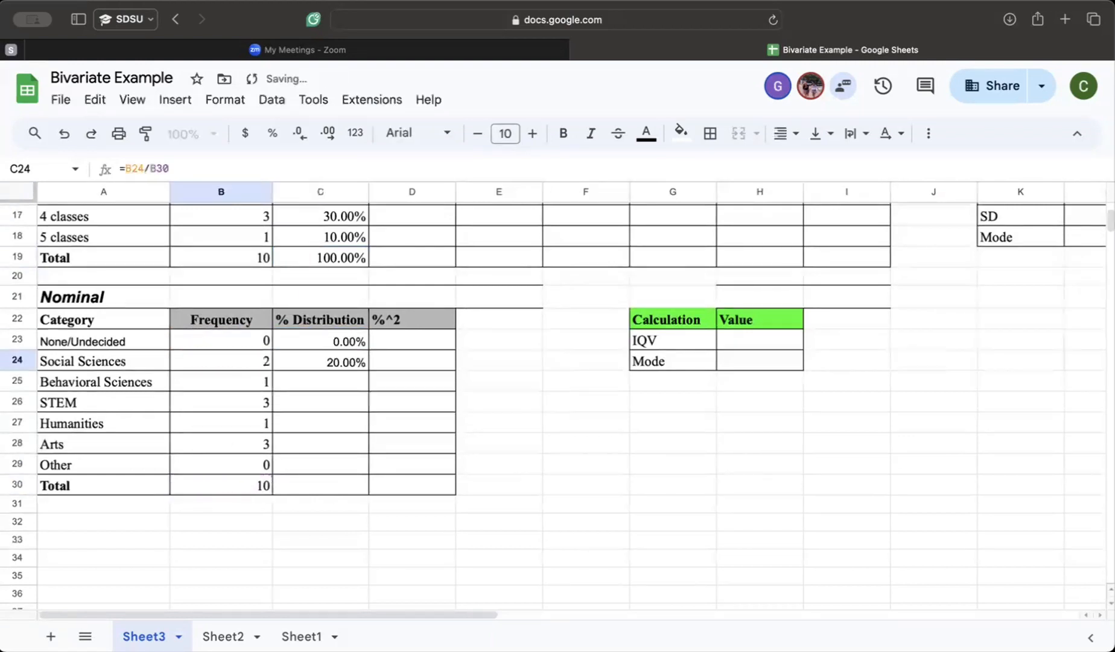
{"action": "left_click", "coordinate": [306, 384]}
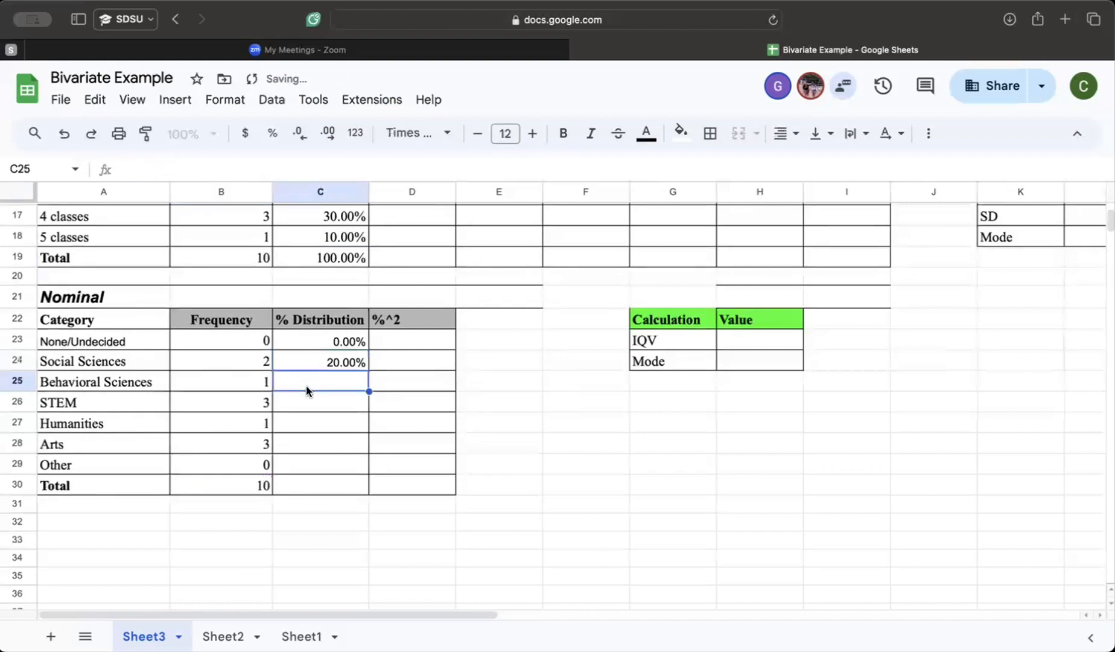
{"action": "type", "text": "="}
{"action": "left_click", "coordinate": [305, 400]}
Step: Calculate the Nominal % Distribution for STEM, Humanities and Arts in C26 through C28, dividing each frequency by the total in B30
{"action": "left_click", "coordinate": [305, 400]}
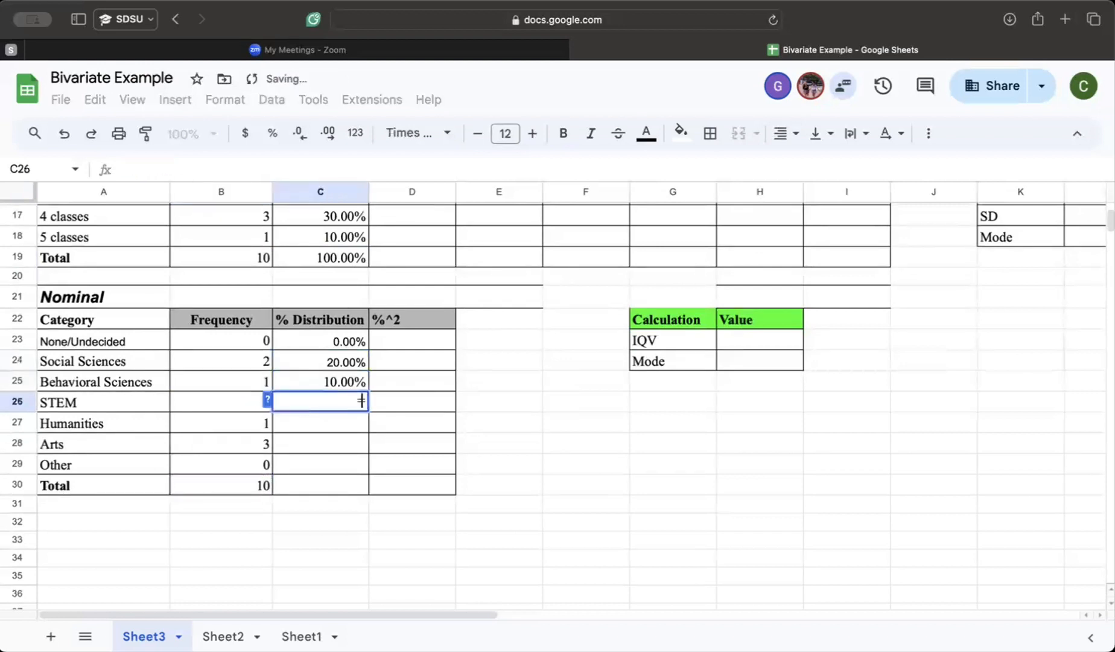
{"action": "type", "text": "="}
{"action": "left_click", "coordinate": [320, 426]}
{"action": "left_click", "coordinate": [314, 425]}
{"action": "type", "text": "="}
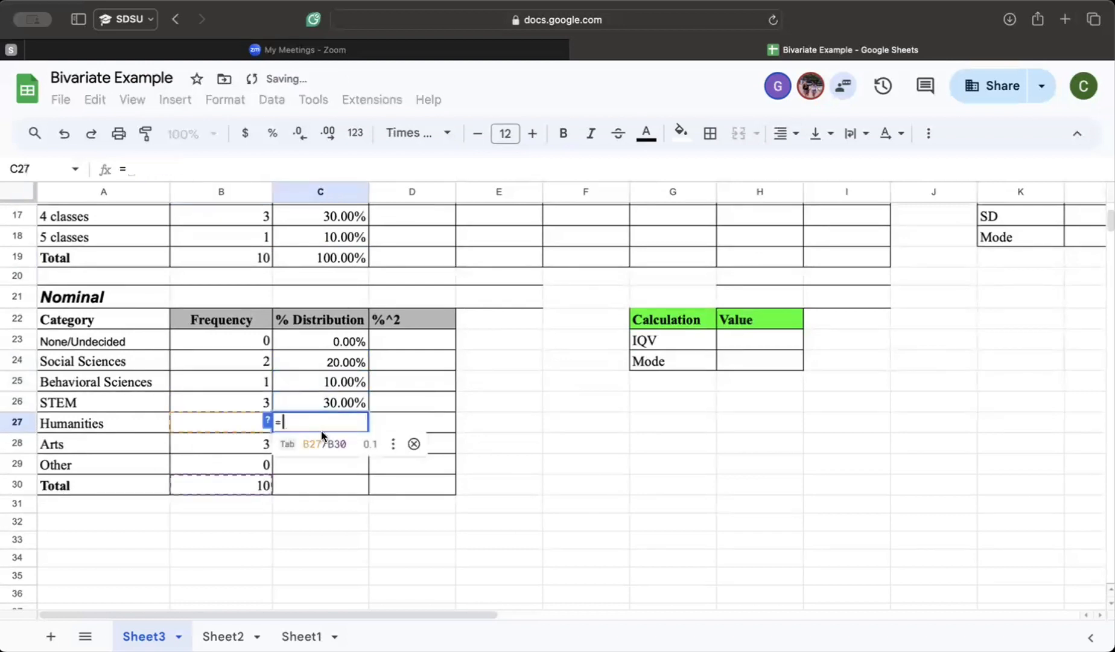
{"action": "left_click", "coordinate": [323, 445]}
{"action": "left_click", "coordinate": [317, 443]}
{"action": "type", "text": "="}
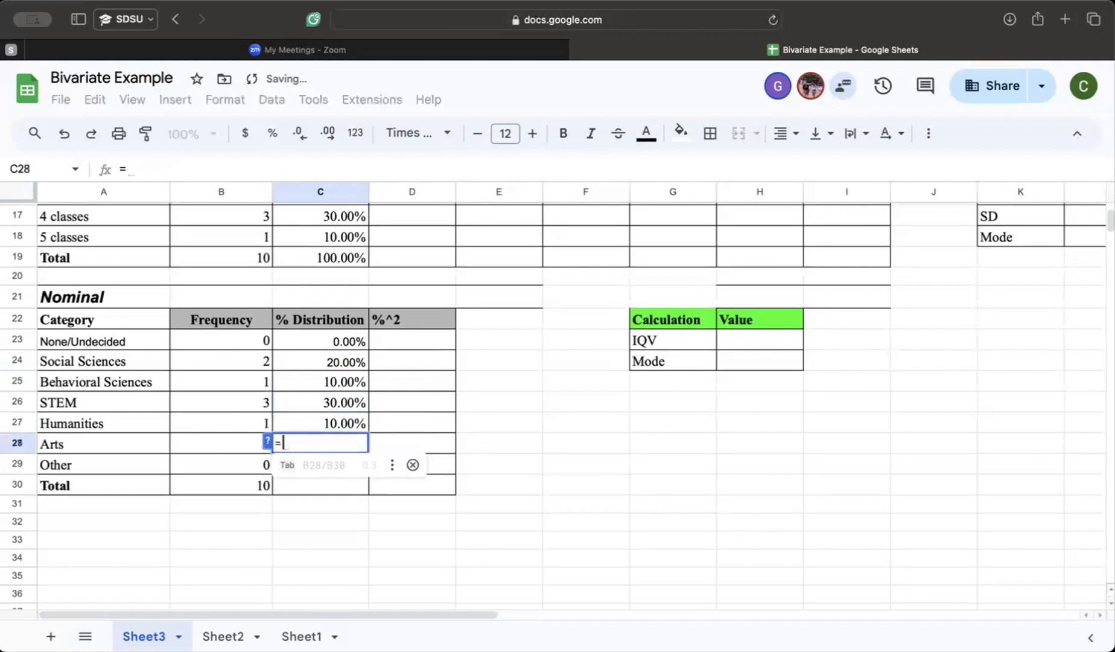
{"action": "left_click", "coordinate": [323, 463]}
Step: Enter =B29/B30 in C29 as the Nominal % Distribution for Other
{"action": "left_click", "coordinate": [312, 465]}
{"action": "type", "text": "="}
{"action": "left_click", "coordinate": [256, 470]}
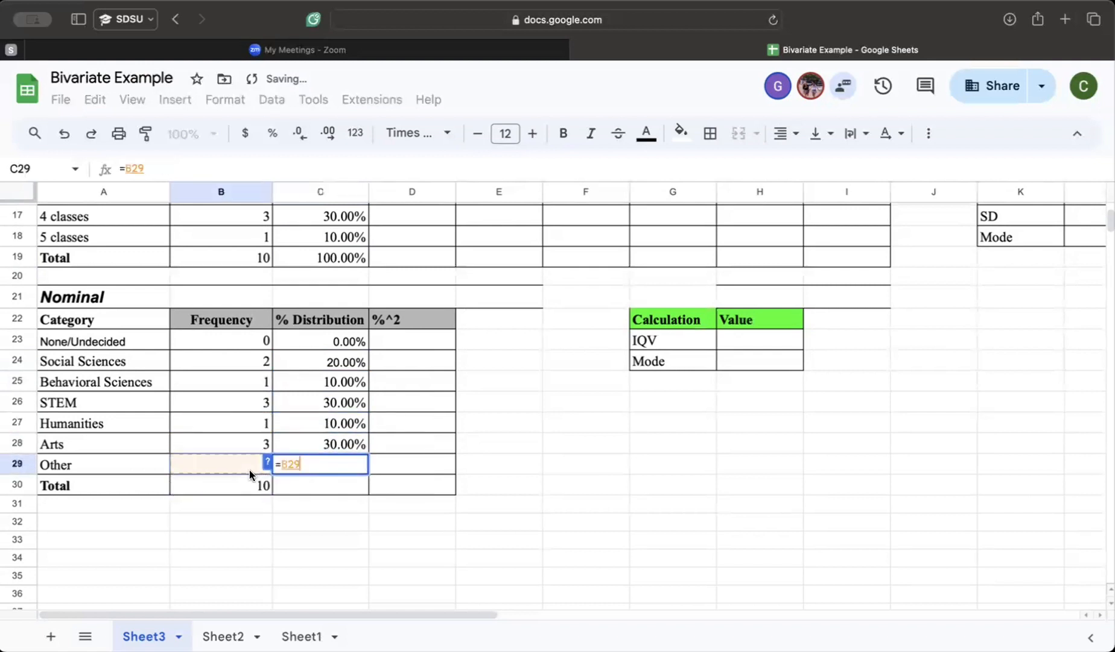
{"action": "type", "text": "/"}
{"action": "left_click", "coordinate": [243, 473]}
{"action": "key", "text": "BackSpace"}
{"action": "key", "text": "BackSpace"}
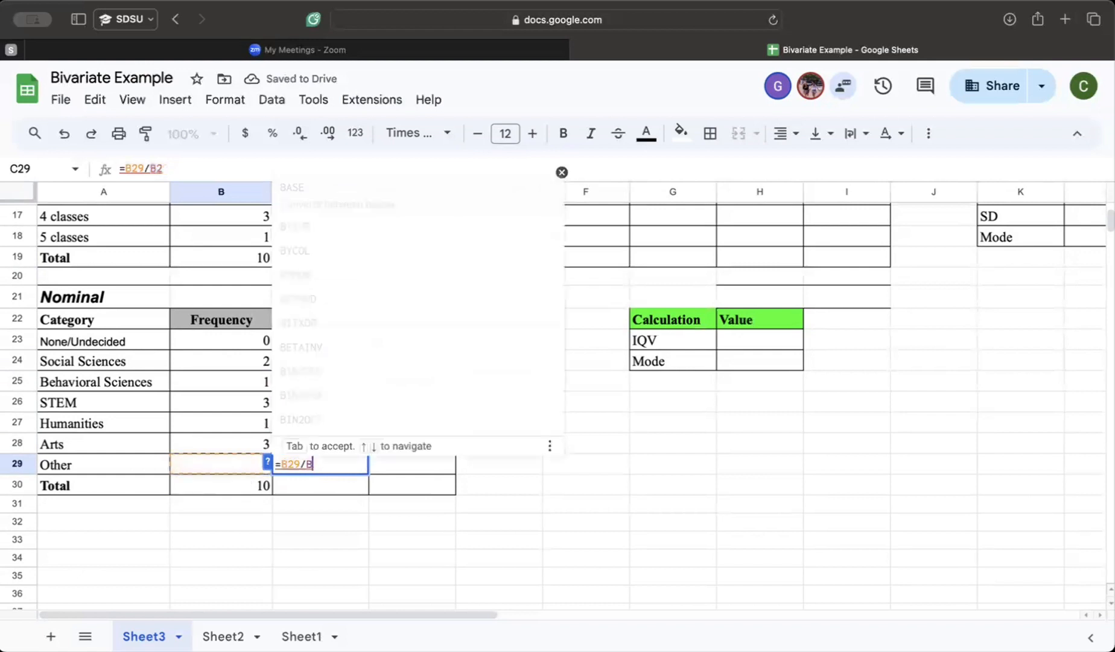
{"action": "key", "text": "BackSpace"}
{"action": "left_click", "coordinate": [247, 486]}
{"action": "key", "text": "Return"}
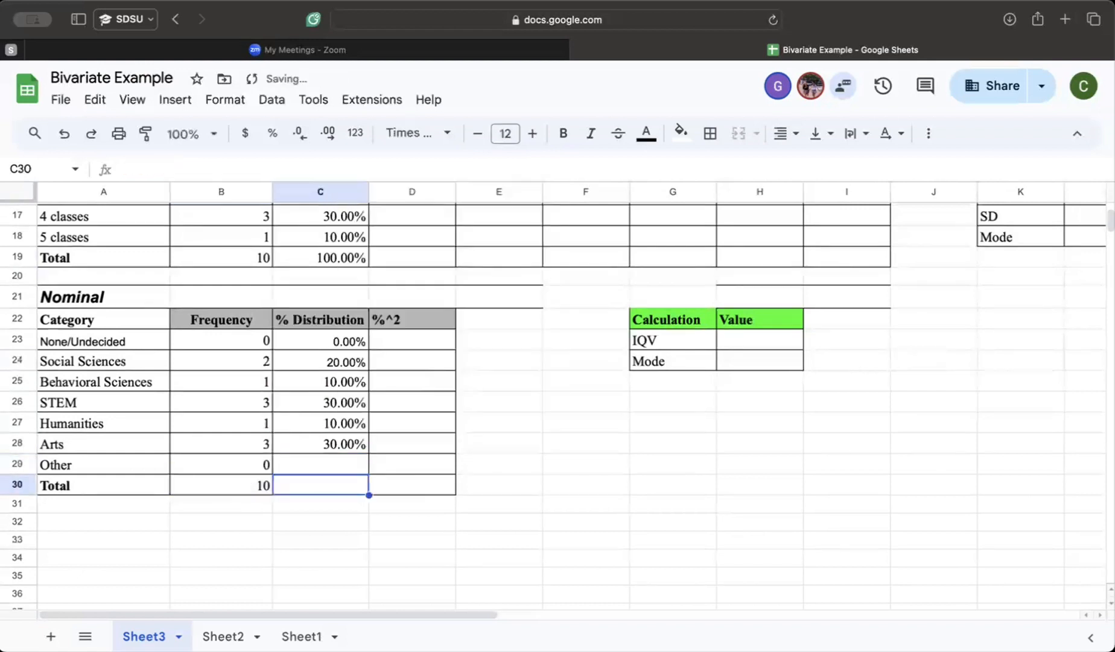
Step: Total the Nominal % Distribution column in C30 by summing C23:C29
{"action": "type", "text": "=sum("}
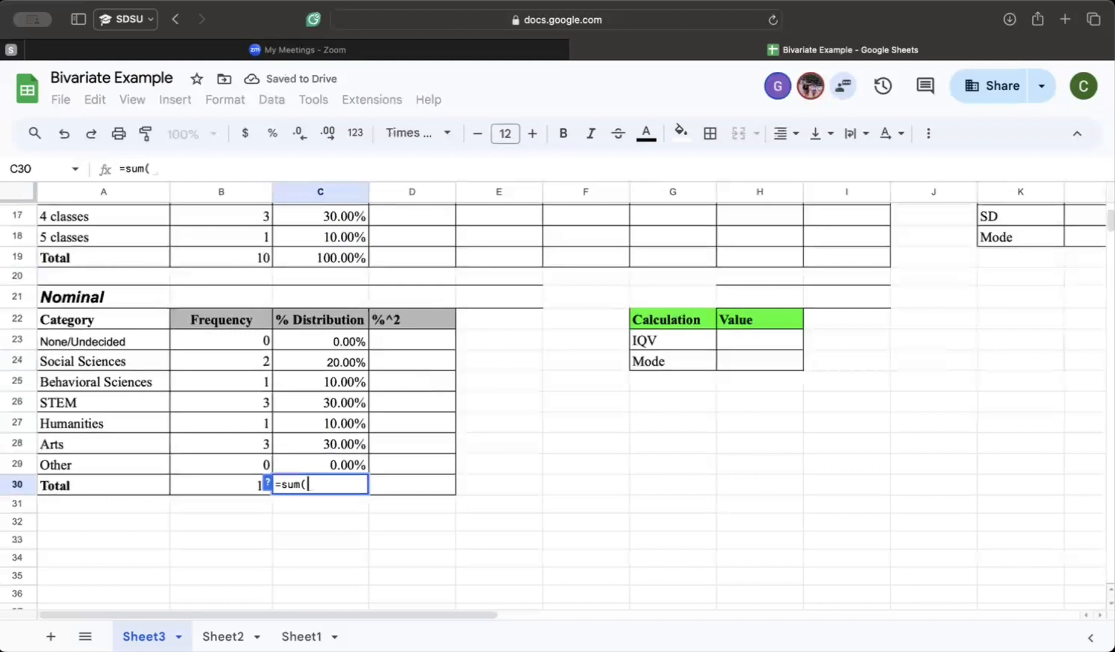
{"action": "left_click", "coordinate": [330, 354]}
{"action": "left_click", "coordinate": [329, 343]}
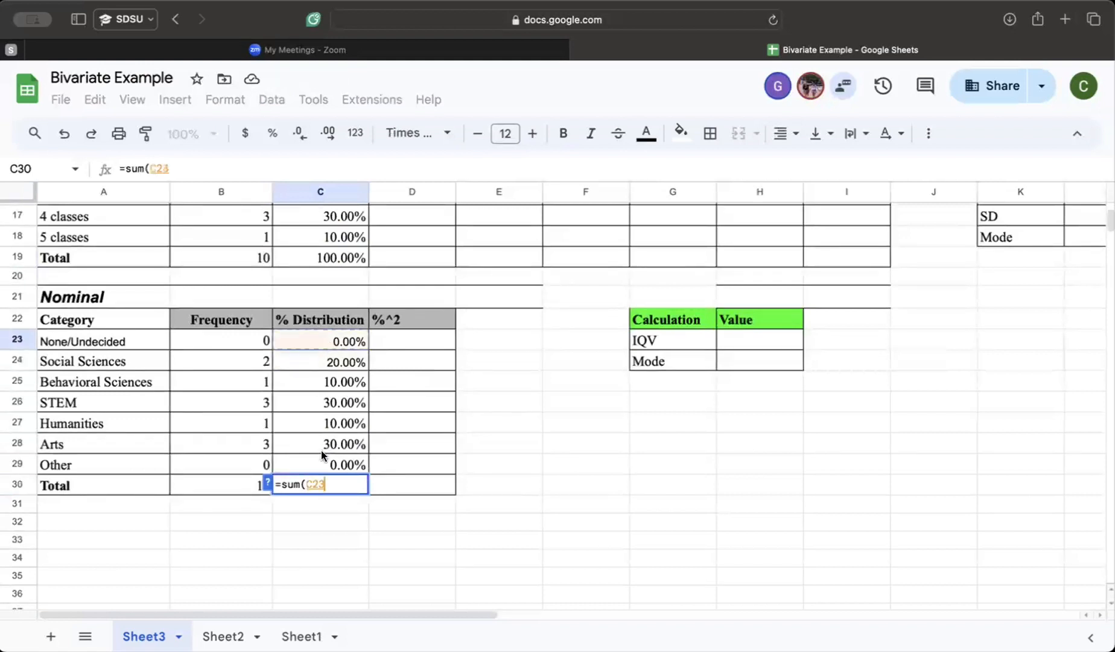
{"action": "left_click", "coordinate": [312, 464], "text": "shift"}
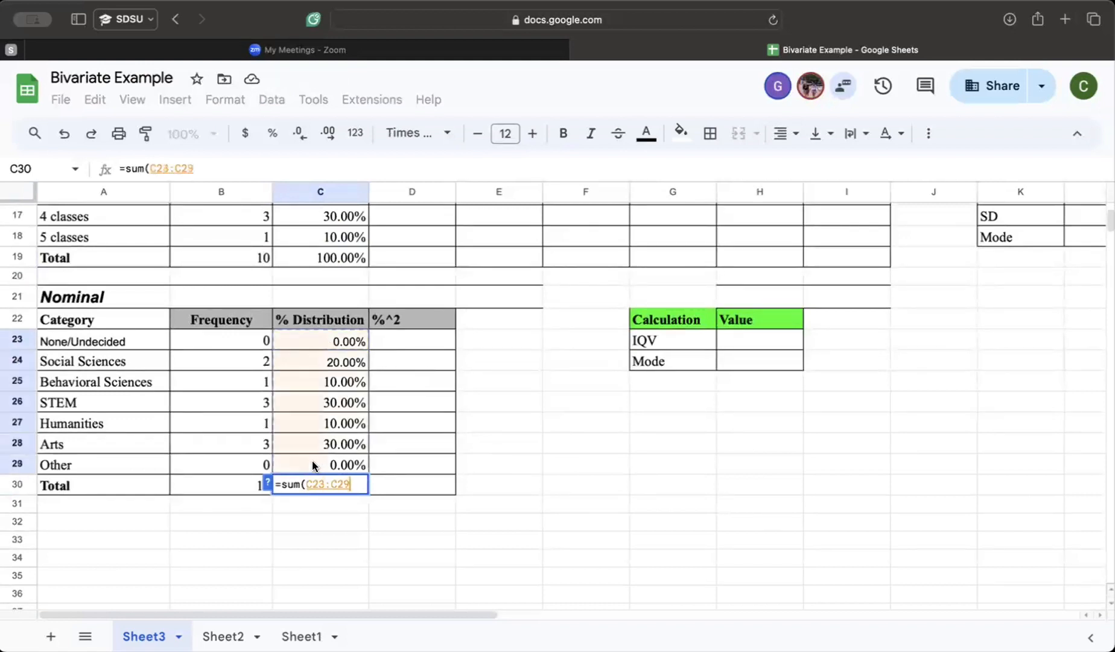
{"action": "key", "text": "Return"}
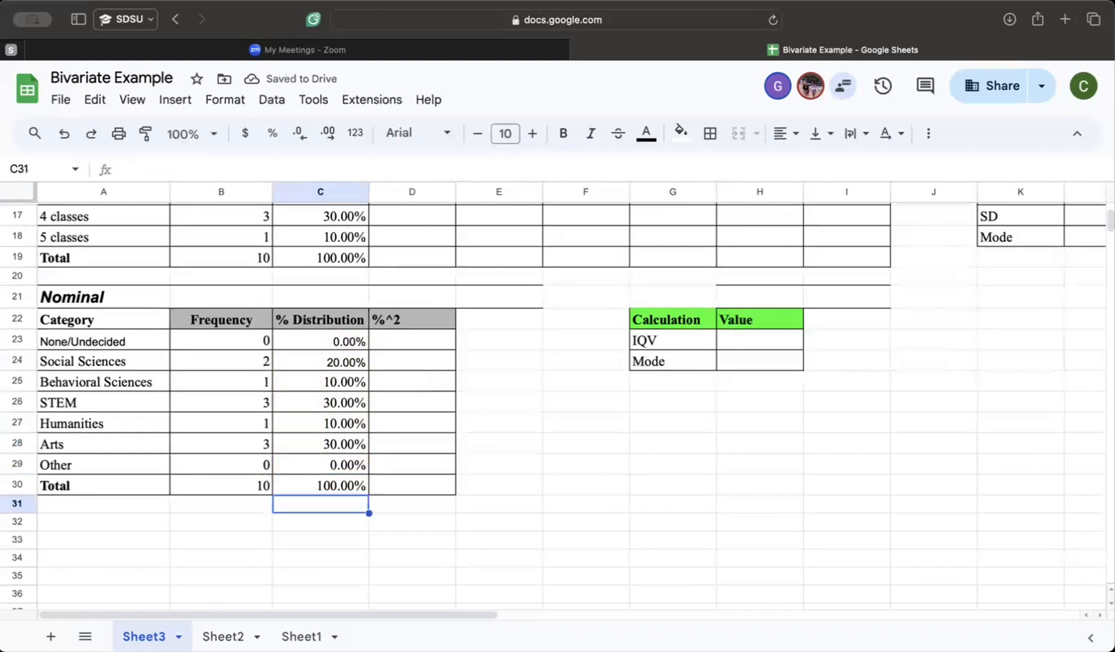
Step: Assign the Ordinal table's # Value (Y) codes: 1 for Freshman, 2 for Sophomore, 3 for Junior and 4 for Senior
{"action": "scroll", "coordinate": [395, 441], "scroll_direction": "up", "scroll_amount": 10}
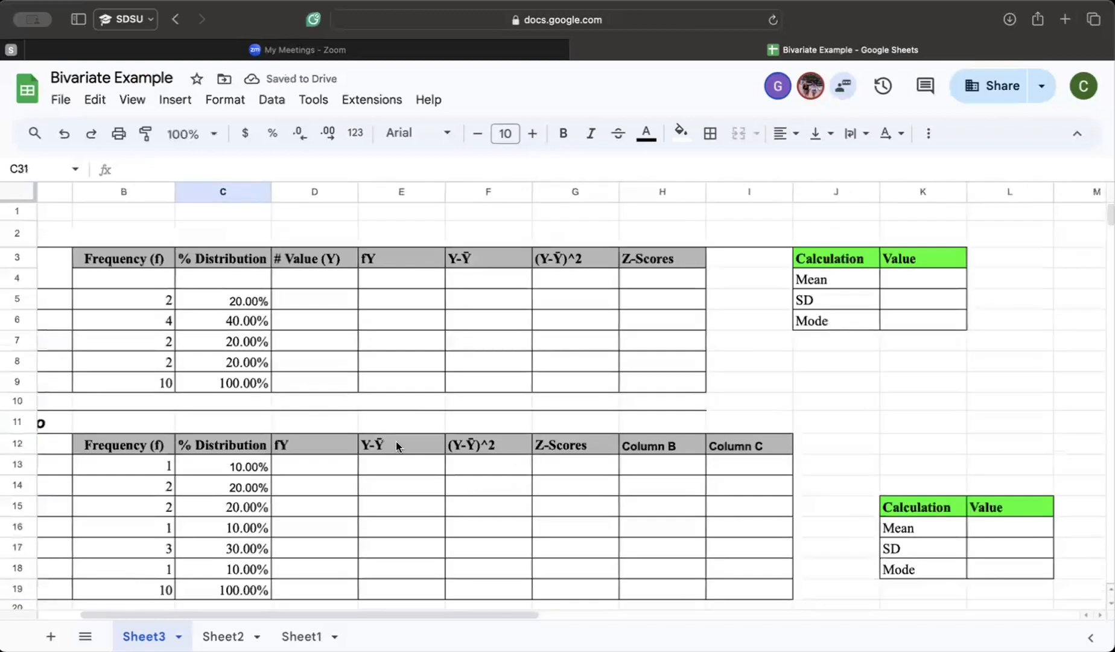
{"action": "left_click", "coordinate": [414, 297]}
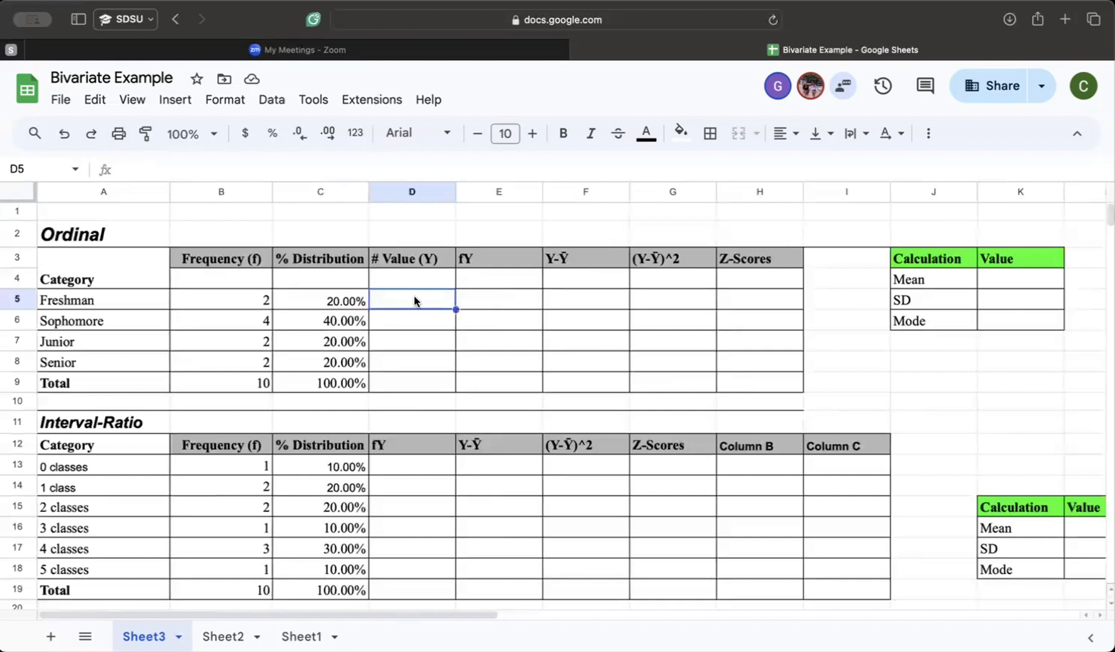
{"action": "type", "text": "1"}
{"action": "key", "text": "Return"}
{"action": "type", "text": "2"}
{"action": "key", "text": "Return"}
{"action": "type", "text": "3"}
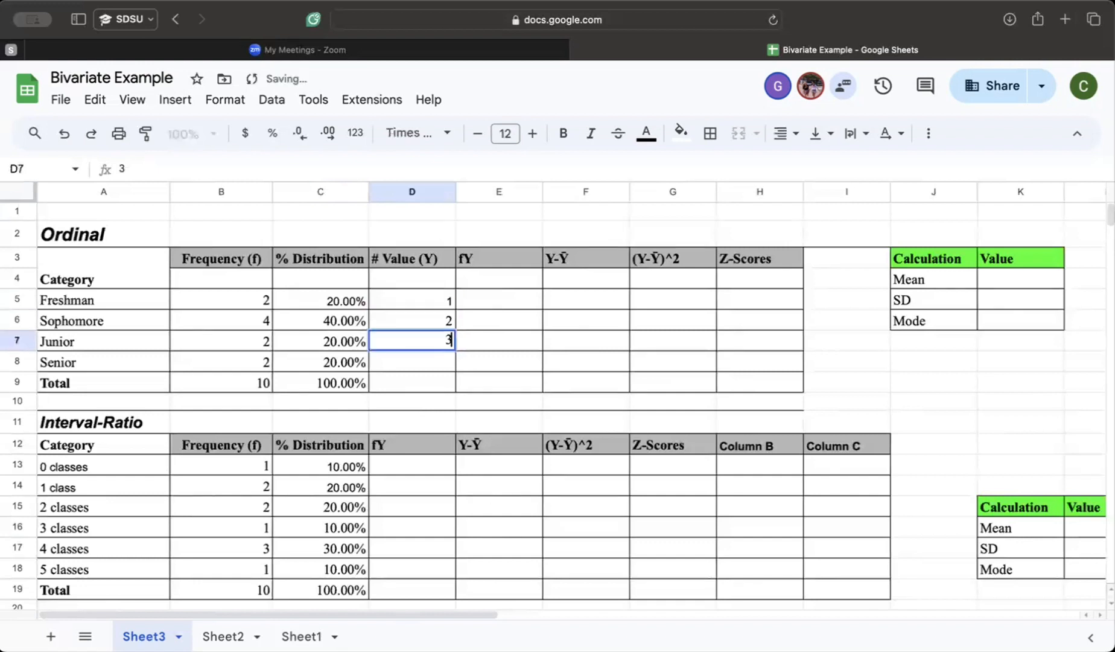
{"action": "key", "text": "Return"}
{"action": "type", "text": "4"}
{"action": "key", "text": "Return"}
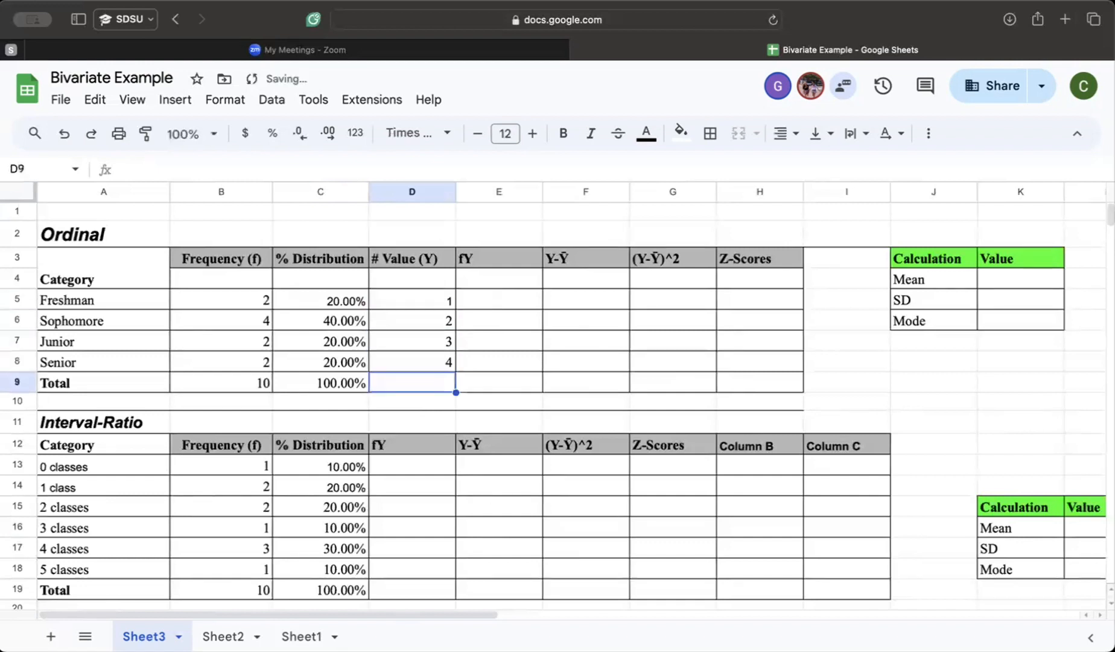
{"action": "left_click", "coordinate": [424, 257]}
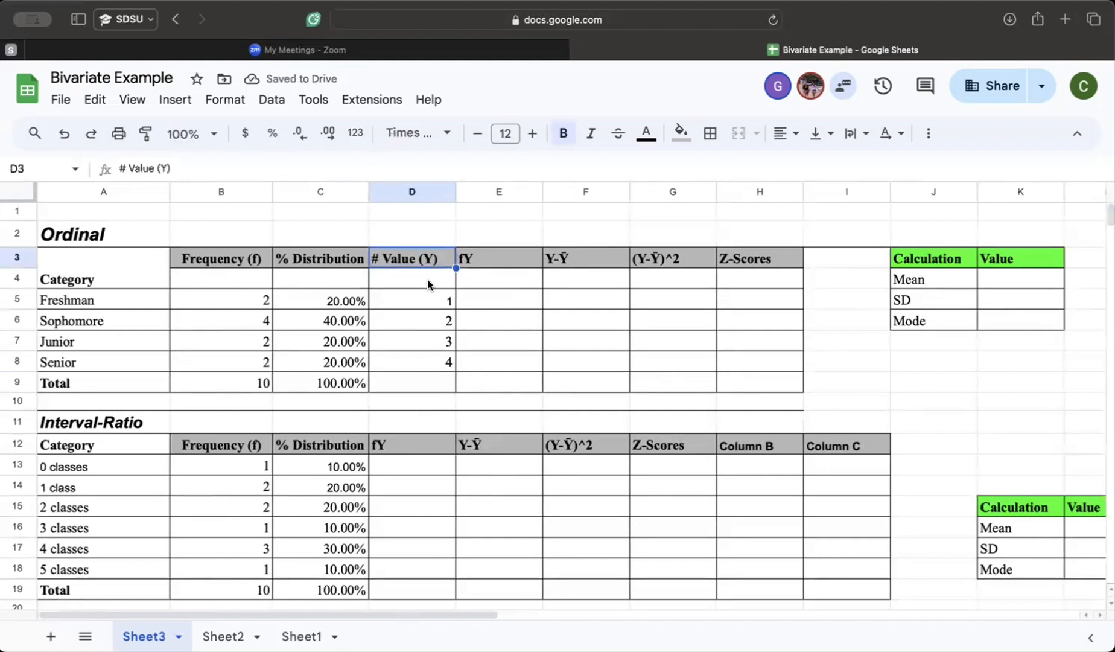
{"action": "left_click", "coordinate": [83, 299]}
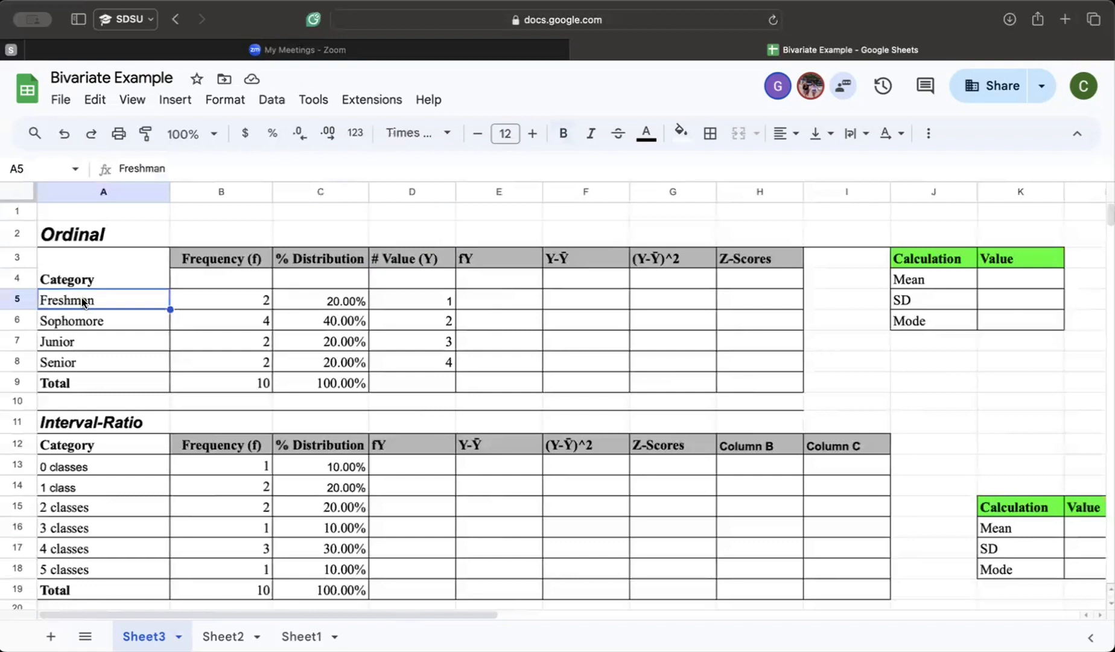
{"action": "left_click_drag", "start_coordinate": [134, 308], "coordinate": [132, 368]}
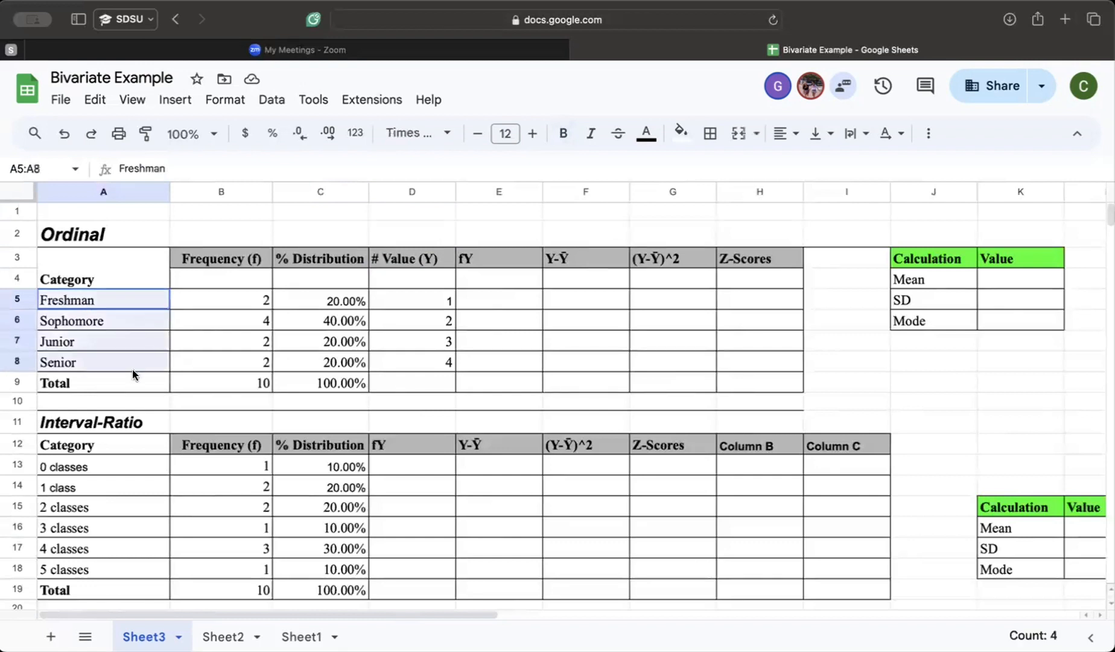
Step: Calculate the Ordinal fY for Freshman with =B5*D5 in E5 and accept the suggested autofill for the rows below
{"action": "left_click", "coordinate": [475, 298]}
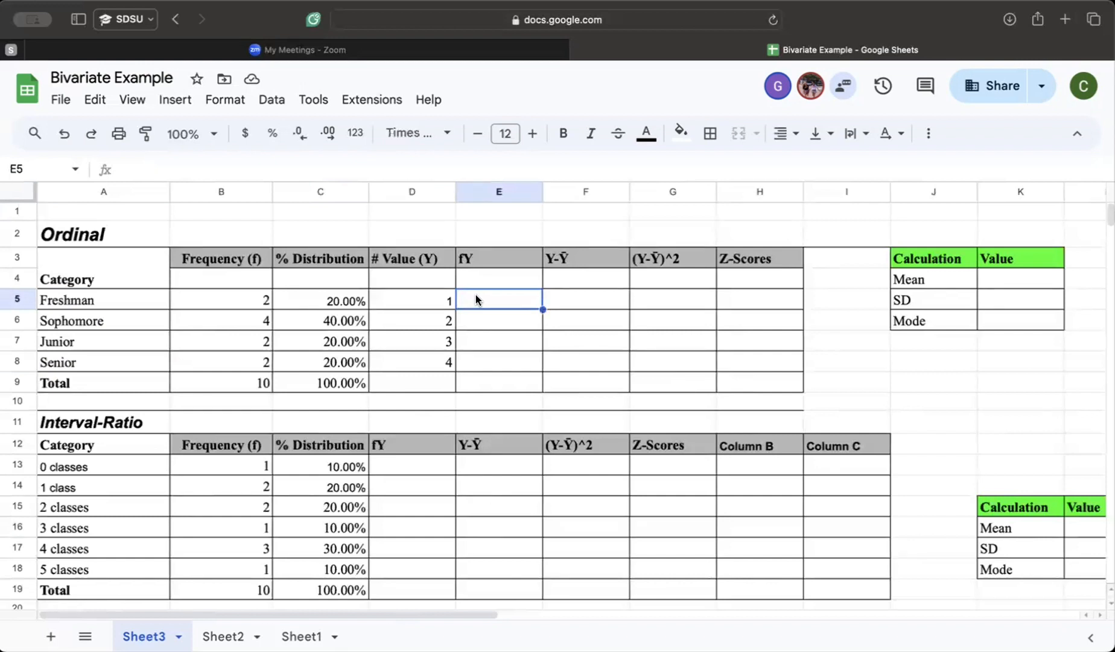
{"action": "type", "text": "="}
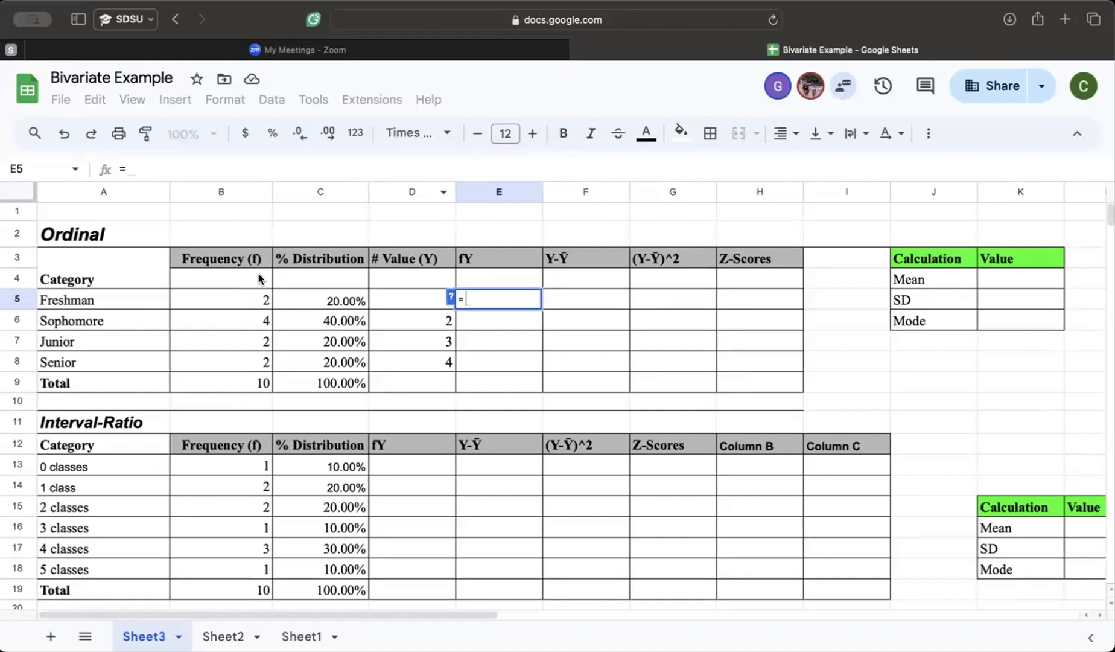
{"action": "left_click", "coordinate": [233, 302]}
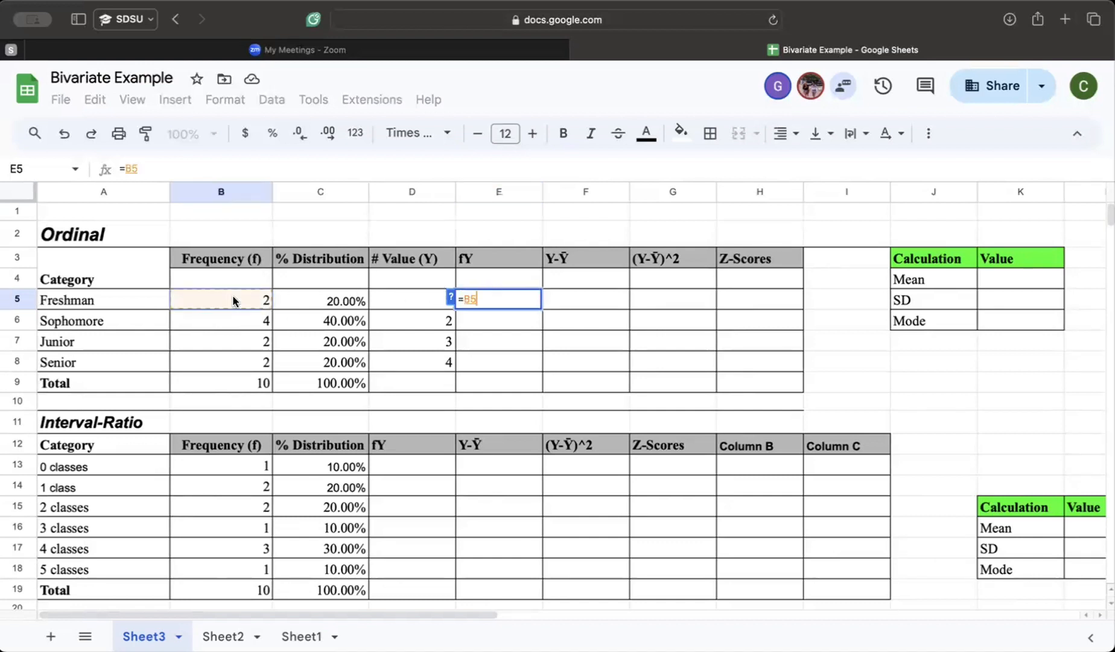
{"action": "type", "text": "*"}
{"action": "left_click", "coordinate": [416, 303]}
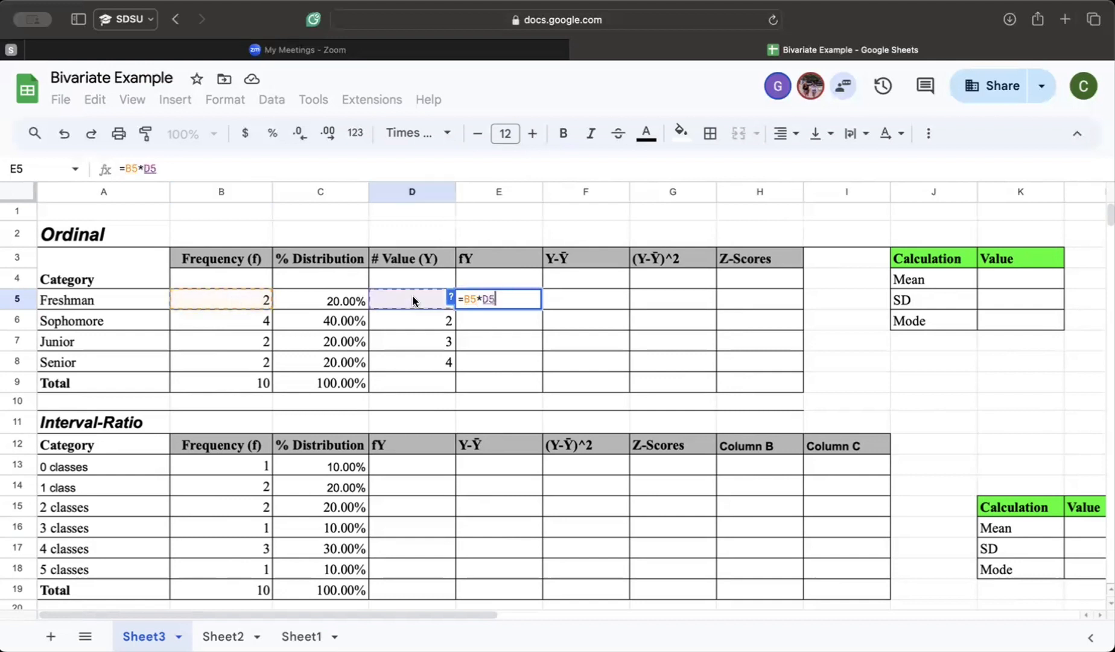
{"action": "key", "text": "Return"}
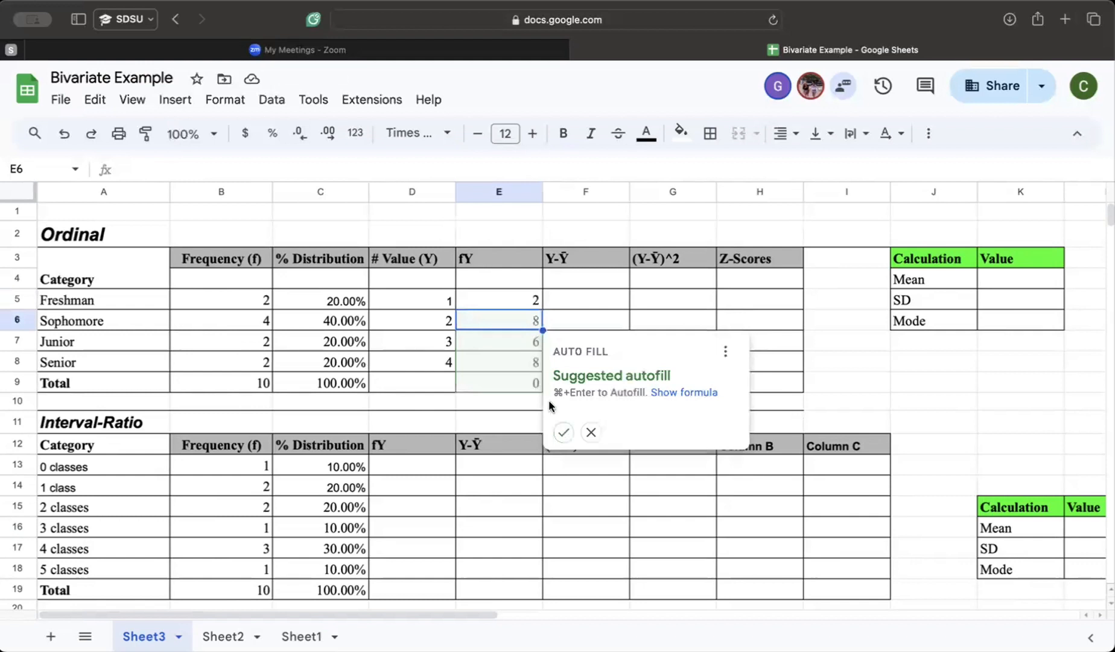
{"action": "left_click", "coordinate": [564, 433]}
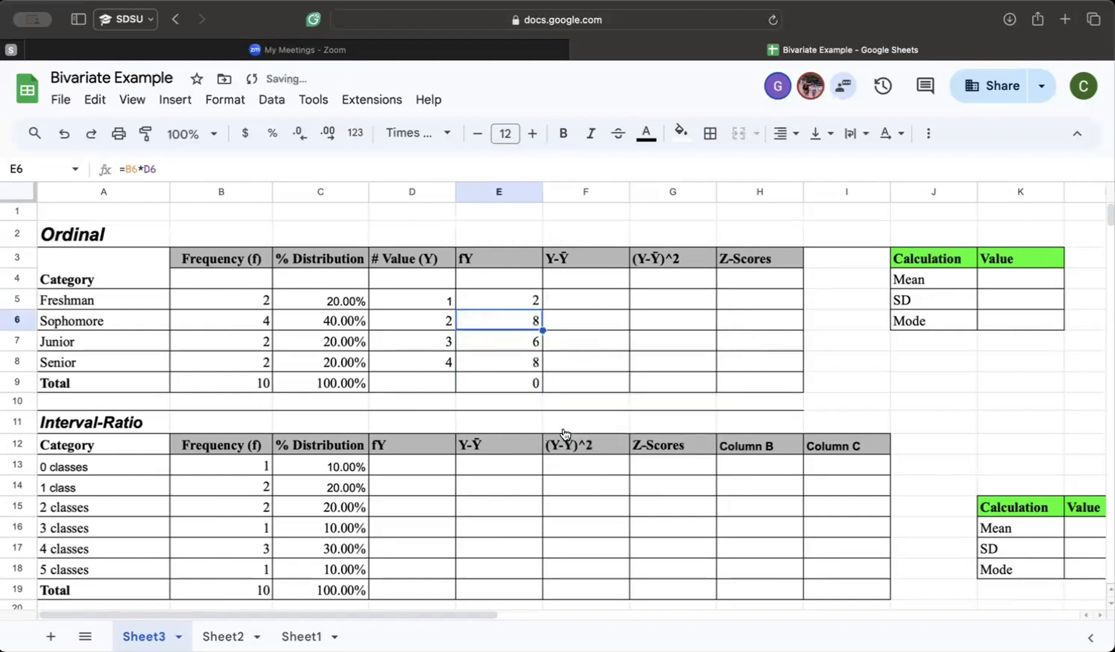
Step: Clear the autofilled product in the Ordinal fY total cell E9 and sum E5:E8 there instead
{"action": "left_click", "coordinate": [497, 388]}
{"action": "key", "text": "Delete"}
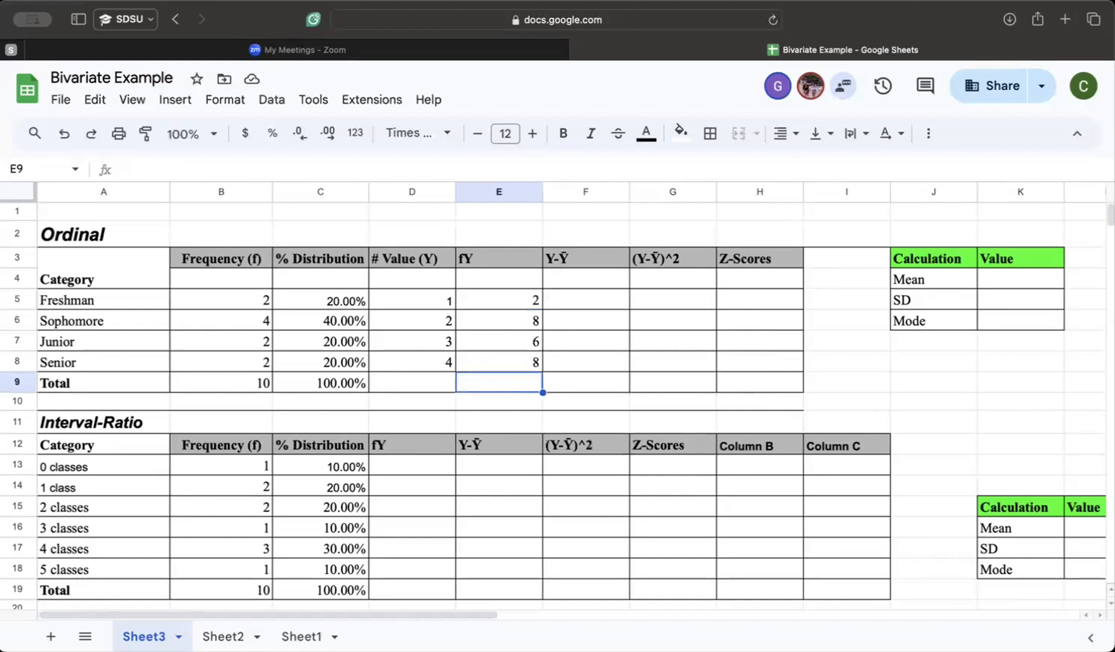
{"action": "type", "text": "="}
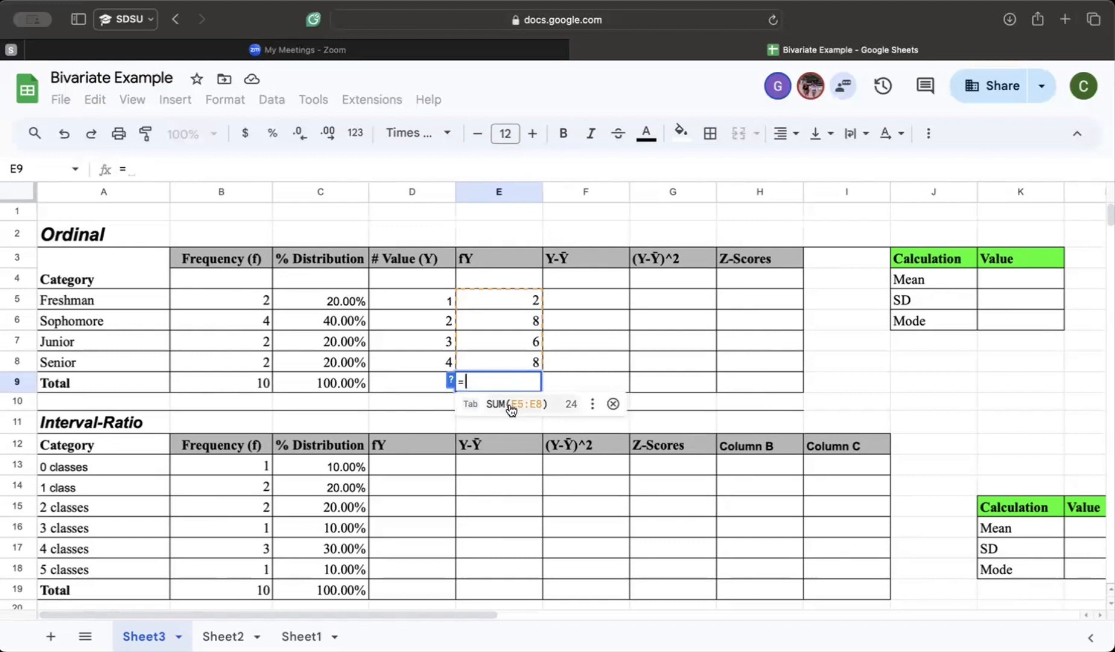
{"action": "type", "text": "sum("}
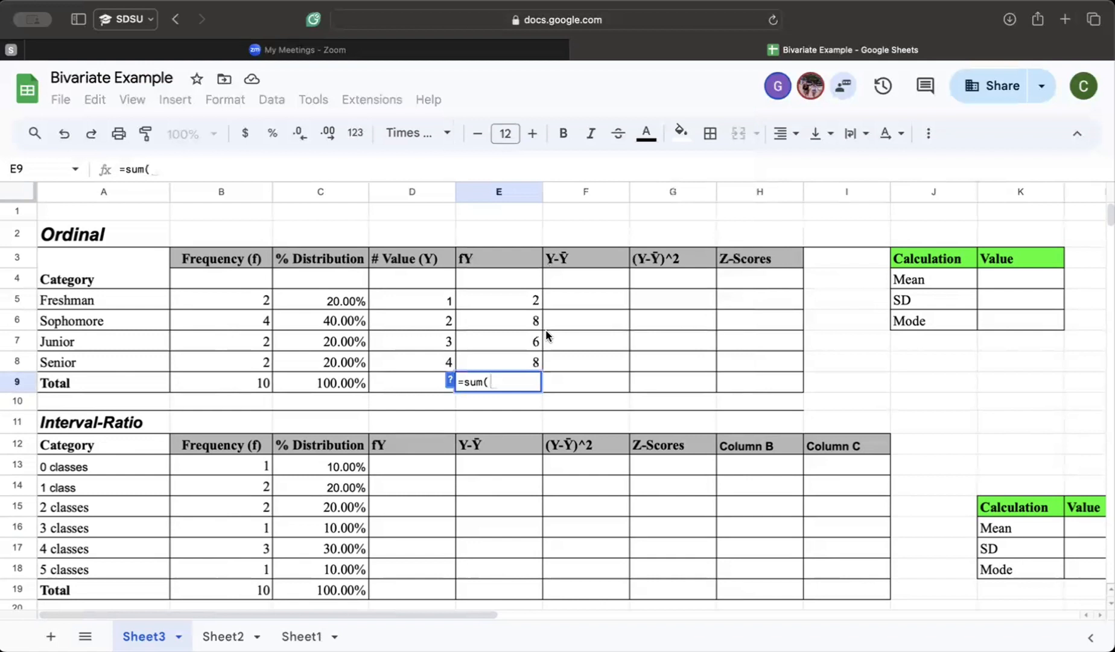
{"action": "left_click", "coordinate": [511, 307]}
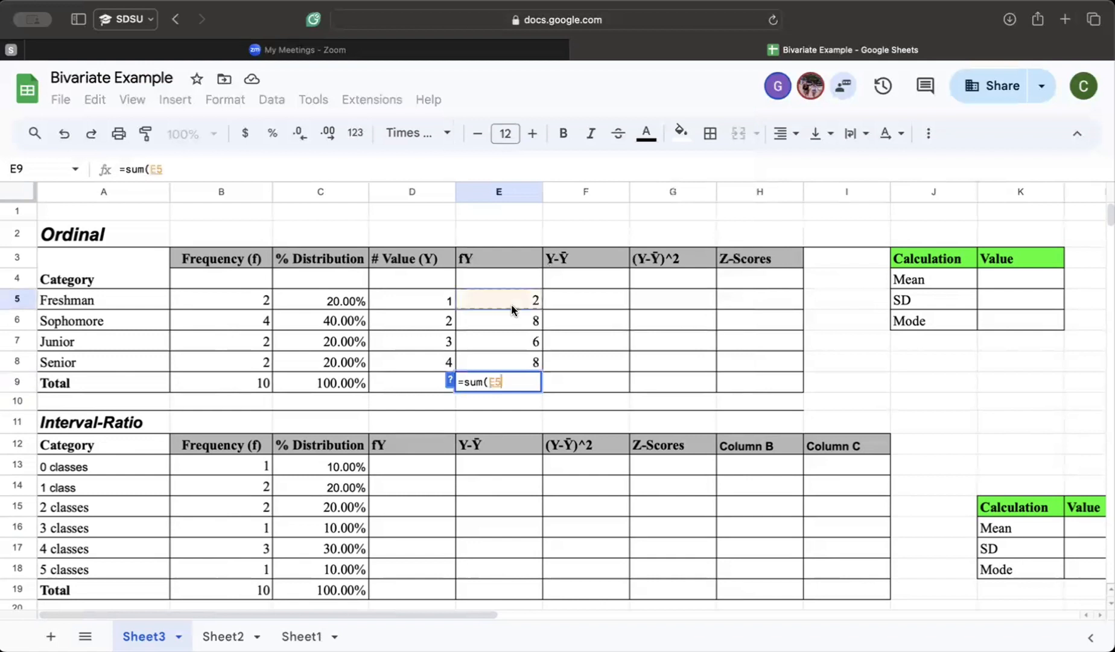
{"action": "left_click_drag", "start_coordinate": [502, 355], "coordinate": [500, 356]}
{"action": "key", "text": "Return"}
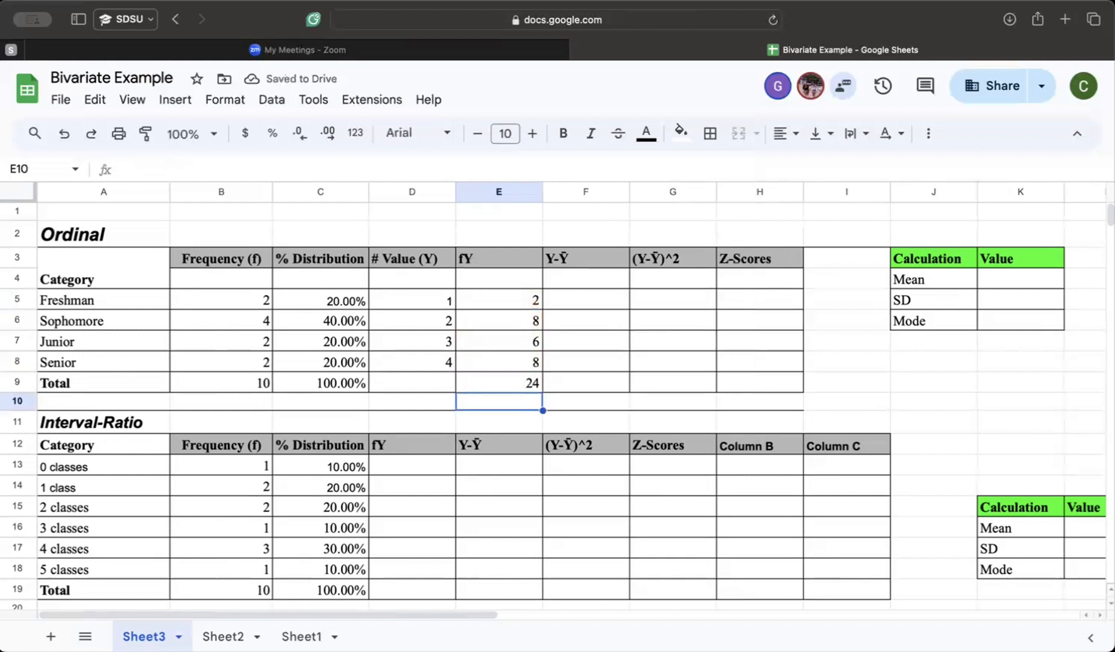
{"action": "left_click", "coordinate": [627, 157]}
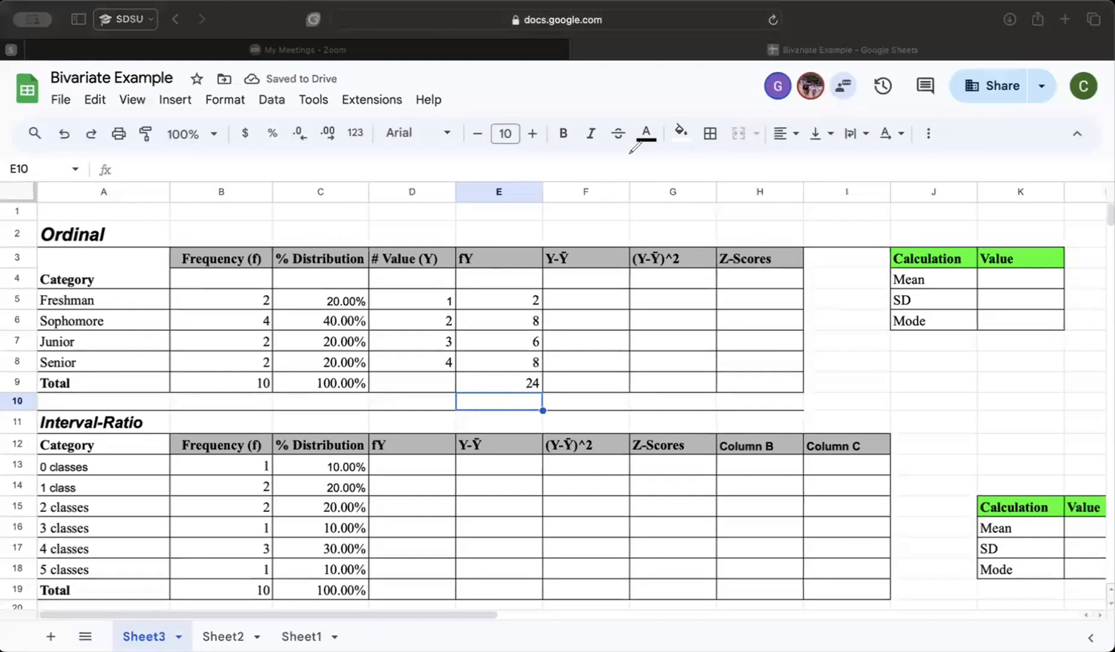
Step: Sketch the mean formula ΣfY/N as an annotation over the sheet and clear the drawing
{"action": "mouse_move", "coordinate": [592, 157]}
{"action": "left_mouse_down"}
{"action": "mouse_move", "coordinate": [554, 163]}
{"action": "mouse_move", "coordinate": [552, 199]}
{"action": "mouse_move", "coordinate": [595, 202]}
{"action": "mouse_move", "coordinate": [628, 156]}
{"action": "mouse_move", "coordinate": [628, 173]}
{"action": "mouse_move", "coordinate": [661, 181]}
{"action": "mouse_move", "coordinate": [657, 212]}
{"action": "mouse_move", "coordinate": [543, 218]}
{"action": "mouse_move", "coordinate": [590, 225]}
{"action": "mouse_move", "coordinate": [614, 207]}
{"action": "left_mouse_up"}
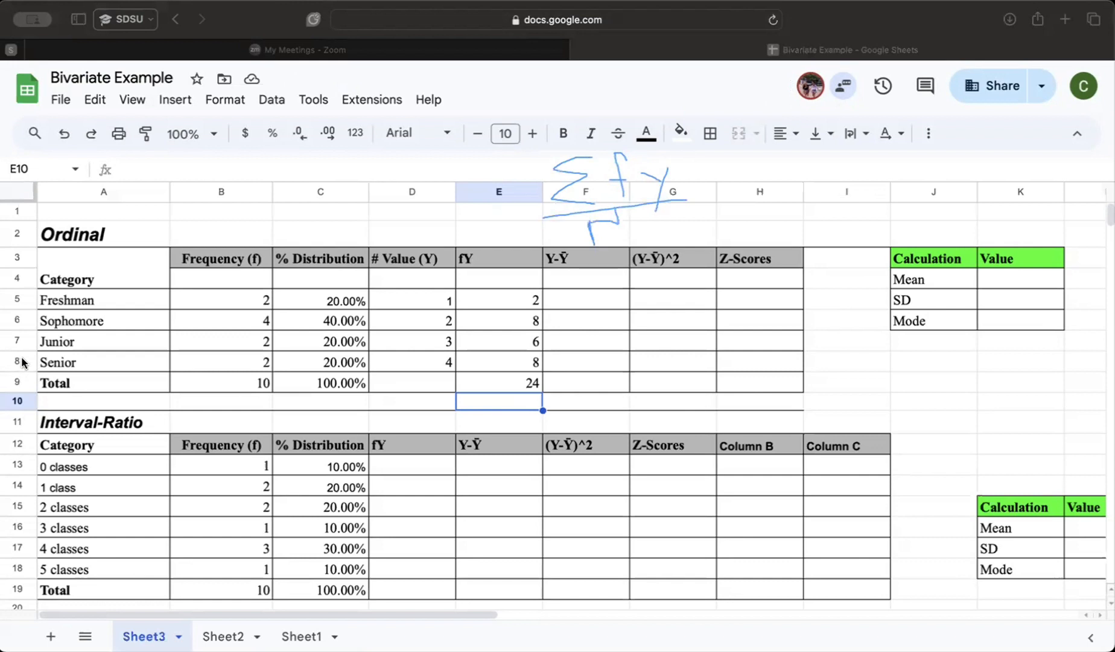
{"action": "left_click", "coordinate": [120, 414]}
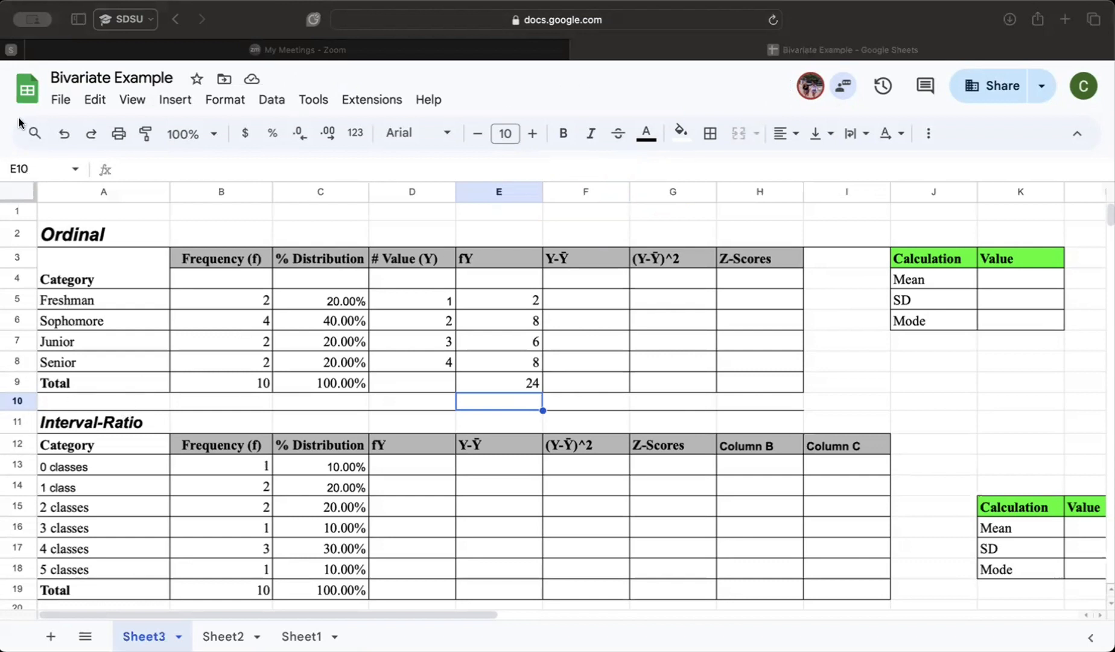
{"action": "left_click", "coordinate": [546, 403]}
{"action": "left_click", "coordinate": [576, 380]}
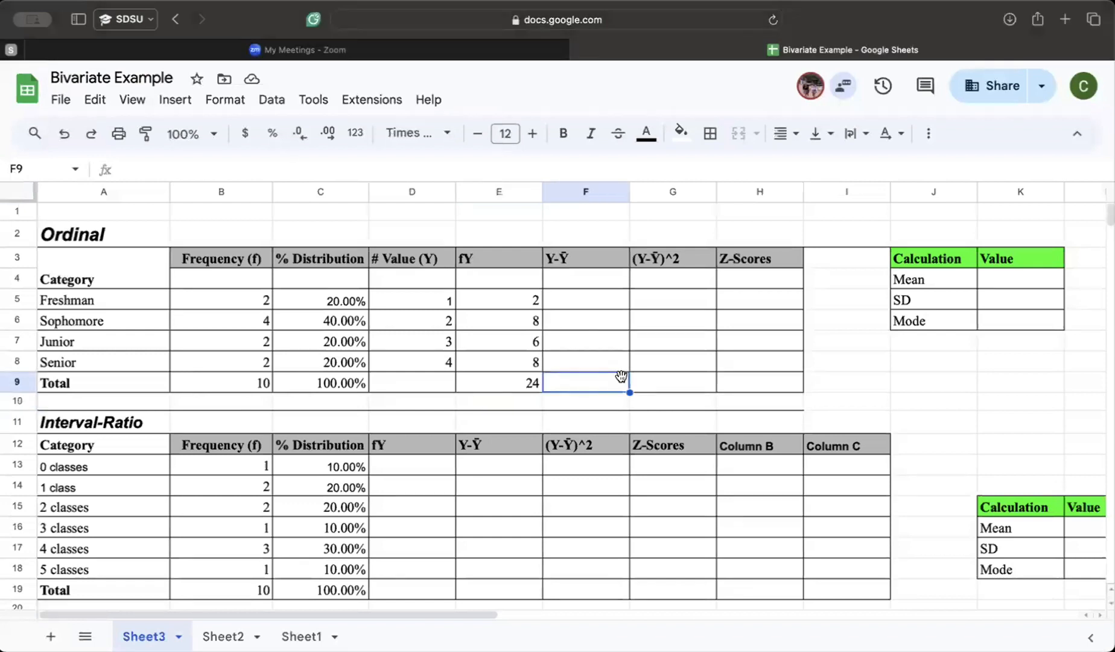
Step: Calculate the Ordinal mean in K4 by dividing the fY total by the total frequency with =E9/B9
{"action": "left_click", "coordinate": [1025, 280]}
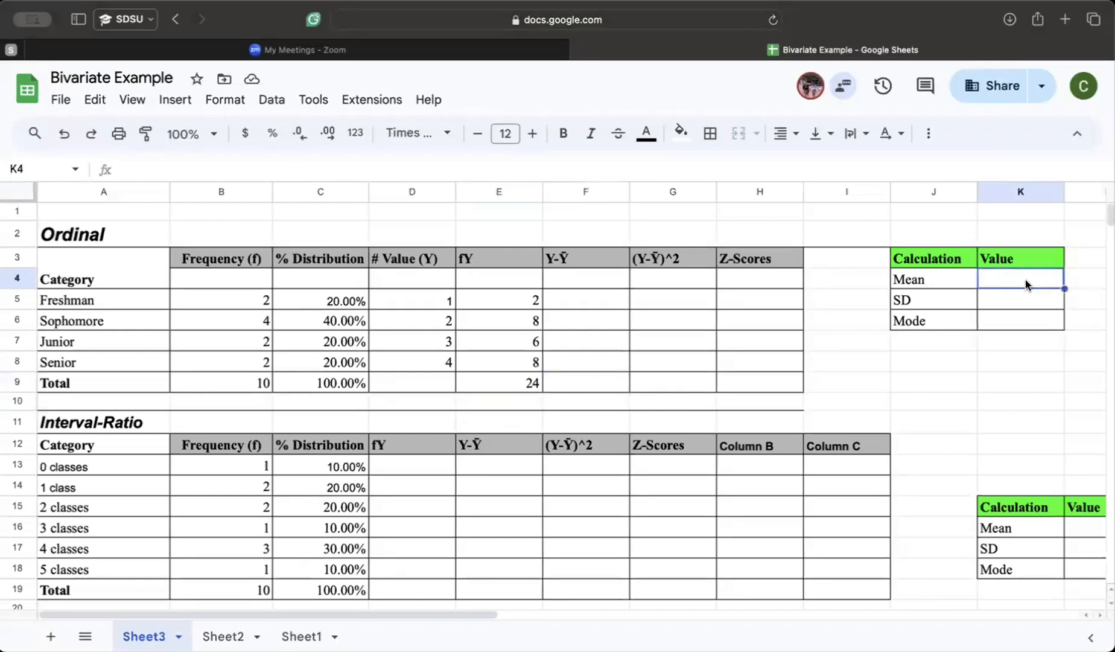
{"action": "left_click", "coordinate": [451, 262]}
{"action": "left_click", "coordinate": [469, 260]}
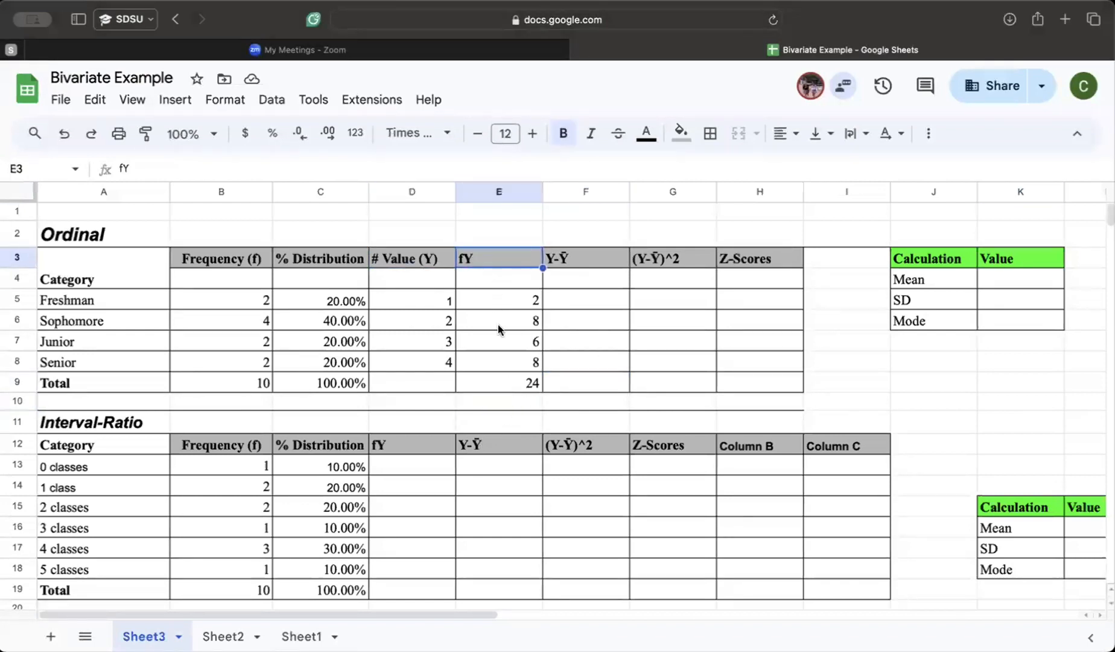
{"action": "left_click", "coordinate": [519, 386]}
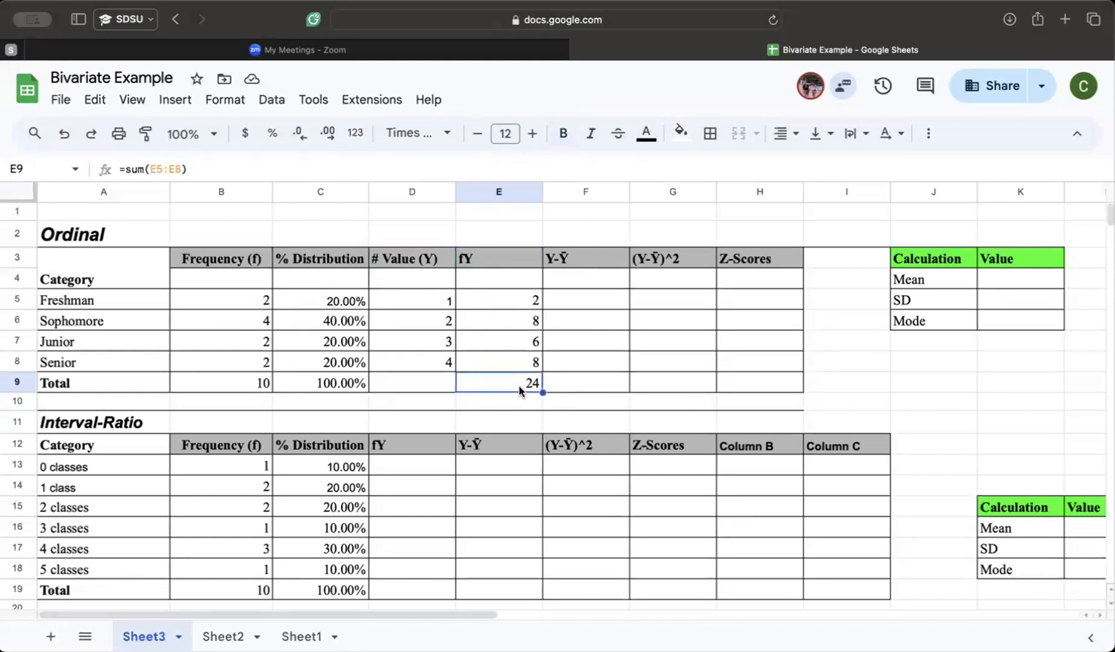
{"action": "left_click", "coordinate": [1017, 281]}
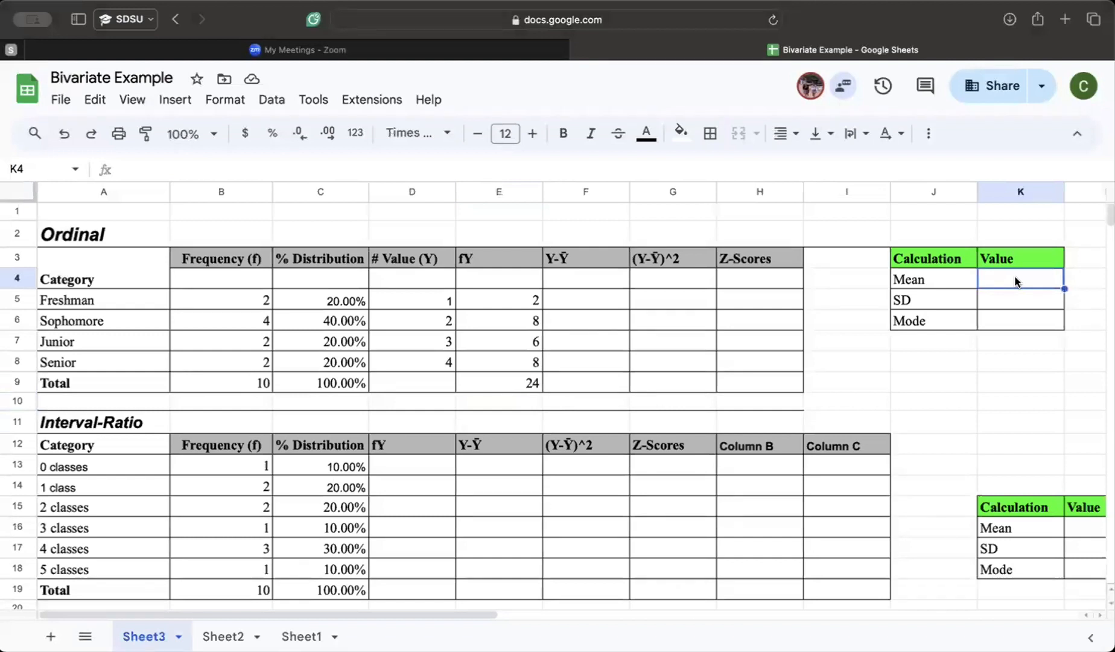
{"action": "type", "text": "="}
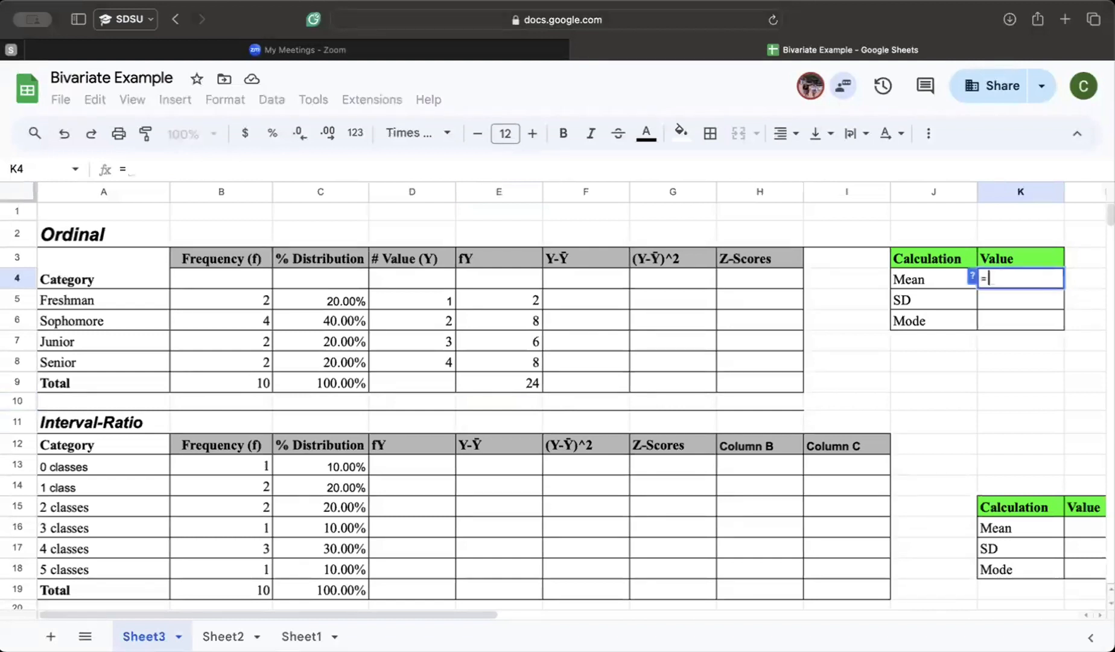
{"action": "left_click", "coordinate": [475, 379]}
{"action": "type", "text": "/"}
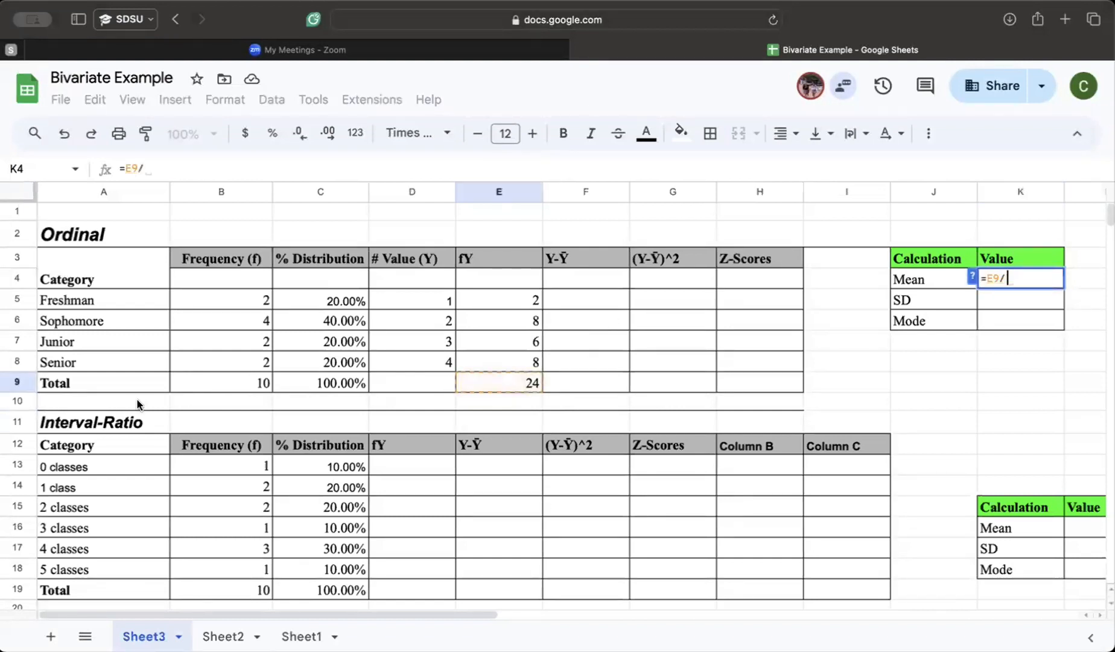
{"action": "left_click", "coordinate": [235, 379]}
{"action": "key", "text": "Return"}
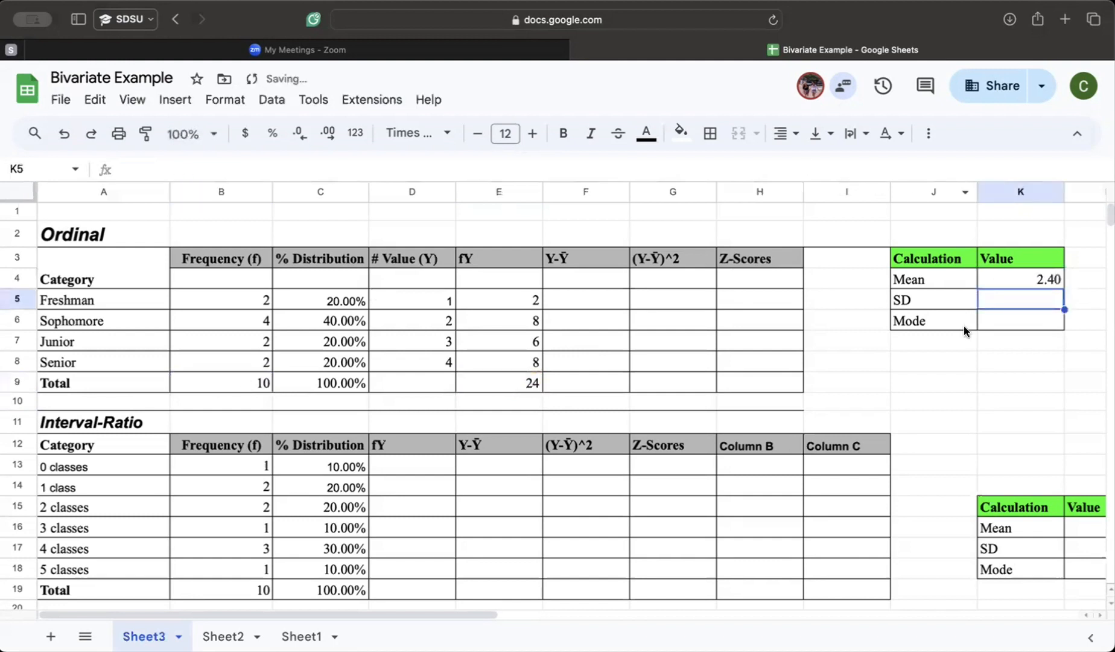
Step: Examine the Sophomore row's frequency and # Value (Y) code to interpret which category the Ordinal mean represents
{"action": "left_click", "coordinate": [969, 343]}
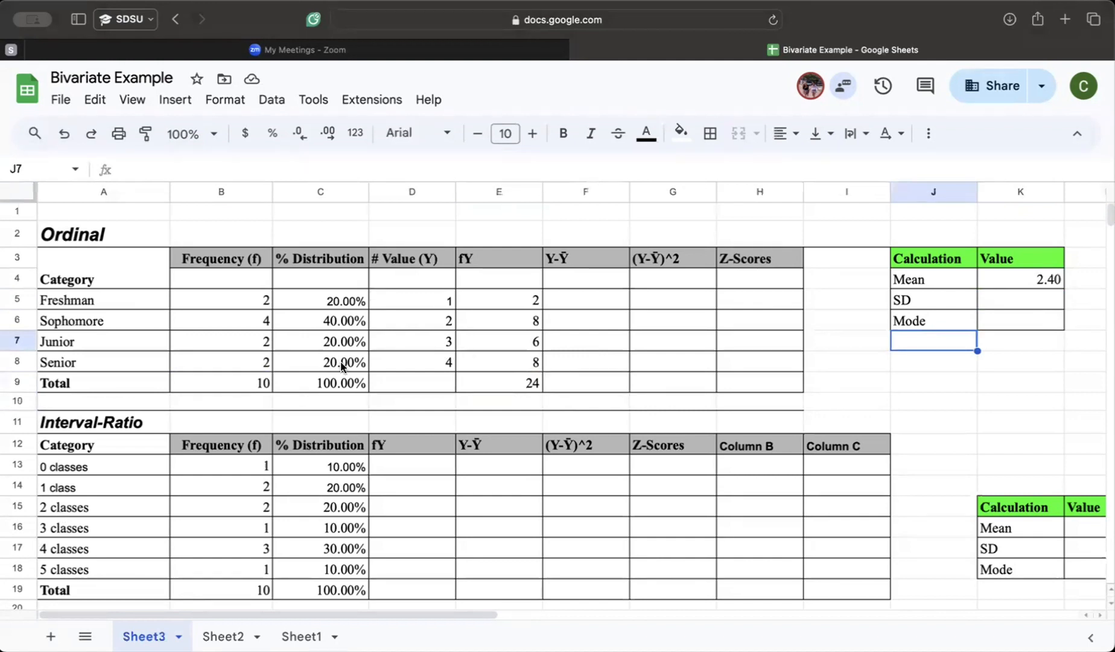
{"action": "left_click", "coordinate": [411, 313]}
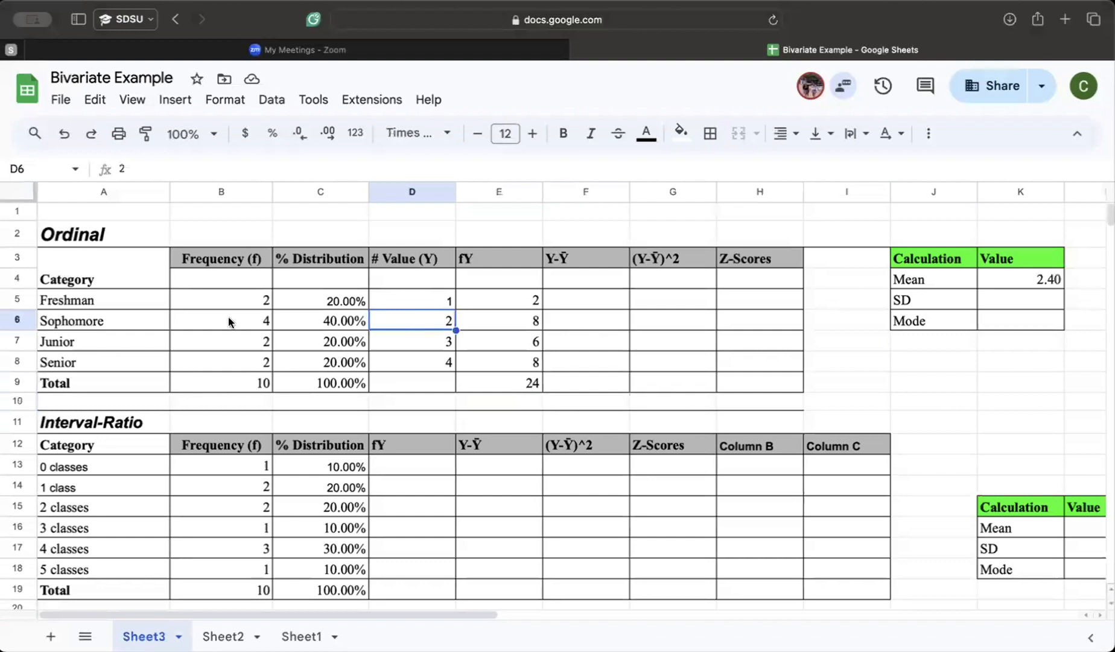
{"action": "left_click", "coordinate": [216, 320]}
{"action": "left_click", "coordinate": [436, 318]}
{"action": "left_click_drag", "start_coordinate": [137, 323], "coordinate": [418, 310]}
{"action": "left_click", "coordinate": [418, 310]}
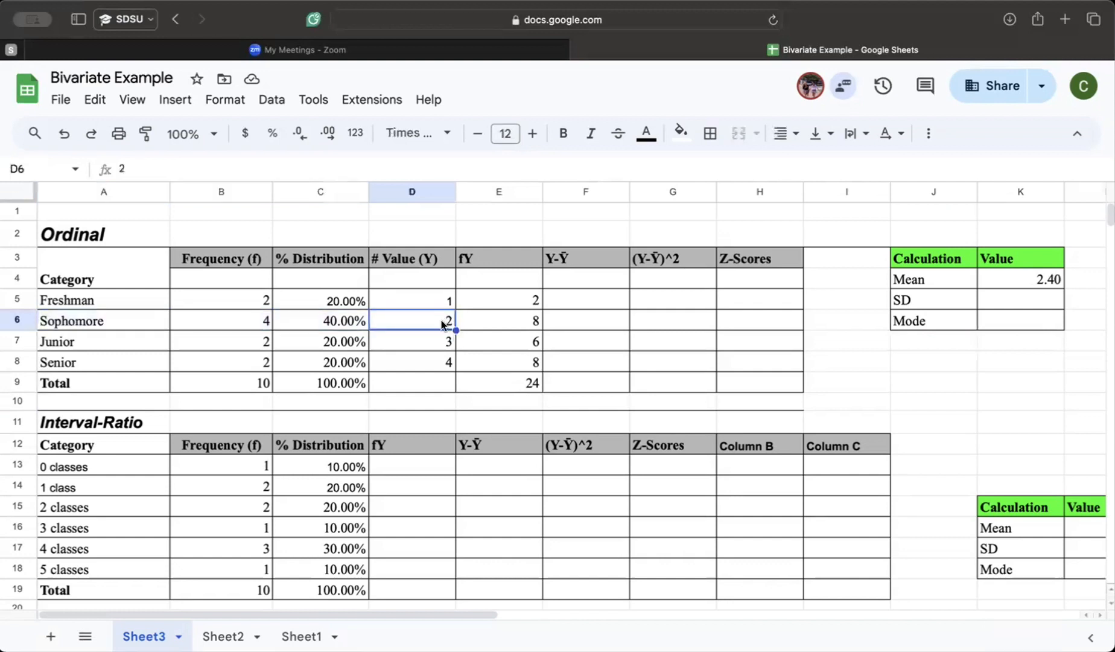
{"action": "left_click", "coordinate": [150, 318]}
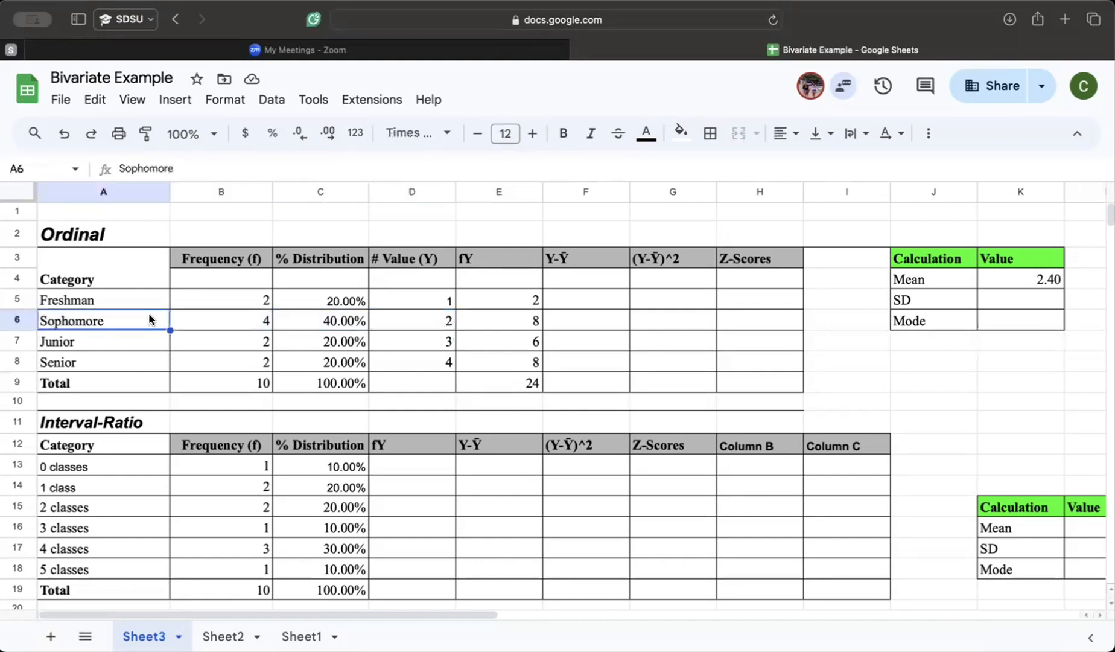
Step: Enter the label Sophomore in L4 beside the Ordinal mean
{"action": "left_click", "coordinate": [1076, 272]}
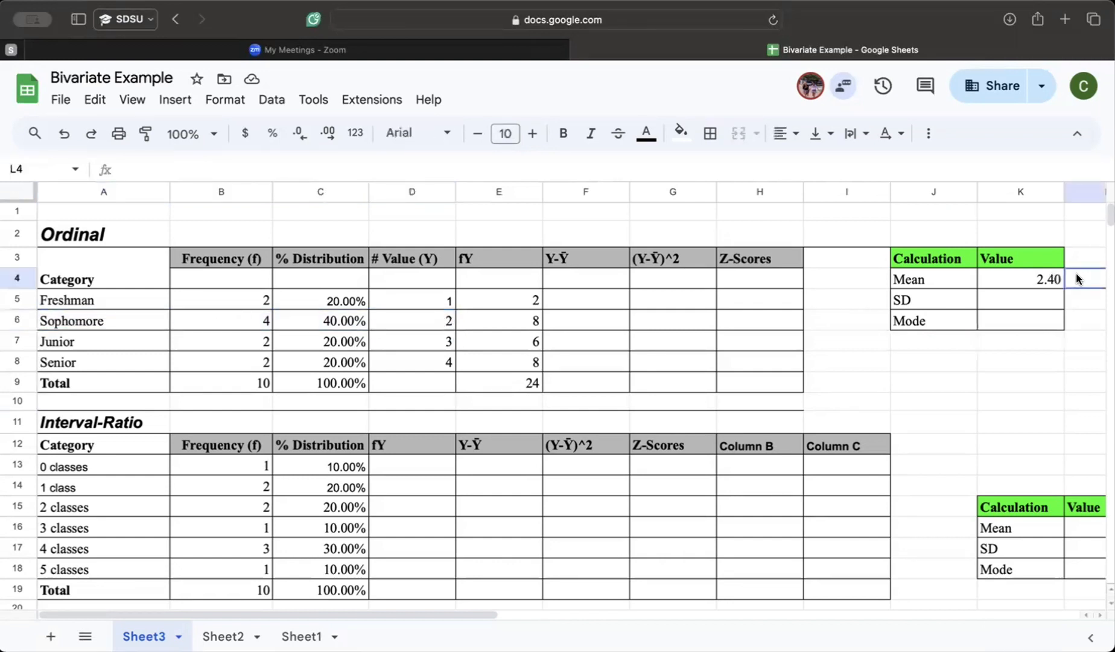
{"action": "type", "text": "Sophomore"}
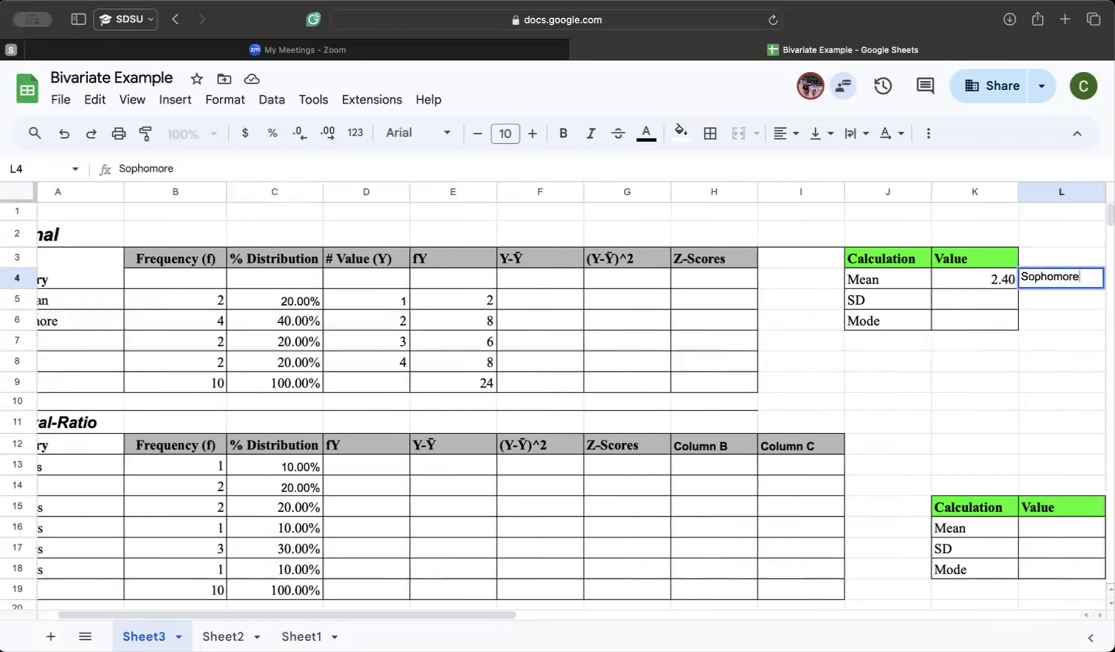
{"action": "key", "text": "Return"}
{"action": "left_click", "coordinate": [1050, 264]}
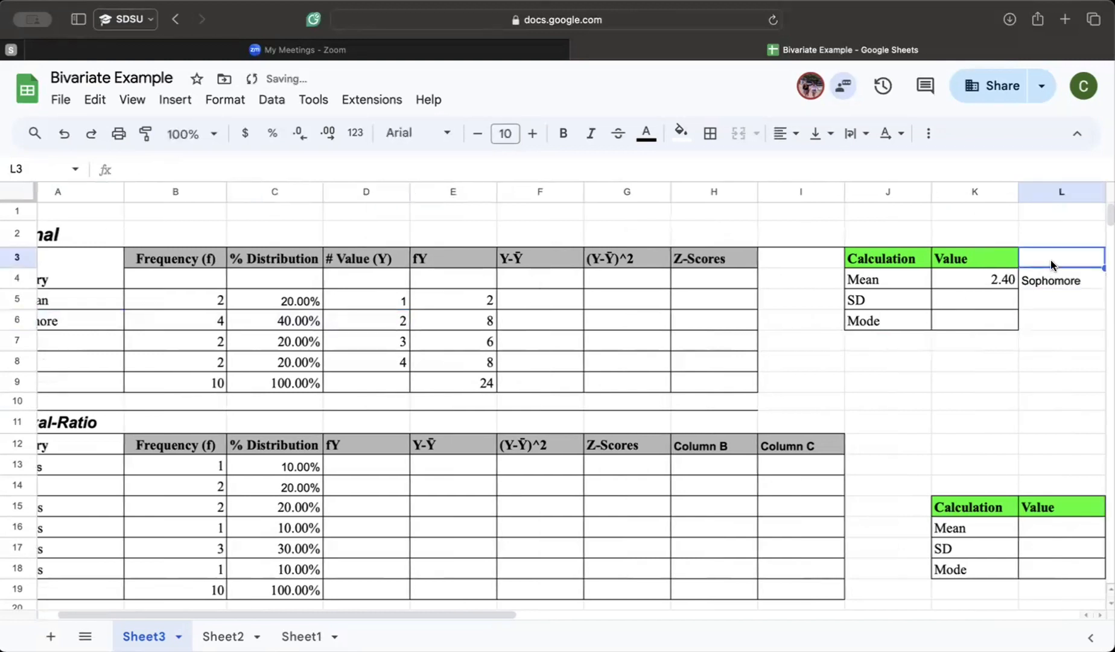
Step: Replace the Ordinal mean formula in K4 with =2.4: Sophomore
{"action": "double_click", "coordinate": [970, 284]}
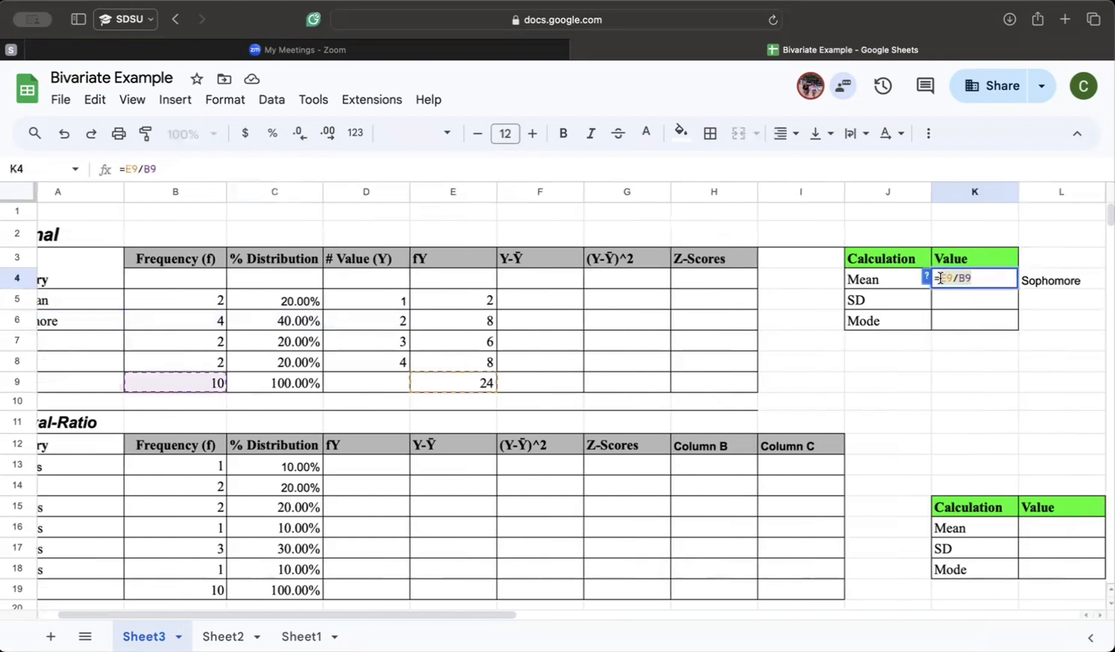
{"action": "type", "text": "2.4: So"}
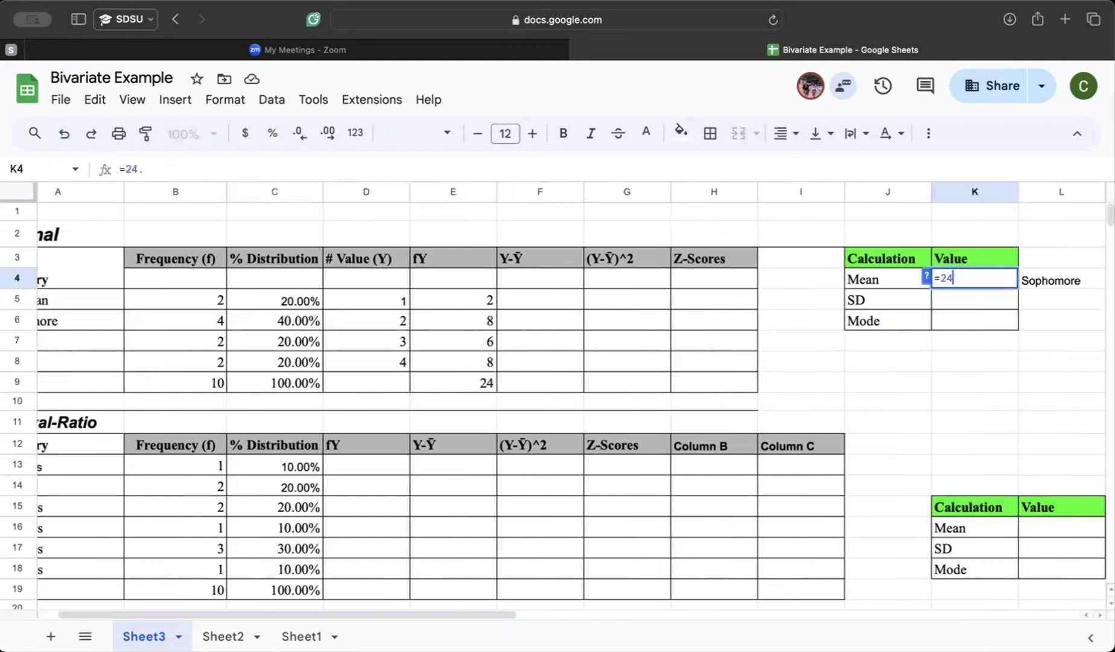
{"action": "type", "text": "phomore"}
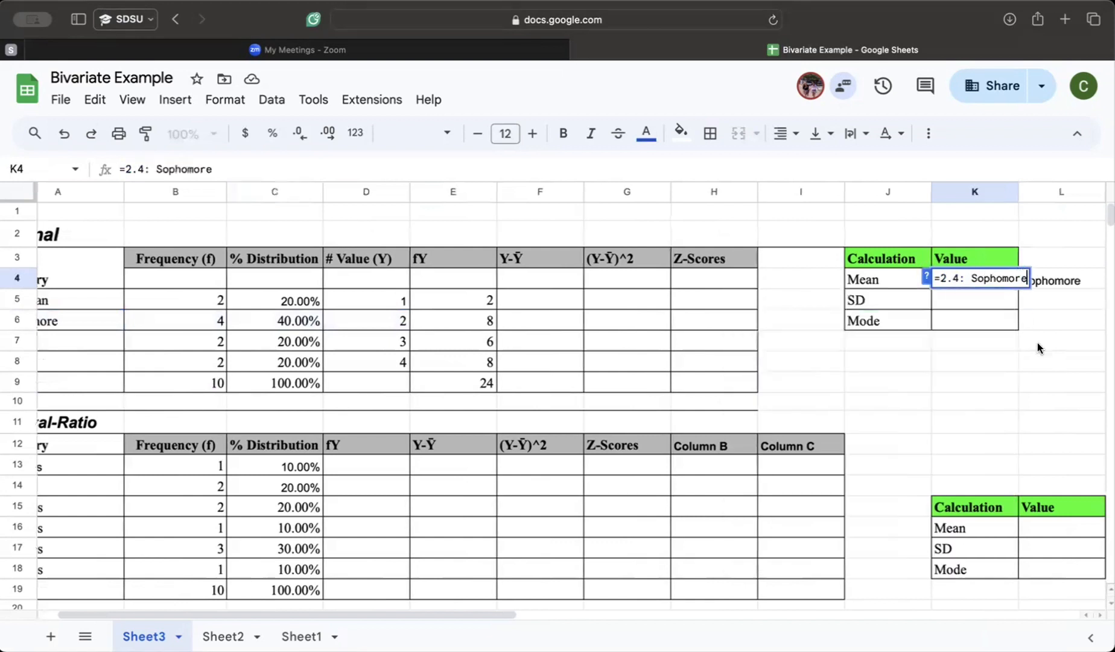
{"action": "key", "text": "Tab"}
Step: Delete the Sophomore label from L4
{"action": "double_click", "coordinate": [1057, 277]}
{"action": "key", "text": "BackSpace"}
{"action": "key", "text": "BackSpace"}
{"action": "key", "text": "BackSpace"}
{"action": "key", "text": "BackSpace"}
{"action": "key", "text": "BackSpace"}
{"action": "key", "text": "BackSpace"}
{"action": "key", "text": "BackSpace"}
{"action": "key", "text": "BackSpace"}
{"action": "key", "text": "BackSpace"}
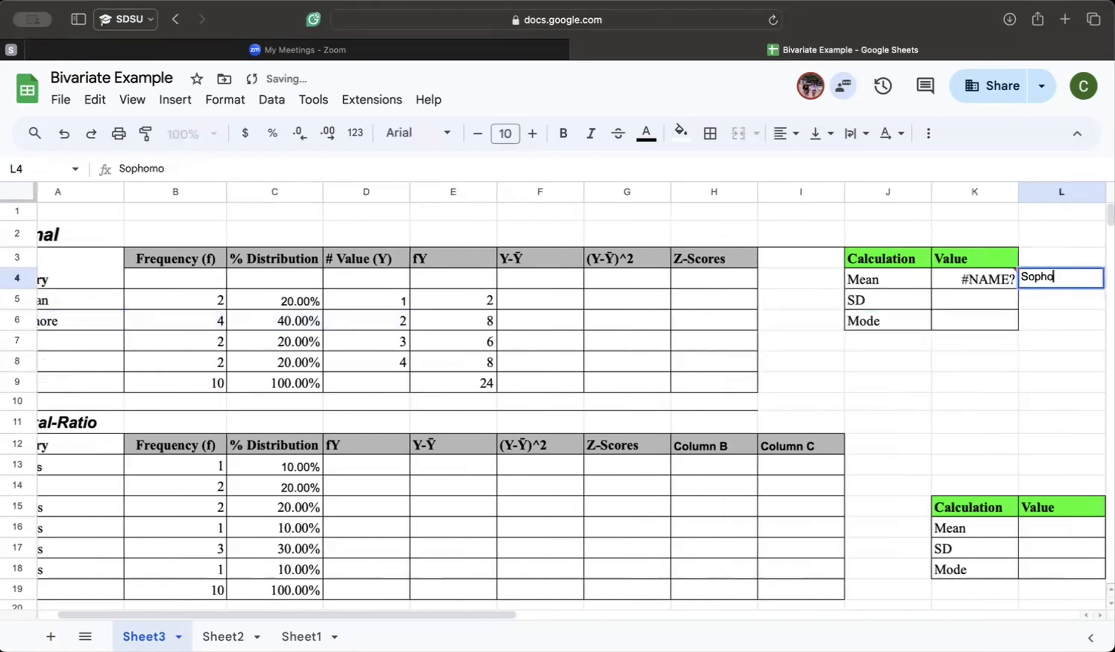
Step: Remove the equals sign from K4 so it holds the text 2.4: Sophomore, and widen column K to fit it
{"action": "left_click", "coordinate": [995, 284]}
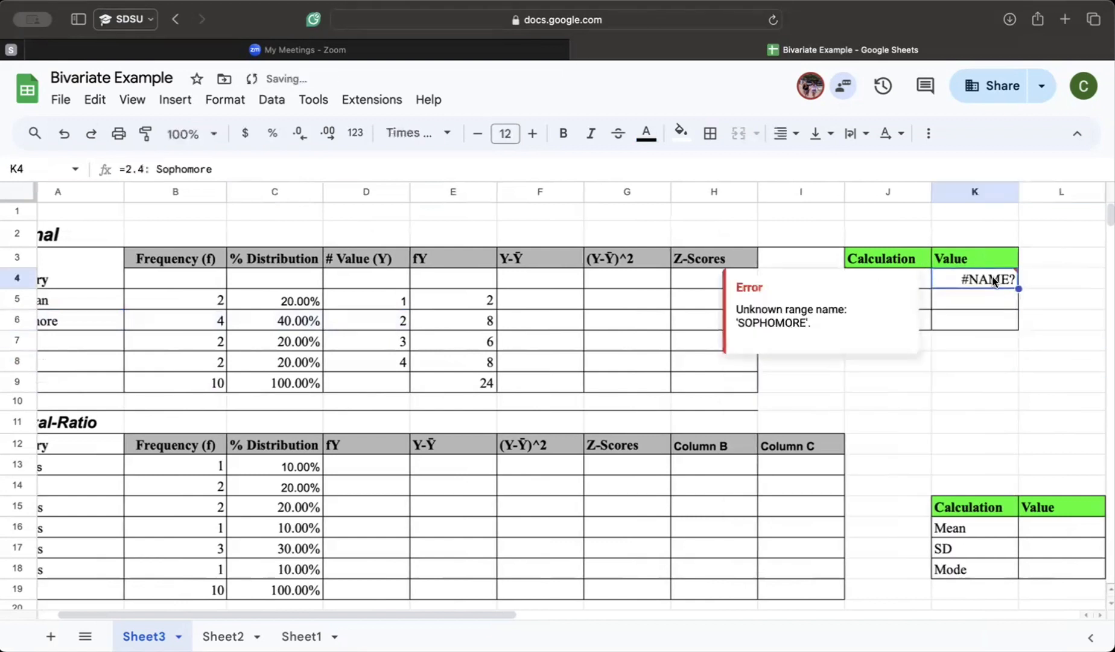
{"action": "double_click", "coordinate": [973, 277]}
{"action": "key", "text": "BackSpace"}
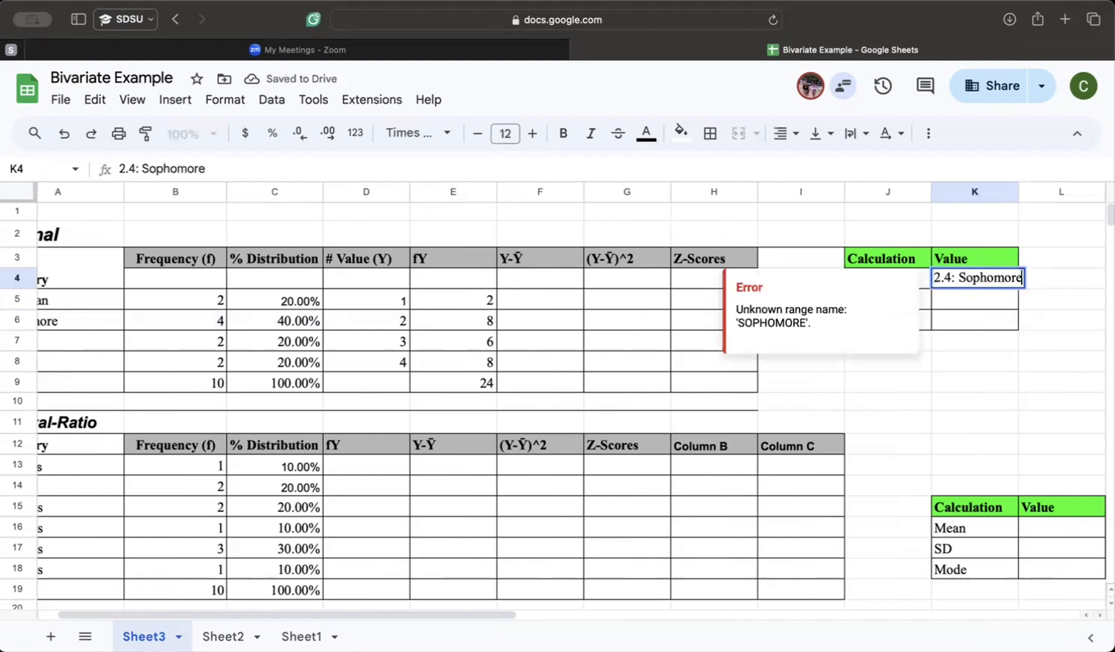
{"action": "left_click", "coordinate": [965, 379]}
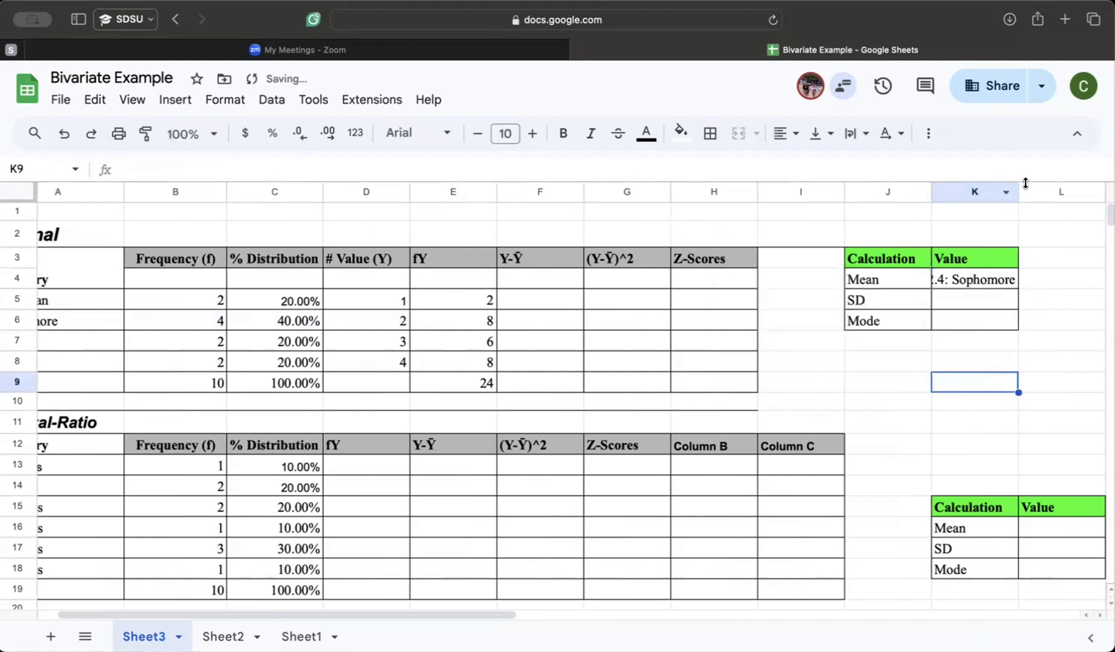
{"action": "left_click_drag", "start_coordinate": [1019, 192], "coordinate": [1033, 192]}
{"action": "left_click", "coordinate": [781, 364]}
{"action": "scroll", "coordinate": [781, 364], "scroll_direction": "left", "scroll_amount": 2}
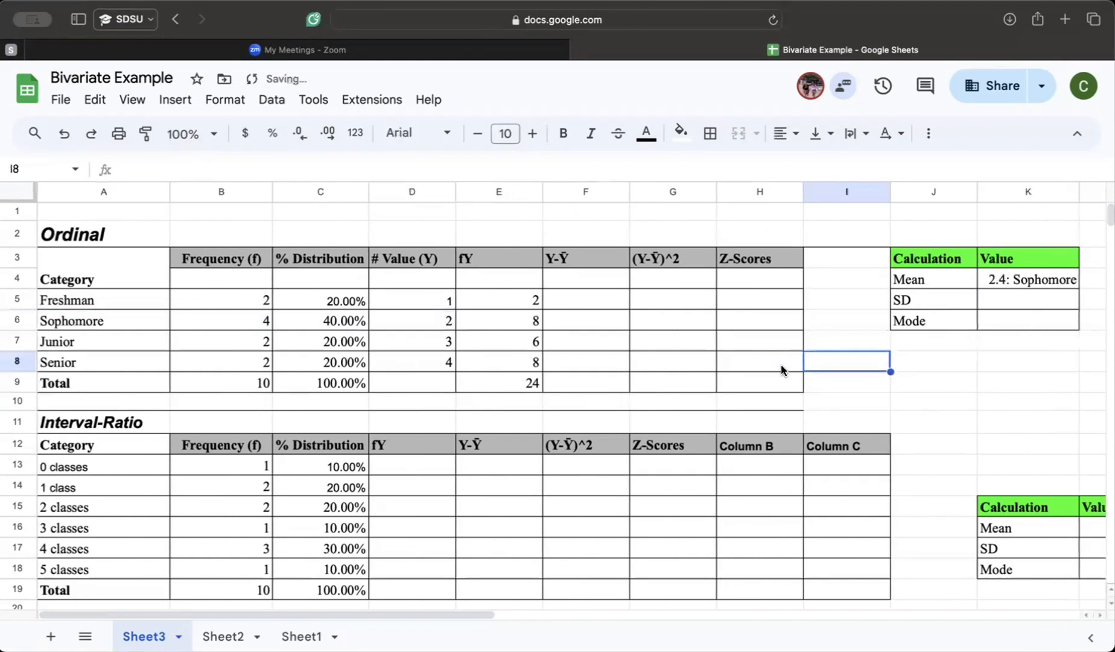
Step: Check the Ordinal percentages and frequencies for the most common category and enter Sophomore as the Mode in K6
{"action": "left_click", "coordinate": [331, 302]}
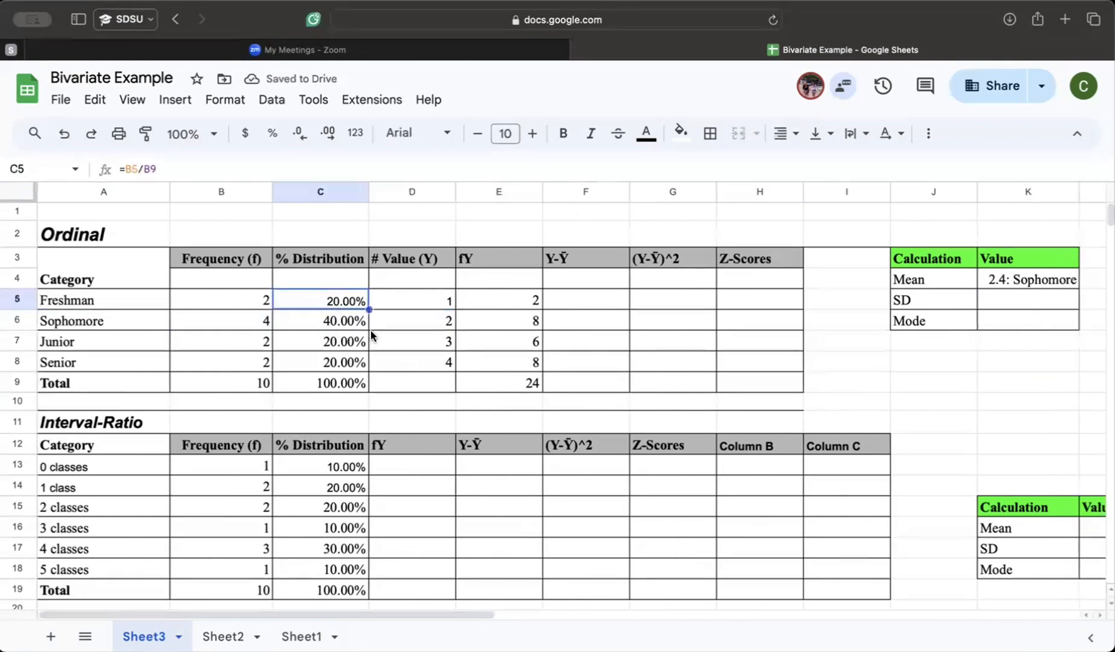
{"action": "left_click", "coordinate": [306, 321]}
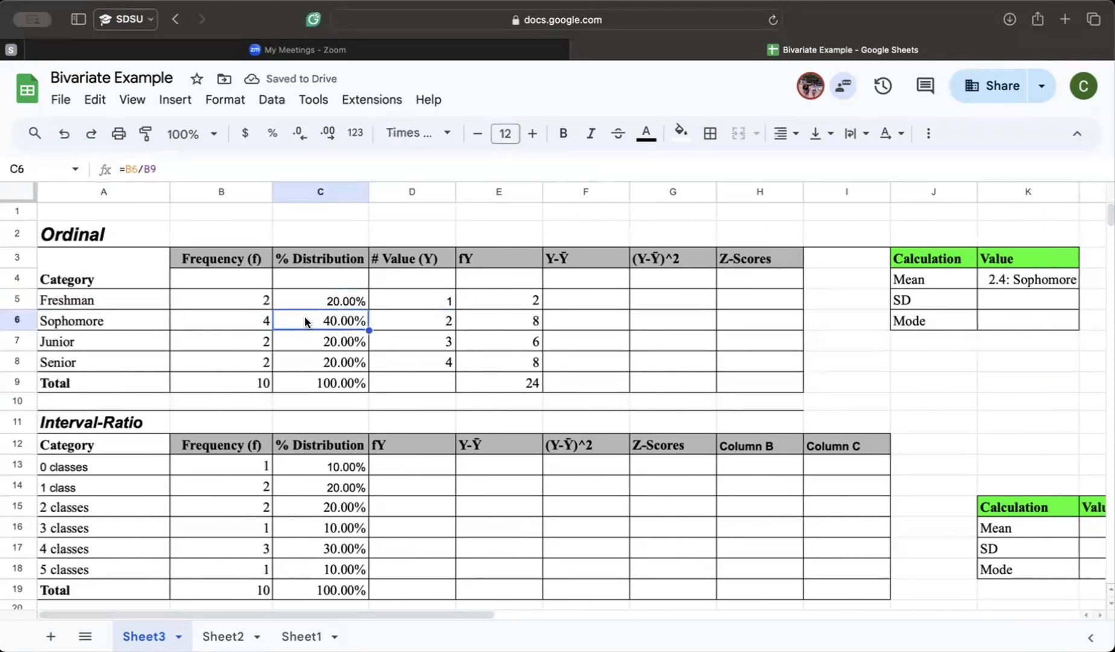
{"action": "left_click", "coordinate": [219, 327]}
{"action": "scroll", "coordinate": [618, 407], "scroll_direction": "right", "scroll_amount": 2}
{"action": "scroll", "coordinate": [618, 407], "scroll_direction": "down", "scroll_amount": 1}
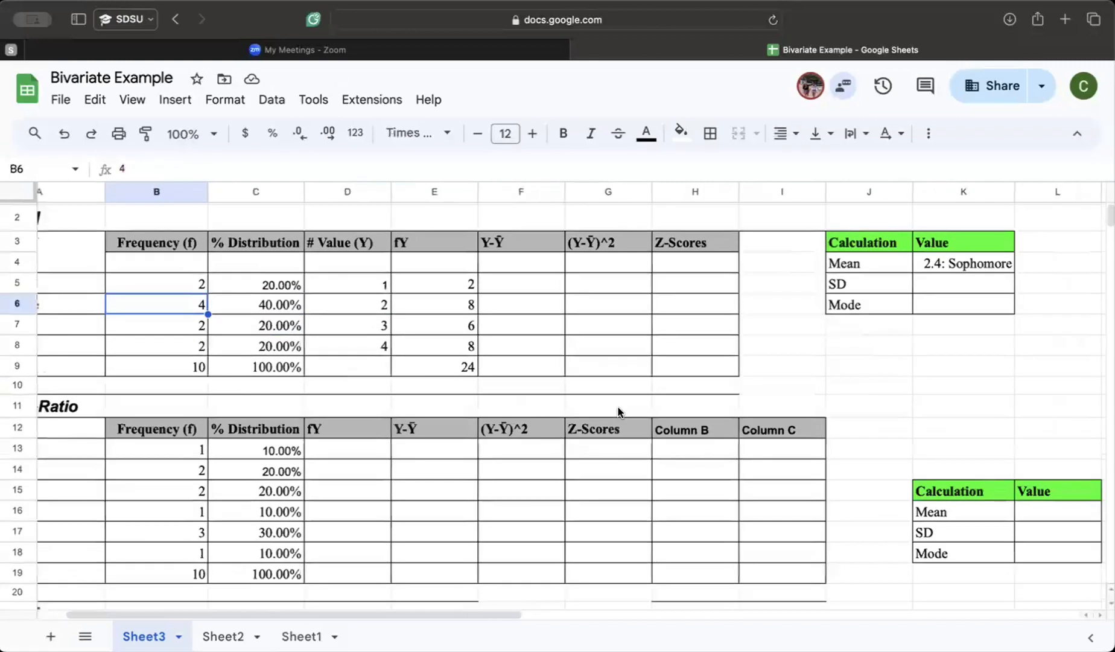
{"action": "scroll", "coordinate": [965, 307], "scroll_direction": "down", "scroll_amount": 3}
{"action": "scroll", "coordinate": [965, 308], "scroll_direction": "right", "scroll_amount": 2}
{"action": "scroll", "coordinate": [998, 324], "scroll_direction": "up", "scroll_amount": 2}
{"action": "scroll", "coordinate": [999, 323], "scroll_direction": "left", "scroll_amount": 2}
{"action": "left_click", "coordinate": [998, 321]}
{"action": "type", "text": "So"}
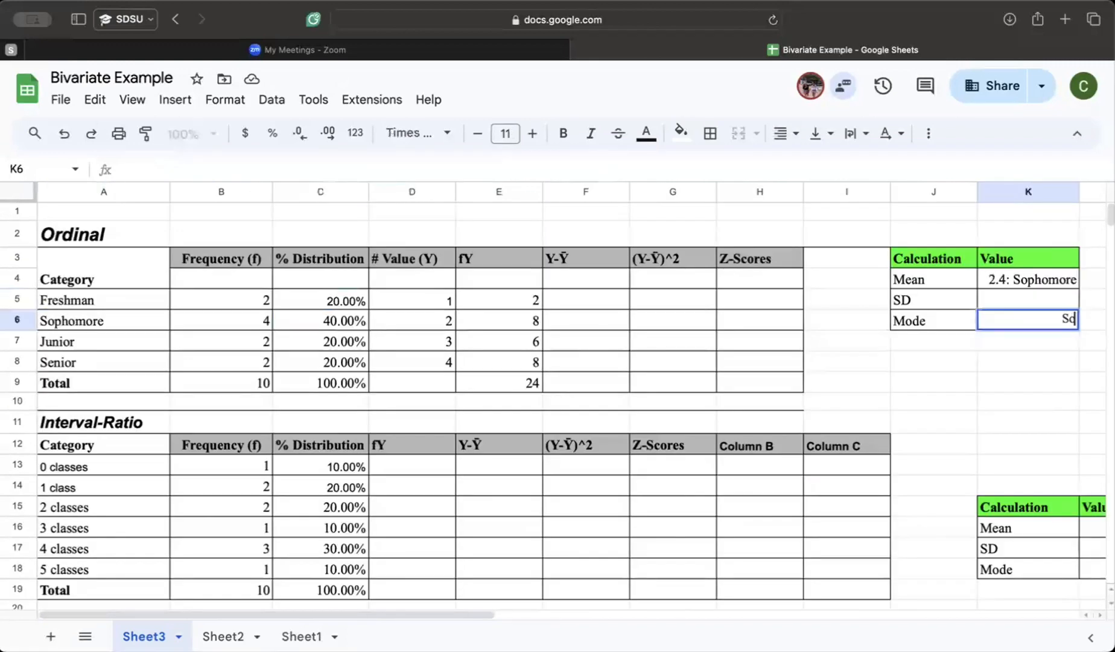
{"action": "type", "text": "phmore"}
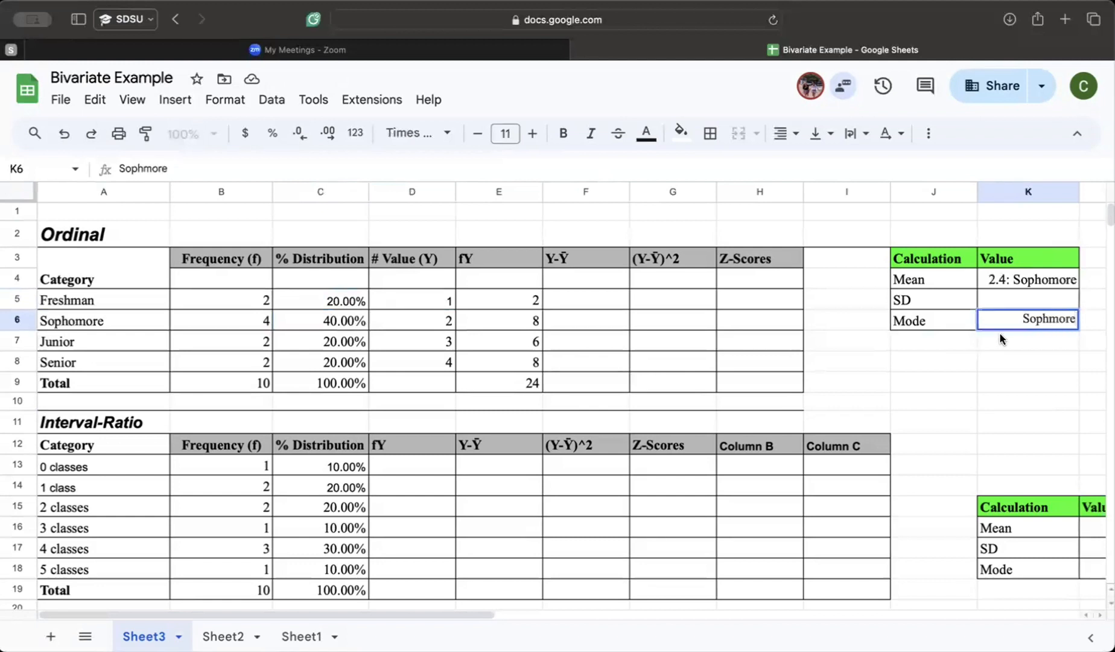
{"action": "left_click", "coordinate": [1032, 369]}
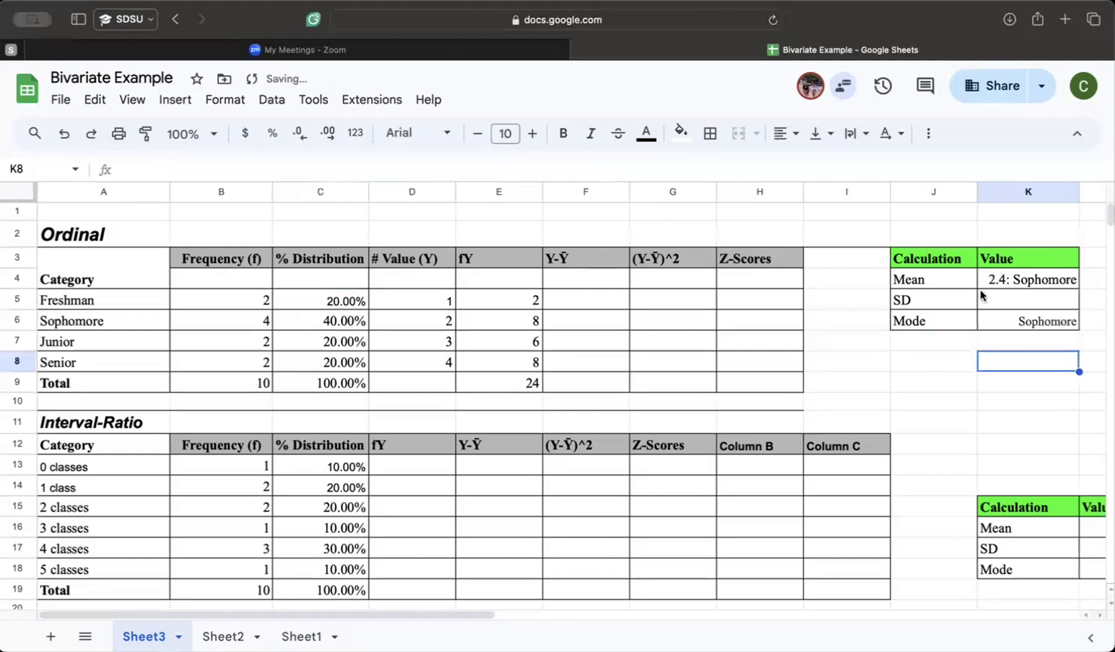
Step: Sketch the standard deviation formula, the square root of Σ(Y-Ȳ)² over N-1, above the Y-Ȳ columns and clear the drawing
{"action": "left_click", "coordinate": [994, 300]}
{"action": "left_click", "coordinate": [577, 308]}
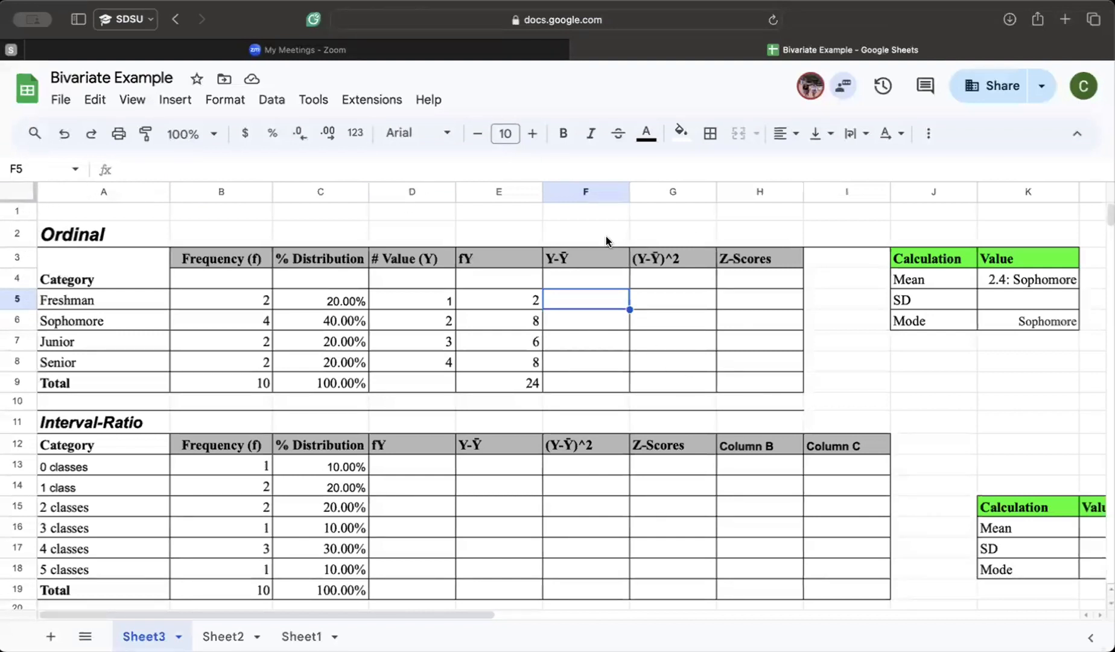
{"action": "left_click", "coordinate": [62, 139]}
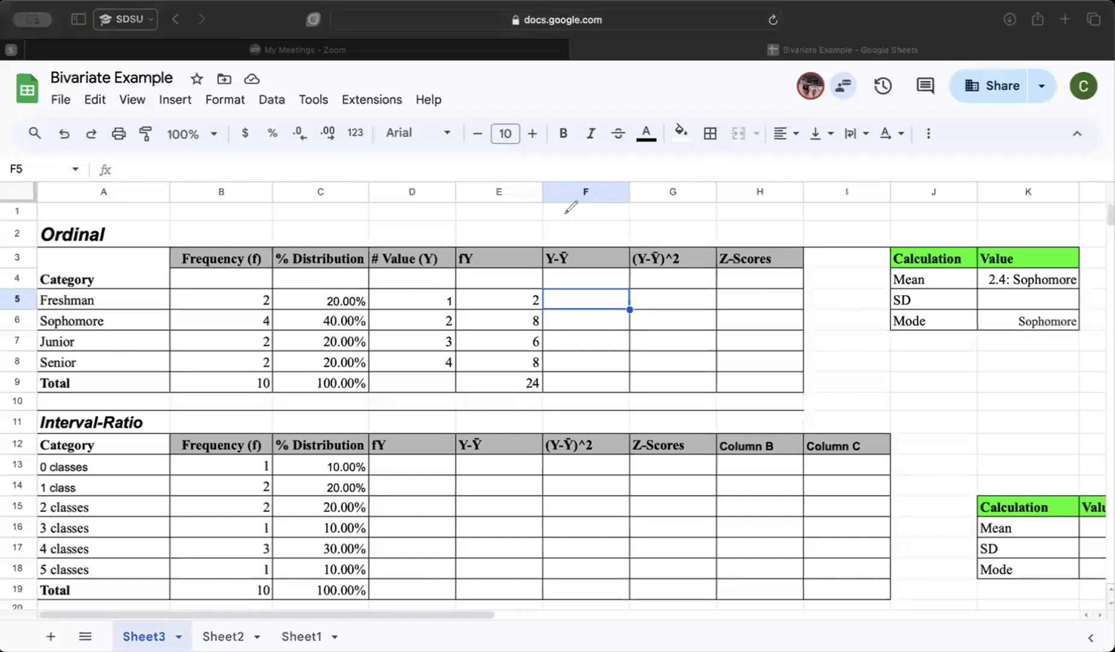
{"action": "mouse_move", "coordinate": [643, 160]}
{"action": "left_mouse_down"}
{"action": "mouse_move", "coordinate": [629, 172]}
{"action": "mouse_move", "coordinate": [646, 196]}
{"action": "mouse_move", "coordinate": [682, 182]}
{"action": "mouse_move", "coordinate": [680, 202]}
{"action": "mouse_move", "coordinate": [703, 177]}
{"action": "mouse_move", "coordinate": [724, 177]}
{"action": "mouse_move", "coordinate": [722, 211]}
{"action": "left_mouse_up"}
{"action": "mouse_move", "coordinate": [711, 165]}
{"action": "left_mouse_down"}
{"action": "mouse_move", "coordinate": [727, 161]}
{"action": "mouse_move", "coordinate": [747, 205]}
{"action": "mouse_move", "coordinate": [626, 219]}
{"action": "mouse_move", "coordinate": [646, 248]}
{"action": "mouse_move", "coordinate": [681, 220]}
{"action": "mouse_move", "coordinate": [700, 241]}
{"action": "left_mouse_up"}
{"action": "mouse_move", "coordinate": [582, 243]}
{"action": "left_mouse_down"}
{"action": "mouse_move", "coordinate": [612, 249]}
{"action": "mouse_move", "coordinate": [597, 116]}
{"action": "mouse_move", "coordinate": [754, 126]}
{"action": "left_mouse_up"}
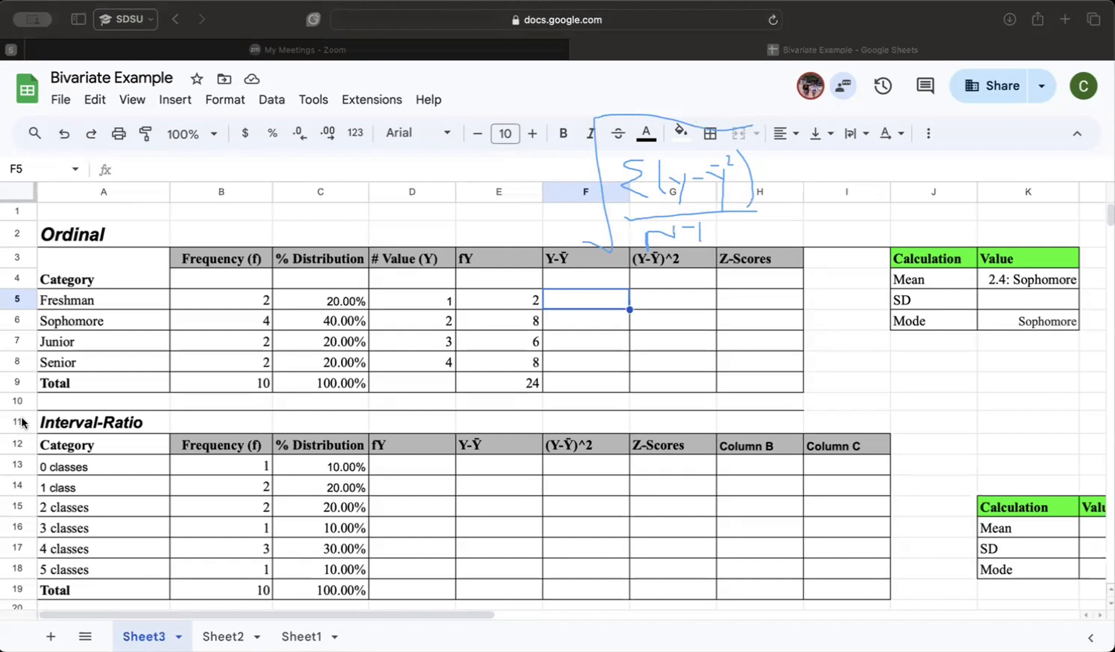
{"action": "left_click", "coordinate": [85, 412]}
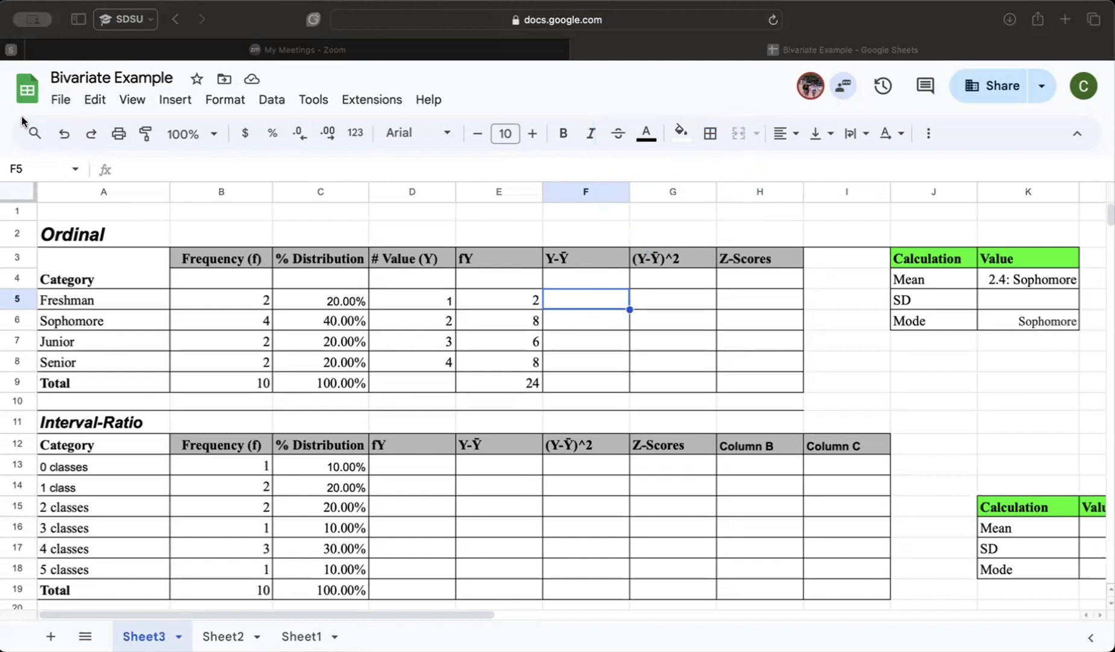
{"action": "right_click", "coordinate": [566, 295]}
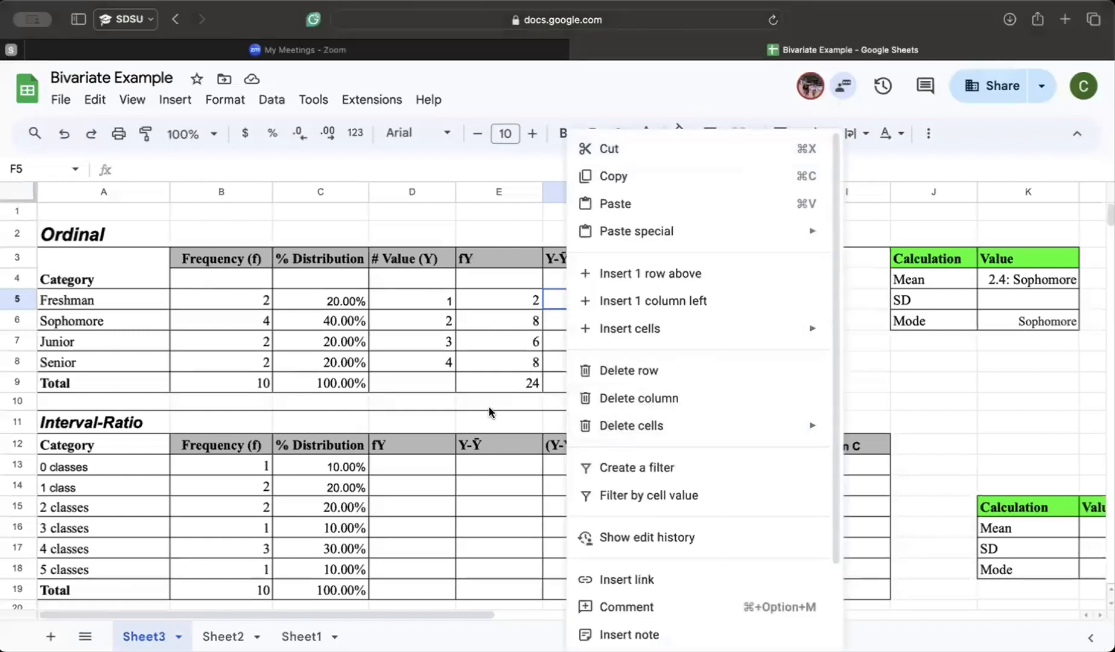
{"action": "left_click", "coordinate": [507, 266]}
{"action": "left_click", "coordinate": [561, 303]}
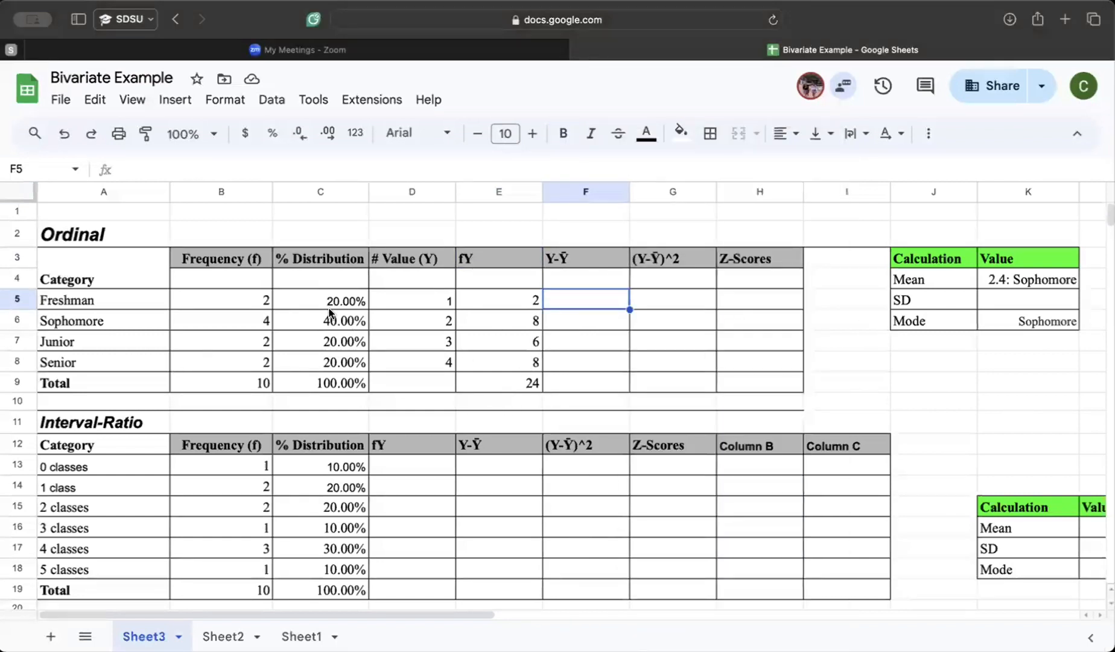
Step: Fill the Sophomore cells A6:D6 with cyan and black out the row's deviation and Z-score cells F6:H6
{"action": "left_click_drag", "start_coordinate": [115, 320], "coordinate": [428, 325]}
{"action": "left_click", "coordinate": [681, 131]}
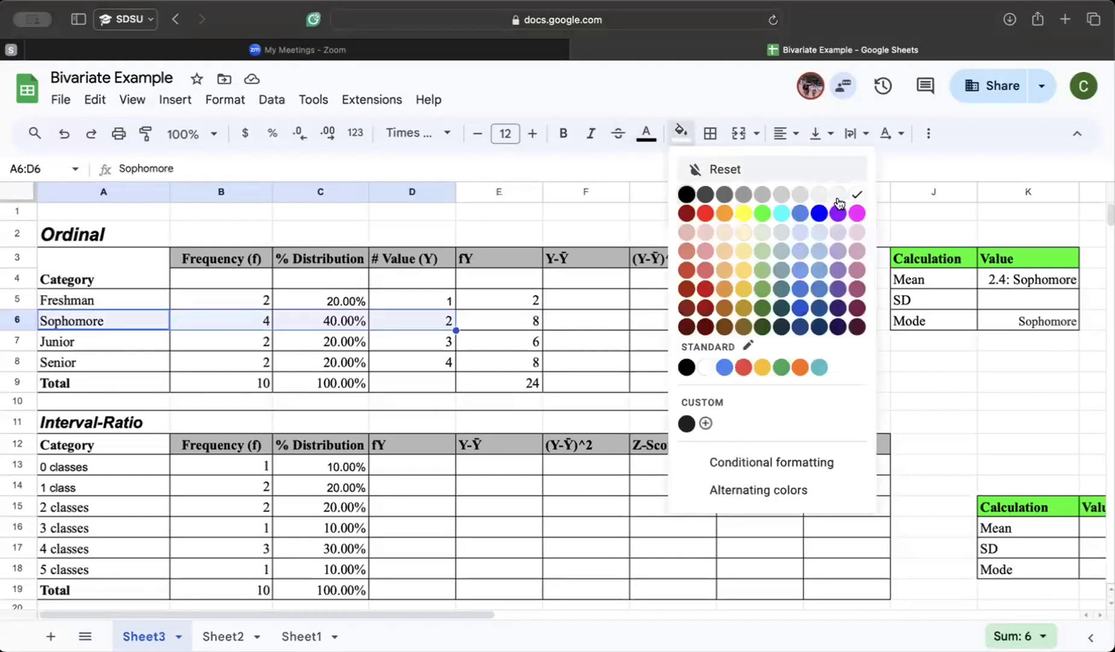
{"action": "left_click", "coordinate": [781, 214]}
{"action": "left_click_drag", "start_coordinate": [551, 316], "coordinate": [741, 317]}
{"action": "left_click", "coordinate": [681, 132]}
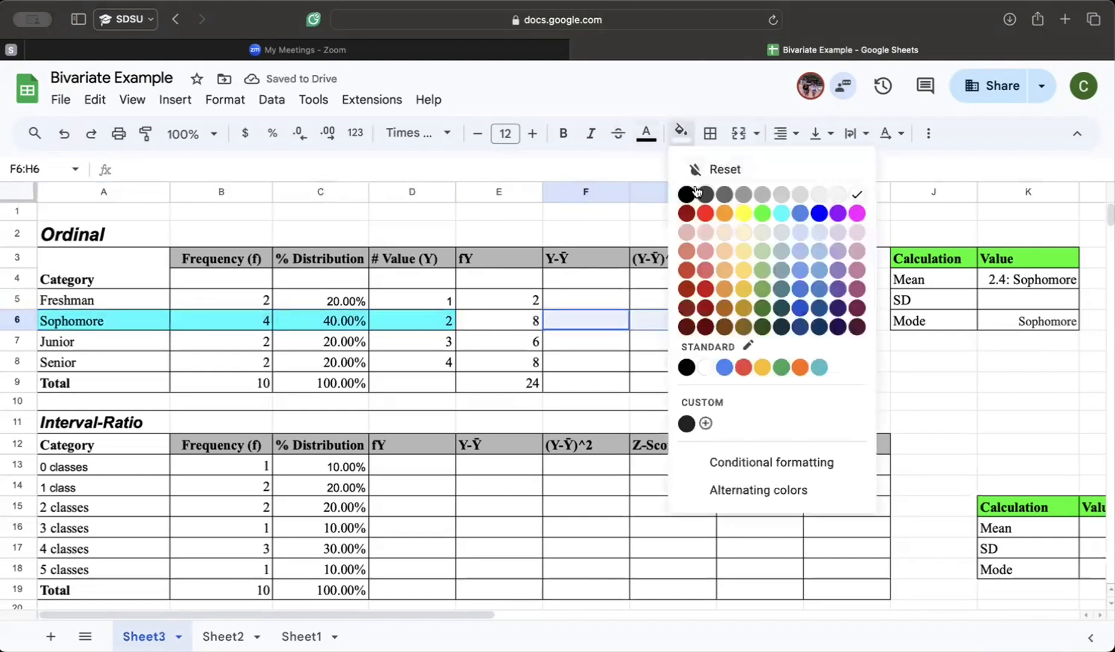
{"action": "left_click", "coordinate": [686, 194]}
Step: Calculate the Freshman deviation from the mean in F5 with the formula =D5-2.4
{"action": "left_click", "coordinate": [592, 305]}
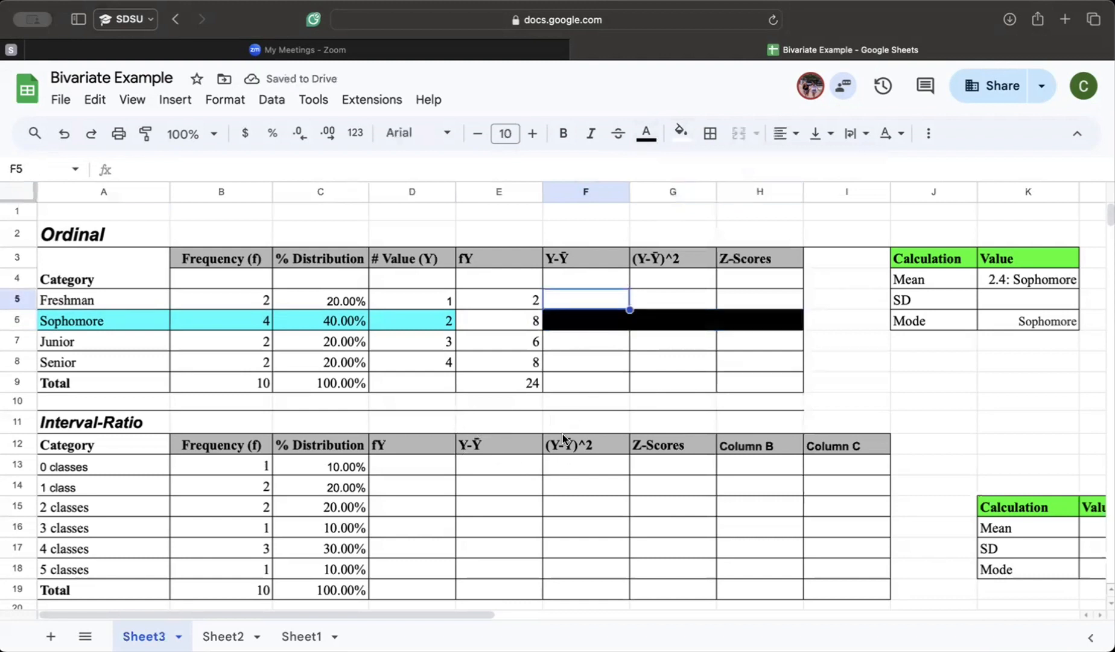
{"action": "type", "text": "="}
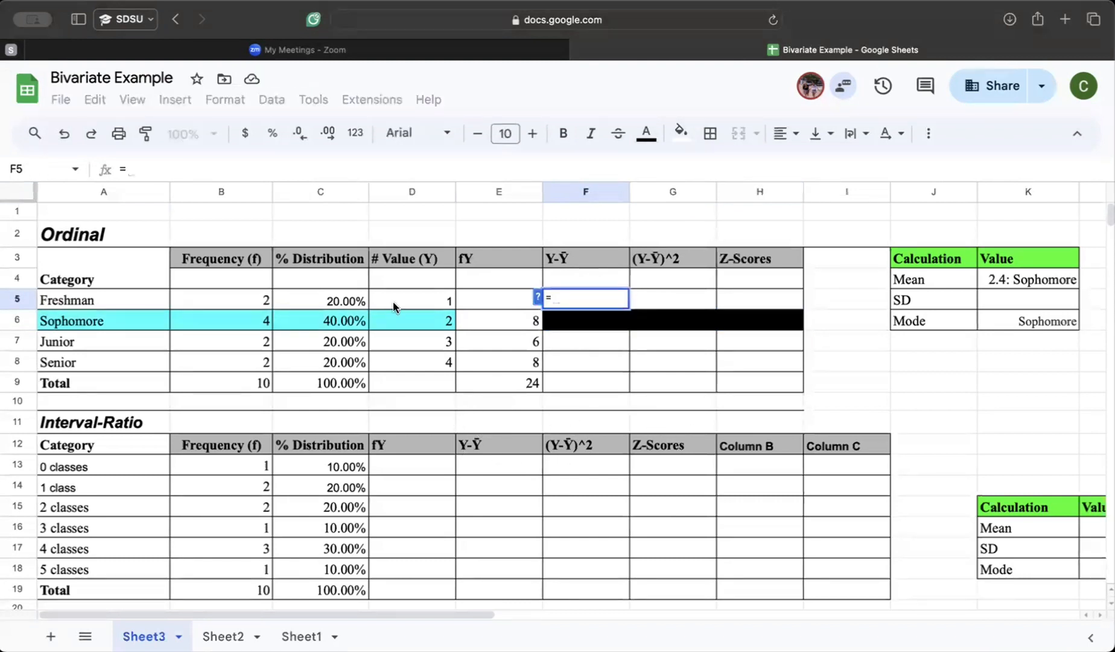
{"action": "left_click", "coordinate": [403, 296]}
{"action": "type", "text": "-"}
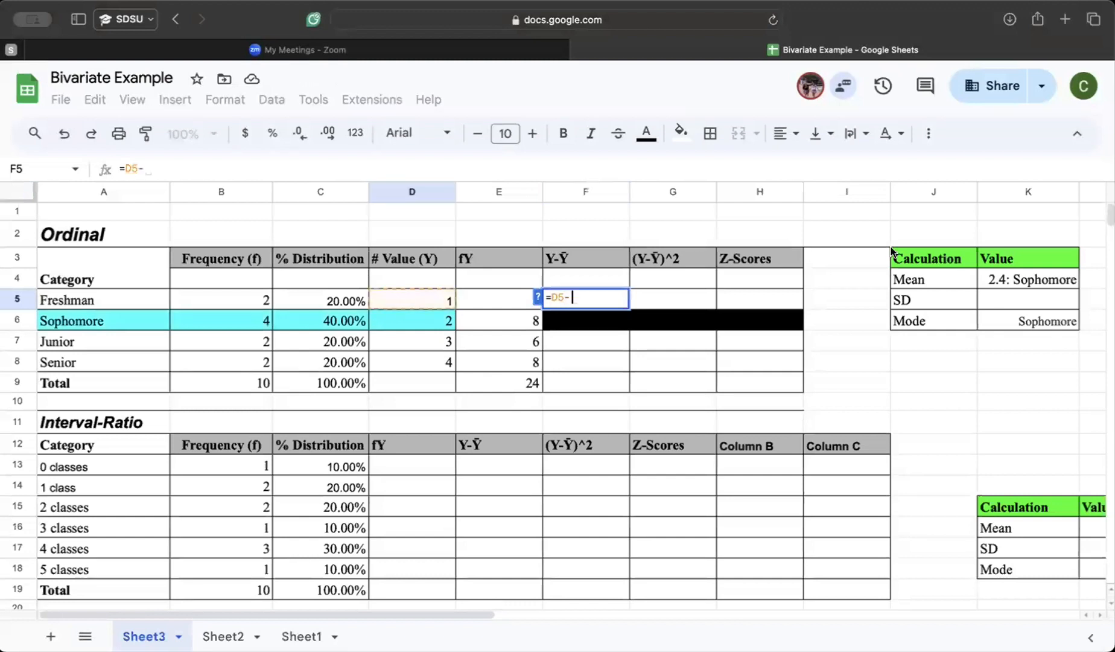
{"action": "type", "text": "24."}
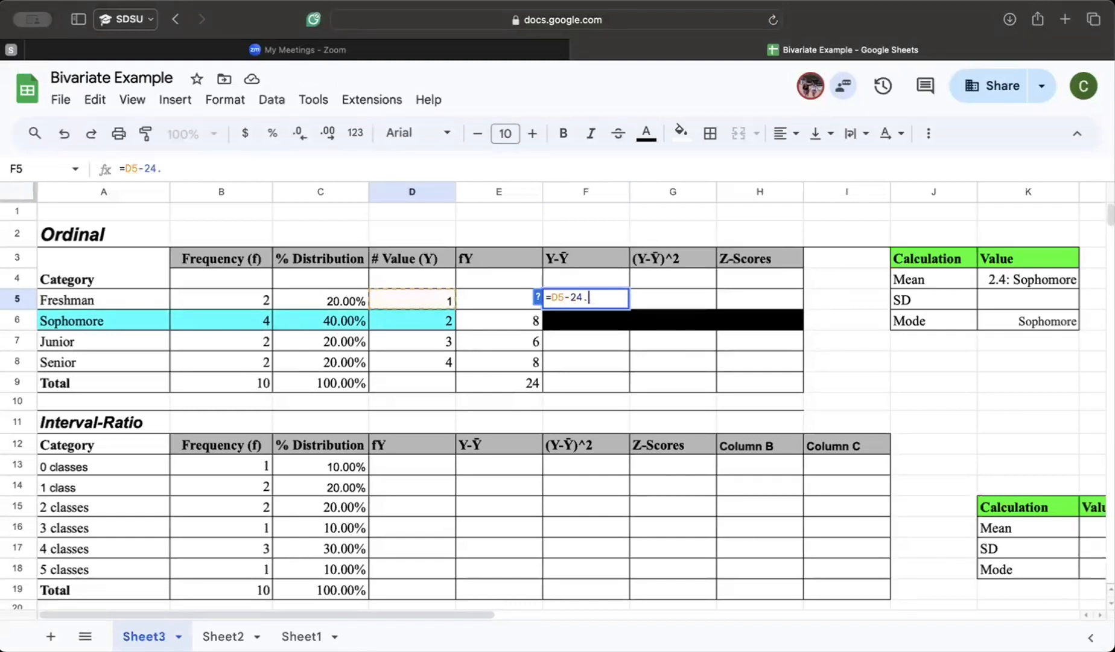
{"action": "key", "text": "BackSpace"}
{"action": "key", "text": "BackSpace"}
{"action": "type", "text": ".4"}
{"action": "key", "text": "Return"}
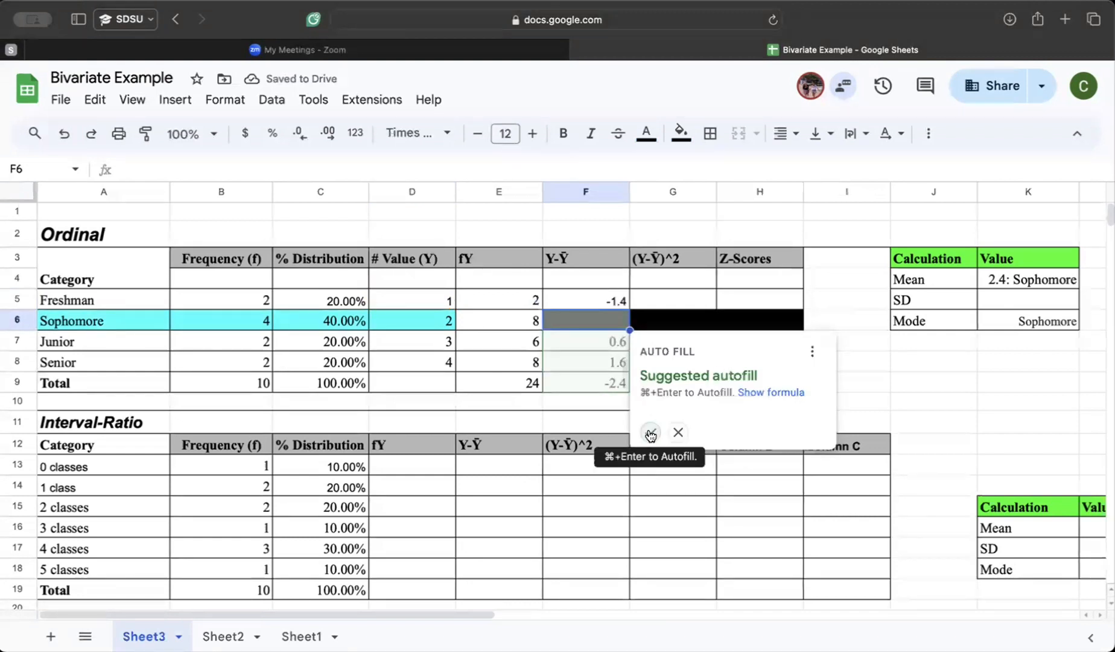
Step: Calculate the Y-Ȳ deviations for Junior in F7 as =D7-2.4 and for Senior in F8 as =D8-2.4
{"action": "left_click", "coordinate": [588, 343]}
{"action": "type", "text": "="}
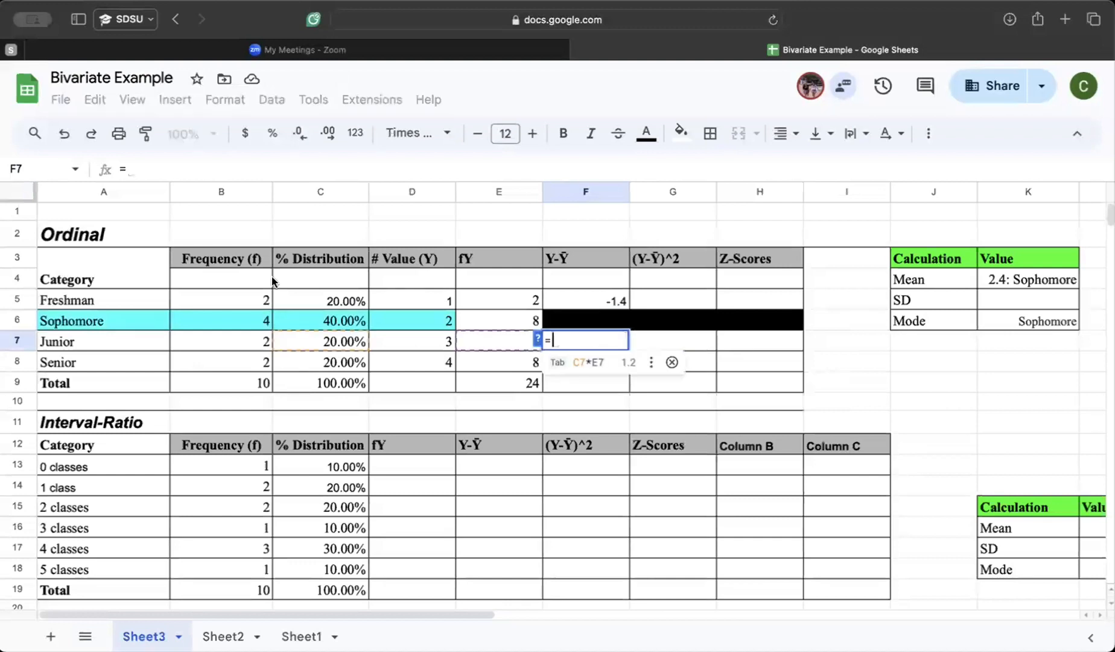
{"action": "left_click", "coordinate": [434, 343]}
{"action": "type", "text": "-2.4"}
{"action": "key", "text": "Return"}
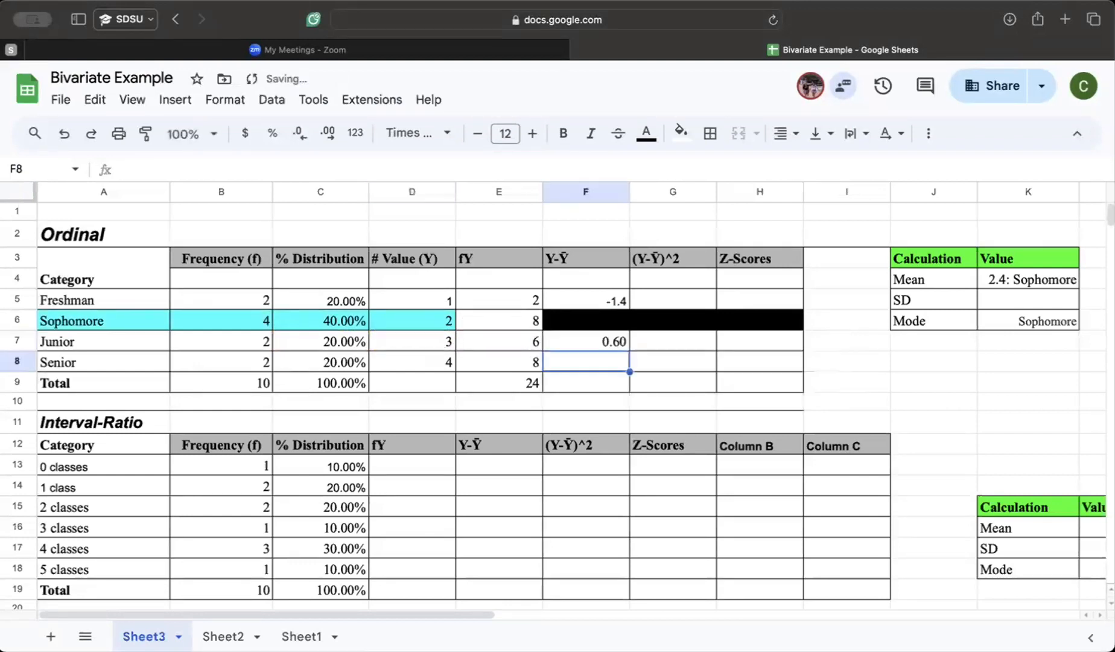
{"action": "type", "text": "="}
{"action": "left_click", "coordinate": [421, 365]}
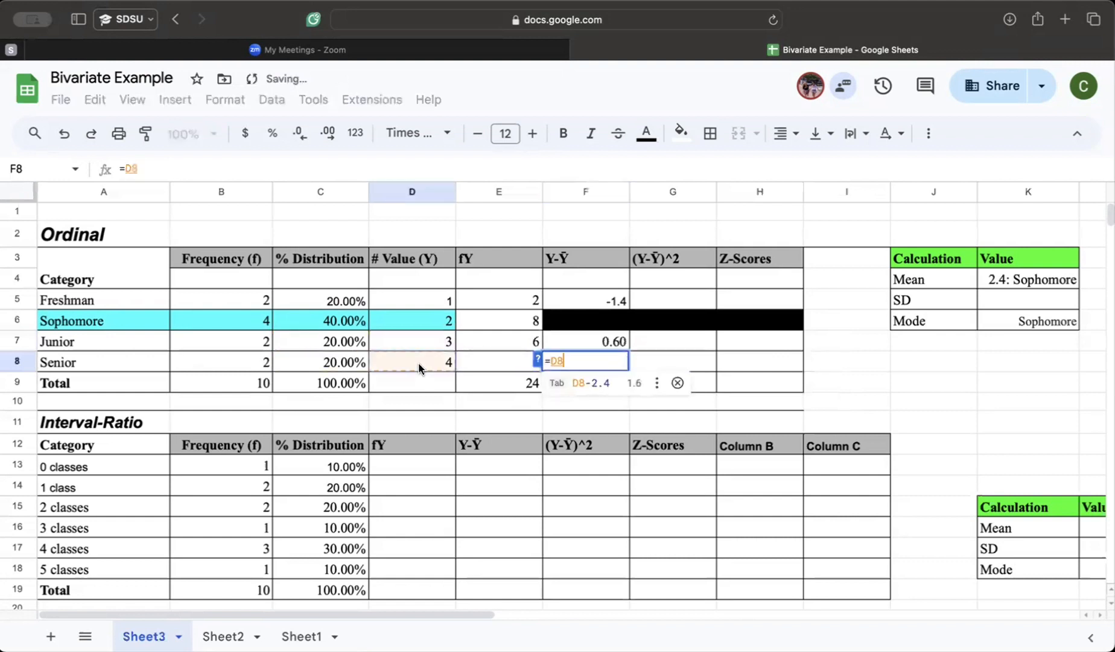
{"action": "type", "text": "-2.4"}
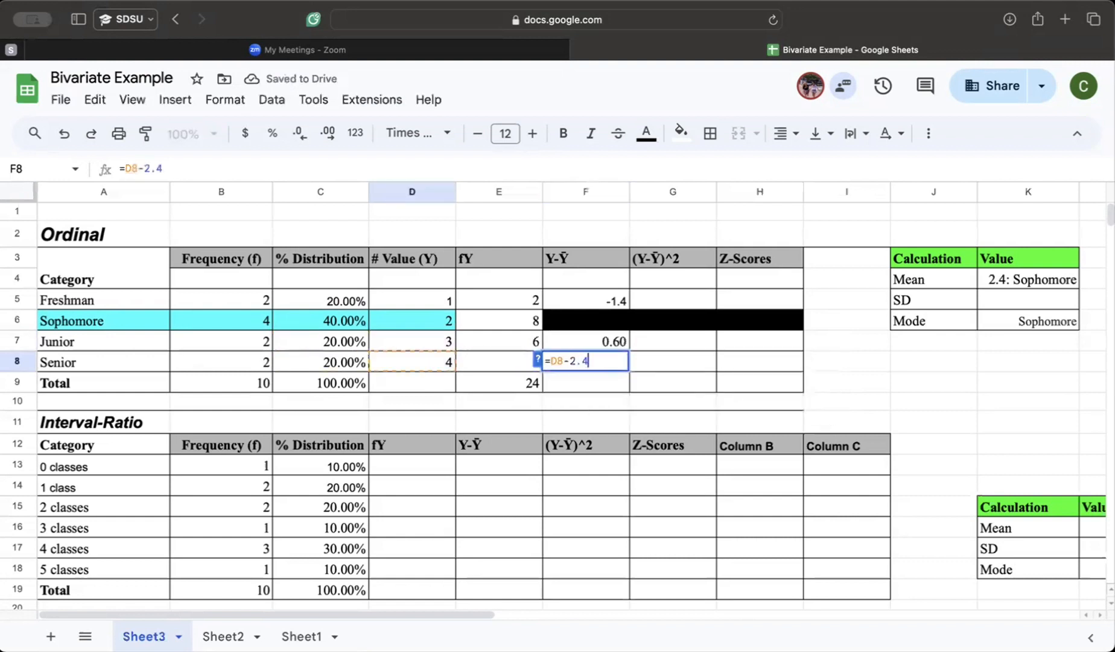
{"action": "key", "text": "Return"}
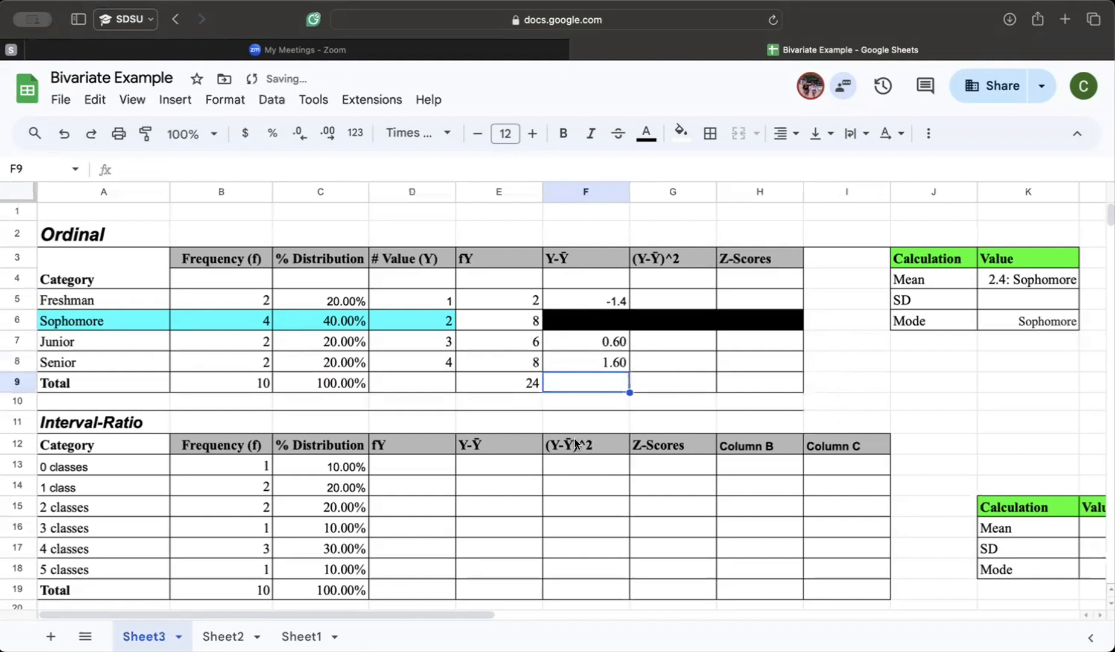
Step: Square the Freshman deviation in G5 with the formula =-1.4^2
{"action": "left_click", "coordinate": [669, 306]}
{"action": "type", "text": "="}
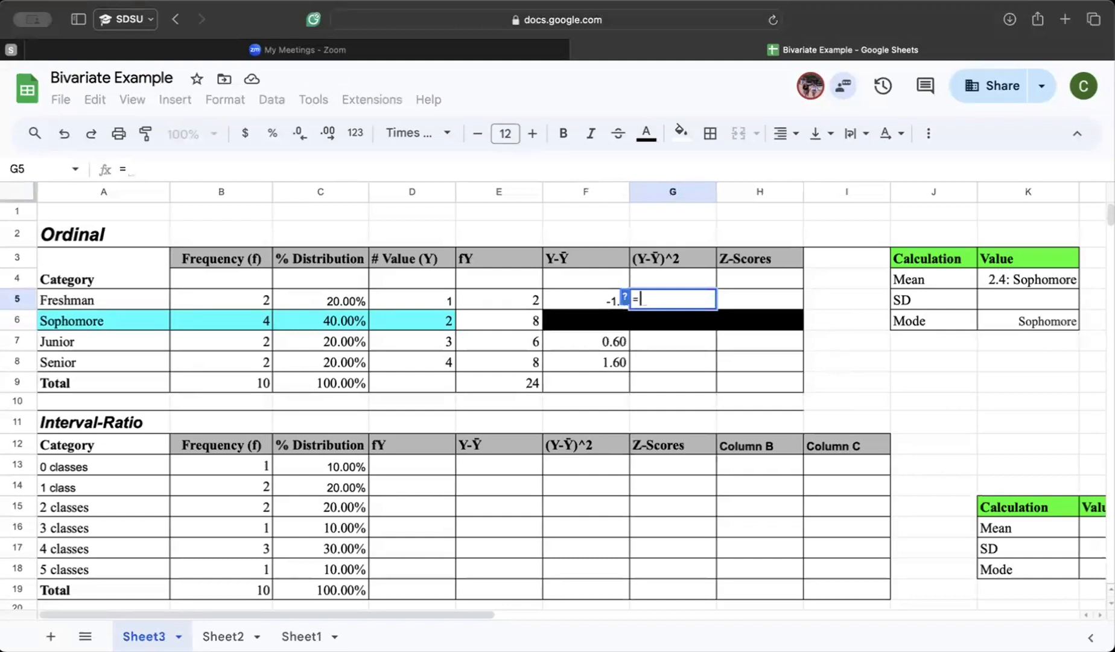
{"action": "type", "text": "-1.4"}
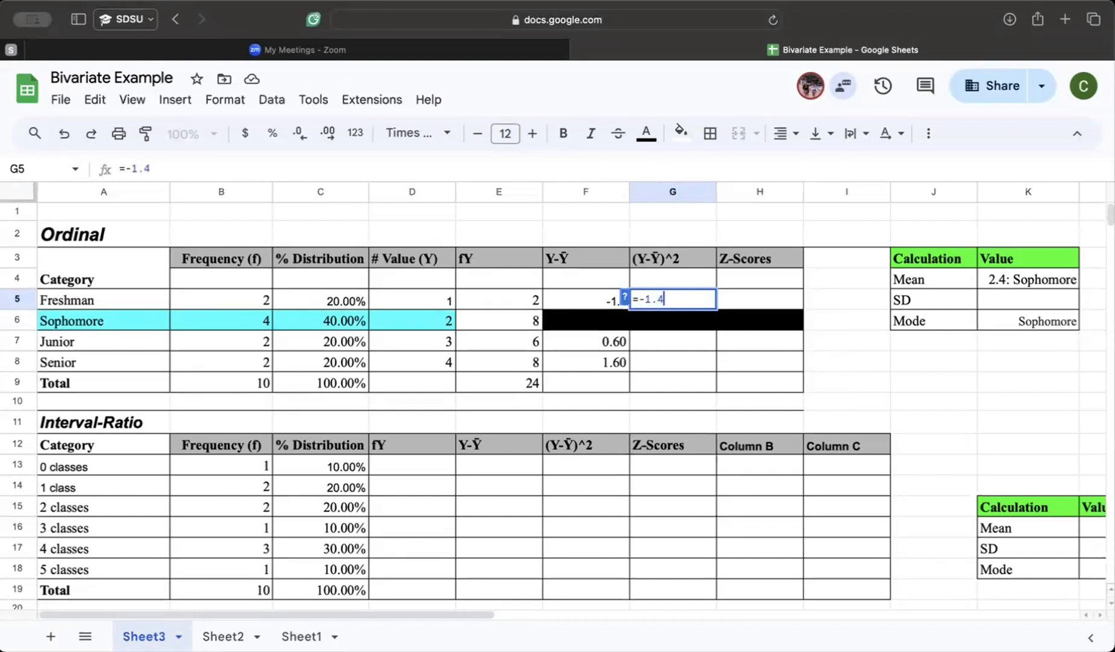
{"action": "type", "text": "^"}
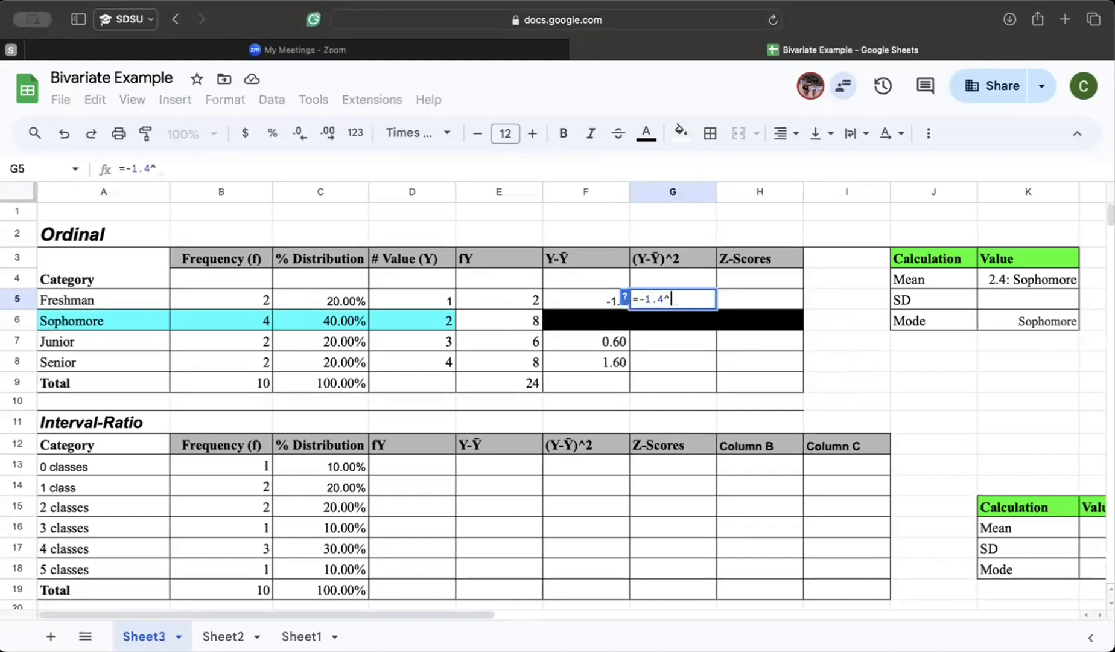
{"action": "type", "text": "2"}
{"action": "key", "text": "Return"}
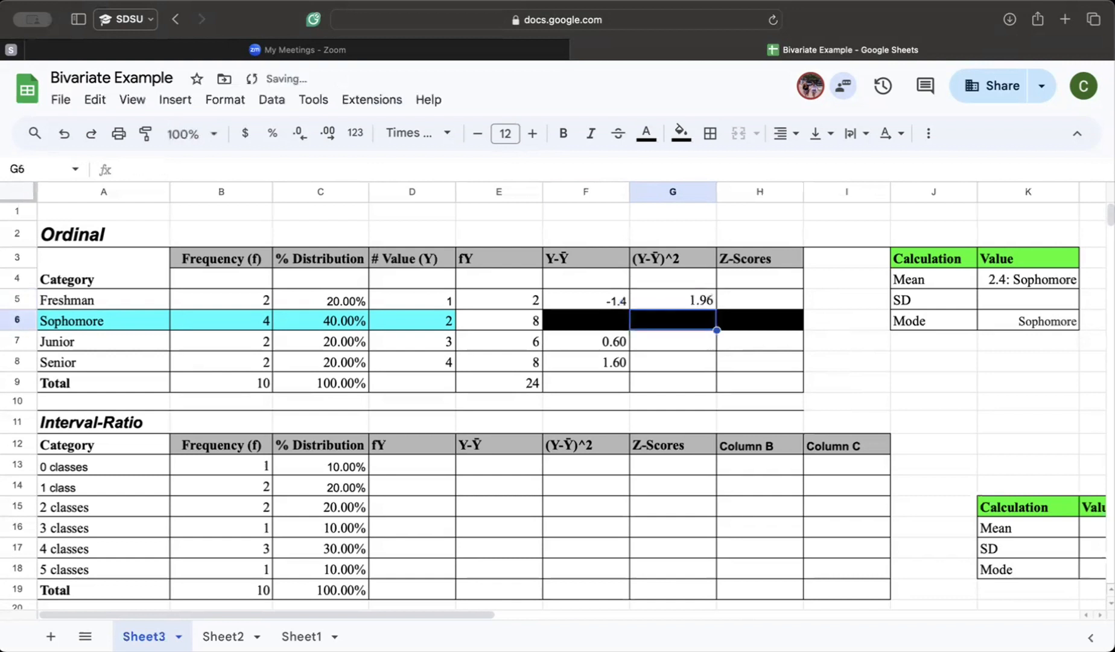
Step: Square the Junior deviation in G7 with =F7^2 and accept the suggested autofill for the cells below
{"action": "left_click", "coordinate": [671, 345]}
{"action": "type", "text": "="}
{"action": "left_click", "coordinate": [588, 340]}
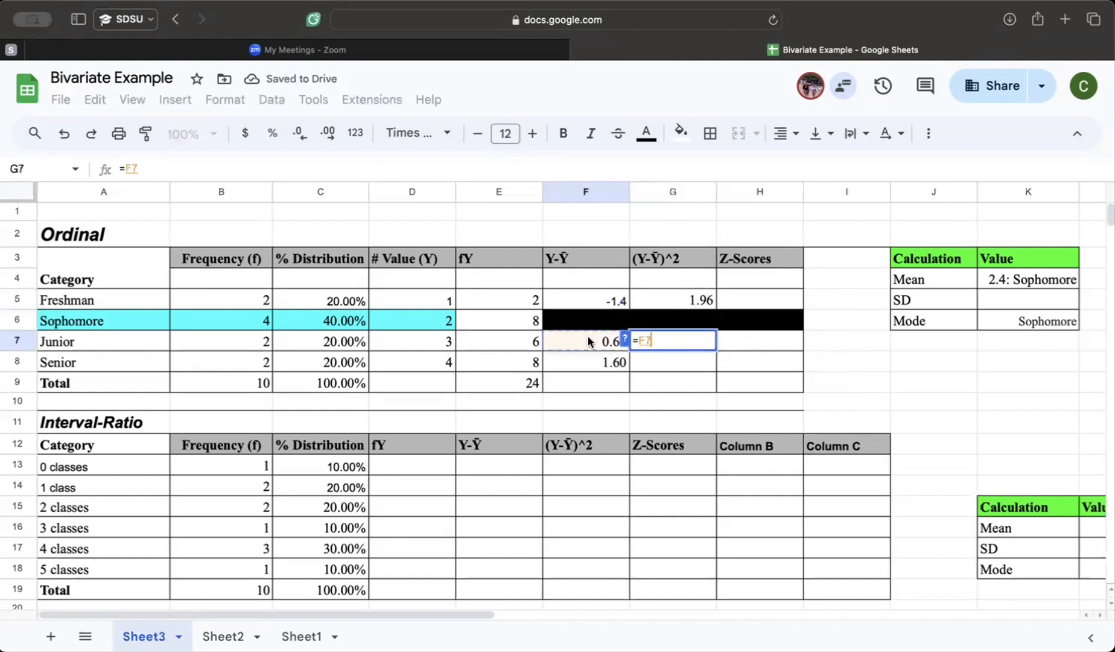
{"action": "type", "text": "^2"}
{"action": "key", "text": "Return"}
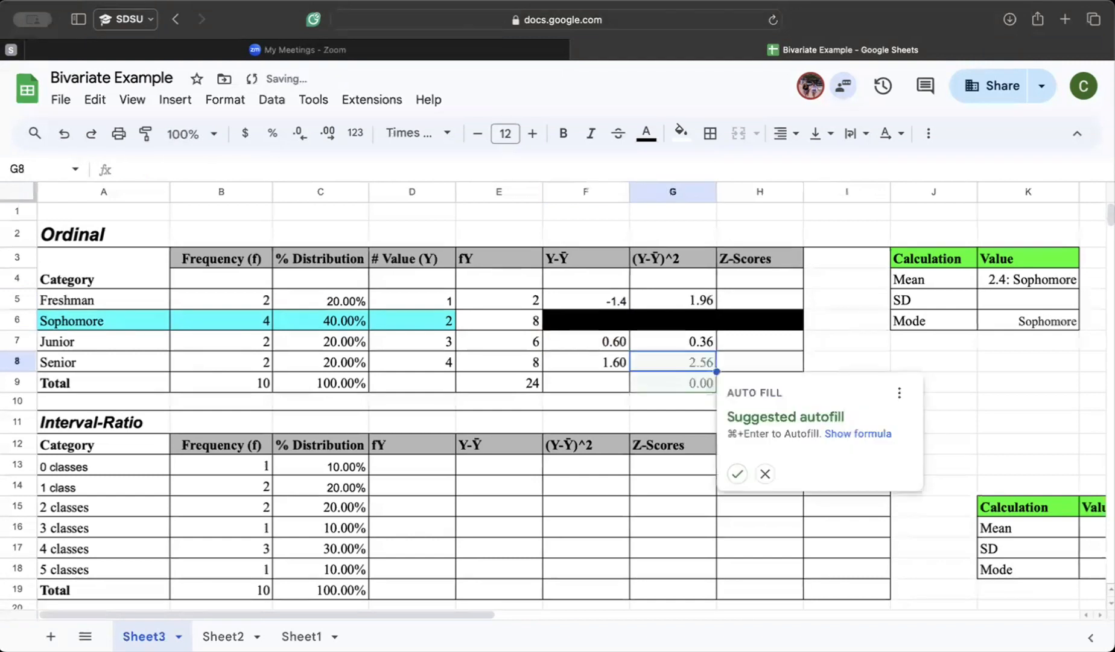
{"action": "left_click", "coordinate": [737, 473]}
Step: Total the squared deviations in G9 with =SUM(G4:G8)
{"action": "left_click", "coordinate": [702, 382]}
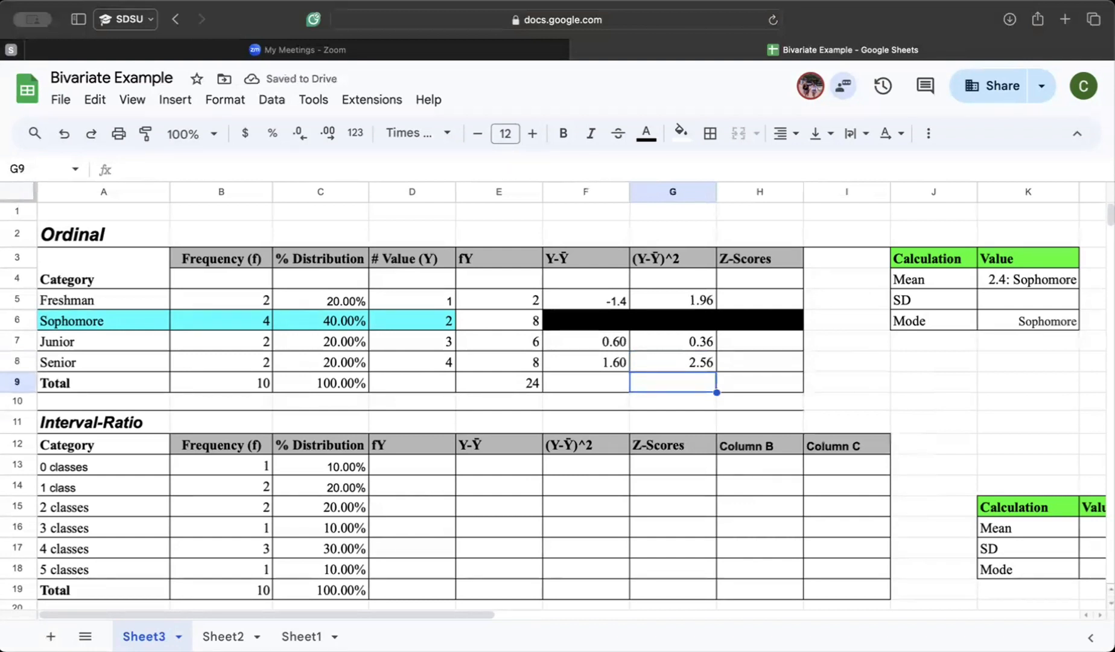
{"action": "type", "text": "=sum"}
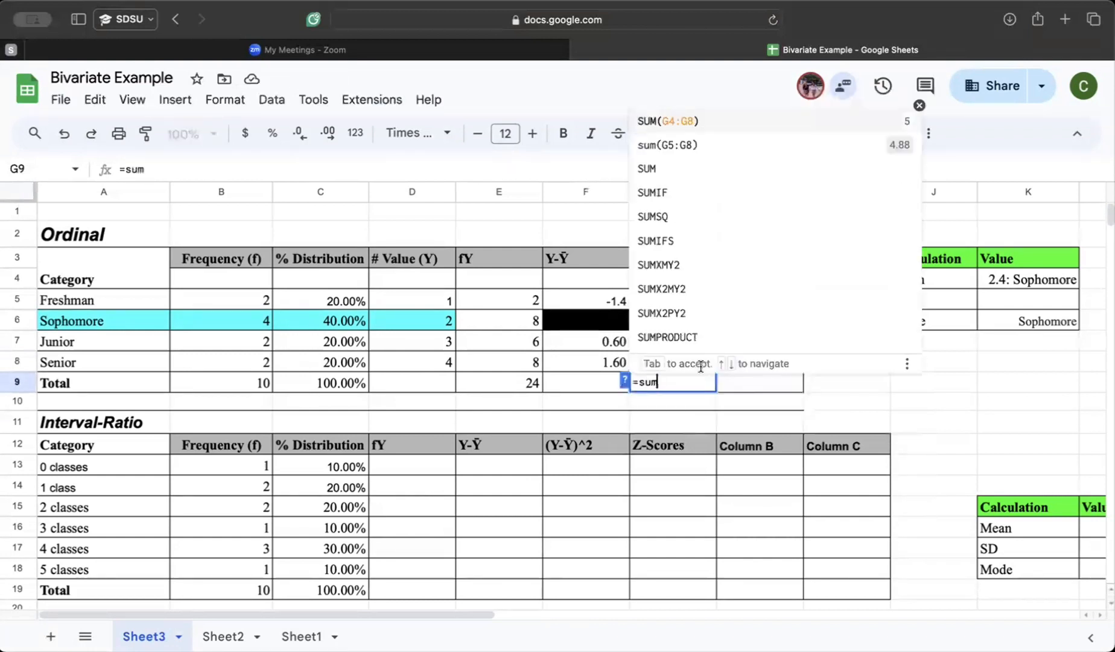
{"action": "left_click", "coordinate": [721, 121]}
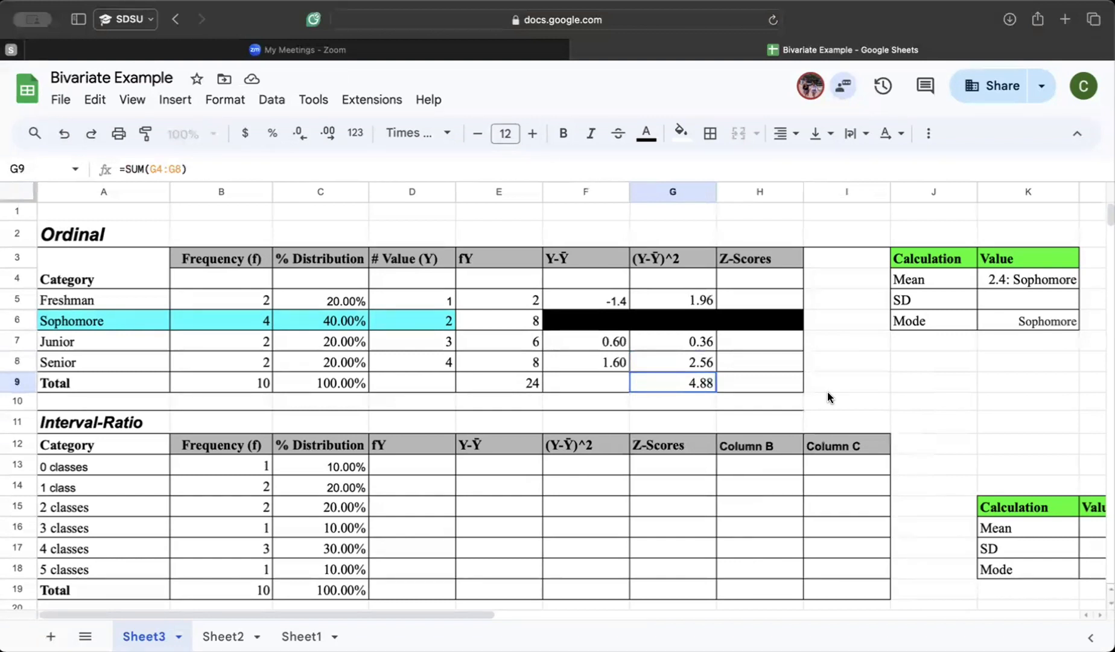
Step: Enter 1.28 as the Ordinal SD in K5
{"action": "left_click", "coordinate": [1004, 301]}
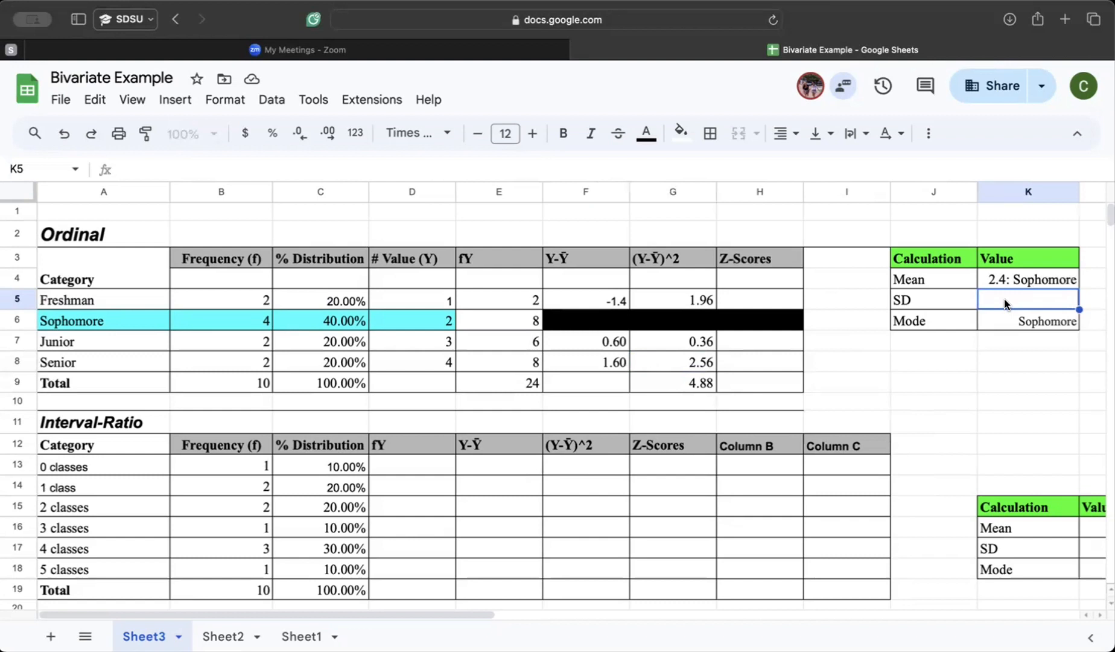
{"action": "type", "text": "1.2"}
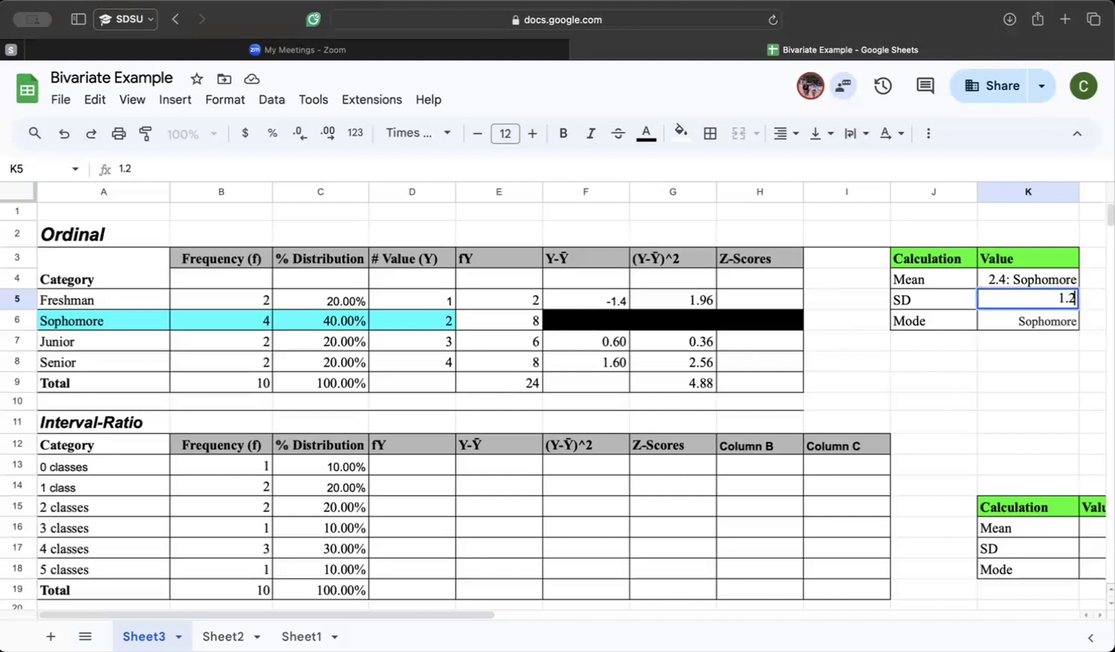
{"action": "type", "text": "8"}
{"action": "left_click", "coordinate": [967, 362]}
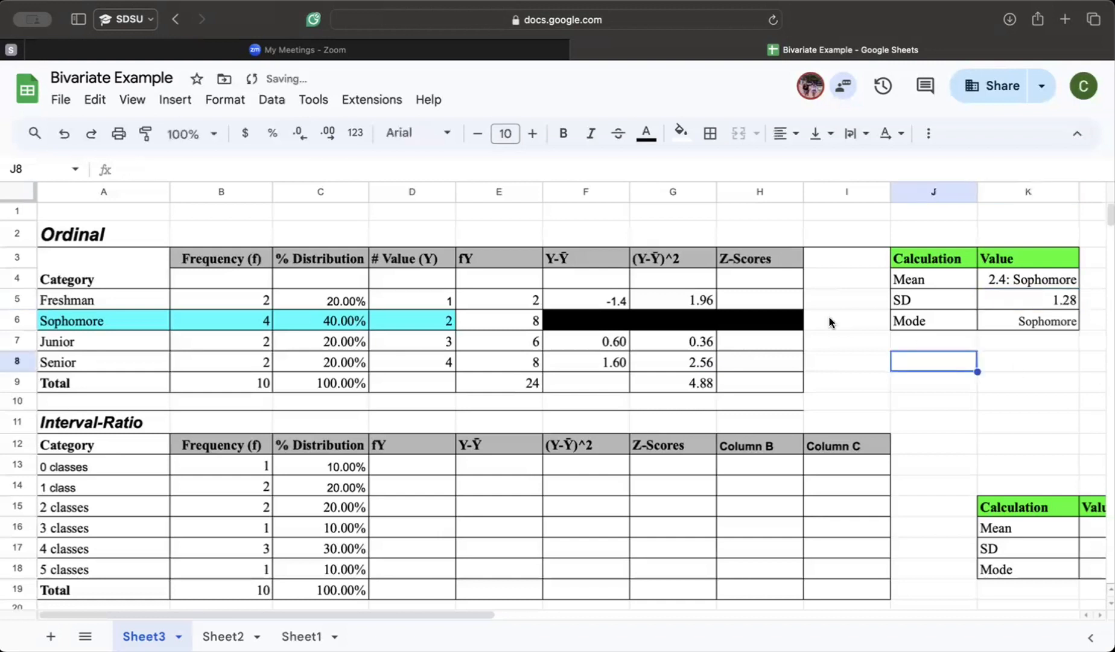
Step: Calculate the Freshman Z-score in H5 by dividing F5 by the SD in K5
{"action": "left_click", "coordinate": [752, 297]}
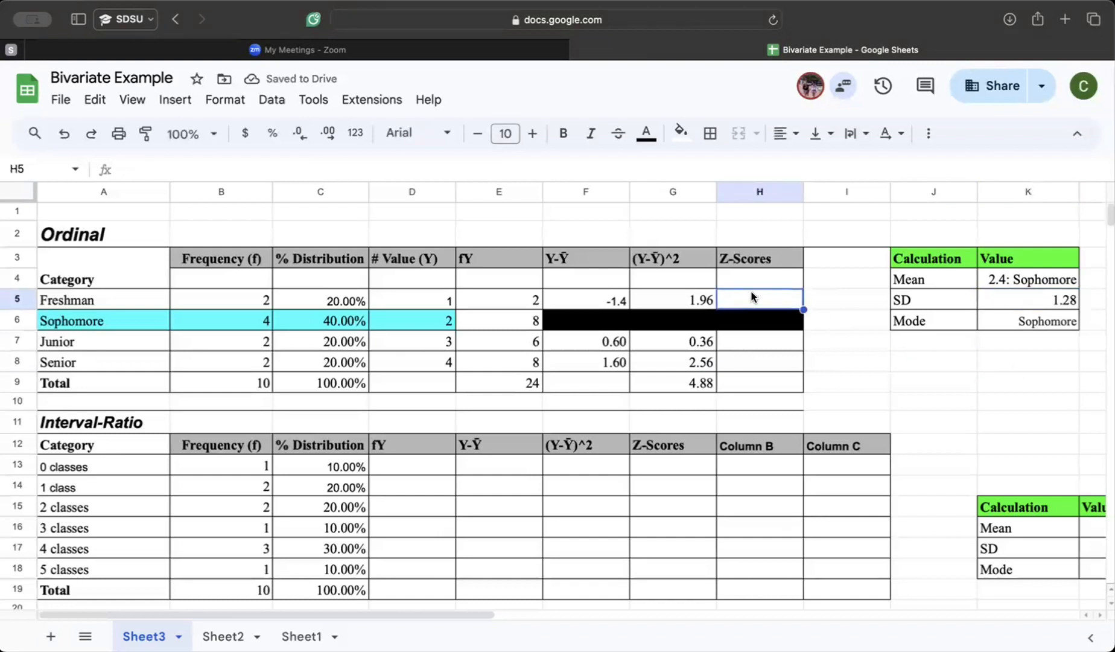
{"action": "type", "text": "="}
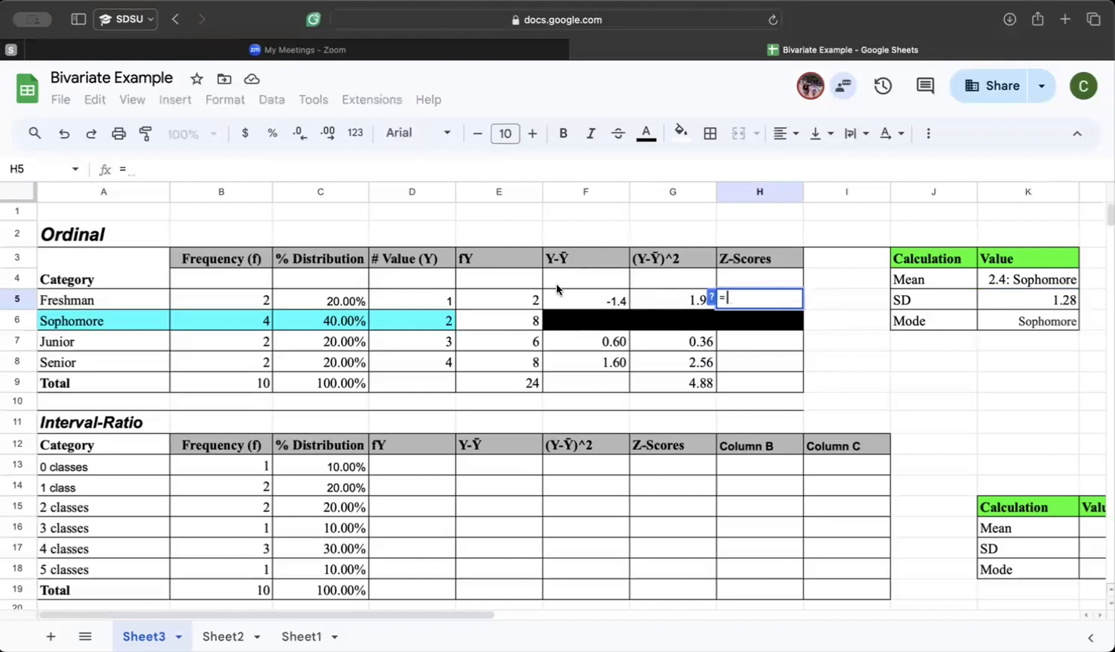
{"action": "left_click", "coordinate": [608, 301]}
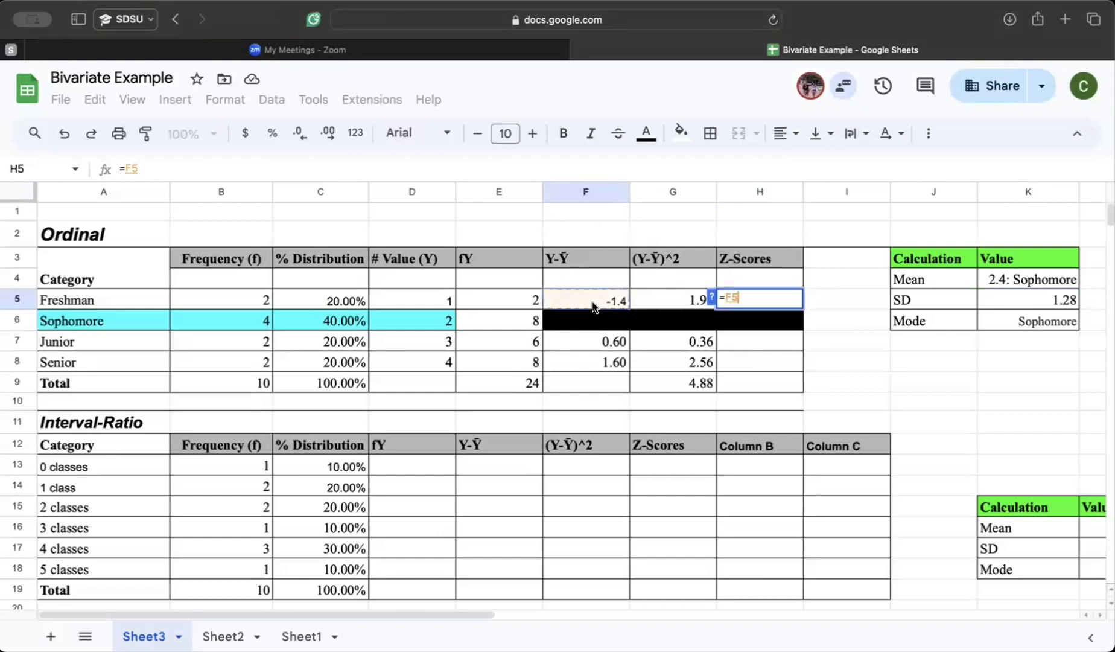
{"action": "type", "text": "/"}
{"action": "left_click", "coordinate": [1034, 298]}
{"action": "key", "text": "Return"}
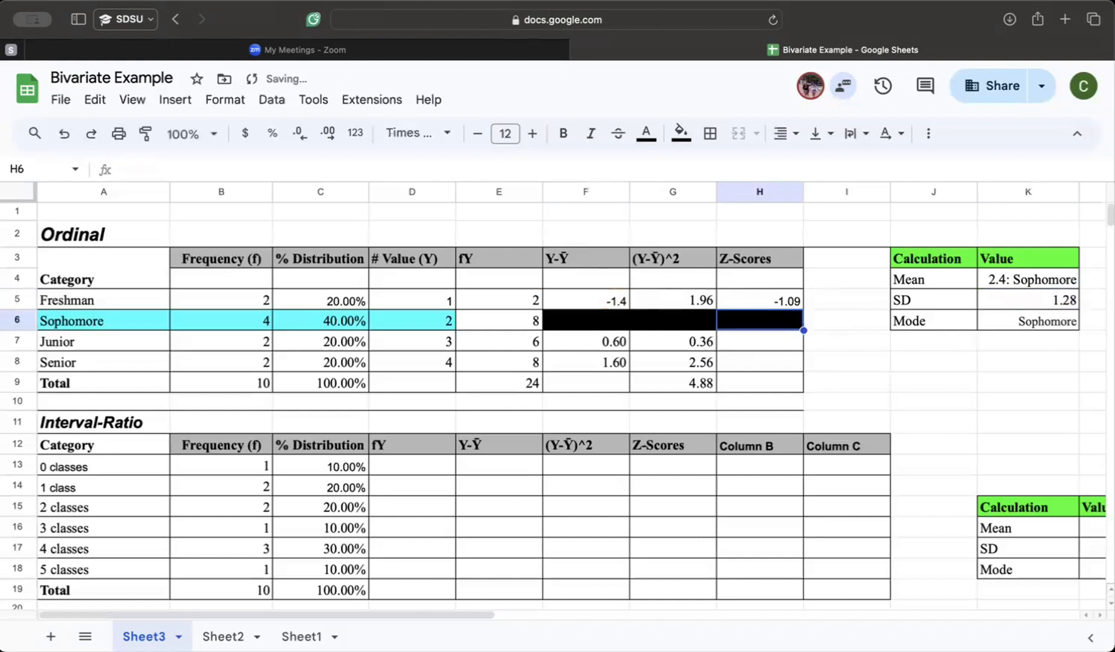
Step: Calculate the Junior Z-score in H7 by dividing F7 by the SD in K5
{"action": "left_click", "coordinate": [743, 349]}
{"action": "type", "text": "="}
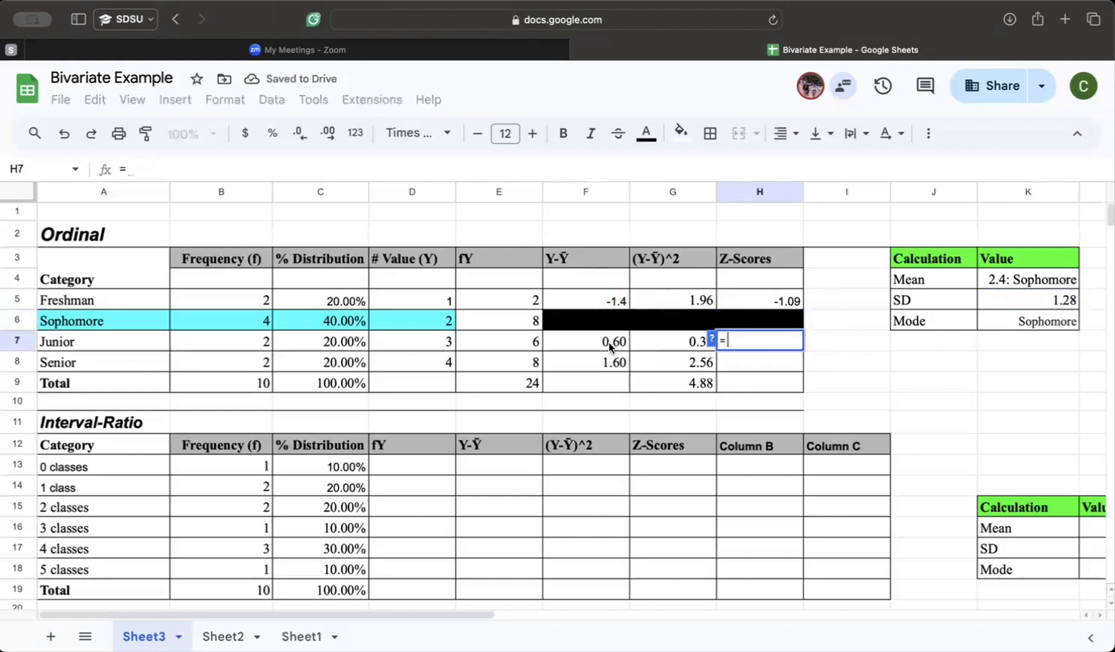
{"action": "left_click", "coordinate": [609, 342]}
{"action": "type", "text": "/"}
{"action": "left_click", "coordinate": [1057, 301]}
{"action": "key", "text": "Return"}
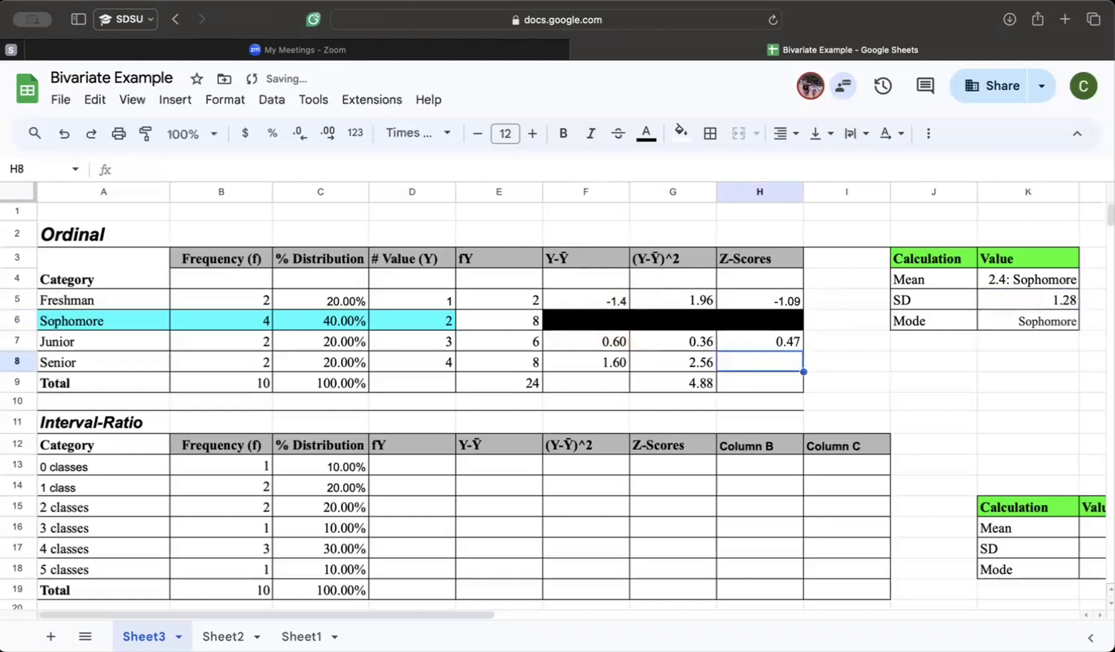
Step: Calculate the Senior Z-score in H8 by dividing F8 by the SD in K5
{"action": "type", "text": "="}
{"action": "left_click", "coordinate": [578, 362]}
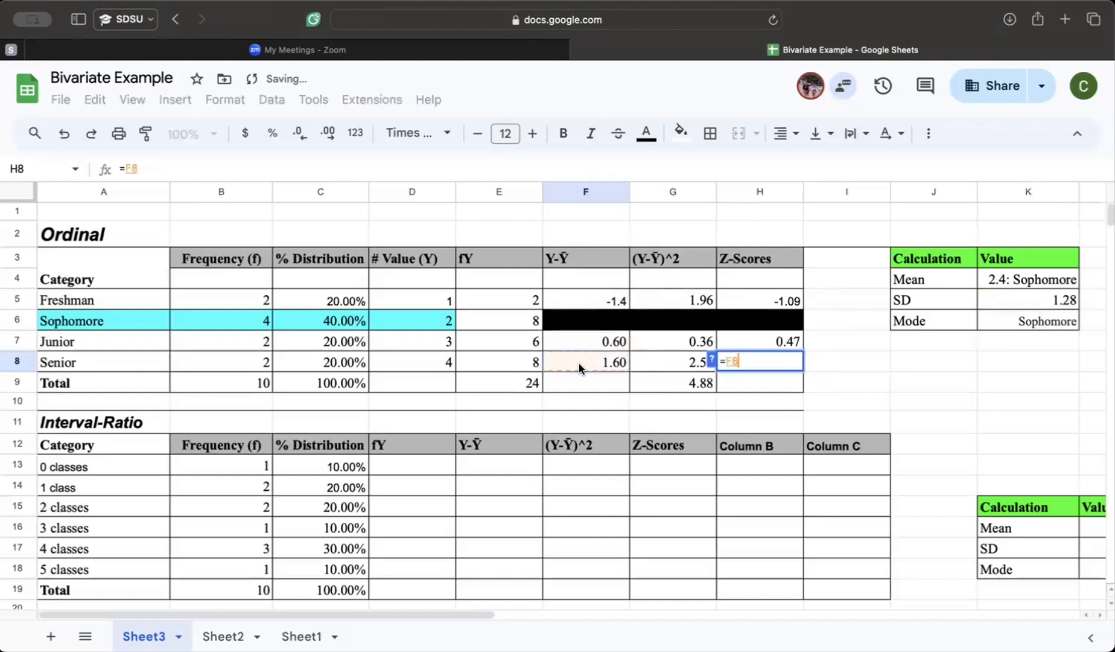
{"action": "type", "text": "/"}
{"action": "left_click", "coordinate": [1032, 295]}
{"action": "key", "text": "Return"}
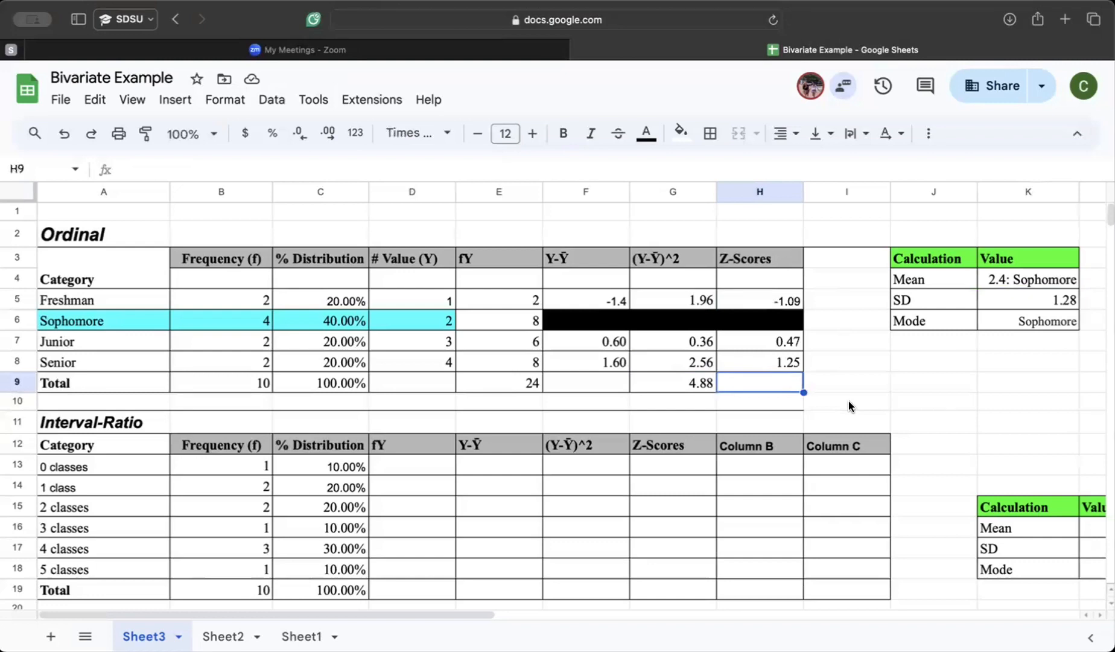
{"action": "scroll", "coordinate": [511, 463], "scroll_direction": "down", "scroll_amount": 2}
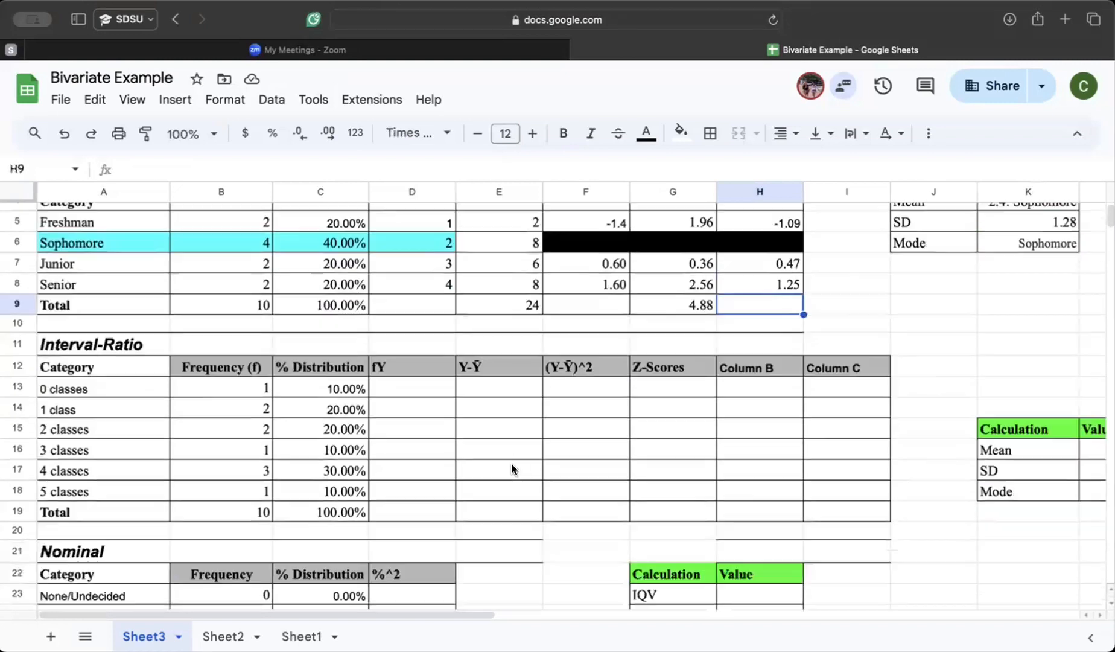
Step: Calculate fY for 0 classes in D13 by multiplying the frequency in B13 by 0
{"action": "scroll", "coordinate": [390, 395], "scroll_direction": "down", "scroll_amount": 1}
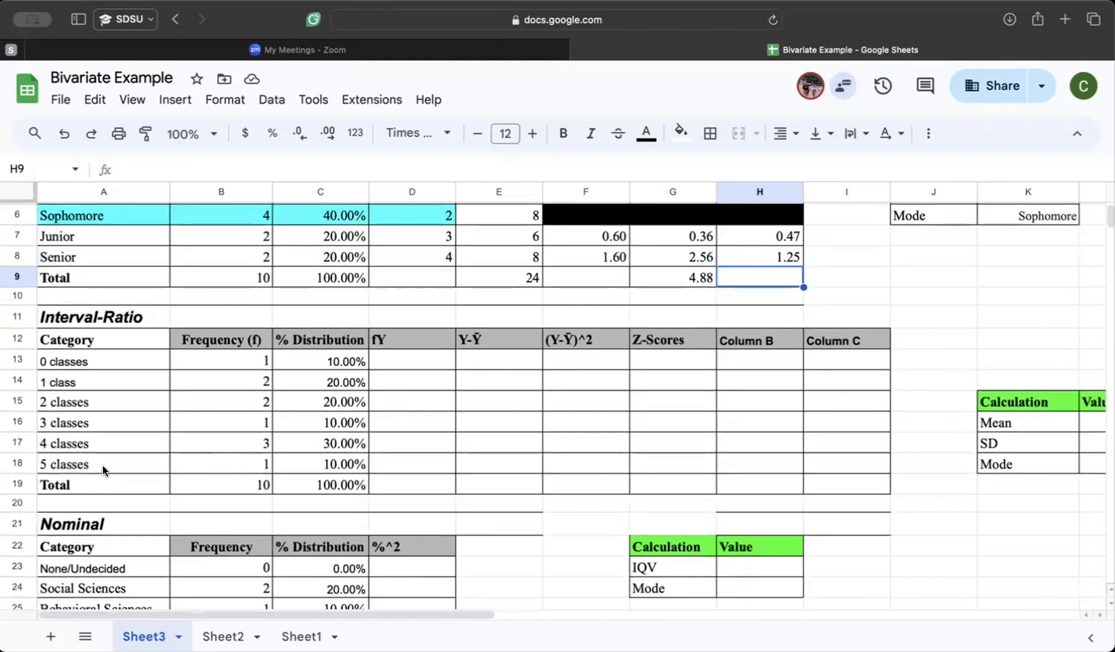
{"action": "left_click", "coordinate": [414, 362]}
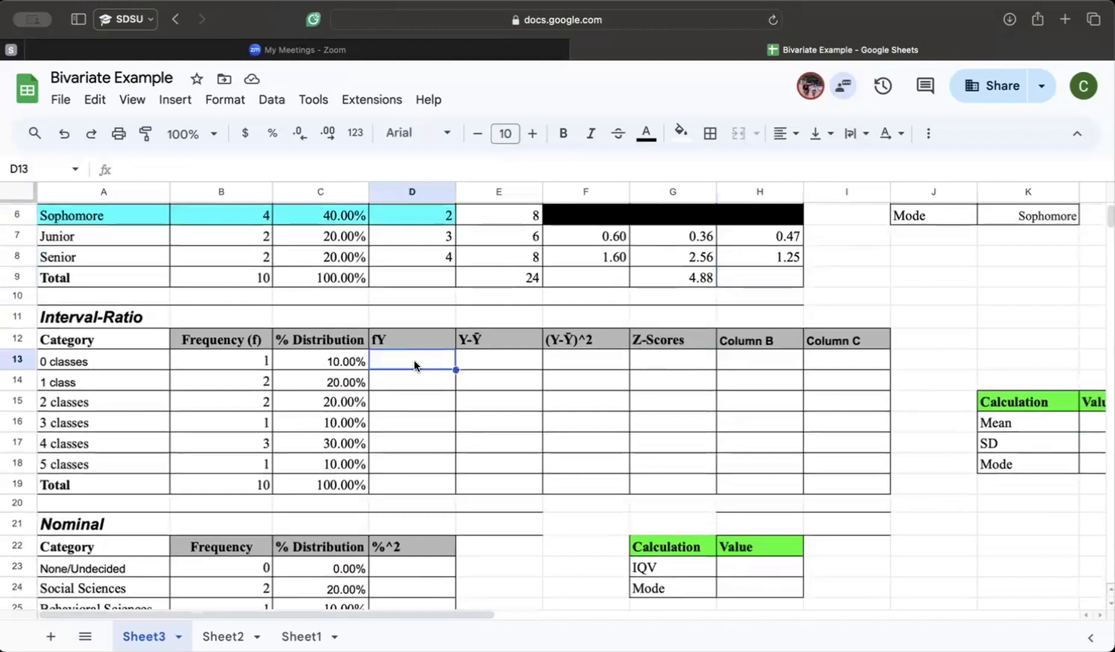
{"action": "type", "text": "="}
{"action": "left_click", "coordinate": [224, 355]}
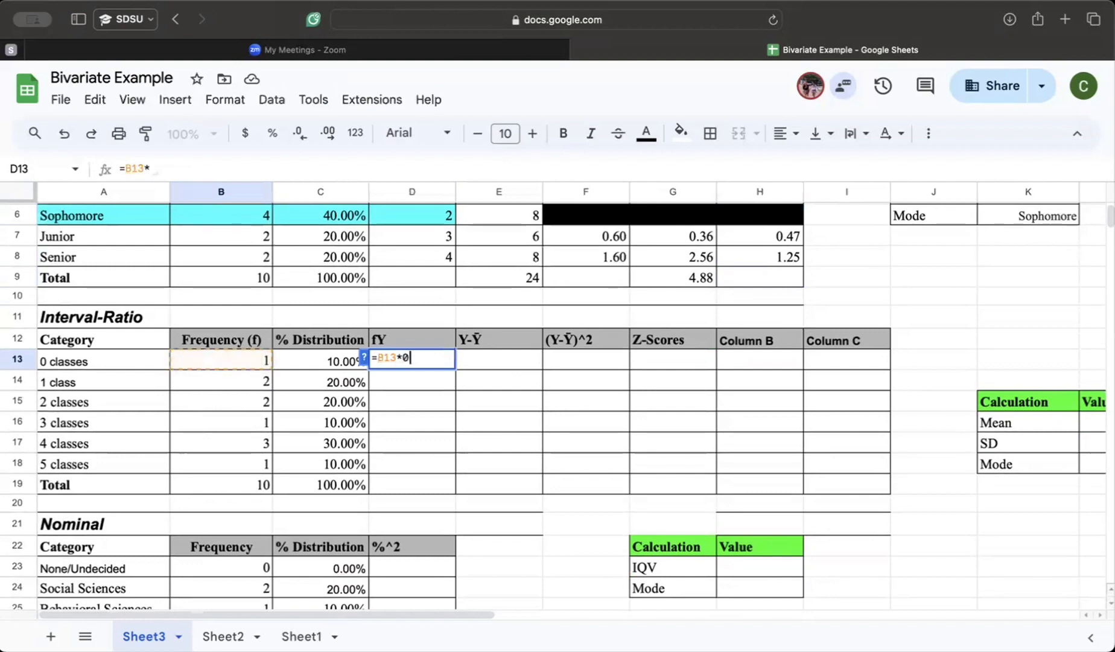
{"action": "type", "text": "*0"}
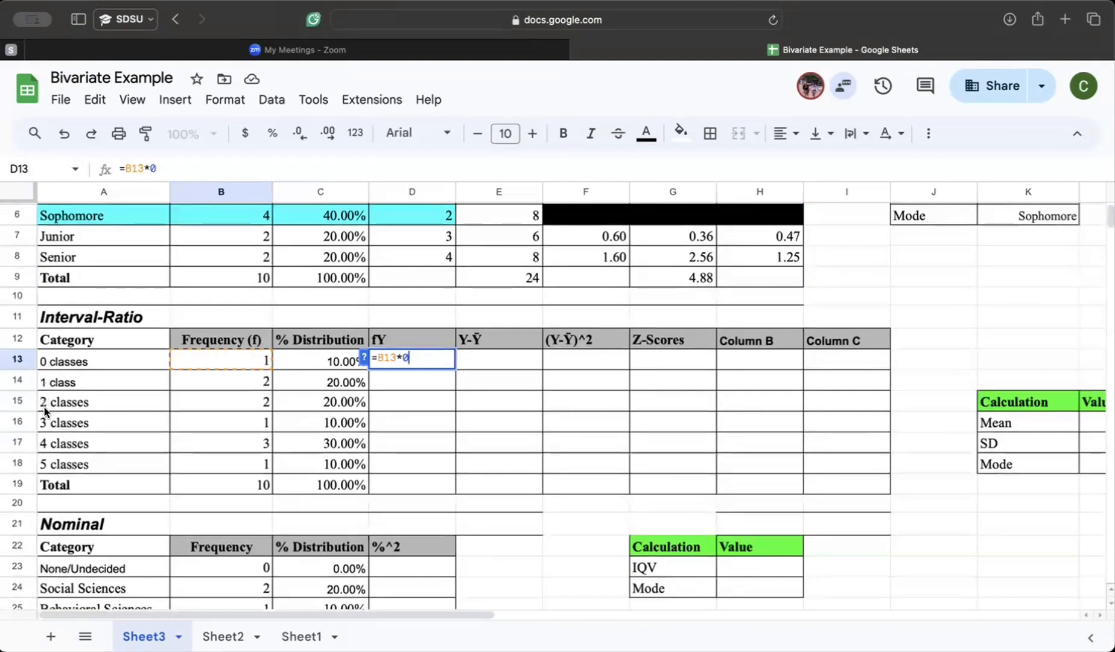
{"action": "key", "text": "Return"}
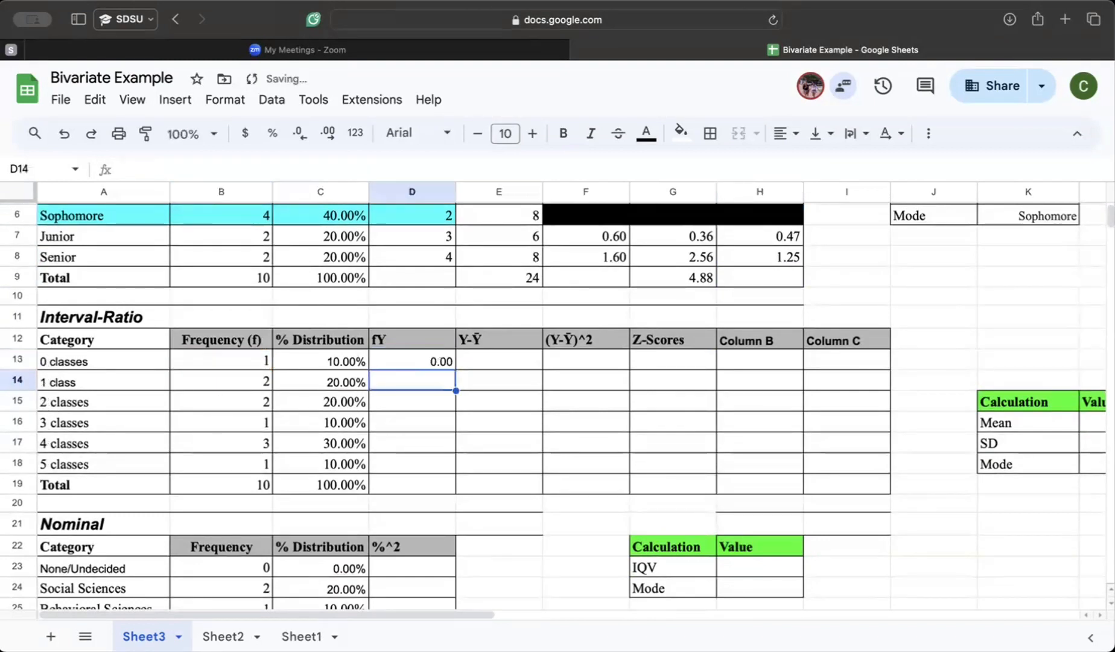
Step: Calculate fY for 1 class and 2 classes in D14 and D15 as B14*1 and B15*2
{"action": "type", "text": "="}
{"action": "left_click", "coordinate": [243, 383]}
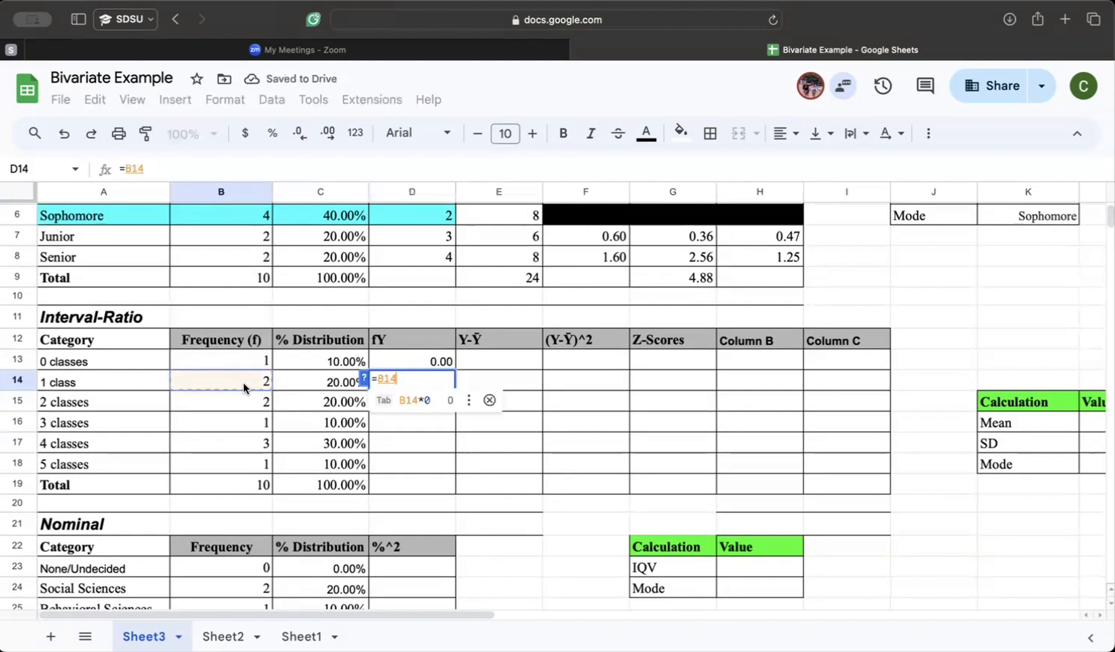
{"action": "type", "text": "*1"}
{"action": "key", "text": "Return"}
{"action": "type", "text": "="}
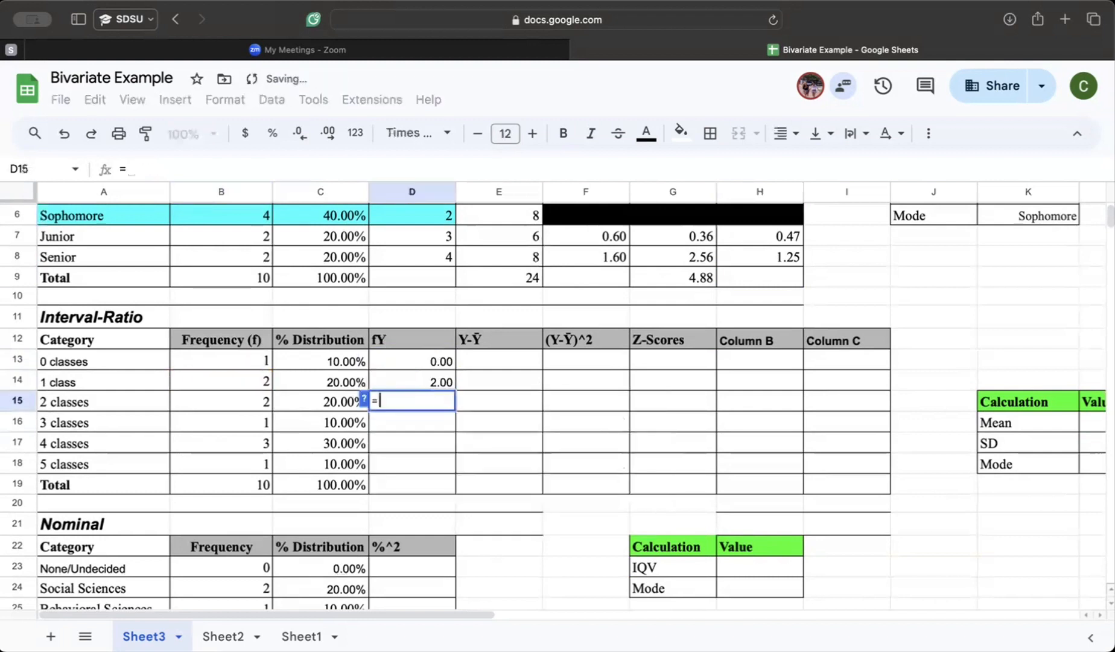
{"action": "left_click", "coordinate": [203, 395]}
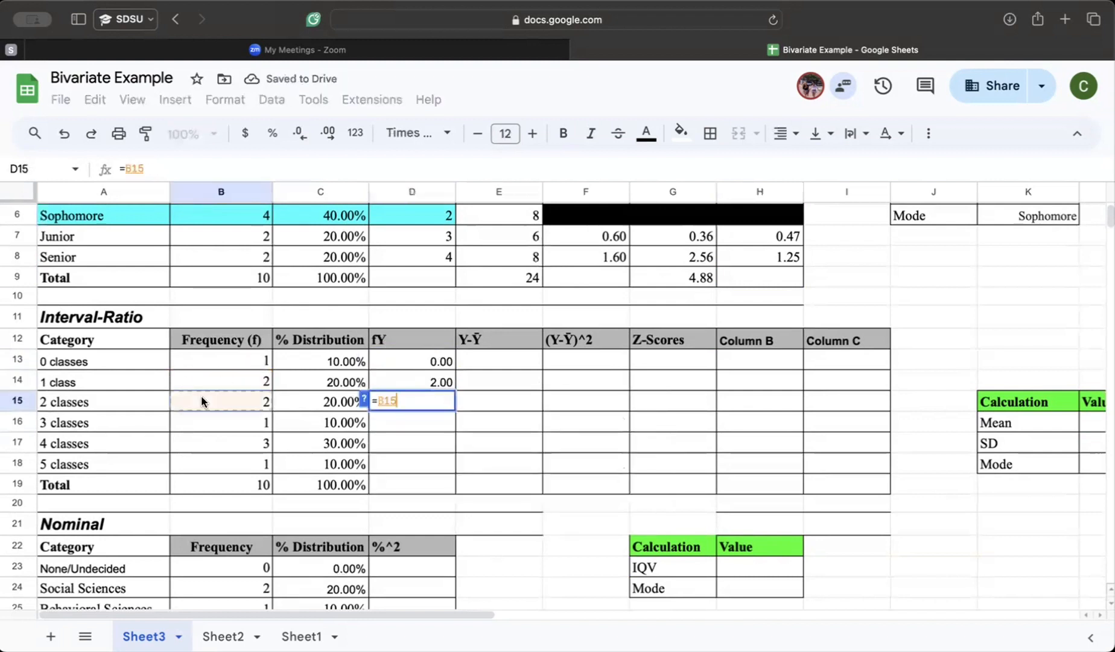
{"action": "type", "text": "*2"}
{"action": "key", "text": "Return"}
Step: Calculate fY for 3 and 4 classes in D16 and D17 as B16*3 and B17*4
{"action": "type", "text": "="}
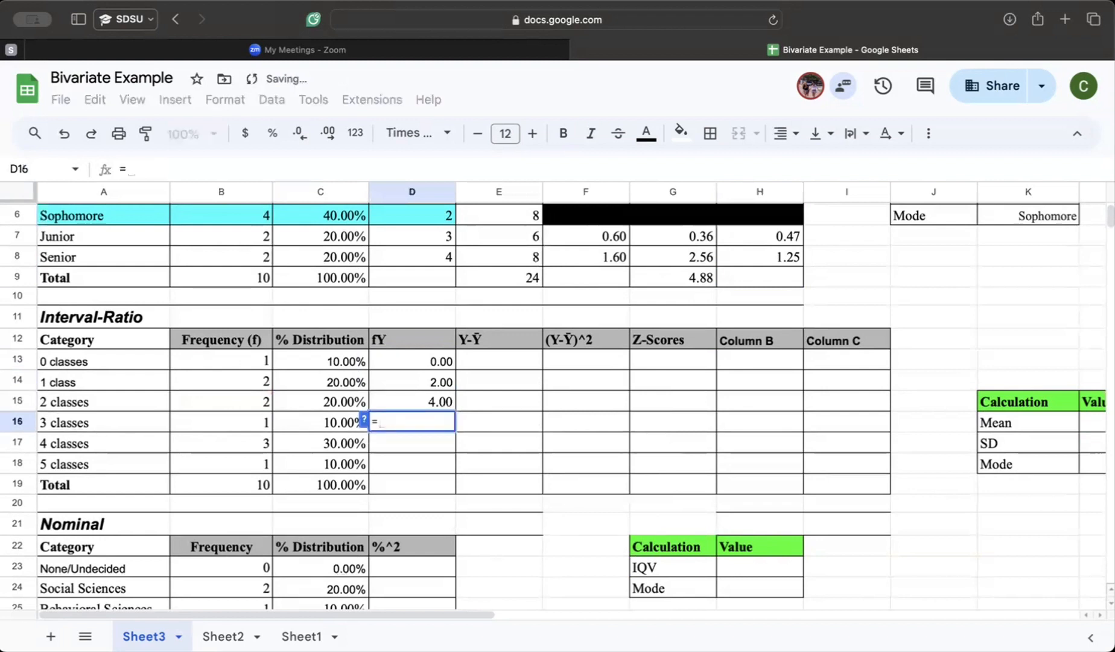
{"action": "left_click", "coordinate": [187, 422]}
{"action": "type", "text": "*3"}
{"action": "key", "text": "Return"}
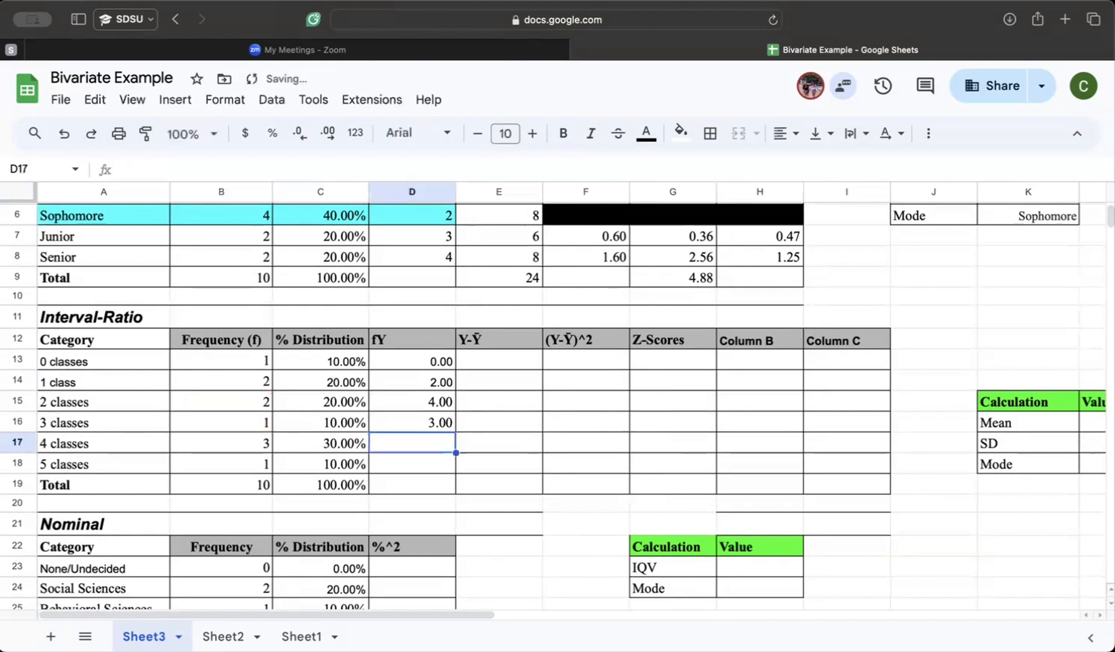
{"action": "type", "text": "="}
{"action": "left_click", "coordinate": [210, 447]}
{"action": "type", "text": "*4"}
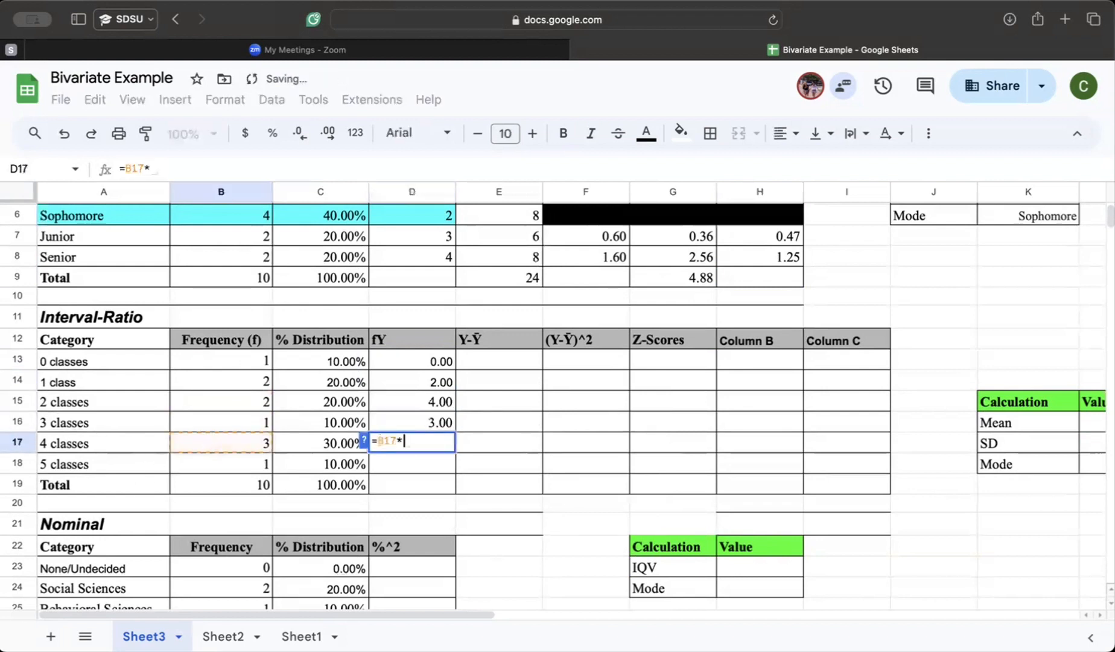
{"action": "key", "text": "Return"}
Step: Calculate fY for 5 classes in D18 as B18*5 and total the column in D19 with SUM(D13:D18)
{"action": "type", "text": "="}
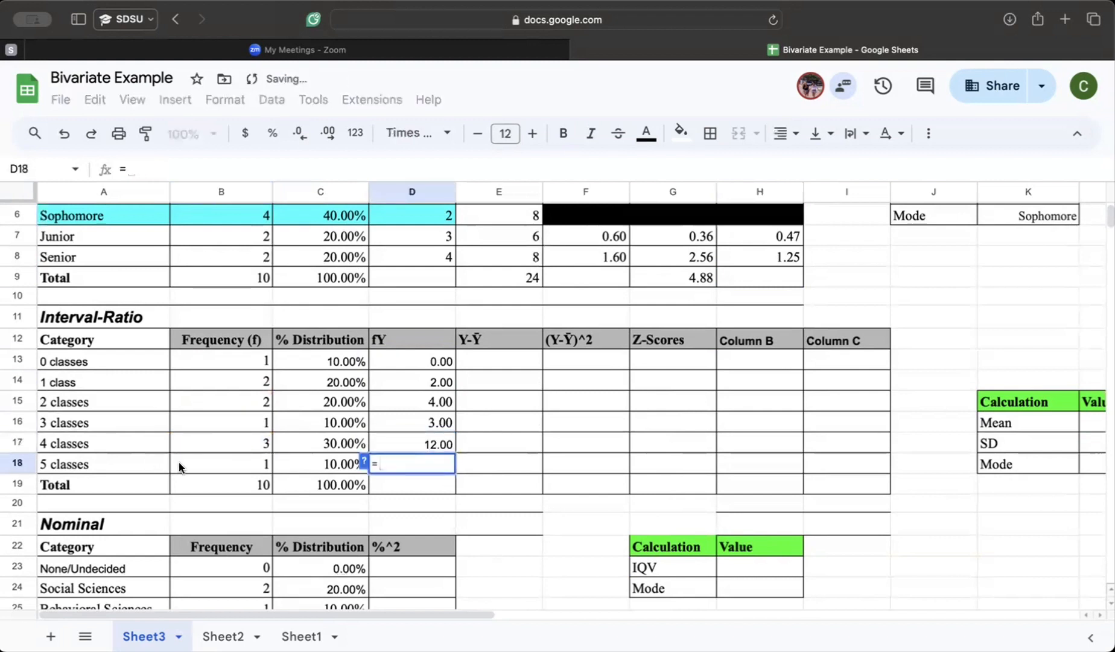
{"action": "left_click", "coordinate": [184, 465]}
{"action": "type", "text": "*5"}
{"action": "key", "text": "Return"}
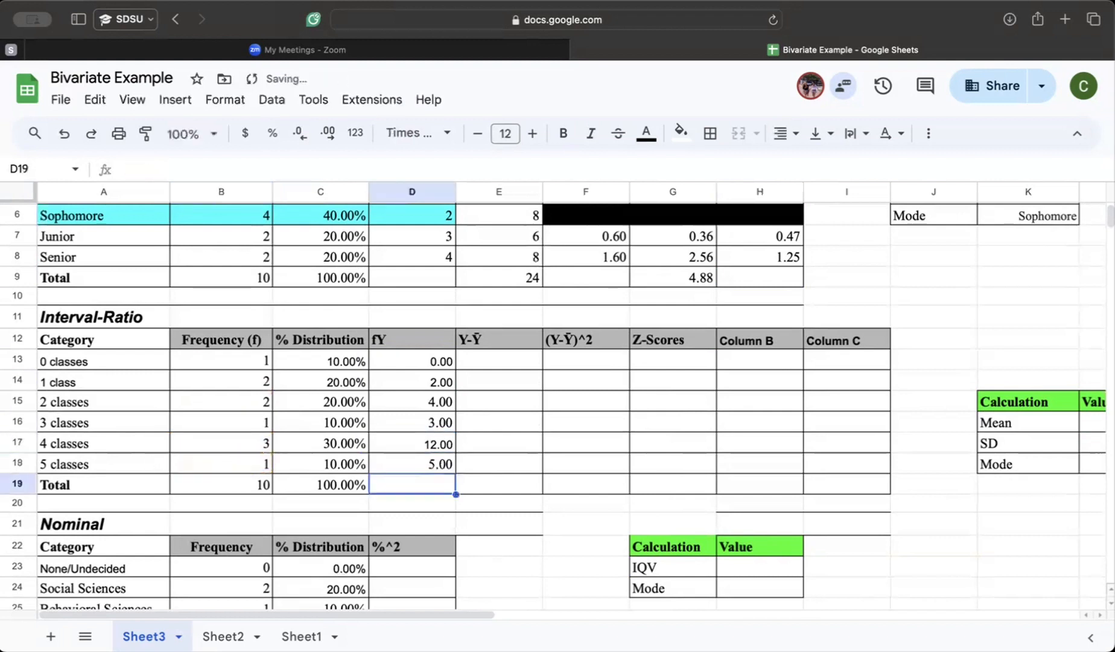
{"action": "type", "text": "="}
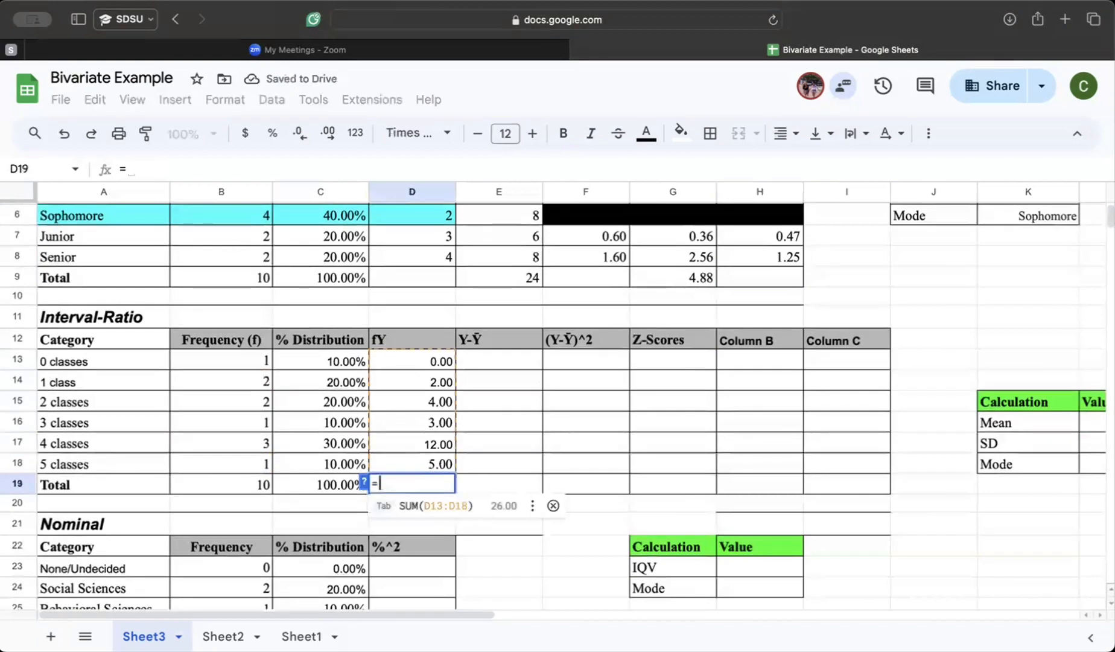
{"action": "key", "text": "Tab"}
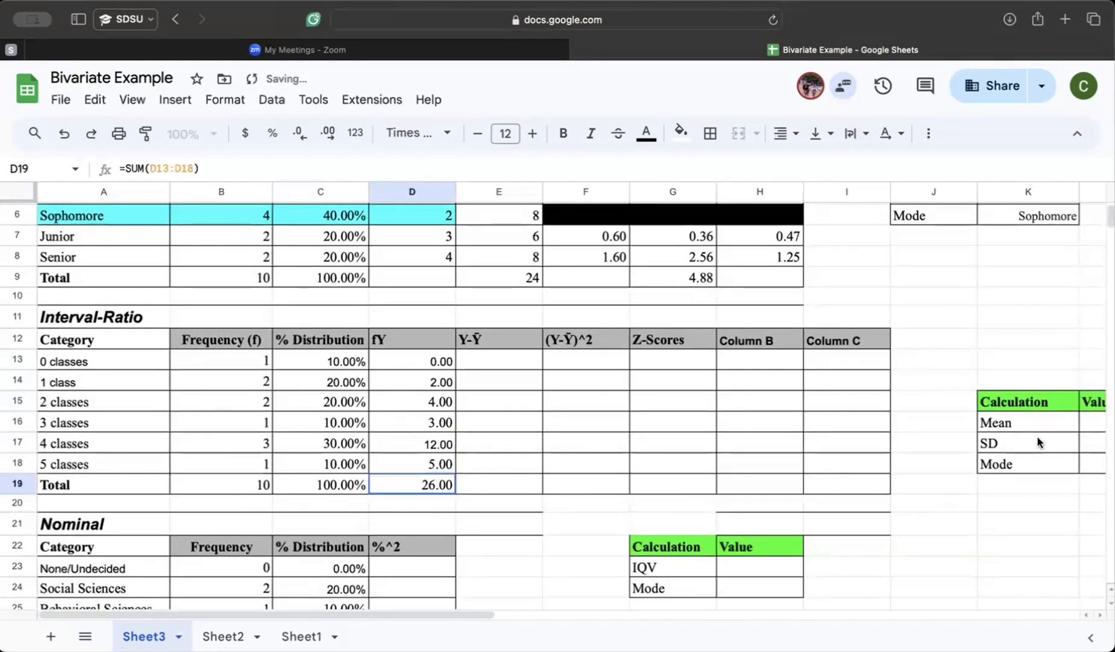
Step: Calculate the Interval-Ratio mean in L16 by dividing the fY total in D19 by the frequency total in B19
{"action": "scroll", "coordinate": [941, 480], "scroll_direction": "up", "scroll_amount": 2}
{"action": "scroll", "coordinate": [942, 480], "scroll_direction": "right", "scroll_amount": 1}
{"action": "scroll", "coordinate": [942, 479], "scroll_direction": "up", "scroll_amount": 2}
{"action": "scroll", "coordinate": [941, 479], "scroll_direction": "left", "scroll_amount": 1}
{"action": "scroll", "coordinate": [941, 479], "scroll_direction": "down", "scroll_amount": 3}
{"action": "scroll", "coordinate": [941, 480], "scroll_direction": "right", "scroll_amount": 2}
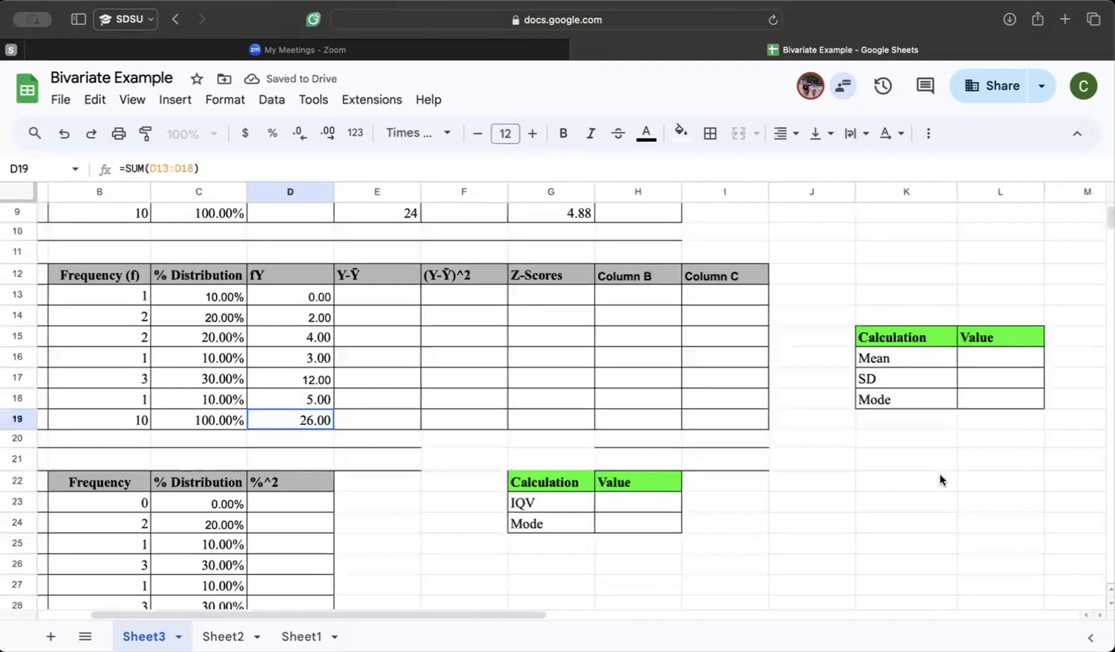
{"action": "scroll", "coordinate": [990, 386], "scroll_direction": "up", "scroll_amount": 1}
{"action": "scroll", "coordinate": [990, 386], "scroll_direction": "right", "scroll_amount": 1}
{"action": "left_click", "coordinate": [988, 364]}
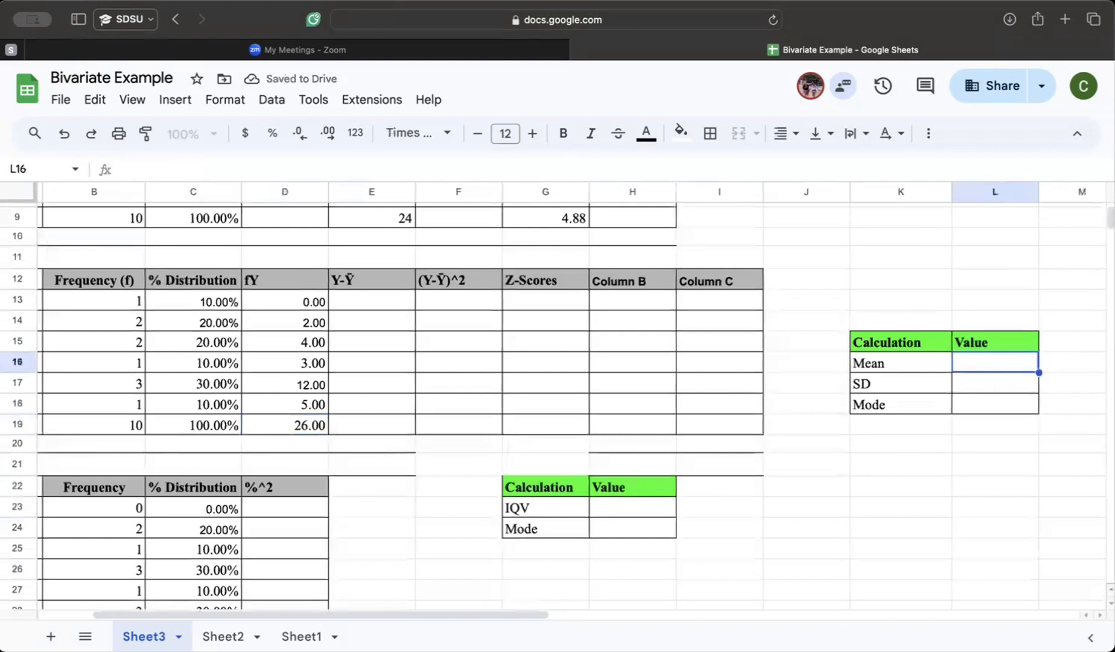
{"action": "type", "text": "="}
{"action": "left_click", "coordinate": [306, 426]}
{"action": "type", "text": "/"}
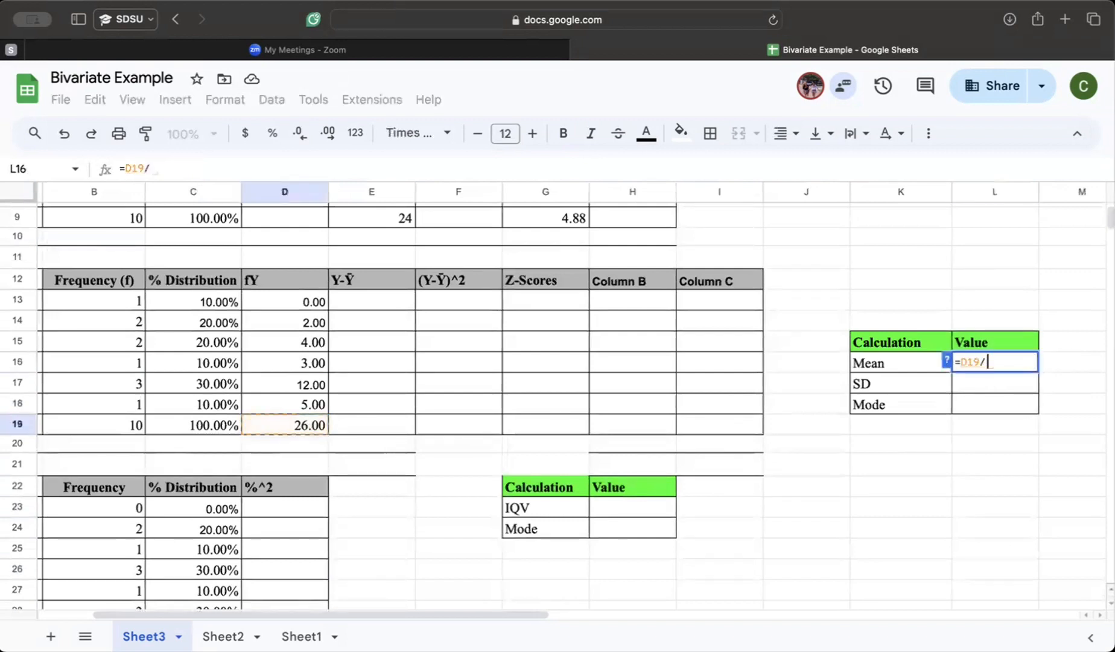
{"action": "left_click", "coordinate": [99, 425]}
{"action": "key", "text": "Return"}
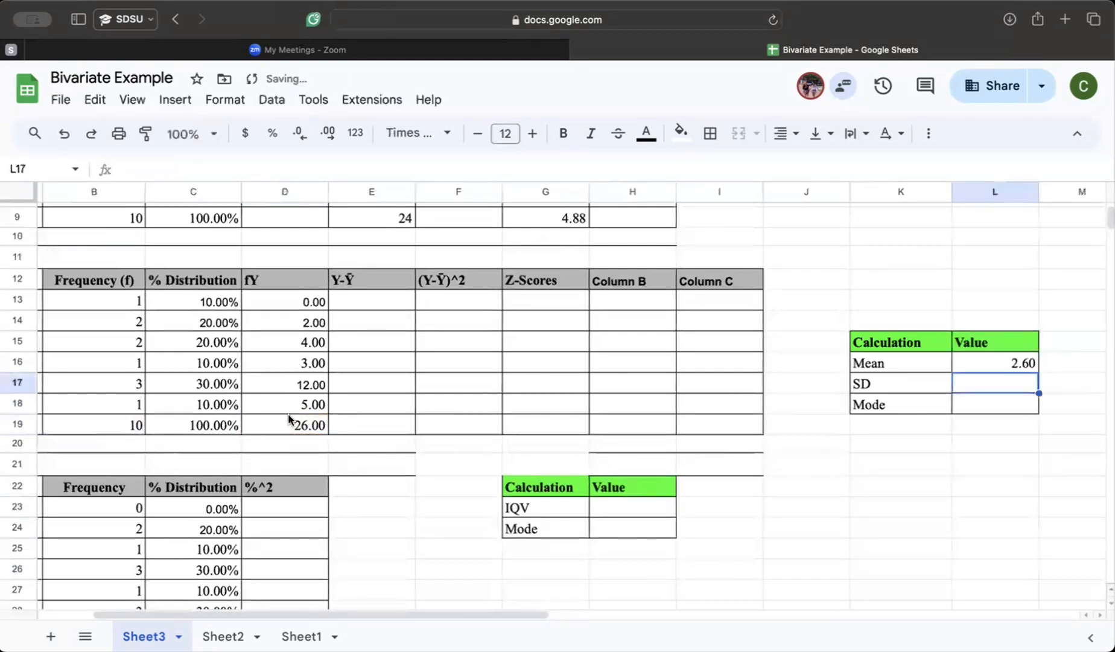
Step: Label the Interval-Ratio mean with the unit "classes" in M16
{"action": "scroll", "coordinate": [290, 416], "scroll_direction": "up", "scroll_amount": 1}
{"action": "scroll", "coordinate": [290, 417], "scroll_direction": "left", "scroll_amount": 1}
{"action": "scroll", "coordinate": [290, 418], "scroll_direction": "up", "scroll_amount": 1}
{"action": "scroll", "coordinate": [289, 417], "scroll_direction": "right", "scroll_amount": 1}
{"action": "scroll", "coordinate": [287, 413], "scroll_direction": "down", "scroll_amount": 1}
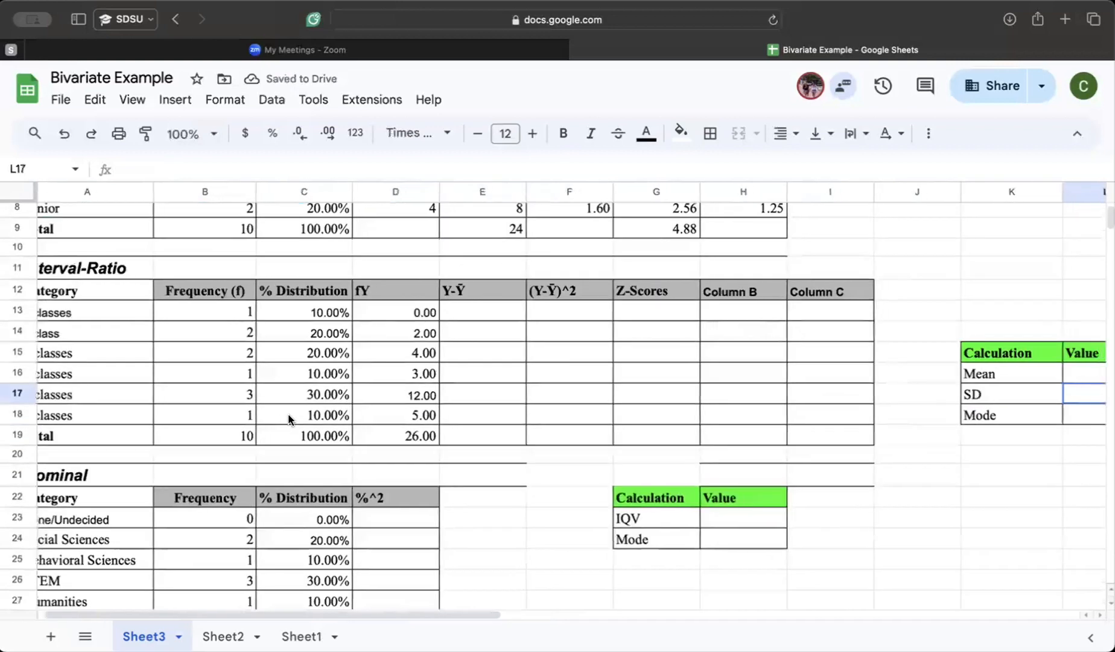
{"action": "scroll", "coordinate": [395, 409], "scroll_direction": "up", "scroll_amount": 2}
{"action": "scroll", "coordinate": [868, 443], "scroll_direction": "up", "scroll_amount": 1}
{"action": "scroll", "coordinate": [869, 443], "scroll_direction": "right", "scroll_amount": 1}
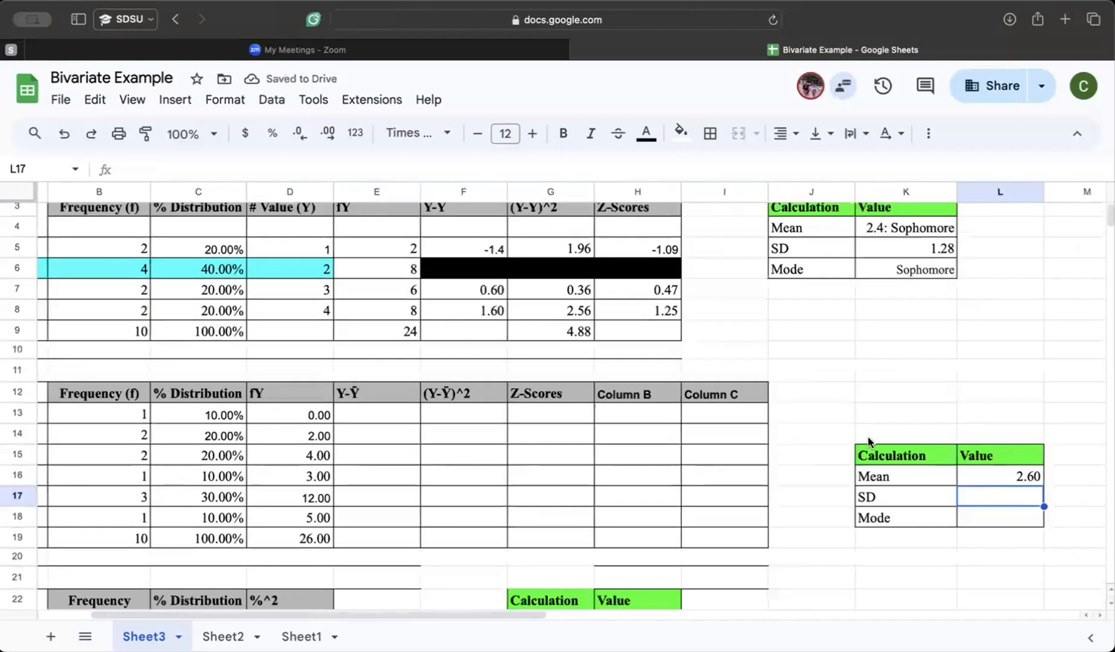
{"action": "scroll", "coordinate": [891, 471], "scroll_direction": "down", "scroll_amount": 1}
{"action": "scroll", "coordinate": [891, 470], "scroll_direction": "right", "scroll_amount": 1}
{"action": "left_click", "coordinate": [1037, 454]}
{"action": "type", "text": "classes"}
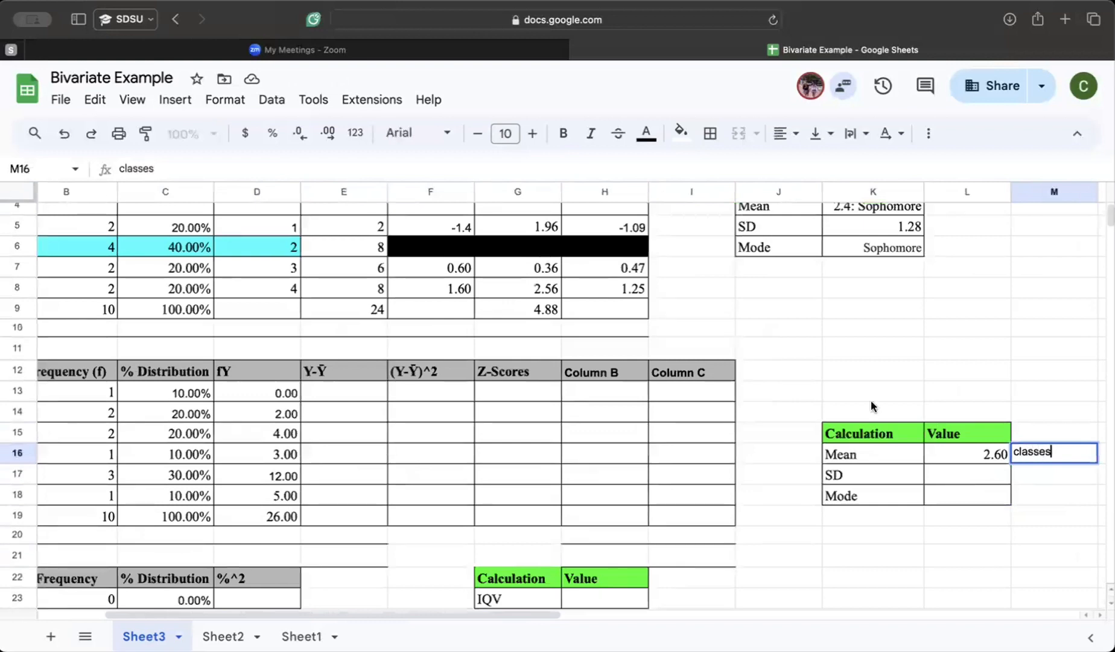
{"action": "left_click", "coordinate": [766, 461]}
Step: Review the Ordinal and Interval-Ratio tables and examine the Interval-Ratio mean in L16
{"action": "scroll", "coordinate": [766, 461], "scroll_direction": "left", "scroll_amount": 1}
{"action": "scroll", "coordinate": [766, 461], "scroll_direction": "down", "scroll_amount": 1}
{"action": "scroll", "coordinate": [766, 461], "scroll_direction": "up", "scroll_amount": 3}
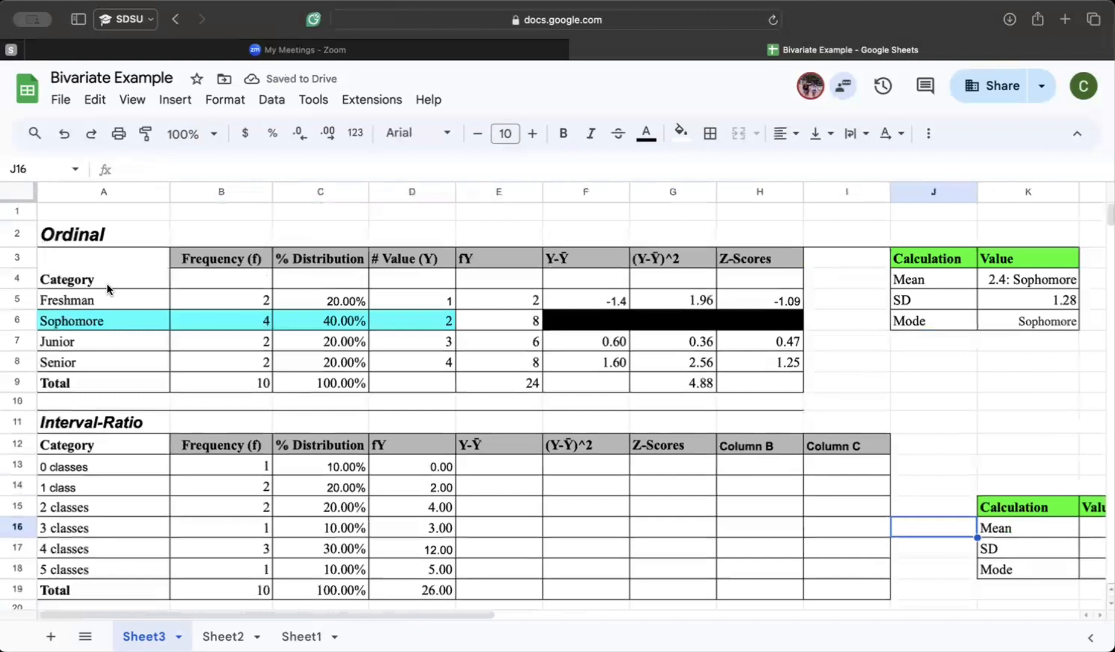
{"action": "scroll", "coordinate": [107, 285], "scroll_direction": "down", "scroll_amount": 5}
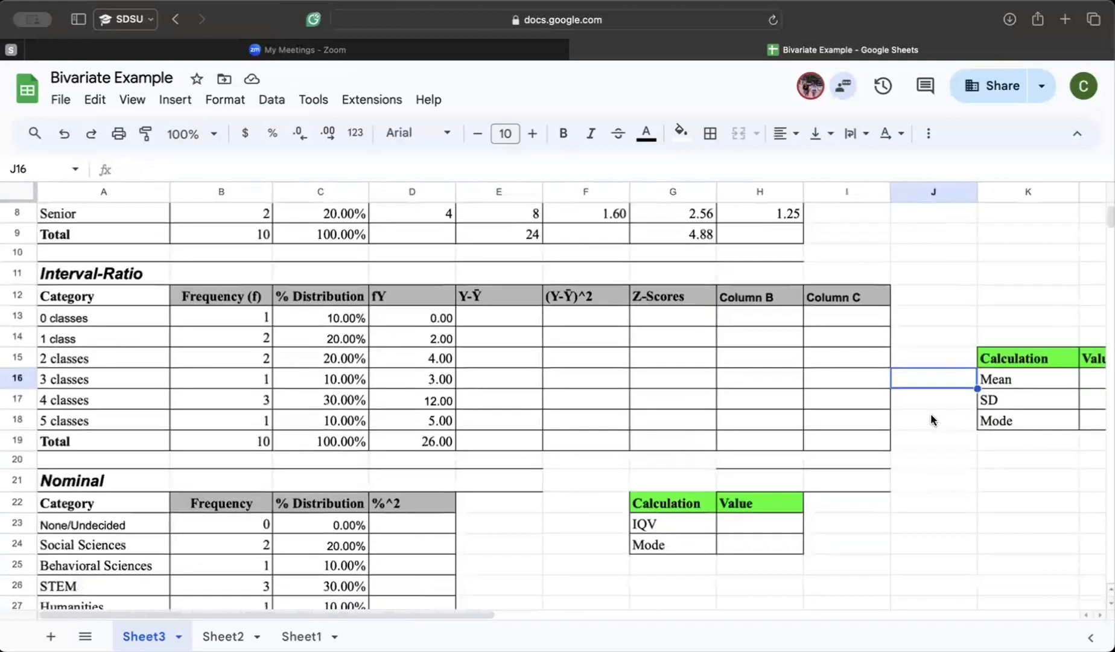
{"action": "left_click", "coordinate": [894, 418]}
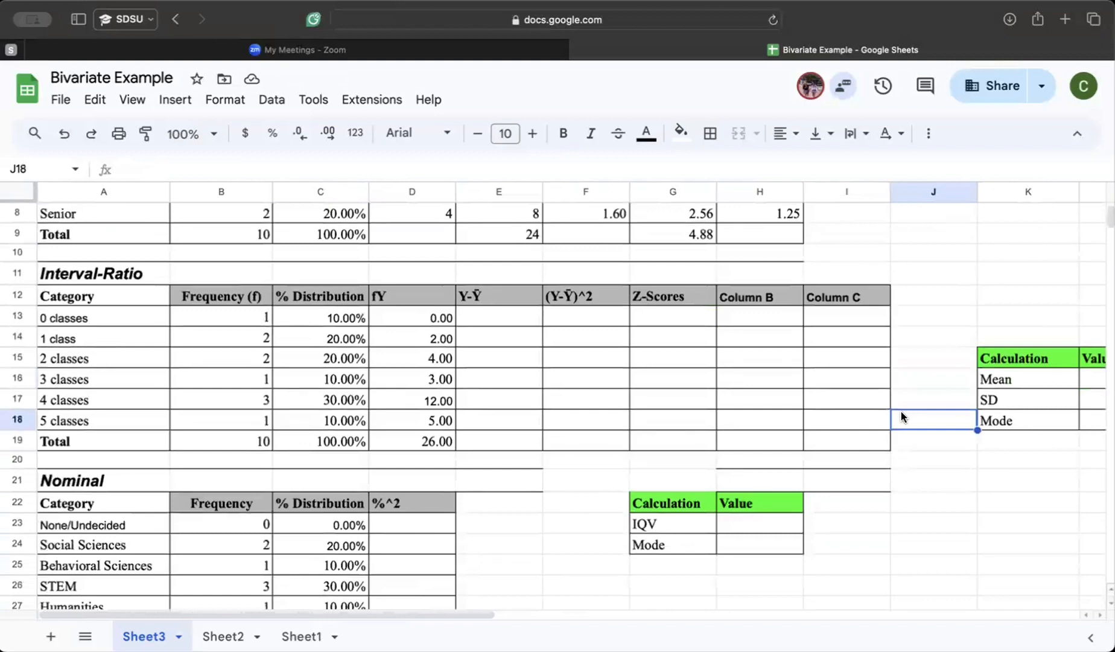
{"action": "scroll", "coordinate": [901, 397], "scroll_direction": "right", "scroll_amount": 2}
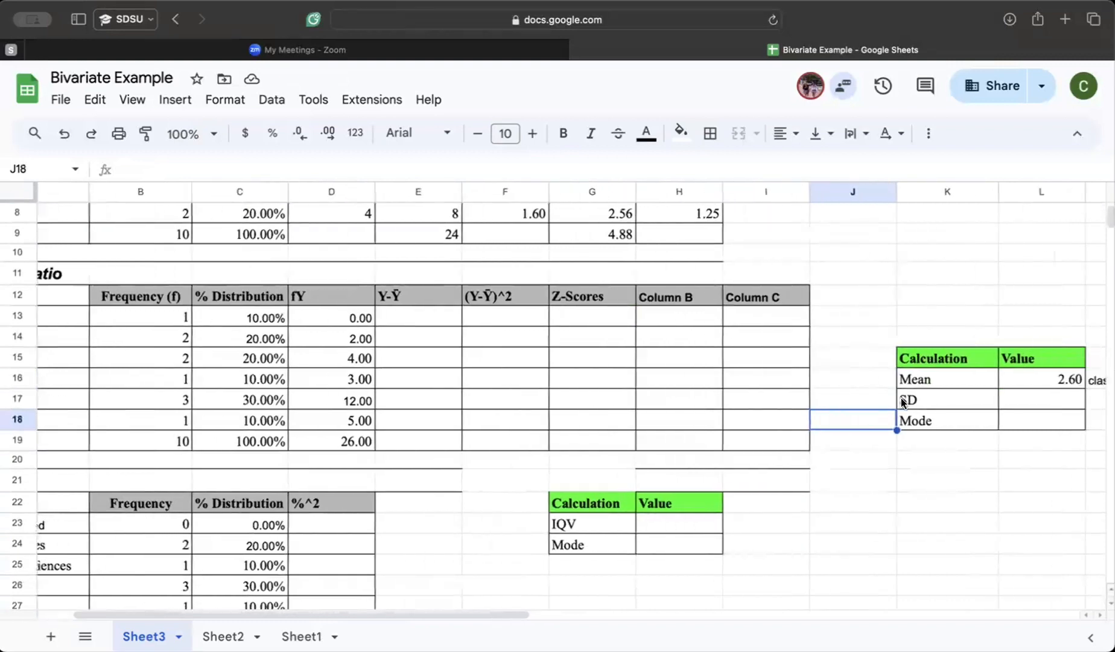
{"action": "scroll", "coordinate": [901, 397], "scroll_direction": "left", "scroll_amount": 2}
{"action": "scroll", "coordinate": [901, 397], "scroll_direction": "up", "scroll_amount": 1}
{"action": "scroll", "coordinate": [917, 418], "scroll_direction": "right", "scroll_amount": 3}
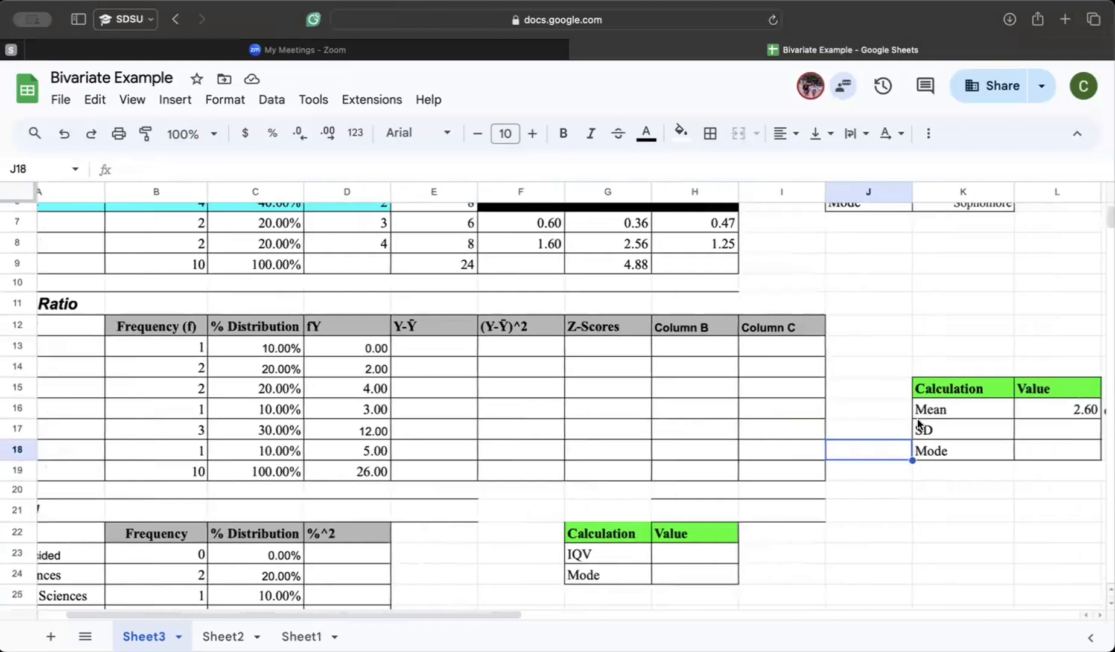
{"action": "scroll", "coordinate": [917, 418], "scroll_direction": "up", "scroll_amount": 1}
{"action": "left_click", "coordinate": [947, 418]}
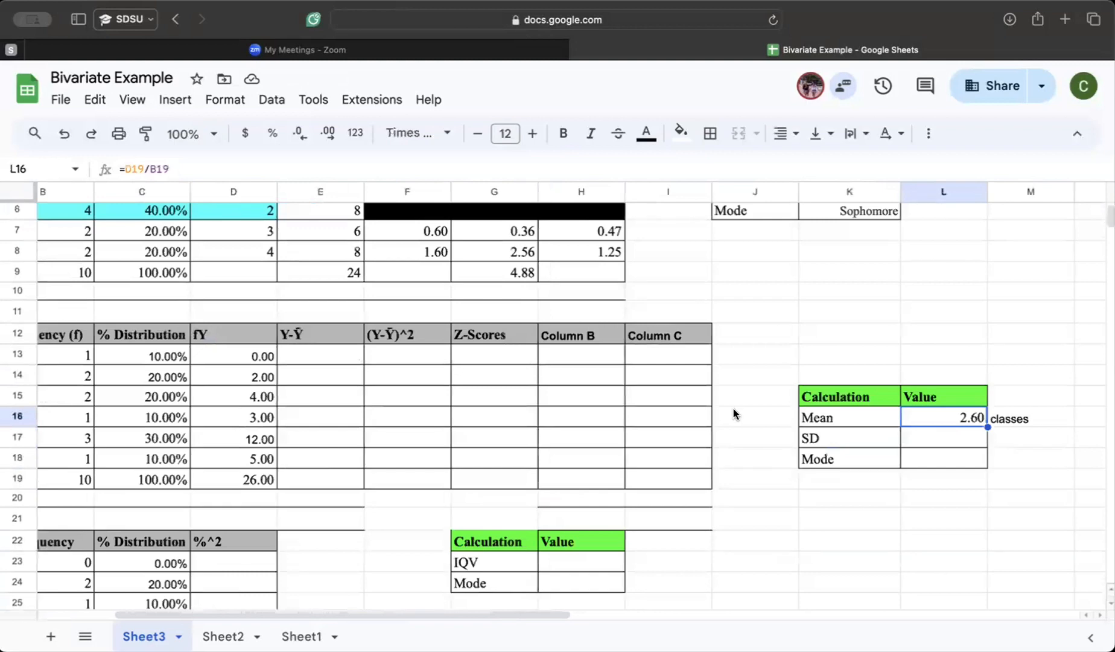
Step: Calculate the deviation from the mean for 0 classes in E13 with the formula =0-2.6
{"action": "scroll", "coordinate": [734, 407], "scroll_direction": "down", "scroll_amount": 2}
{"action": "scroll", "coordinate": [733, 408], "scroll_direction": "left", "scroll_amount": 2}
{"action": "left_click", "coordinate": [450, 320]}
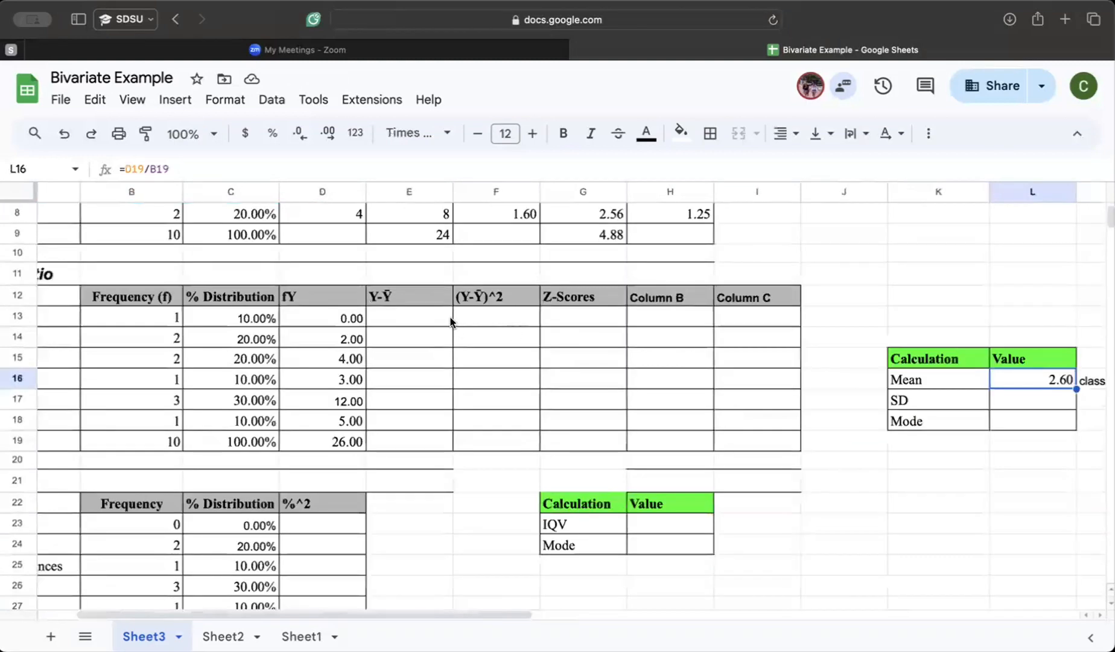
{"action": "scroll", "coordinate": [777, 410], "scroll_direction": "left", "scroll_amount": 1}
{"action": "scroll", "coordinate": [821, 401], "scroll_direction": "up", "scroll_amount": 1}
{"action": "scroll", "coordinate": [821, 401], "scroll_direction": "left", "scroll_amount": 1}
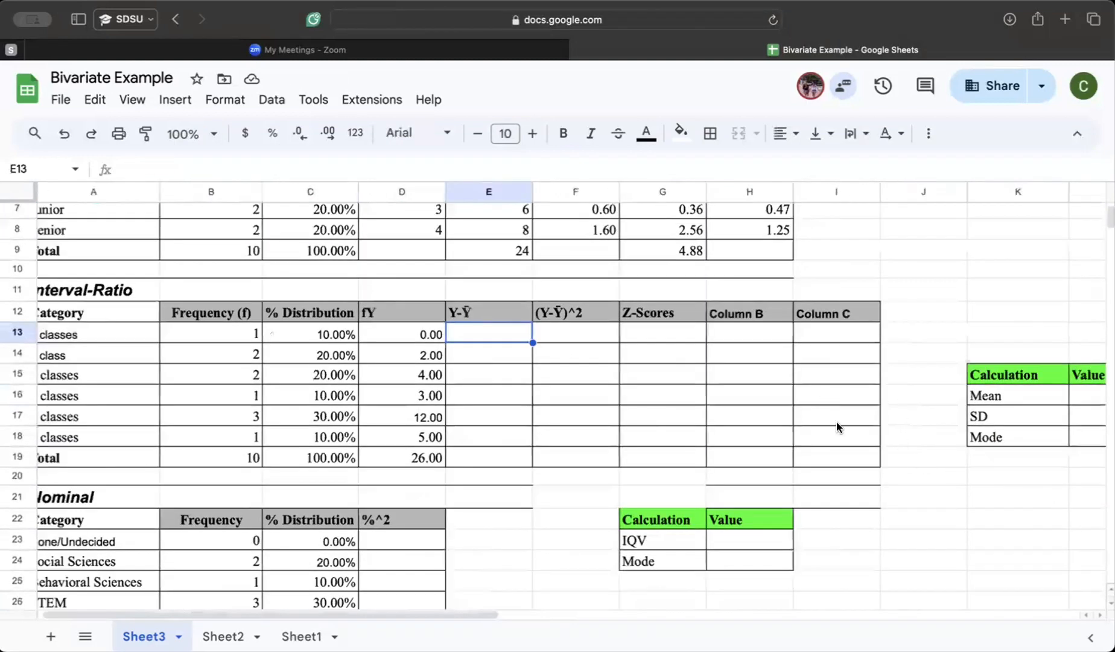
{"action": "scroll", "coordinate": [1093, 556], "scroll_direction": "left", "scroll_amount": 1}
{"action": "scroll", "coordinate": [1093, 556], "scroll_direction": "up", "scroll_amount": 1}
{"action": "type", "text": "="}
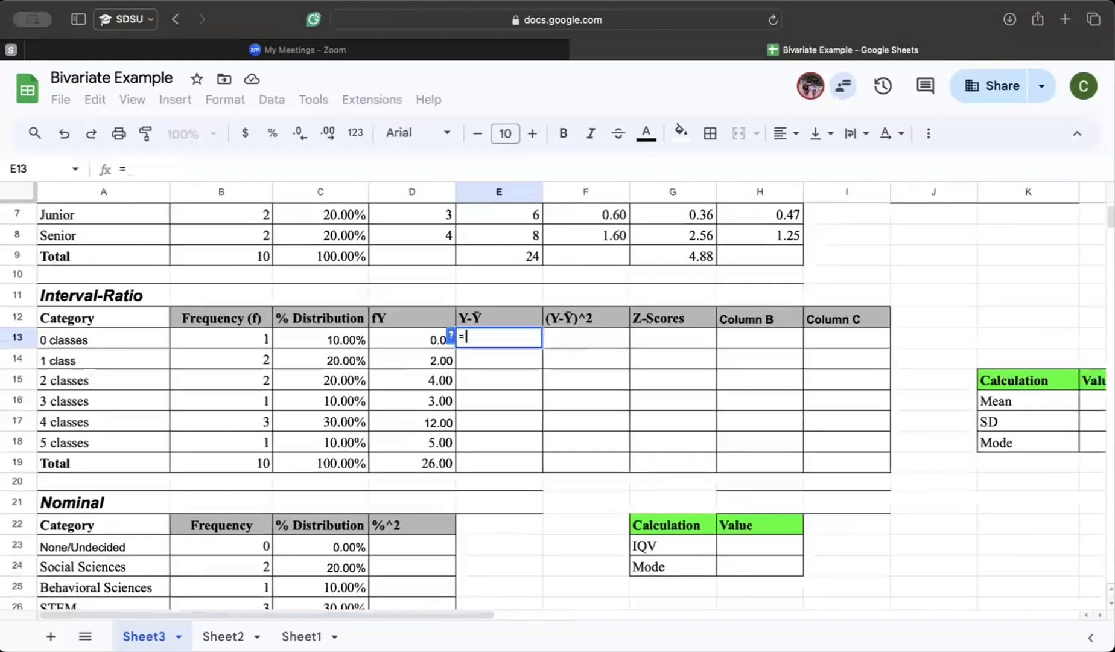
{"action": "type", "text": "0-"}
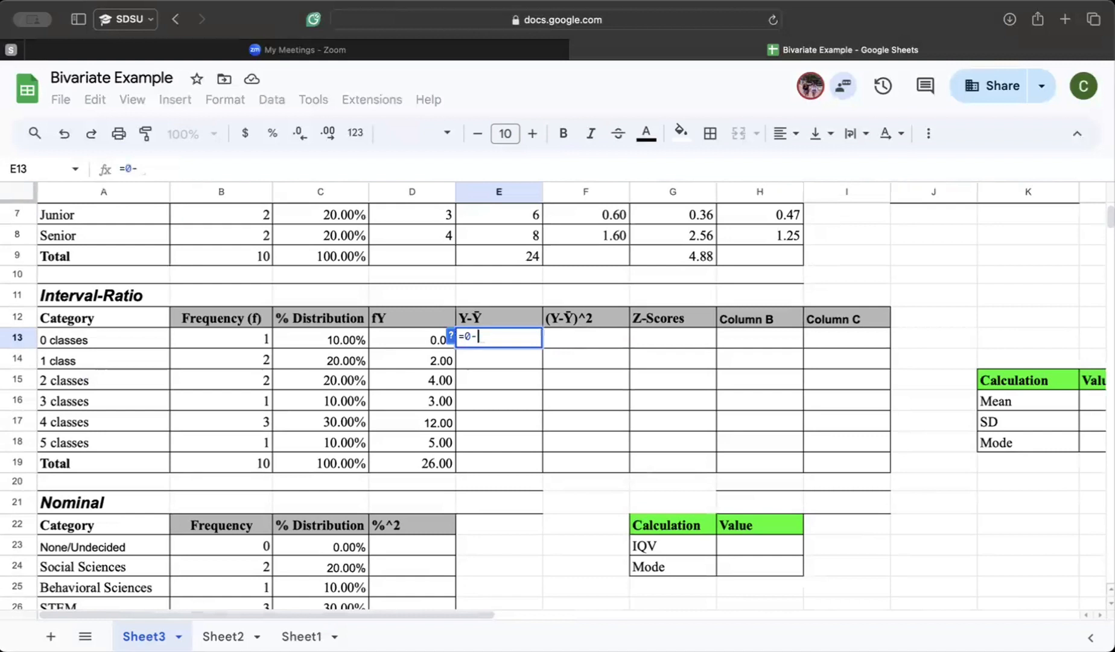
{"action": "type", "text": "2.6"}
{"action": "key", "text": "Return"}
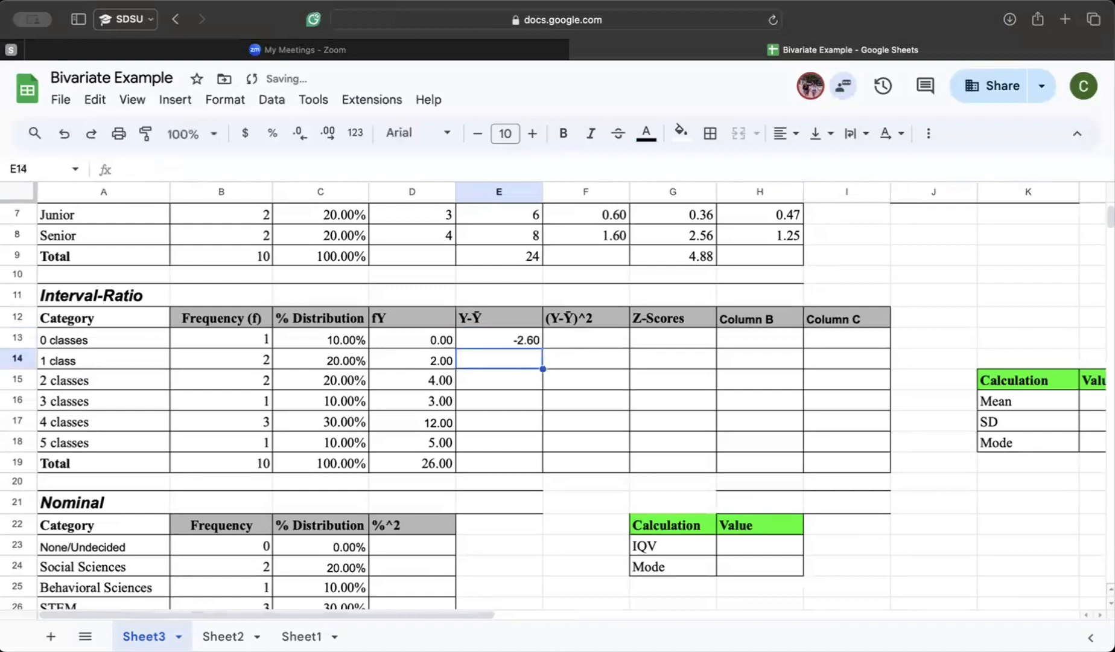
Step: Calculate the Interval-Ratio deviations for 1 class and 2 classes in E14 and E15 with =1-2.6 and =2-2.6
{"action": "type", "text": "=1"}
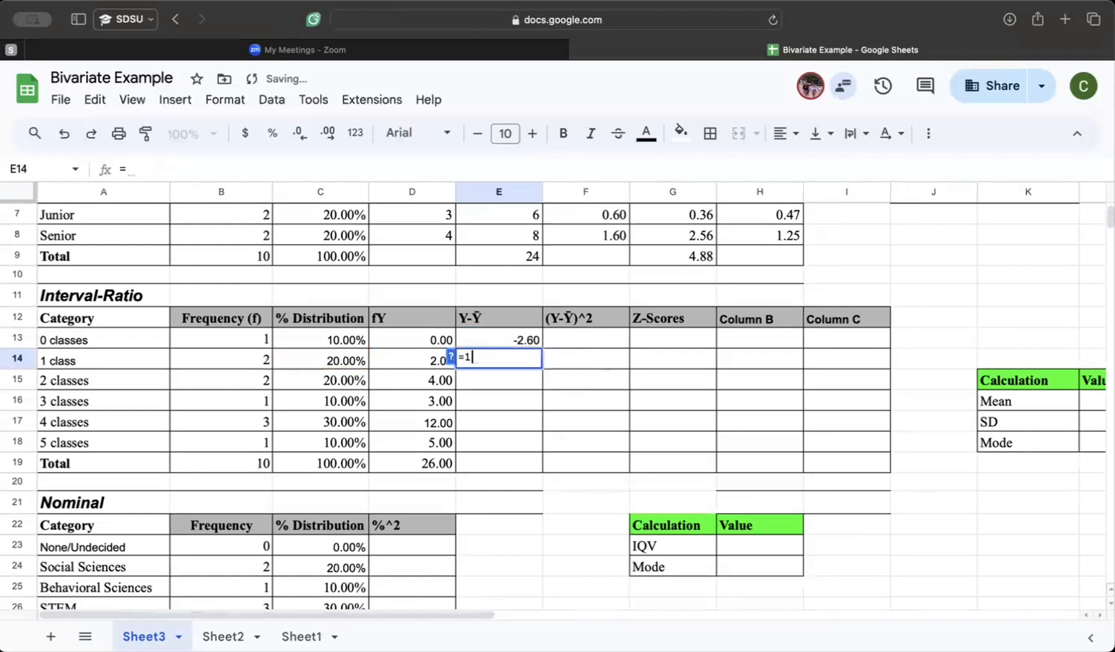
{"action": "type", "text": "-2.6"}
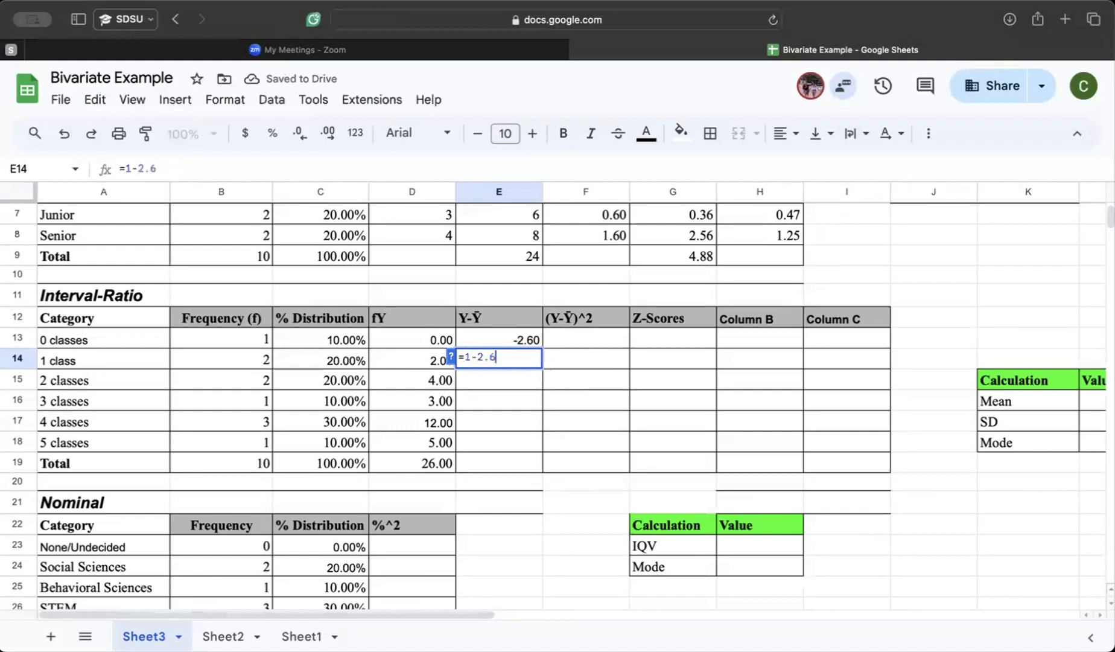
{"action": "key", "text": "Return"}
{"action": "type", "text": "="}
{"action": "type", "text": "2"}
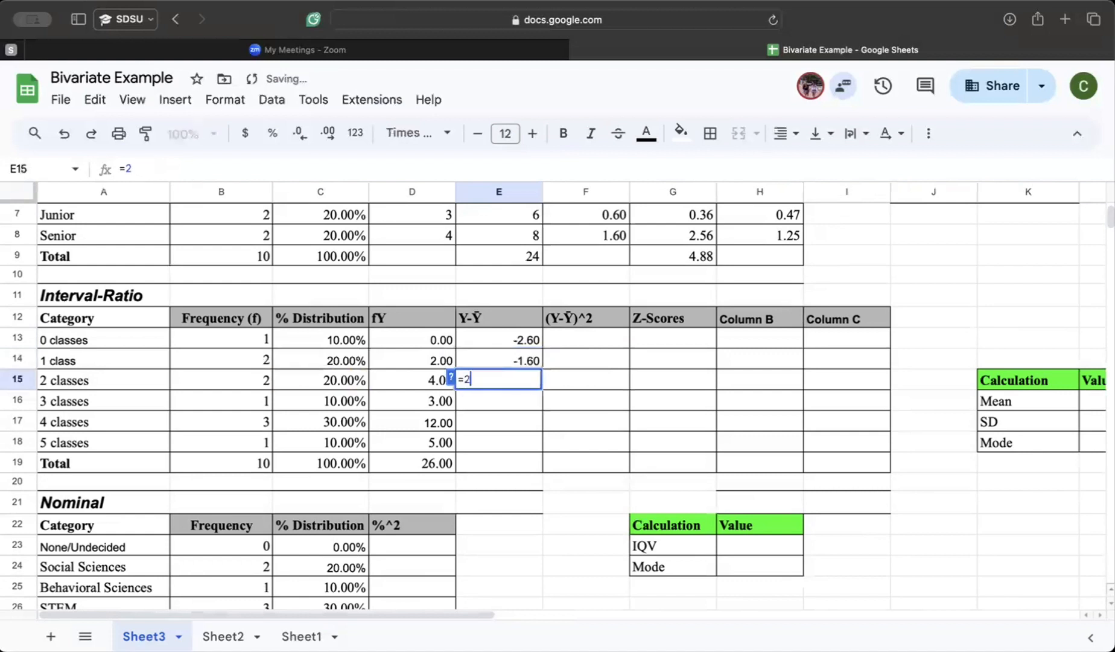
{"action": "type", "text": "-2.6"}
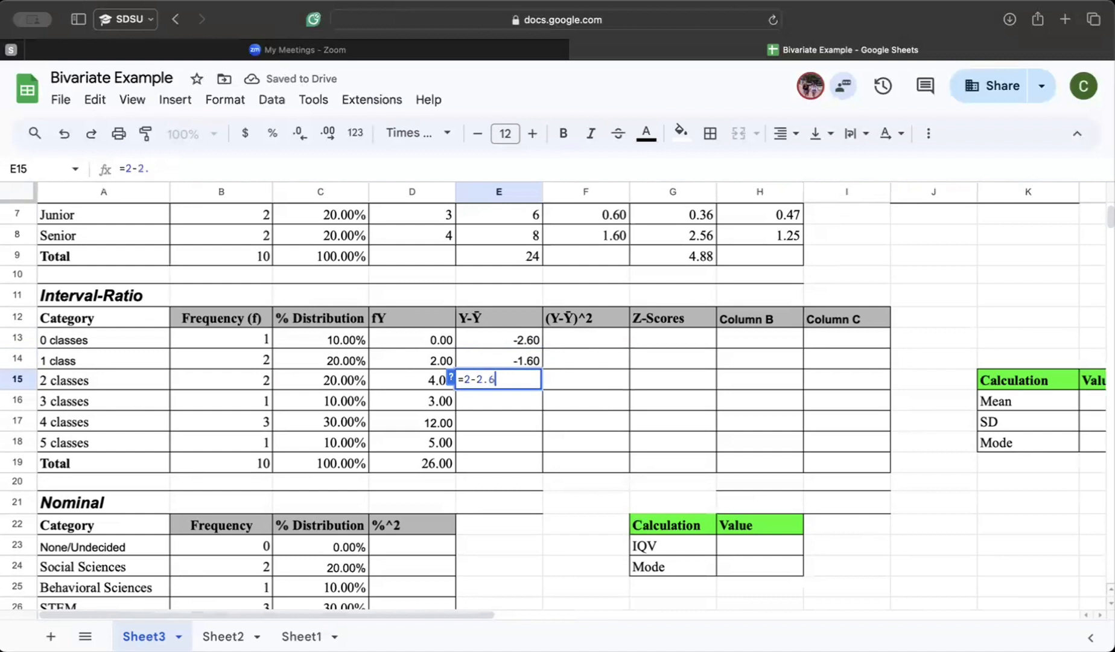
{"action": "key", "text": "Return"}
Step: Calculate the deviations for 3 and 4 classes in E16 and E17 with =3-2.6 and =4-2.6
{"action": "type", "text": "="}
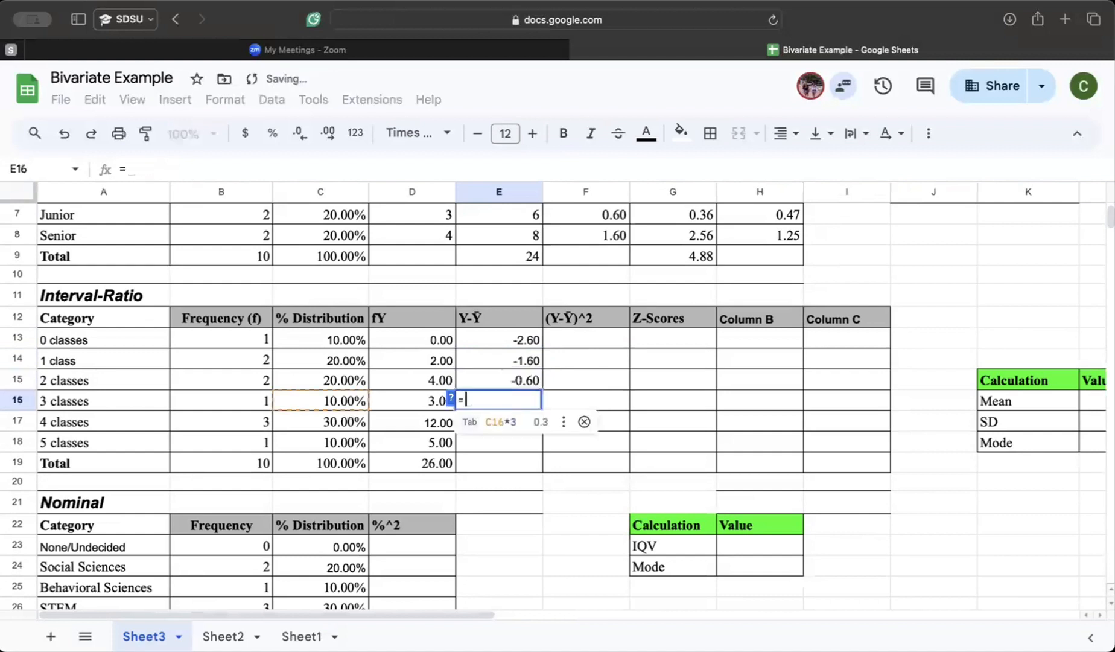
{"action": "type", "text": "3"}
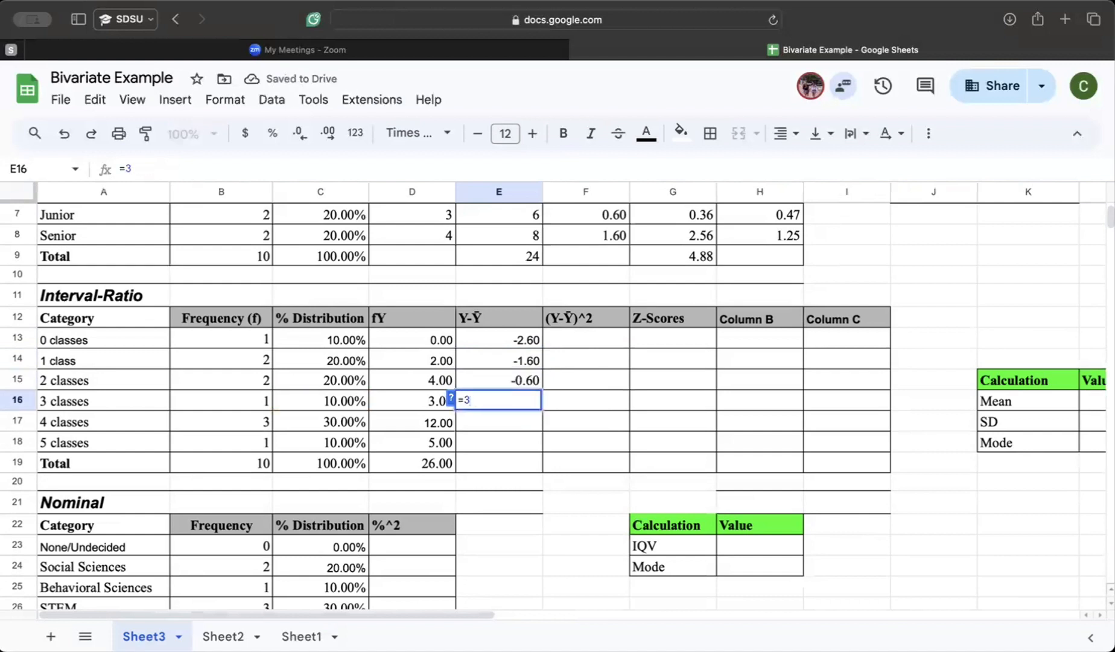
{"action": "type", "text": "-2.6"}
{"action": "key", "text": "Return"}
{"action": "type", "text": "="}
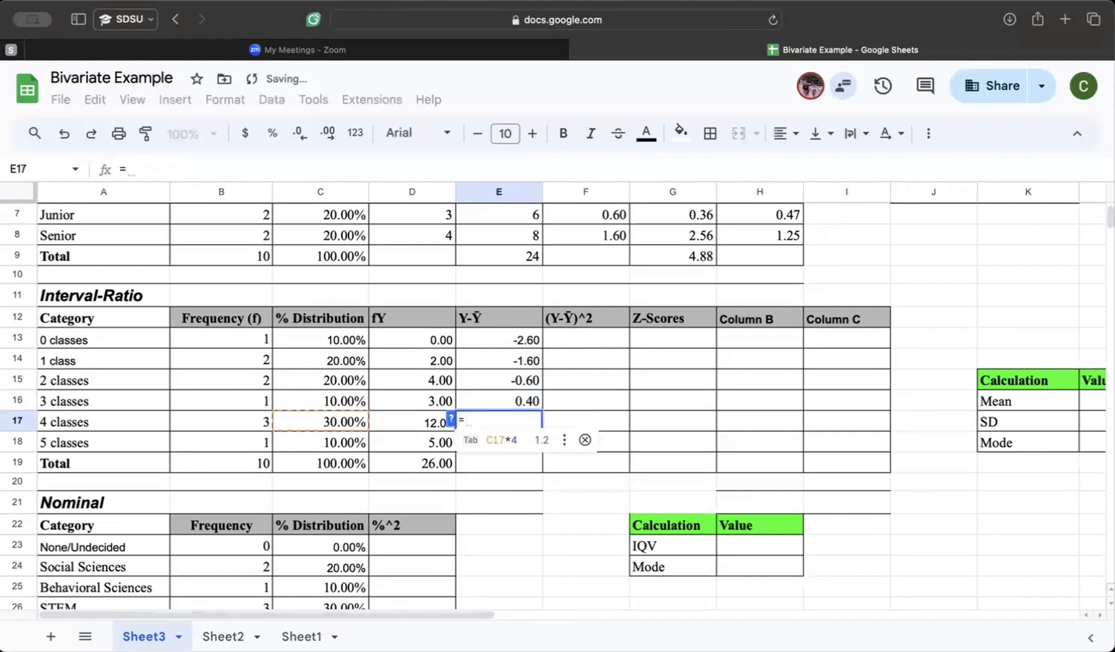
{"action": "type", "text": "4."}
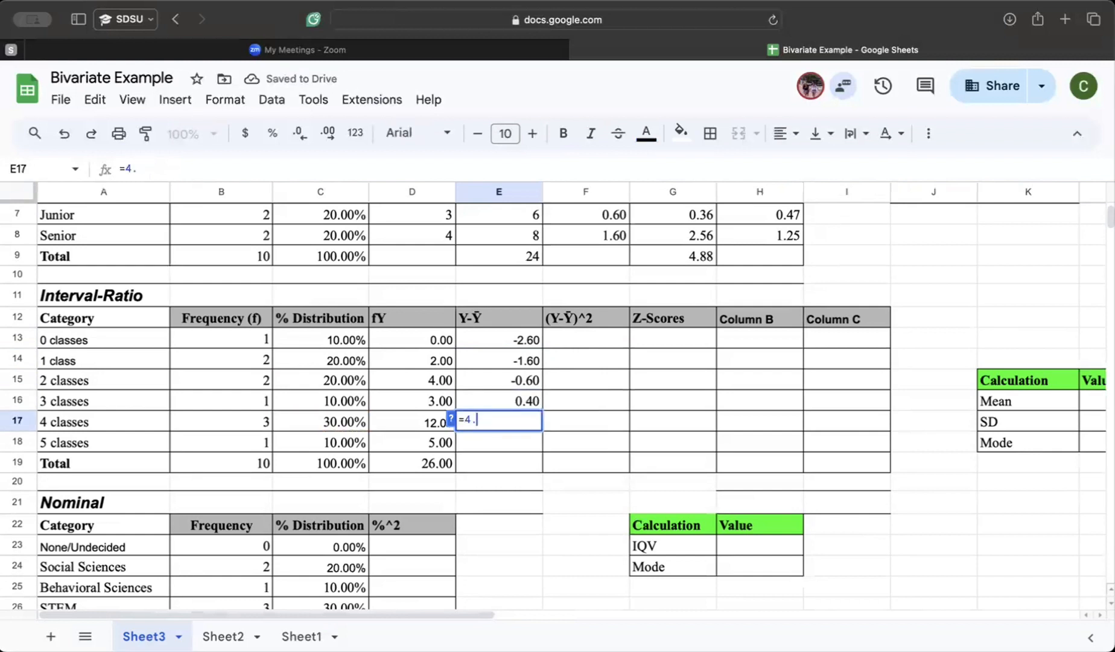
{"action": "key", "text": "BackSpace"}
{"action": "type", "text": "-2.6"}
{"action": "key", "text": "Return"}
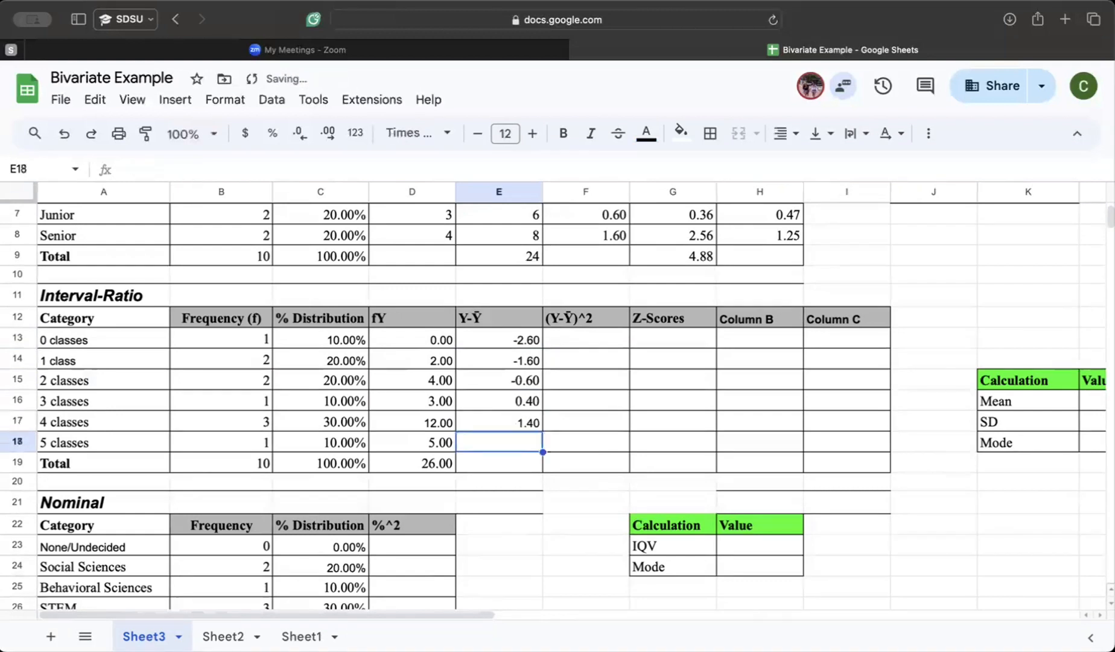
Step: Calculate the deviation from the mean for 5 classes in E18 with the formula =5-2.6
{"action": "type", "text": "=5-"}
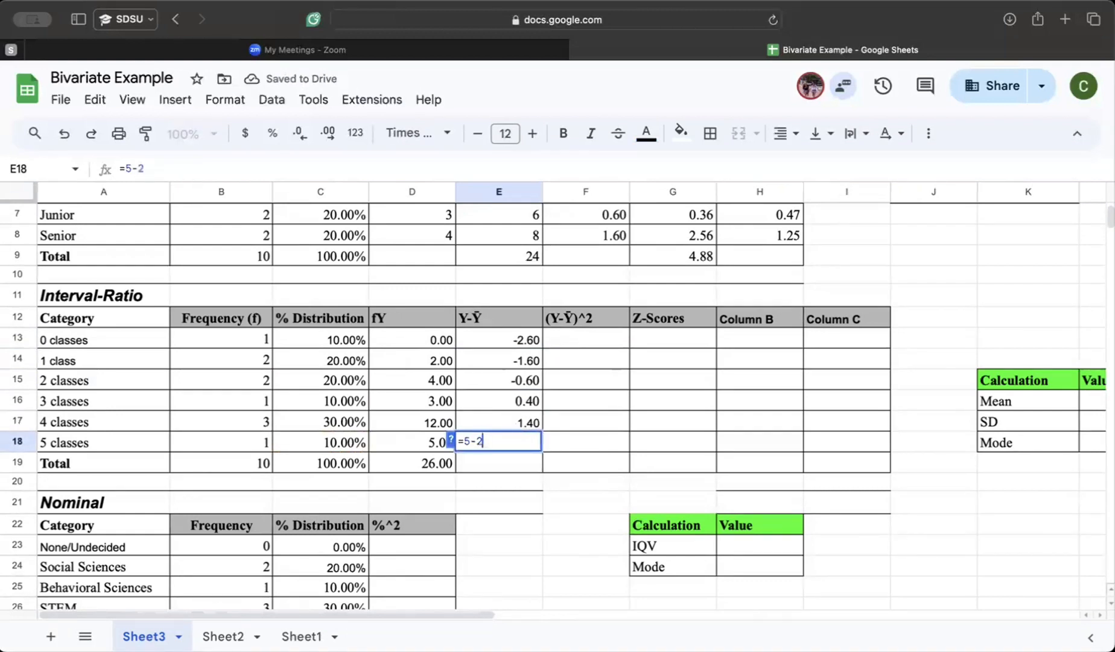
{"action": "type", "text": "2.6"}
{"action": "key", "text": "Return"}
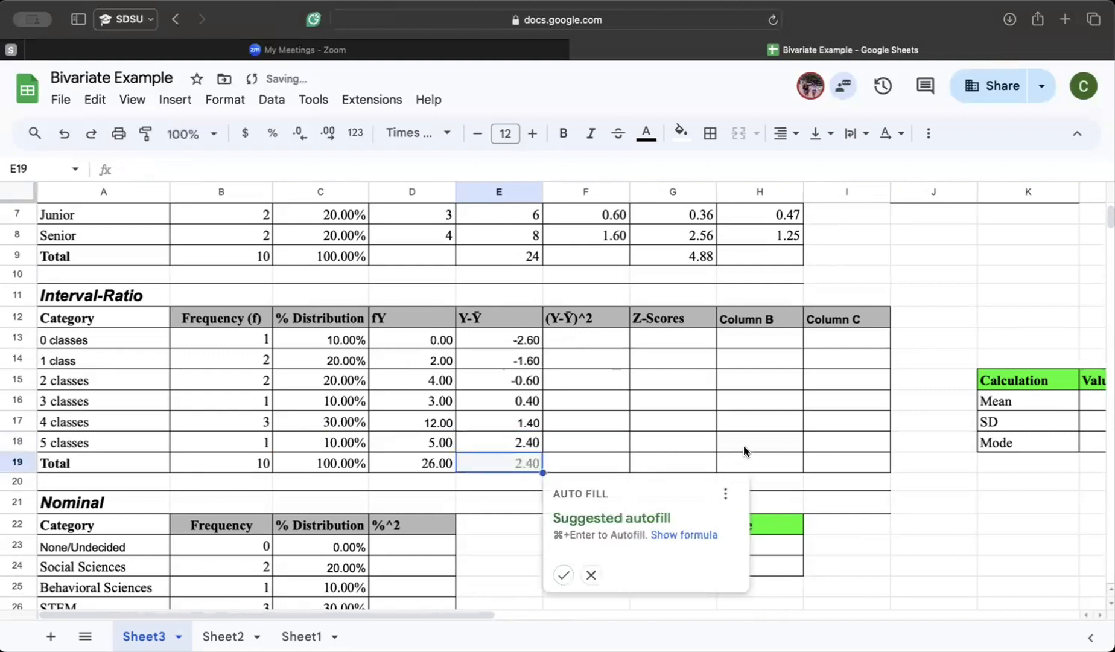
Step: Square the deviation for 0 classes in F13 with the formula =E13^2
{"action": "scroll", "coordinate": [743, 444], "scroll_direction": "up", "scroll_amount": 5}
{"action": "scroll", "coordinate": [585, 401], "scroll_direction": "down", "scroll_amount": 3}
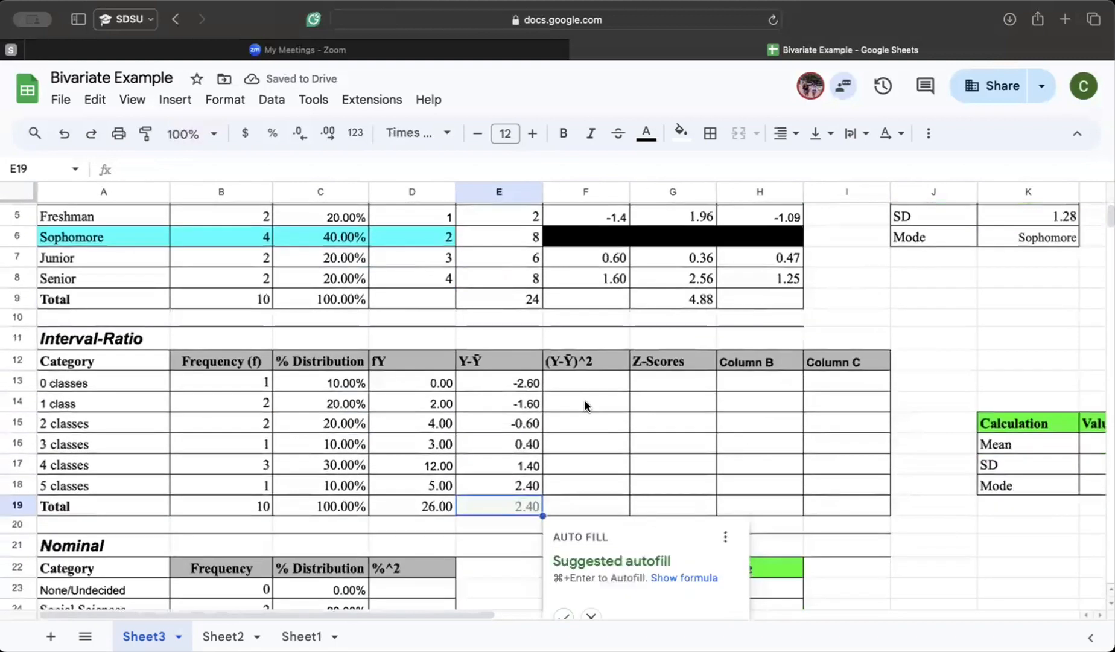
{"action": "left_click", "coordinate": [585, 386]}
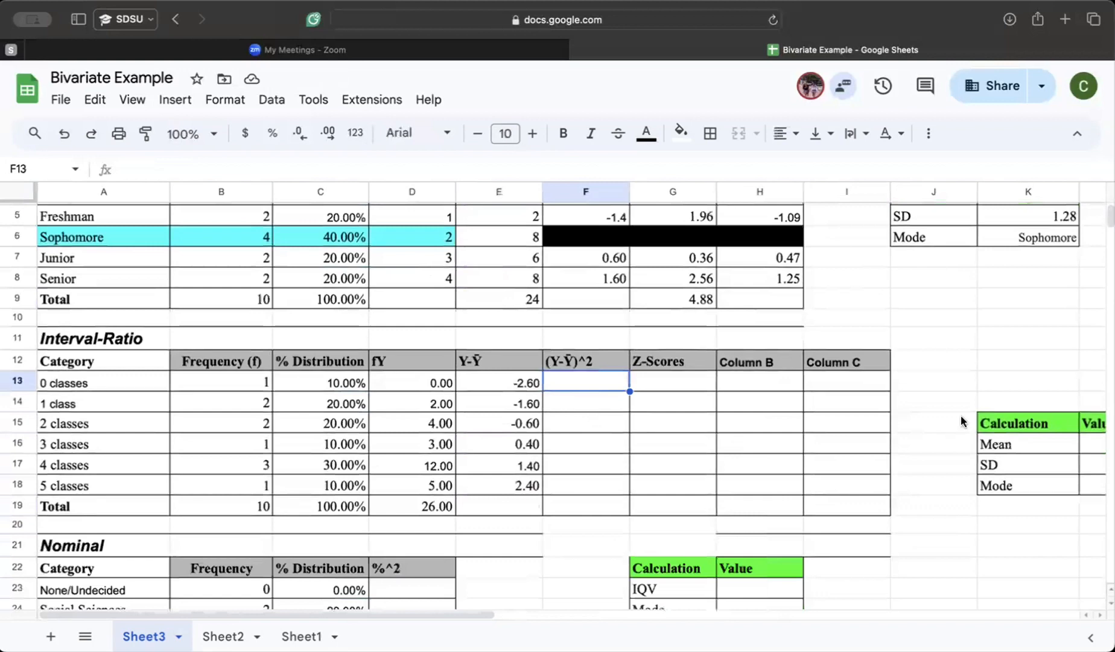
{"action": "scroll", "coordinate": [960, 416], "scroll_direction": "up", "scroll_amount": 3}
{"action": "scroll", "coordinate": [902, 377], "scroll_direction": "down", "scroll_amount": 1}
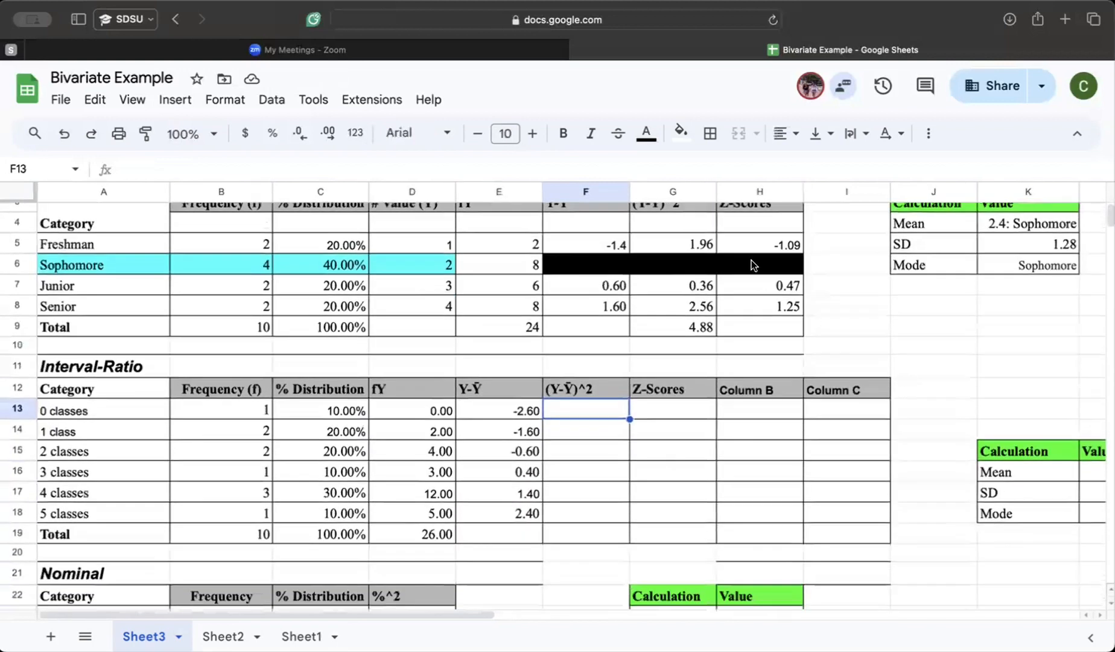
{"action": "left_click_drag", "start_coordinate": [752, 264], "coordinate": [443, 264]}
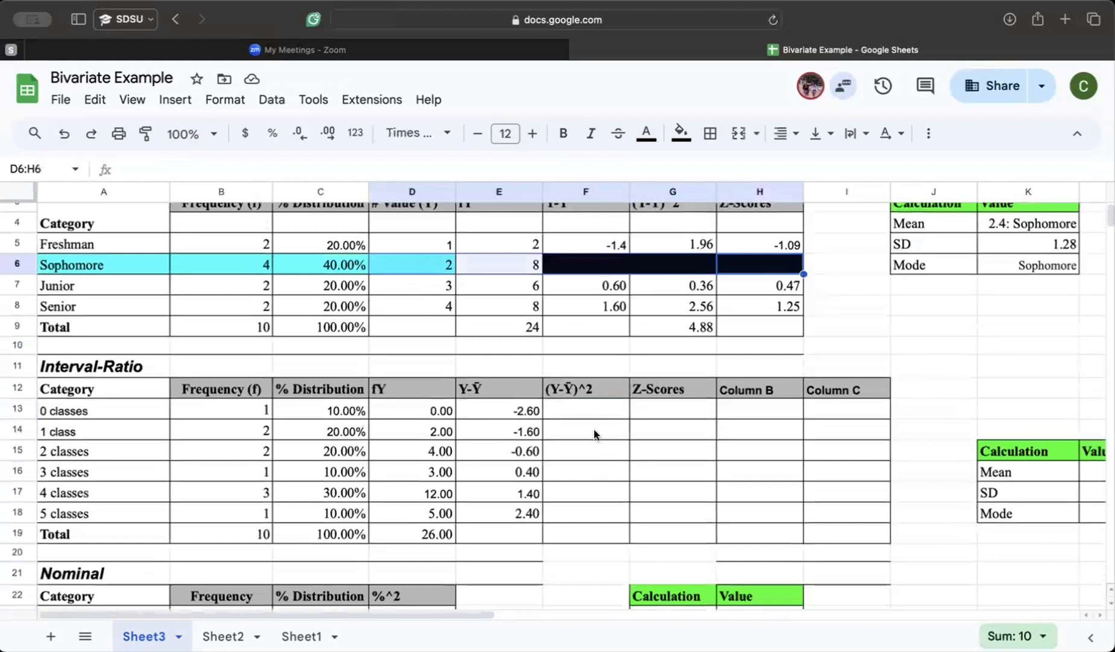
{"action": "left_click", "coordinate": [588, 414]}
{"action": "type", "text": "="}
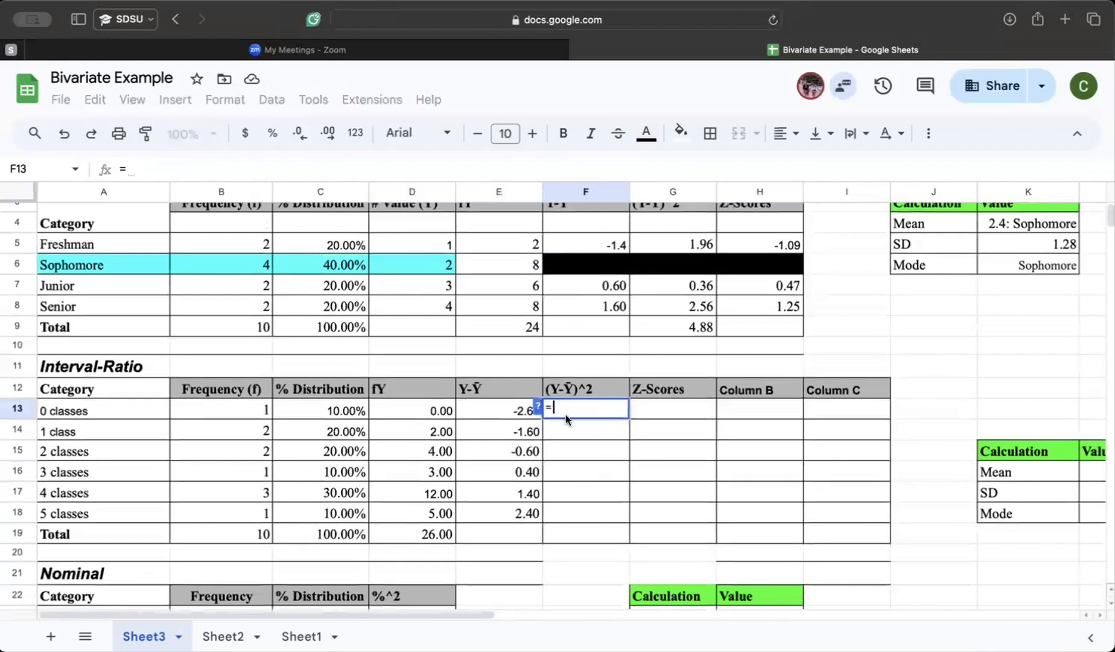
{"action": "left_click", "coordinate": [493, 418]}
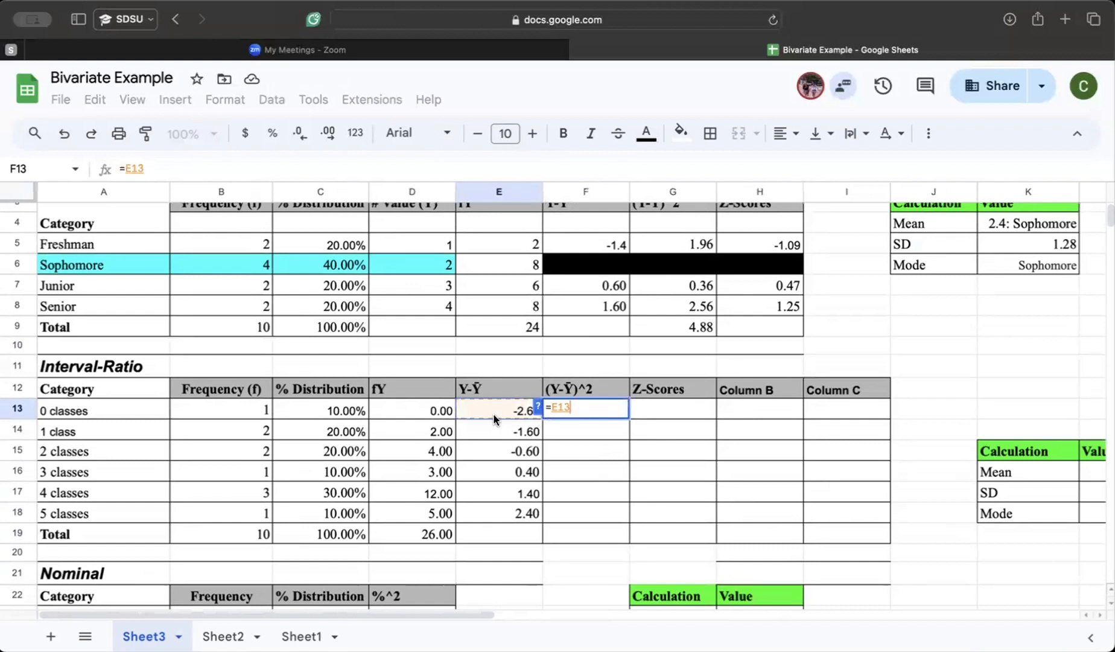
{"action": "type", "text": "^2"}
{"action": "key", "text": "Return"}
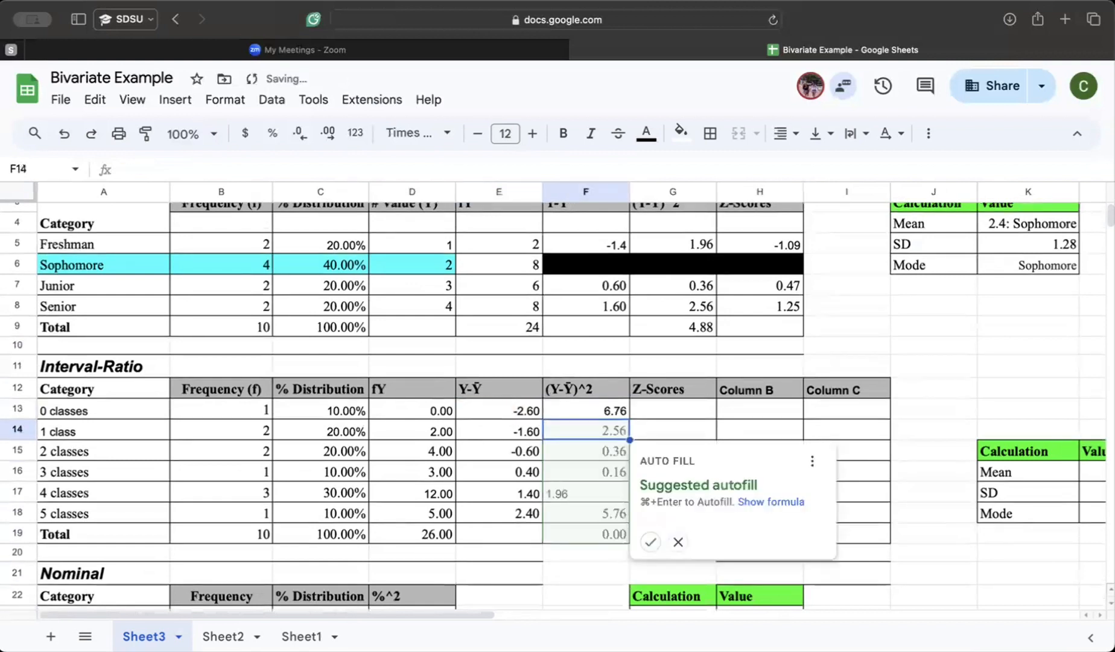
Step: Square the deviations for 1 class and 2 classes in F14 and F15 with =E14^2 and =E15^2
{"action": "type", "text": "="}
{"action": "left_click", "coordinate": [508, 431]}
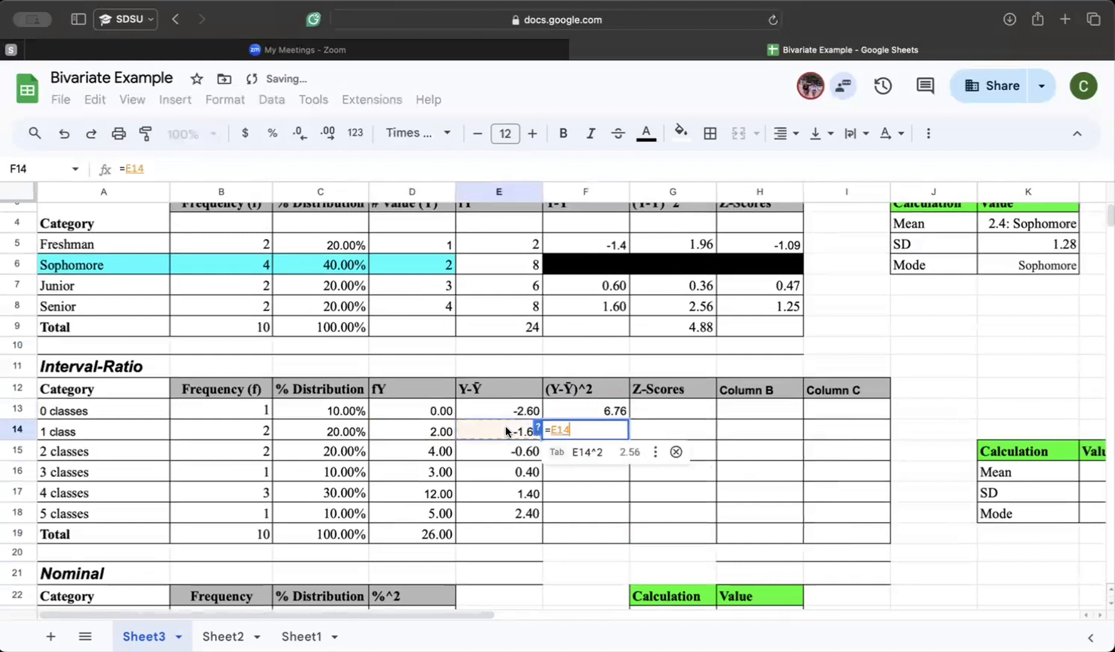
{"action": "type", "text": "^2"}
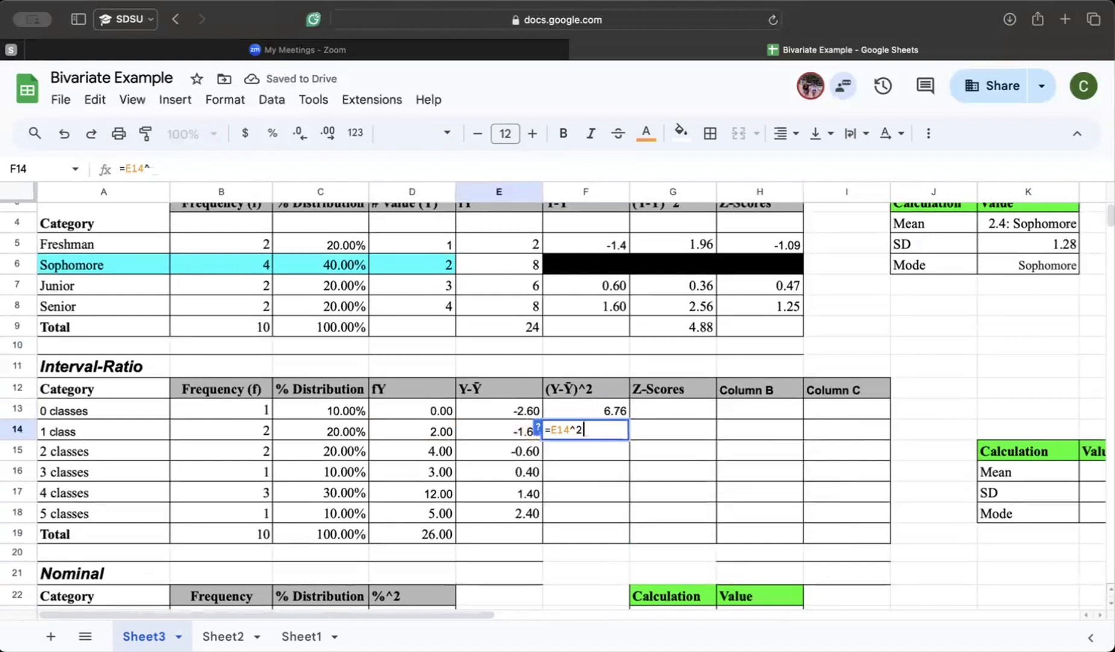
{"action": "key", "text": "Return"}
{"action": "type", "text": "="}
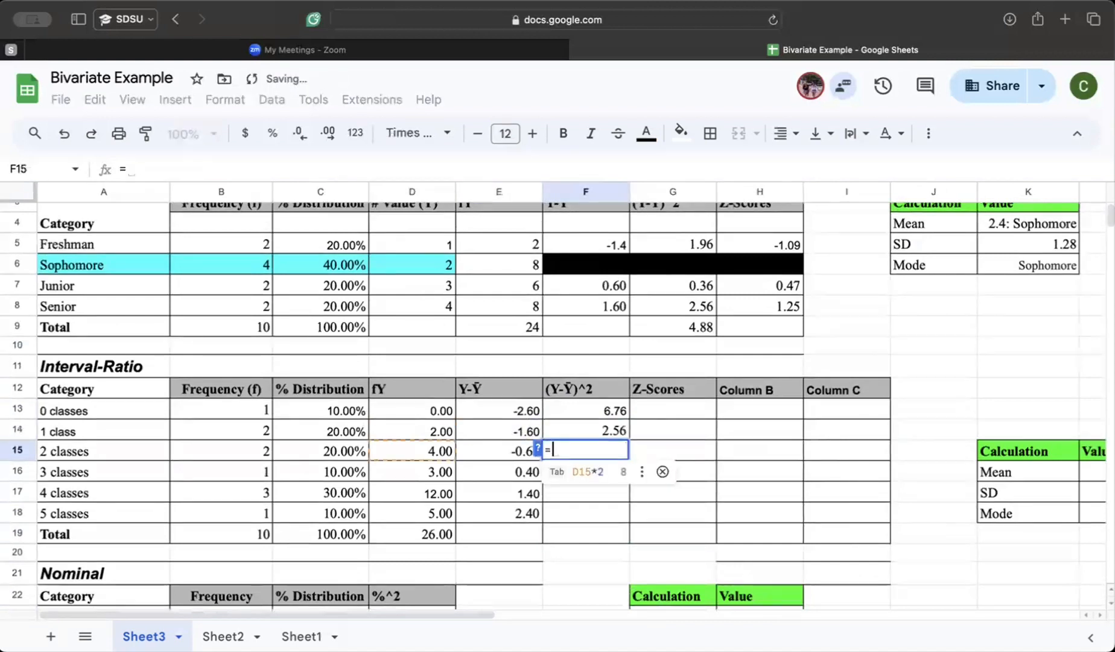
{"action": "left_click", "coordinate": [492, 450]}
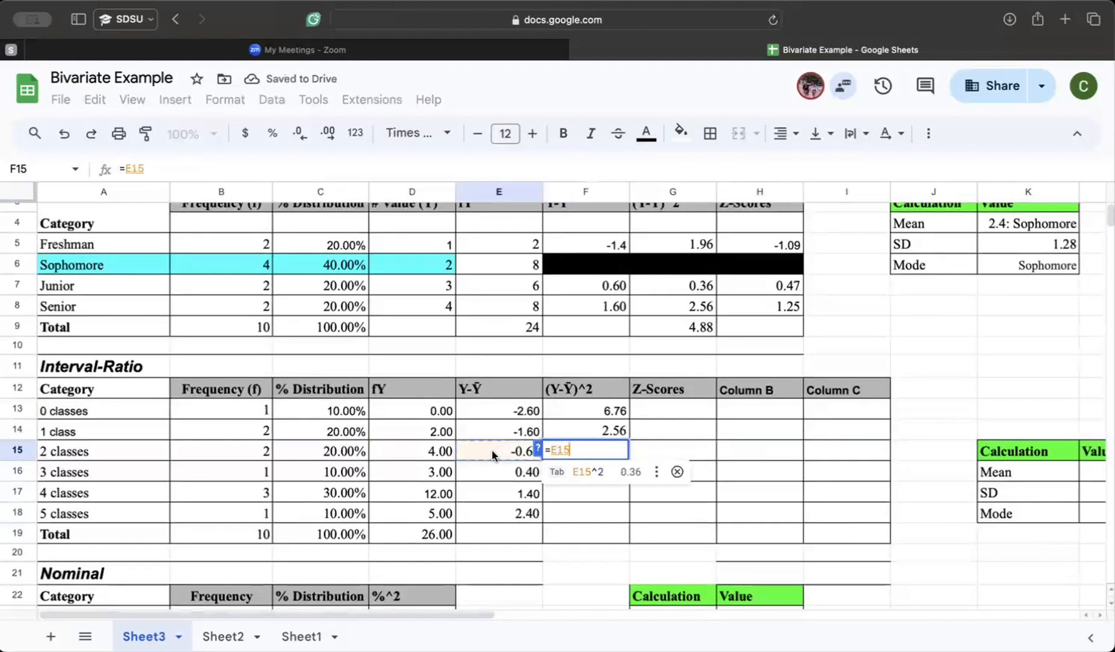
{"action": "type", "text": "^2"}
{"action": "key", "text": "Return"}
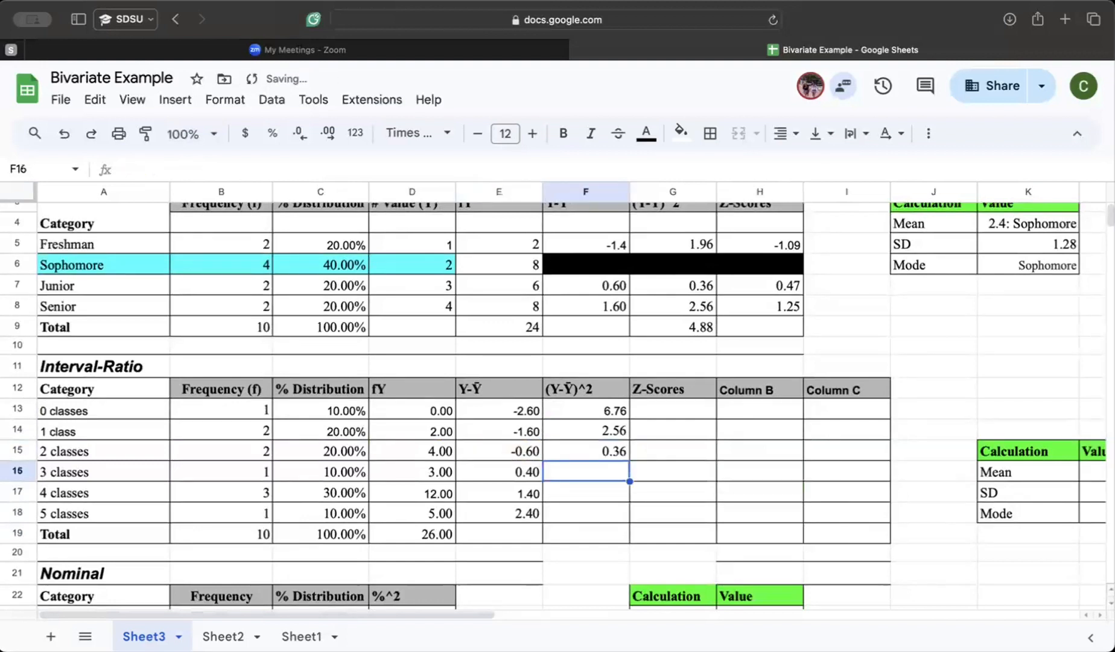
Step: Square the deviations for 3 and 4 classes in F16 and F17 with =E16^2 and =E17^2
{"action": "type", "text": "="}
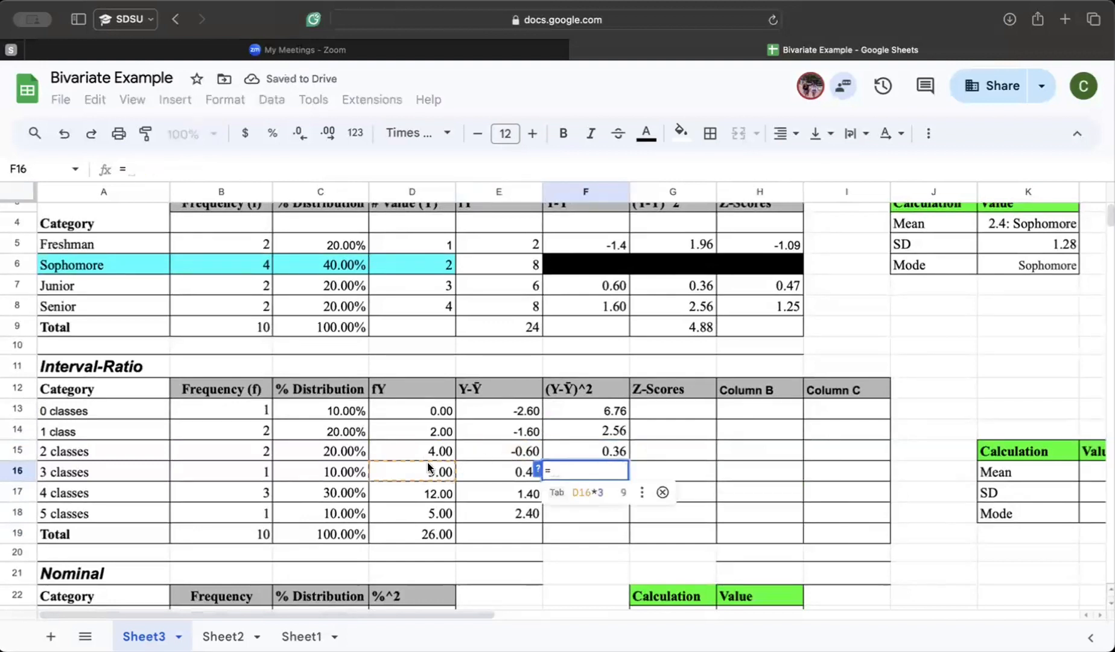
{"action": "left_click", "coordinate": [459, 472]}
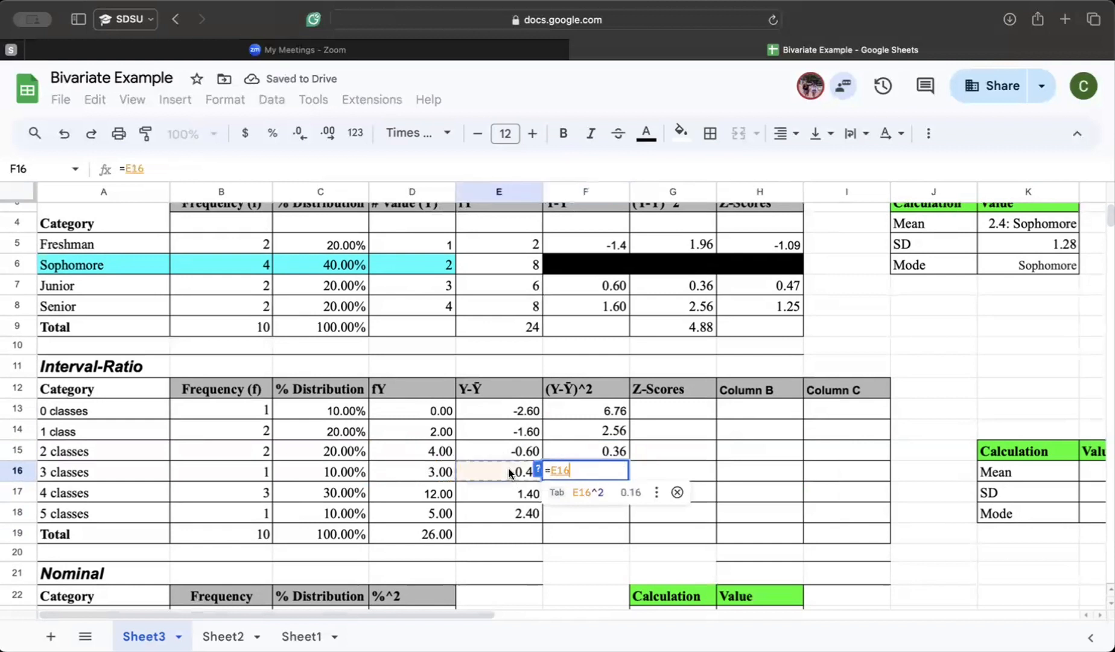
{"action": "type", "text": "&"}
{"action": "key", "text": "BackSpace"}
{"action": "type", "text": "^2"}
{"action": "key", "text": "Return"}
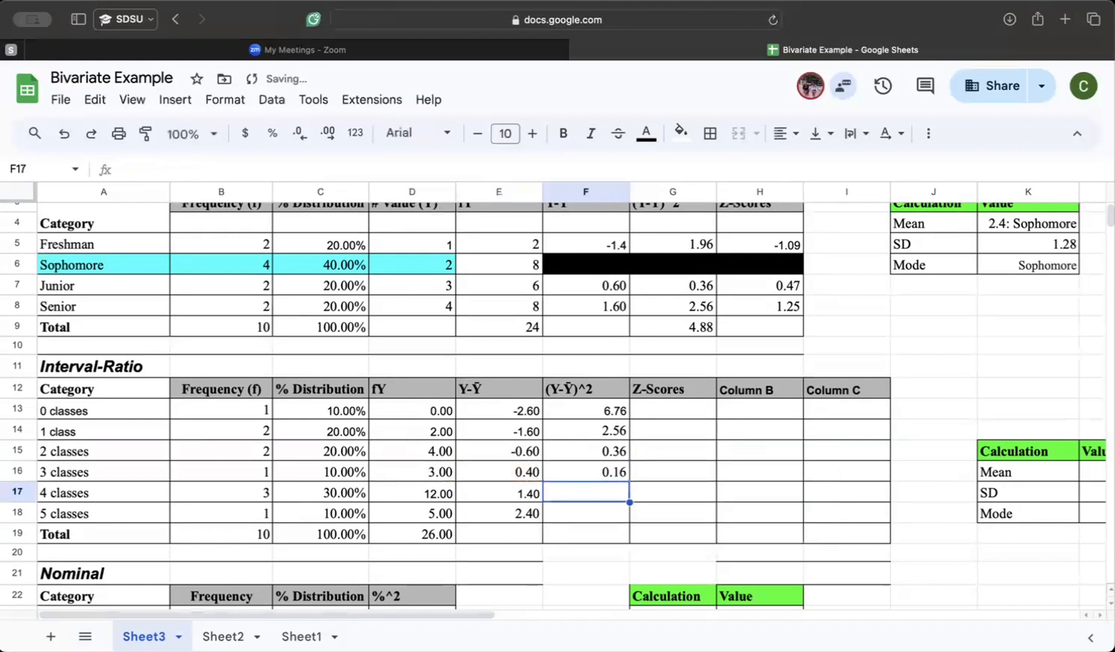
{"action": "type", "text": "="}
{"action": "left_click", "coordinate": [514, 492]}
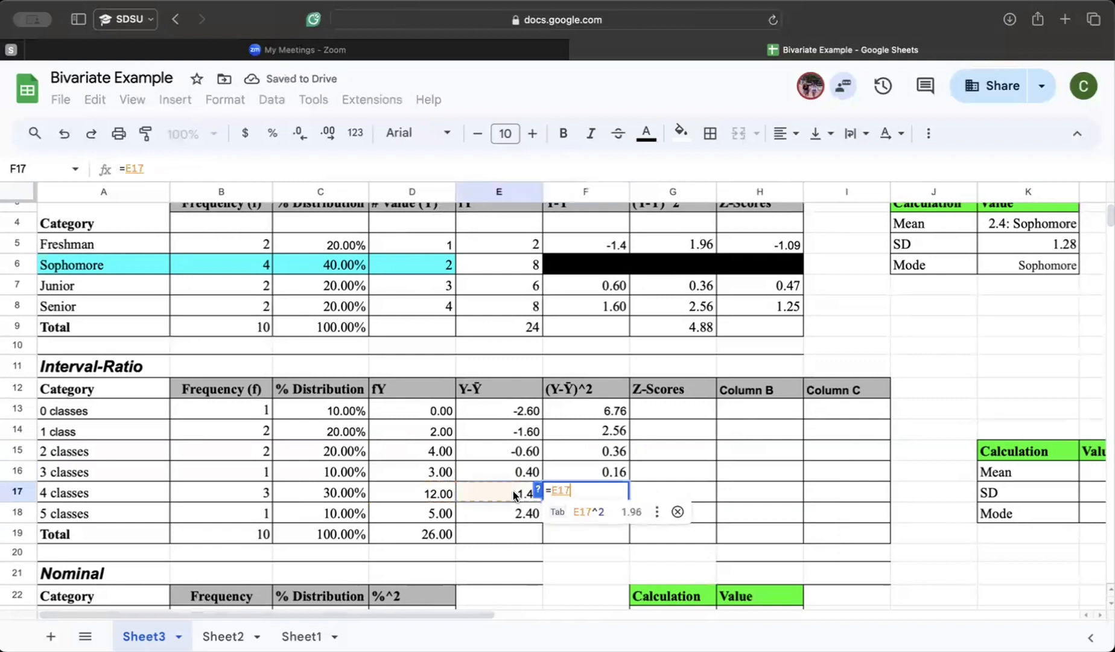
{"action": "type", "text": "^2"}
{"action": "key", "text": "Return"}
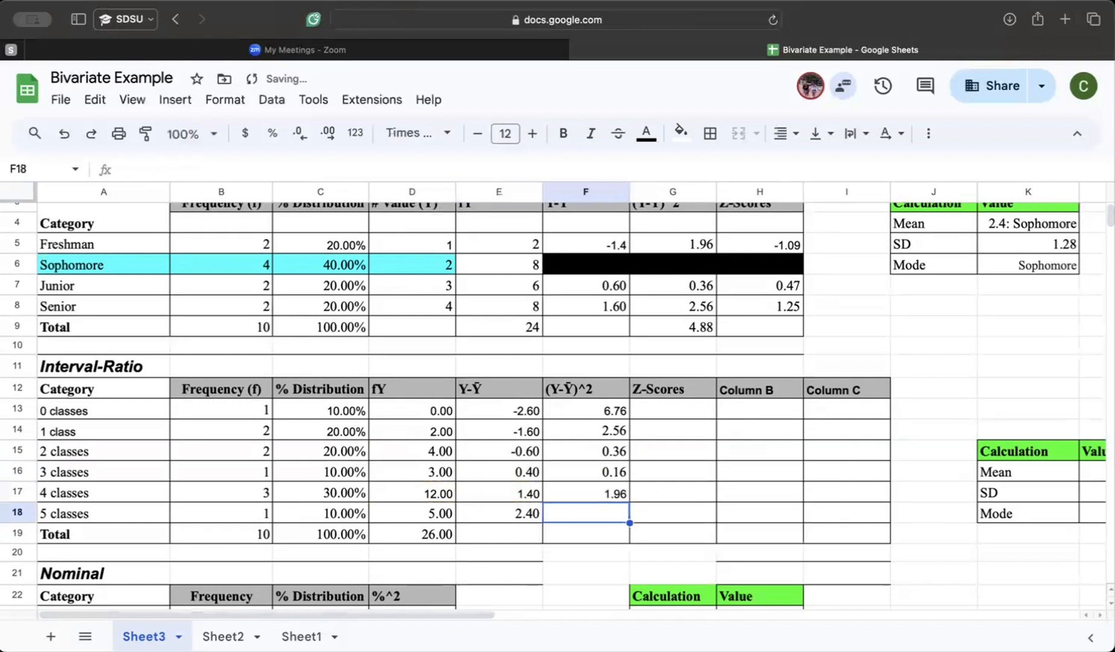
Step: Square the deviation for 5 classes in F18 with the formula =E18^2
{"action": "type", "text": "="}
{"action": "left_click", "coordinate": [497, 511]}
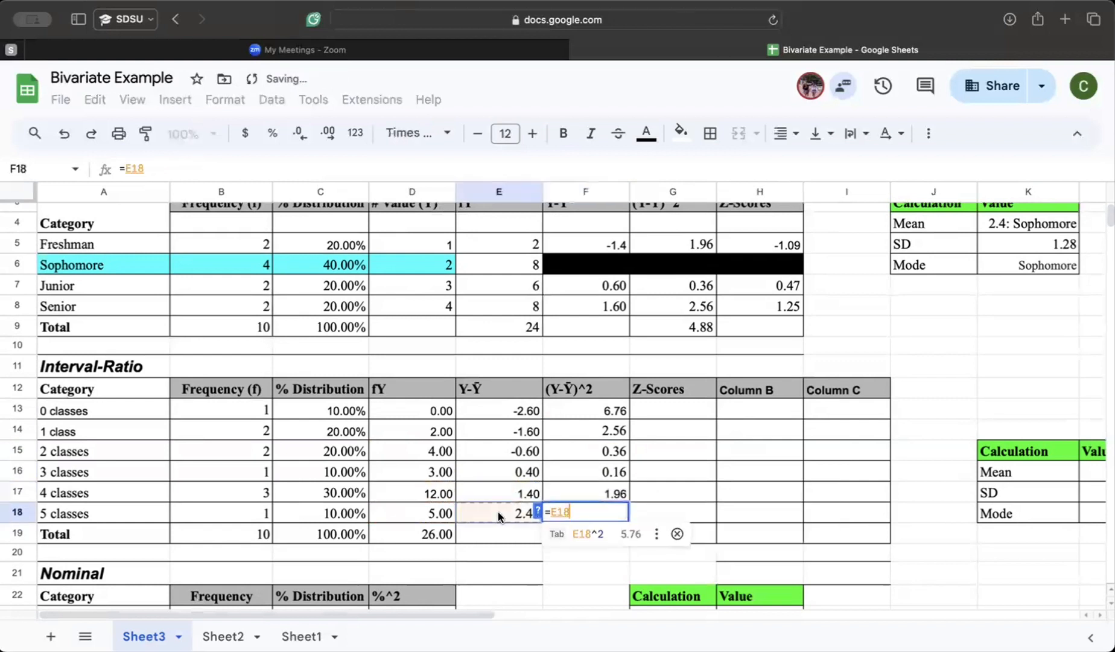
{"action": "type", "text": "^2"}
{"action": "key", "text": "Return"}
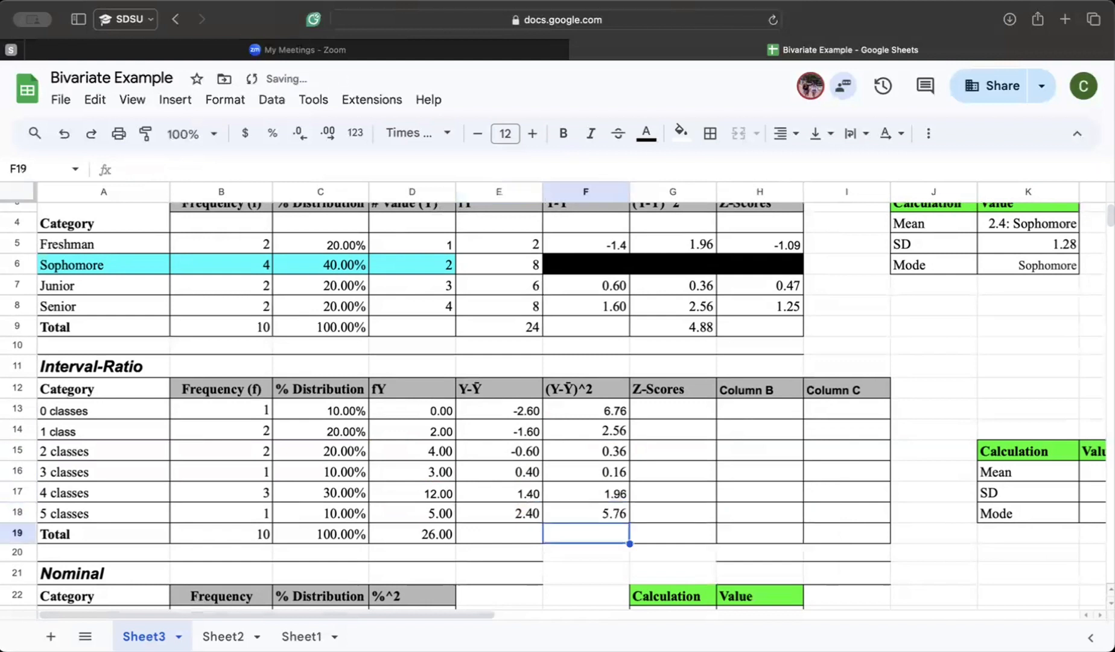
Step: Total the squared deviations of the Interval-Ratio table in F19 by summing F13:F18
{"action": "type", "text": "="}
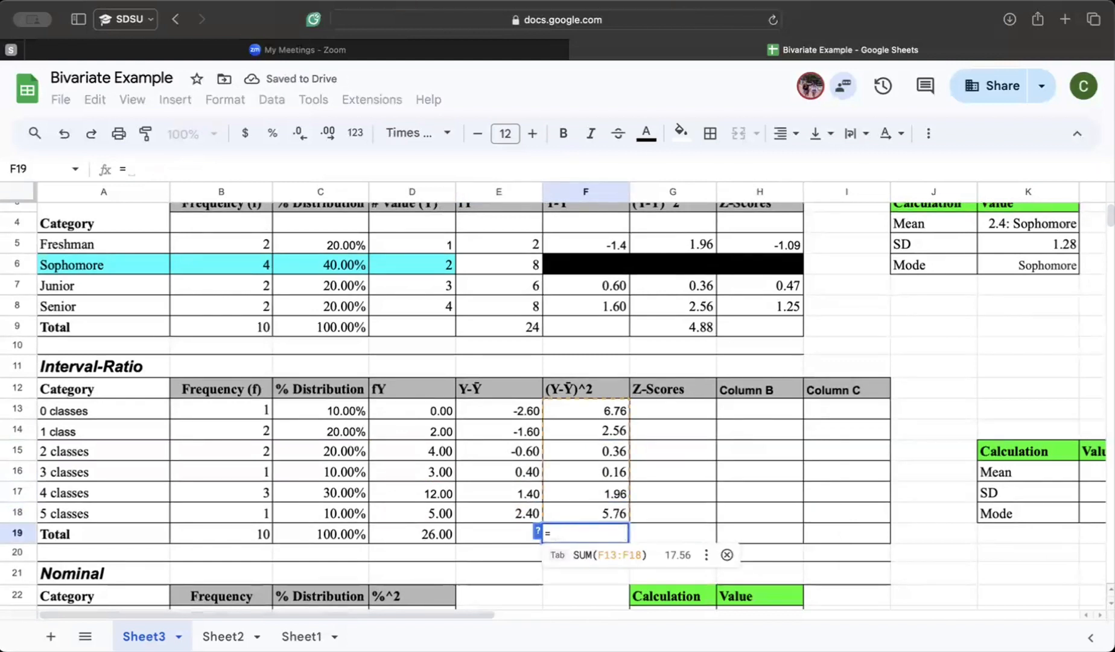
{"action": "type", "text": "sum("}
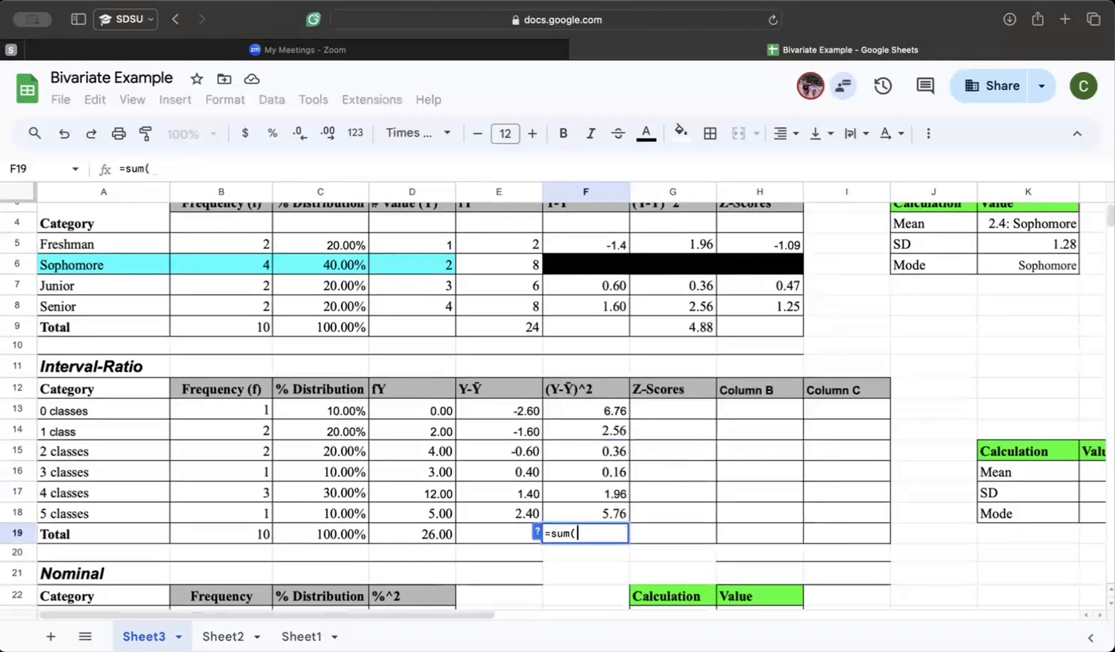
{"action": "left_click_drag", "start_coordinate": [610, 411], "coordinate": [605, 513]}
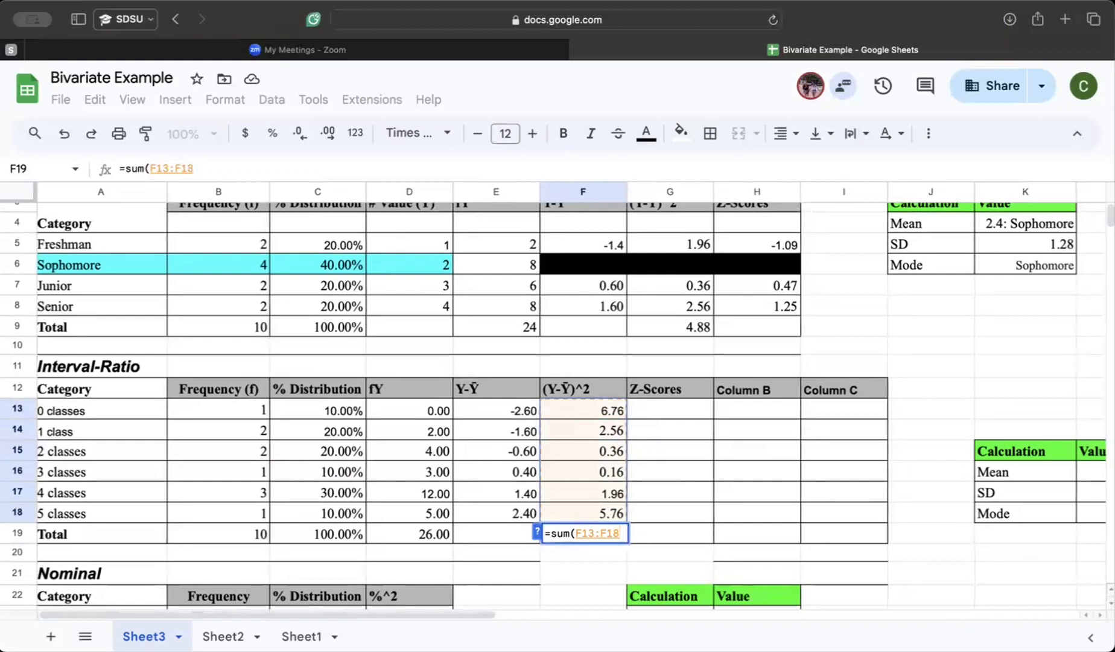
{"action": "key", "text": "Return"}
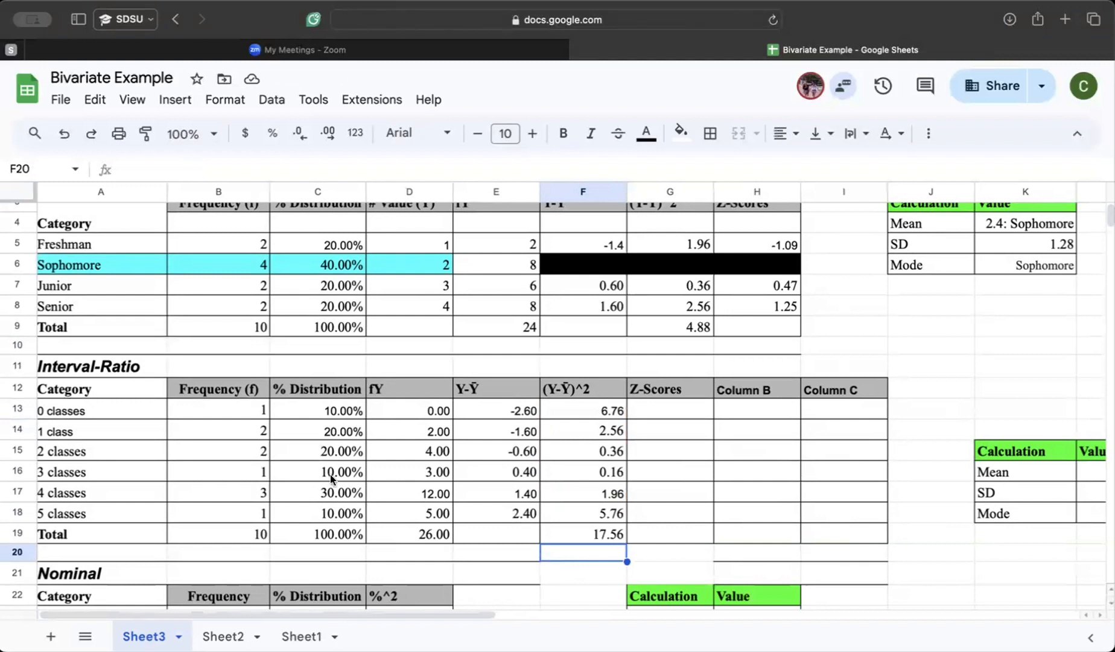
Step: Enter 1.397 as the Interval-Ratio standard deviation in L17 of the calculation table
{"action": "left_click", "coordinate": [222, 528]}
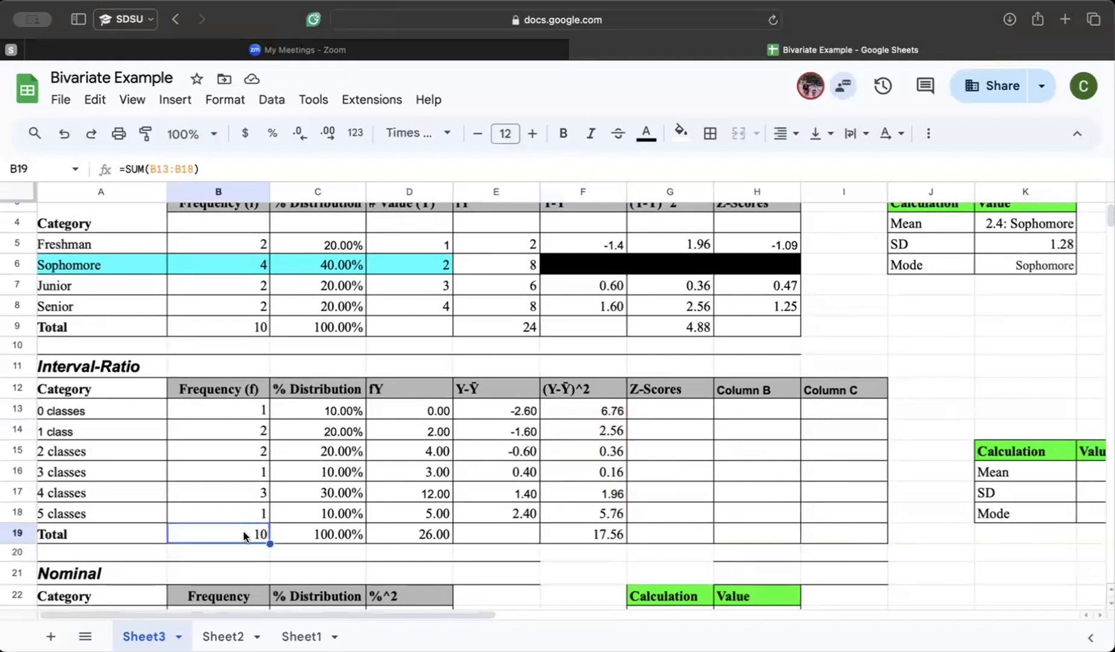
{"action": "scroll", "coordinate": [769, 448], "scroll_direction": "right", "scroll_amount": 2}
{"action": "scroll", "coordinate": [769, 448], "scroll_direction": "up", "scroll_amount": 1}
{"action": "left_click", "coordinate": [1046, 537]}
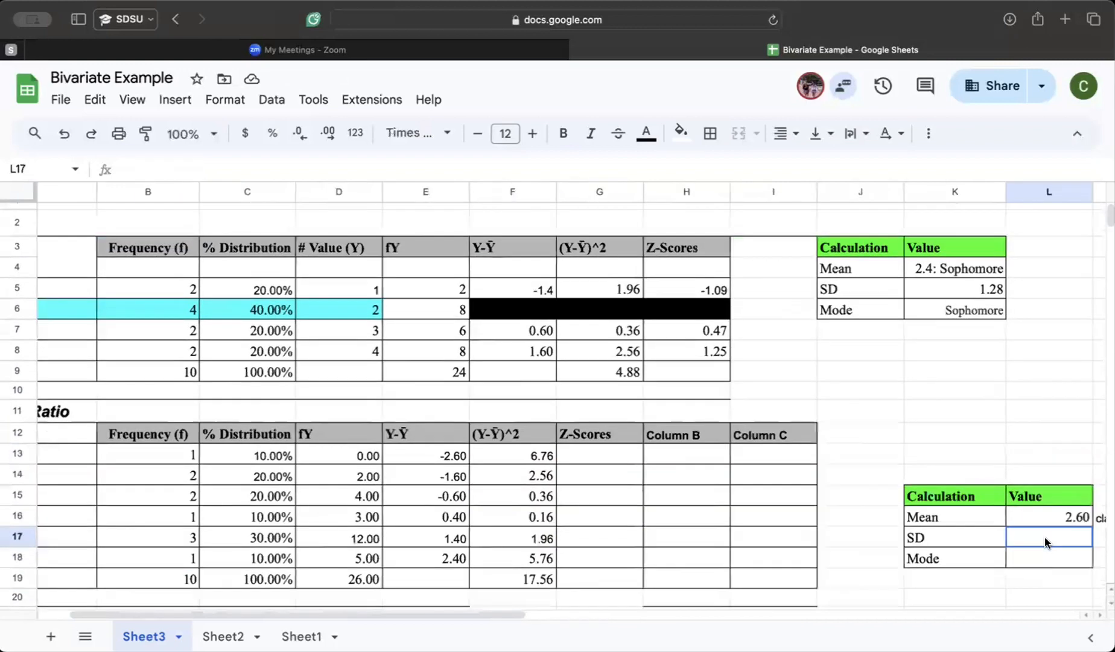
{"action": "type", "text": "2."}
{"action": "key", "text": "BackSpace"}
{"action": "key", "text": "BackSpace"}
{"action": "type", "text": "1."}
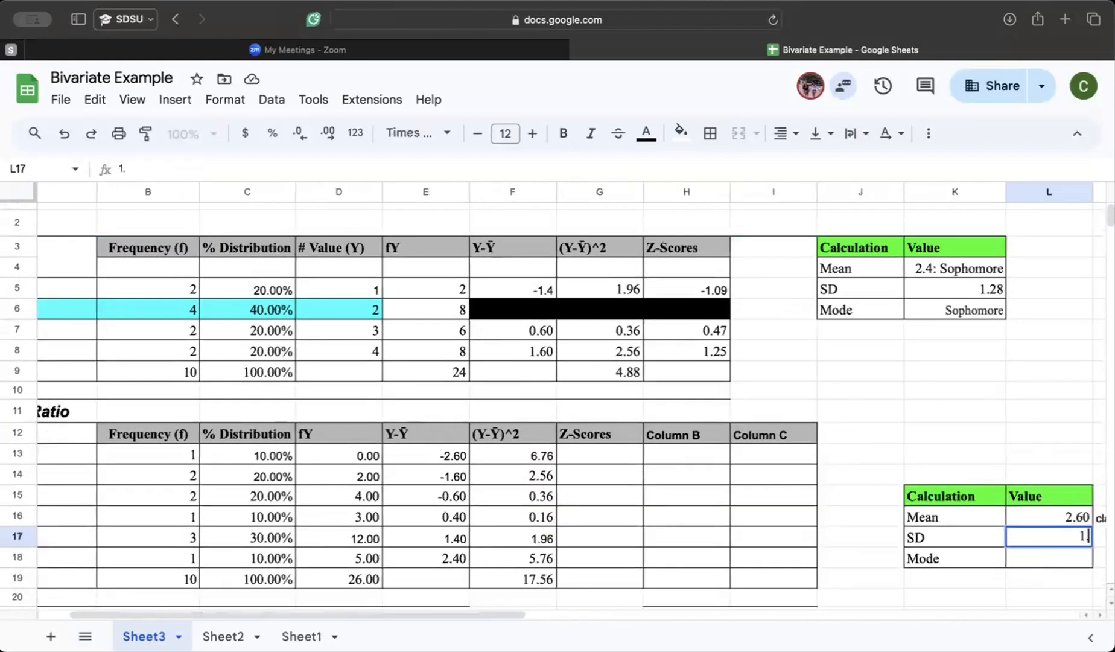
{"action": "type", "text": "397"}
{"action": "left_click", "coordinate": [955, 499]}
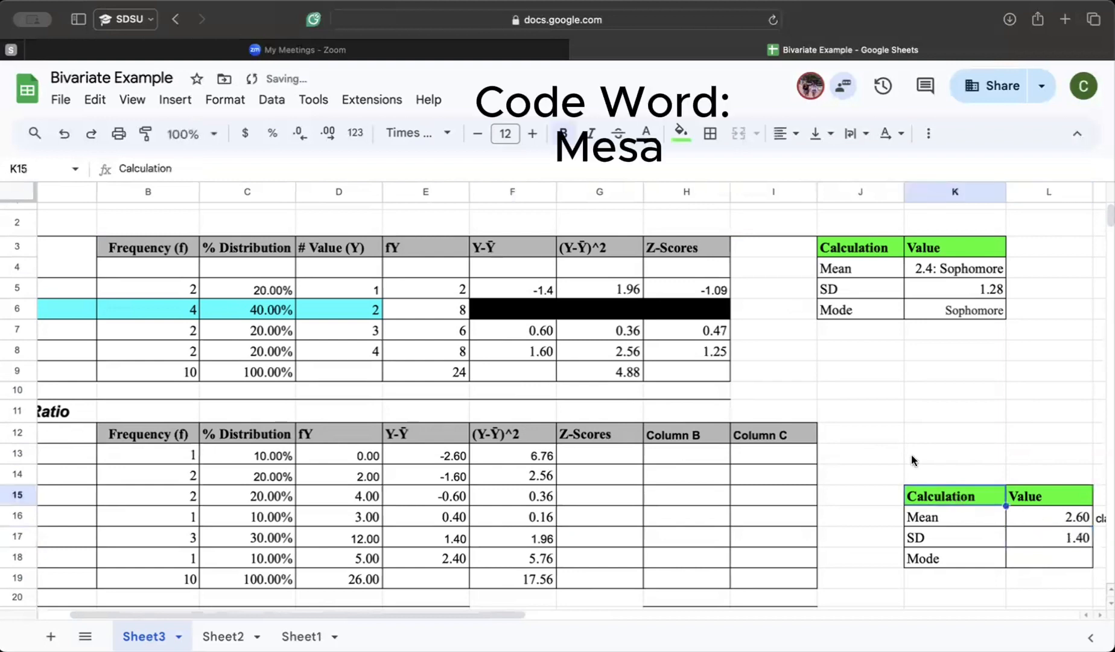
Step: Examine the categories and frequency total of the Ordinal table and compare them with the Interval-Ratio table
{"action": "left_click", "coordinate": [911, 454]}
{"action": "scroll", "coordinate": [911, 454], "scroll_direction": "down", "scroll_amount": 2}
{"action": "scroll", "coordinate": [911, 454], "scroll_direction": "left", "scroll_amount": 1}
{"action": "scroll", "coordinate": [241, 458], "scroll_direction": "up", "scroll_amount": 3}
{"action": "left_click", "coordinate": [120, 474]}
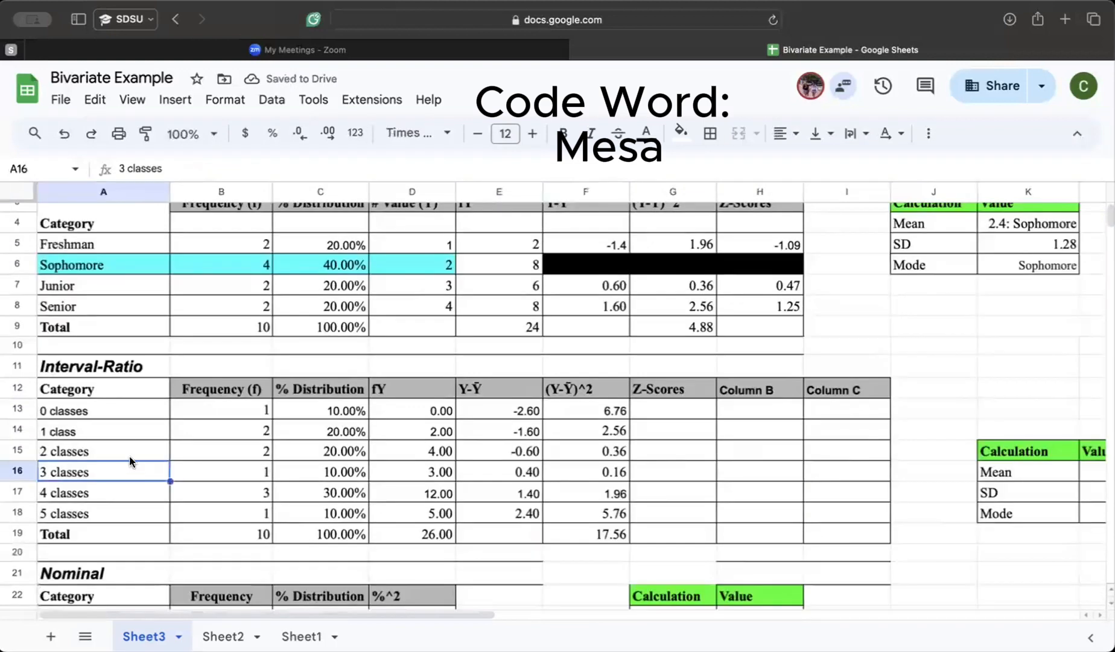
{"action": "scroll", "coordinate": [110, 486], "scroll_direction": "up", "scroll_amount": 2}
{"action": "left_click_drag", "start_coordinate": [100, 305], "coordinate": [104, 358]}
{"action": "left_click", "coordinate": [241, 385]}
{"action": "scroll", "coordinate": [242, 385], "scroll_direction": "down", "scroll_amount": 1}
{"action": "scroll", "coordinate": [242, 385], "scroll_direction": "right", "scroll_amount": 1}
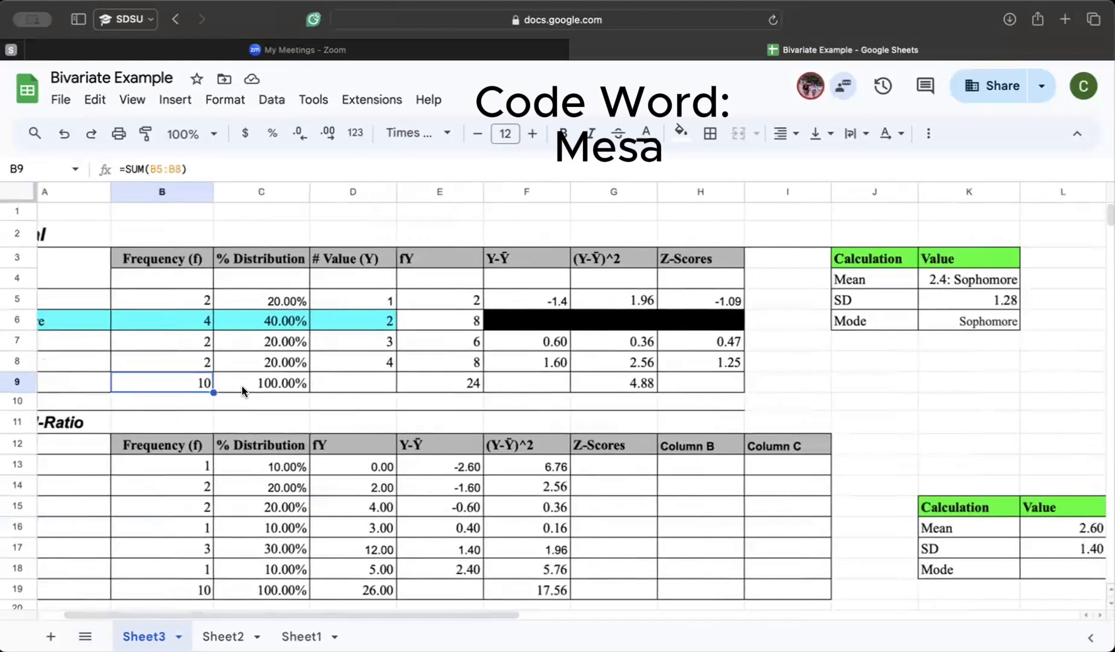
Step: Examine the categories and frequencies in the Ordinal table and compare them with the Interval-Ratio table
{"action": "scroll", "coordinate": [118, 237], "scroll_direction": "down", "scroll_amount": 1}
{"action": "scroll", "coordinate": [117, 237], "scroll_direction": "left", "scroll_amount": 1}
{"action": "left_click_drag", "start_coordinate": [111, 226], "coordinate": [218, 339]}
{"action": "scroll", "coordinate": [456, 291], "scroll_direction": "up", "scroll_amount": 1}
{"action": "left_click", "coordinate": [160, 291]}
{"action": "scroll", "coordinate": [218, 339], "scroll_direction": "down", "scroll_amount": 1}
{"action": "scroll", "coordinate": [218, 339], "scroll_direction": "right", "scroll_amount": 1}
{"action": "scroll", "coordinate": [231, 328], "scroll_direction": "down", "scroll_amount": 2}
{"action": "scroll", "coordinate": [231, 329], "scroll_direction": "left", "scroll_amount": 1}
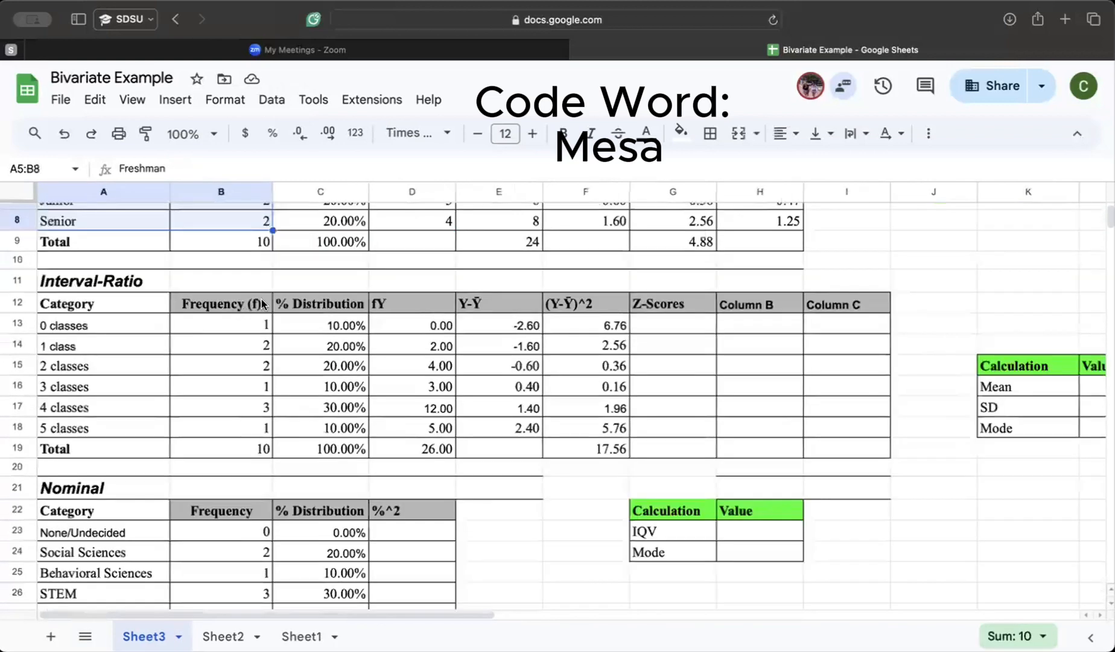
{"action": "scroll", "coordinate": [241, 292], "scroll_direction": "up", "scroll_amount": 2}
{"action": "left_click", "coordinate": [240, 293]}
Step: Examine the Interval-Ratio table's frequencies, total and percentage distribution to identify the most frequent category
{"action": "scroll", "coordinate": [209, 301], "scroll_direction": "down", "scroll_amount": 3}
{"action": "left_click_drag", "start_coordinate": [112, 329], "coordinate": [261, 456]}
{"action": "left_click", "coordinate": [261, 456]}
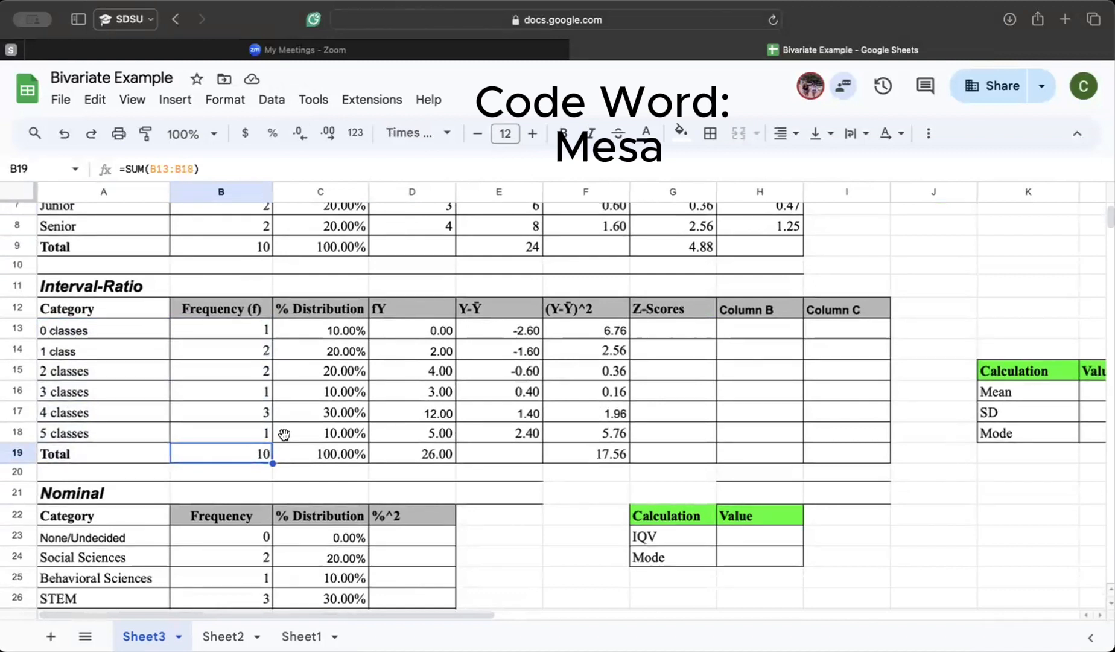
{"action": "scroll", "coordinate": [728, 443], "scroll_direction": "up", "scroll_amount": 2}
{"action": "scroll", "coordinate": [728, 443], "scroll_direction": "right", "scroll_amount": 2}
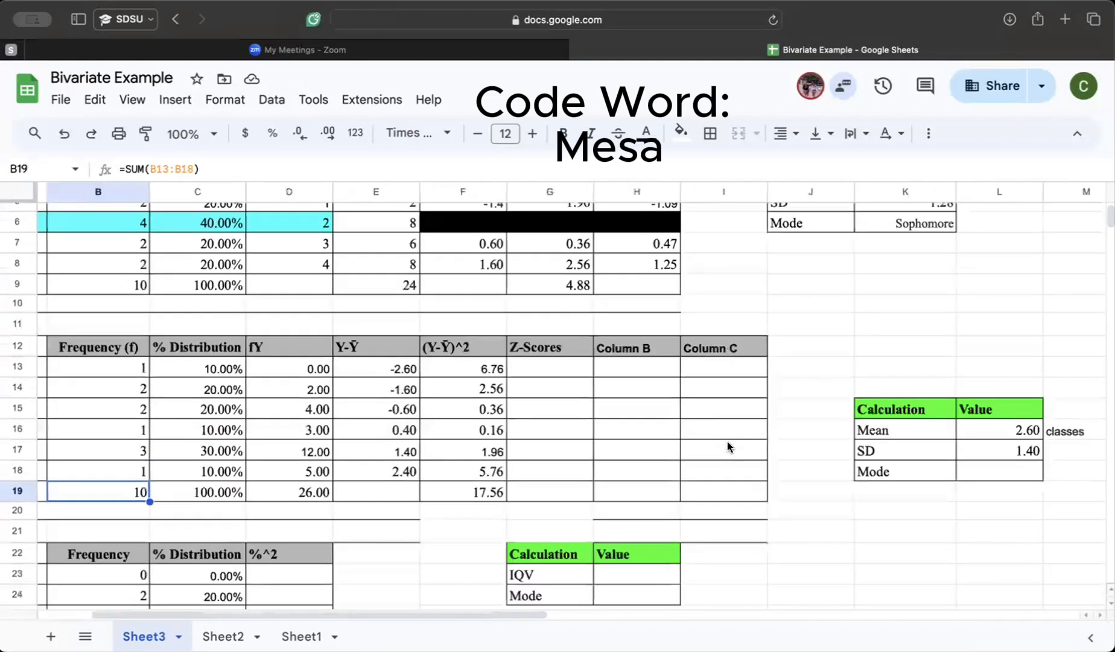
{"action": "scroll", "coordinate": [728, 441], "scroll_direction": "up", "scroll_amount": 2}
{"action": "scroll", "coordinate": [728, 441], "scroll_direction": "down", "scroll_amount": 1}
{"action": "scroll", "coordinate": [687, 471], "scroll_direction": "down", "scroll_amount": 1}
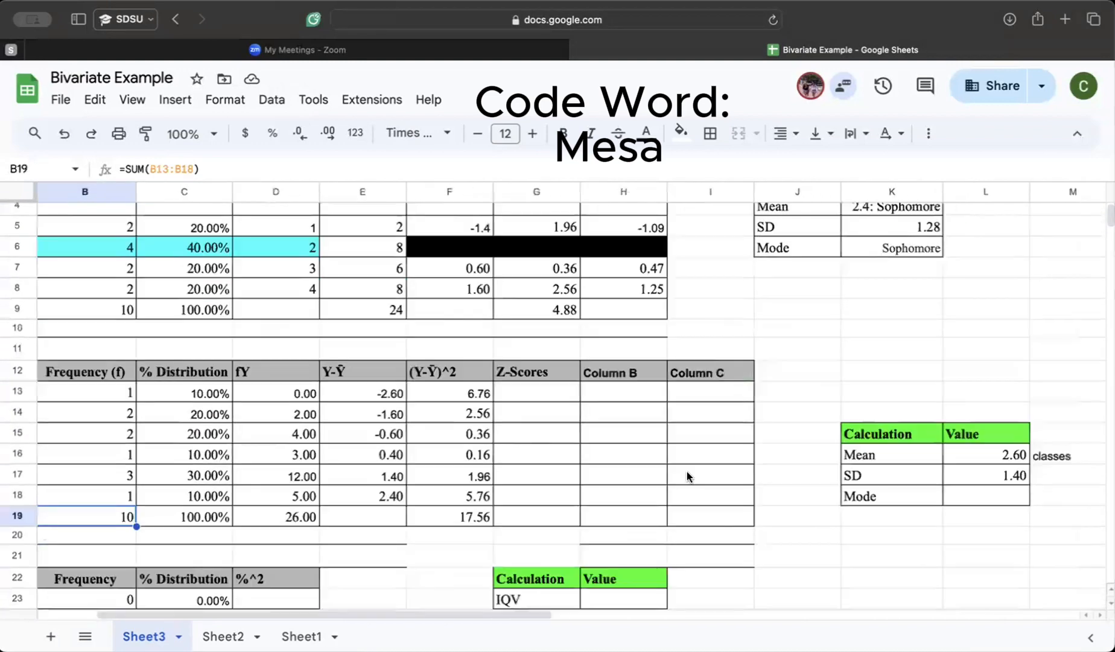
{"action": "scroll", "coordinate": [687, 472], "scroll_direction": "left", "scroll_amount": 3}
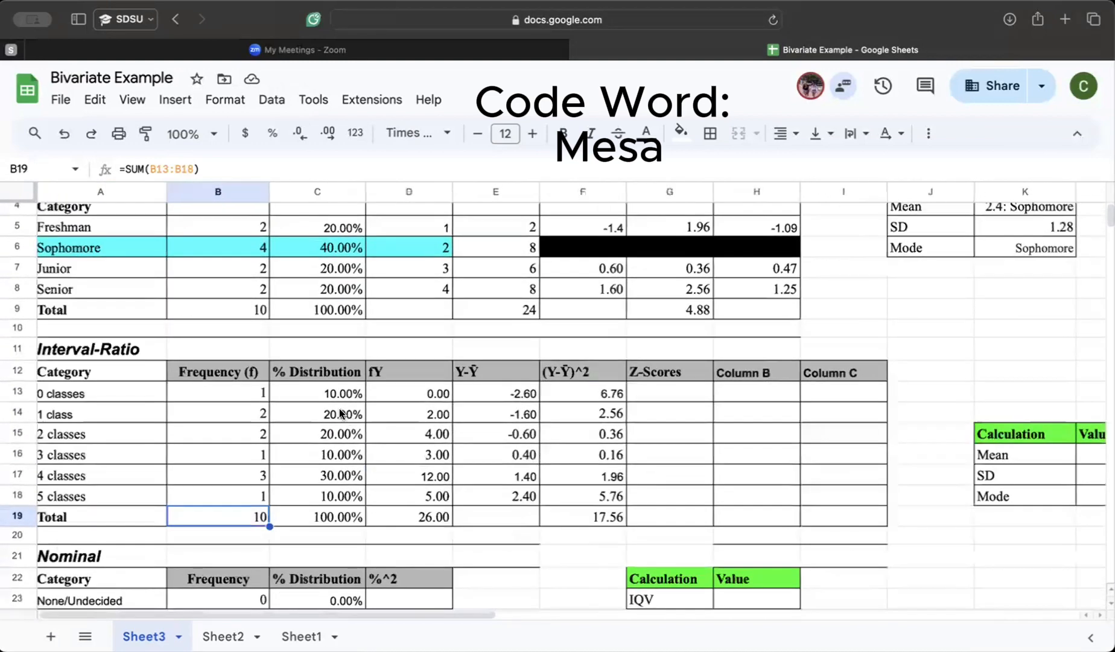
{"action": "left_click", "coordinate": [341, 414]}
{"action": "left_click", "coordinate": [324, 456]}
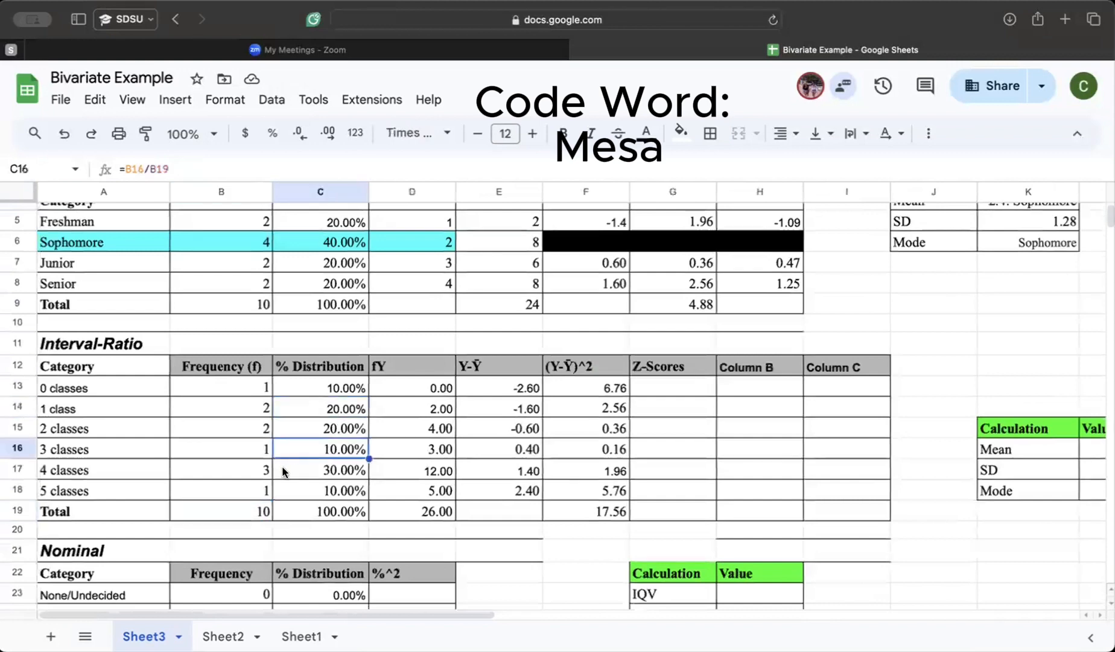
{"action": "left_click", "coordinate": [268, 471]}
Step: Enter "4 classes" as the Mode in the Interval-Ratio calculation table
{"action": "scroll", "coordinate": [777, 435], "scroll_direction": "right", "scroll_amount": 2}
{"action": "scroll", "coordinate": [943, 541], "scroll_direction": "up", "scroll_amount": 2}
{"action": "scroll", "coordinate": [942, 542], "scroll_direction": "right", "scroll_amount": 2}
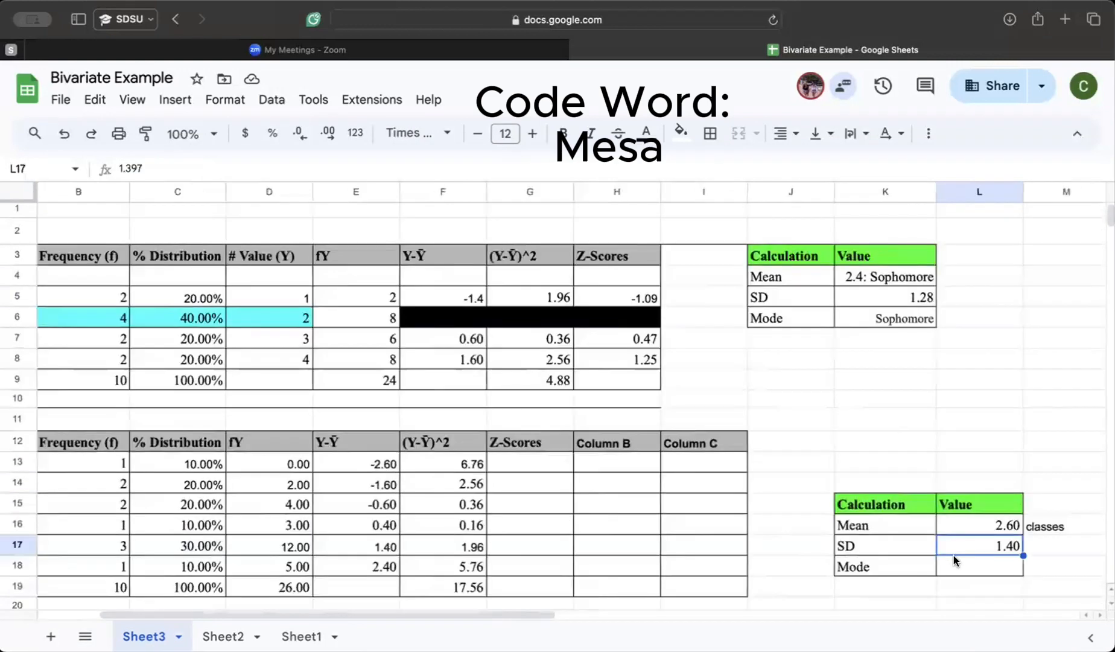
{"action": "left_click", "coordinate": [951, 560]}
{"action": "type", "text": "4 classes"}
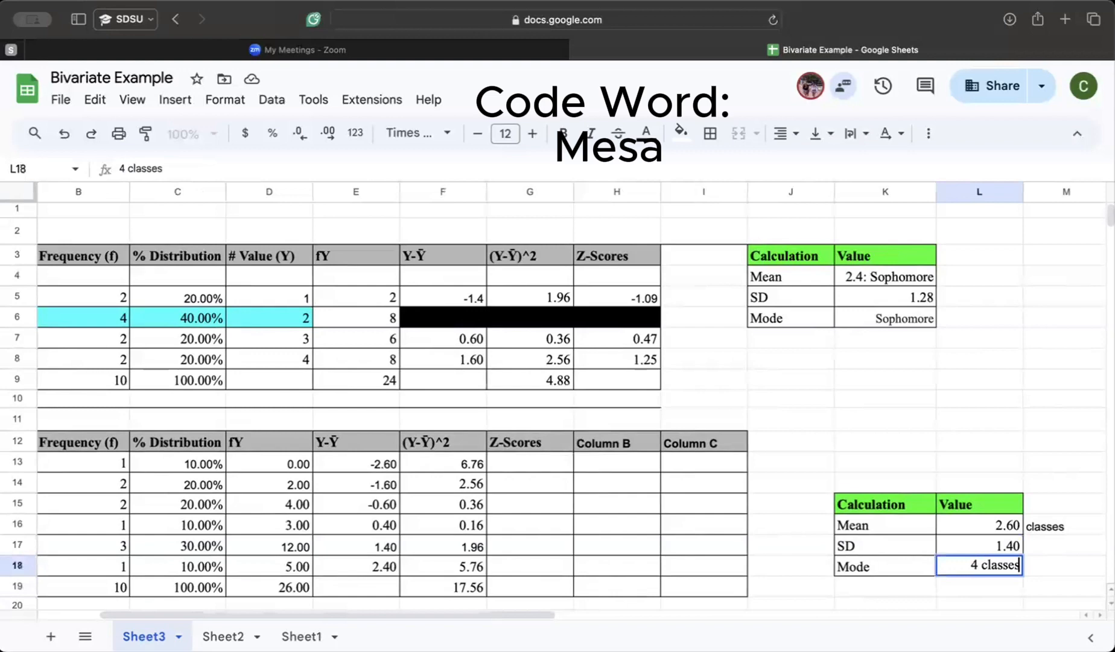
{"action": "left_click", "coordinate": [970, 488]}
Step: Calculate the Z-score for 0 classes in G13 by dividing its deviation by the SD, using =E13/L17
{"action": "scroll", "coordinate": [971, 482], "scroll_direction": "down", "scroll_amount": 3}
{"action": "scroll", "coordinate": [971, 483], "scroll_direction": "left", "scroll_amount": 2}
{"action": "scroll", "coordinate": [972, 483], "scroll_direction": "left", "scroll_amount": 1}
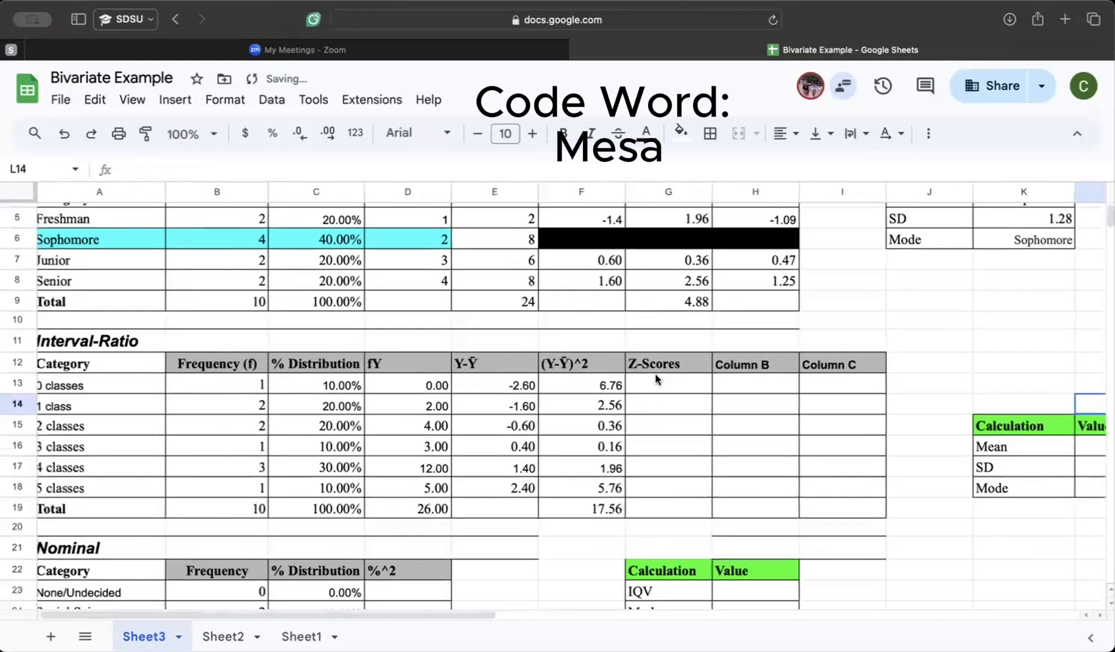
{"action": "left_click", "coordinate": [656, 377]}
{"action": "scroll", "coordinate": [702, 399], "scroll_direction": "up", "scroll_amount": 3}
{"action": "scroll", "coordinate": [703, 399], "scroll_direction": "up", "scroll_amount": 1}
{"action": "type", "text": "="}
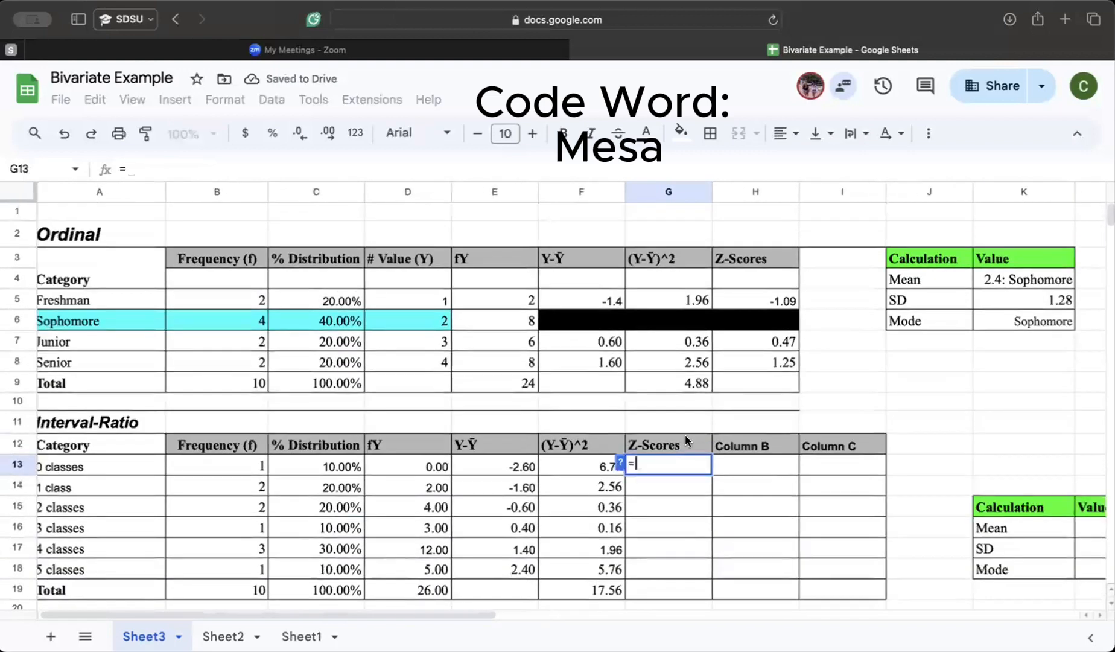
{"action": "left_click", "coordinate": [489, 473]}
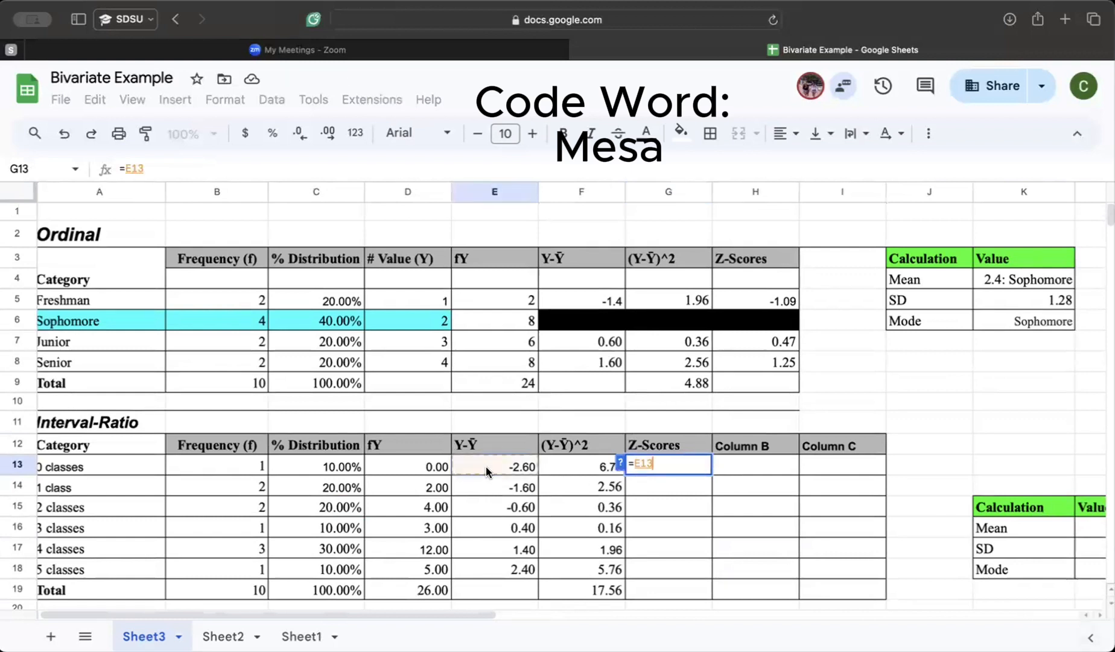
{"action": "type", "text": "/"}
{"action": "scroll", "coordinate": [941, 507], "scroll_direction": "right", "scroll_amount": 1}
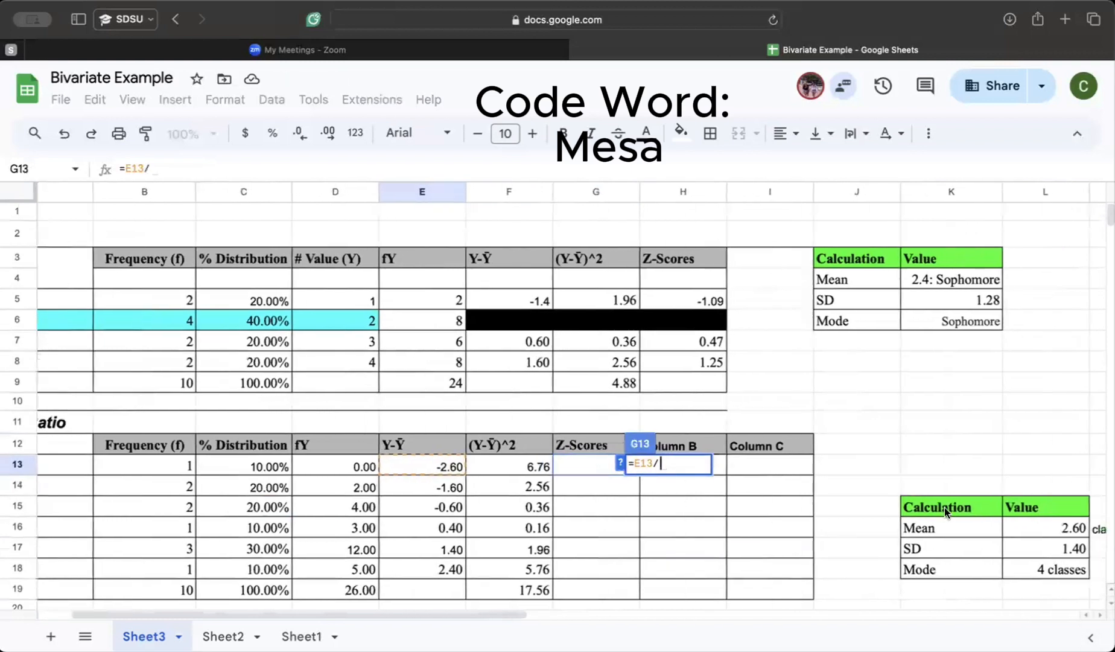
{"action": "left_click", "coordinate": [1041, 547]}
{"action": "key", "text": "Return"}
Step: Calculate the Z-score for 1 class in G14 with the formula =E14/L17
{"action": "type", "text": "="}
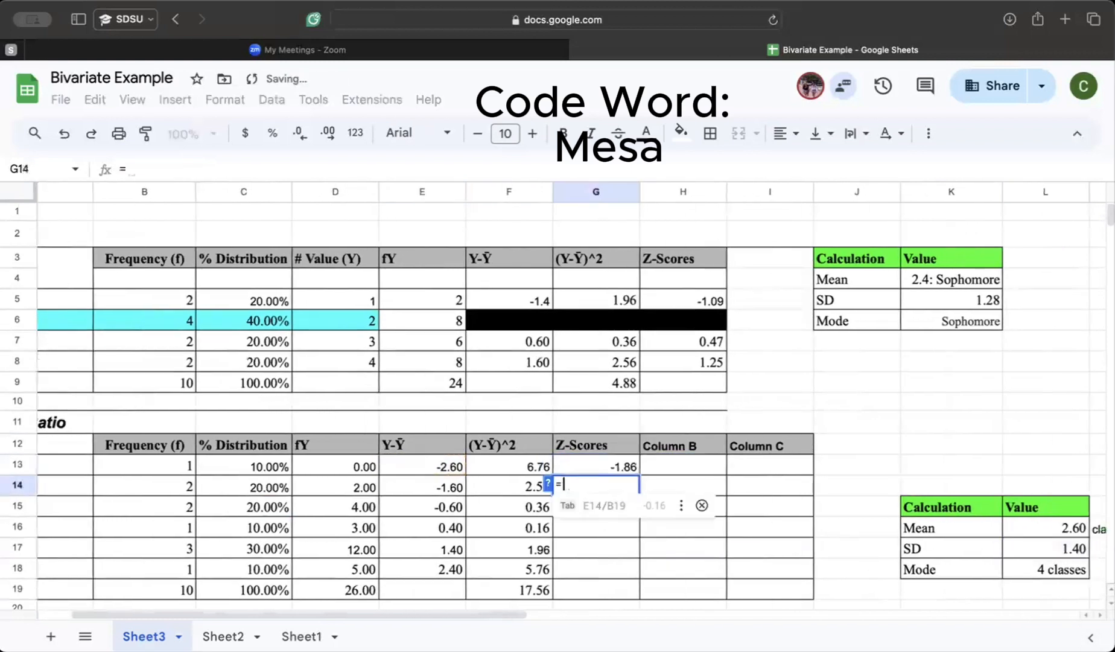
{"action": "left_click", "coordinate": [413, 487]}
{"action": "type", "text": "/"}
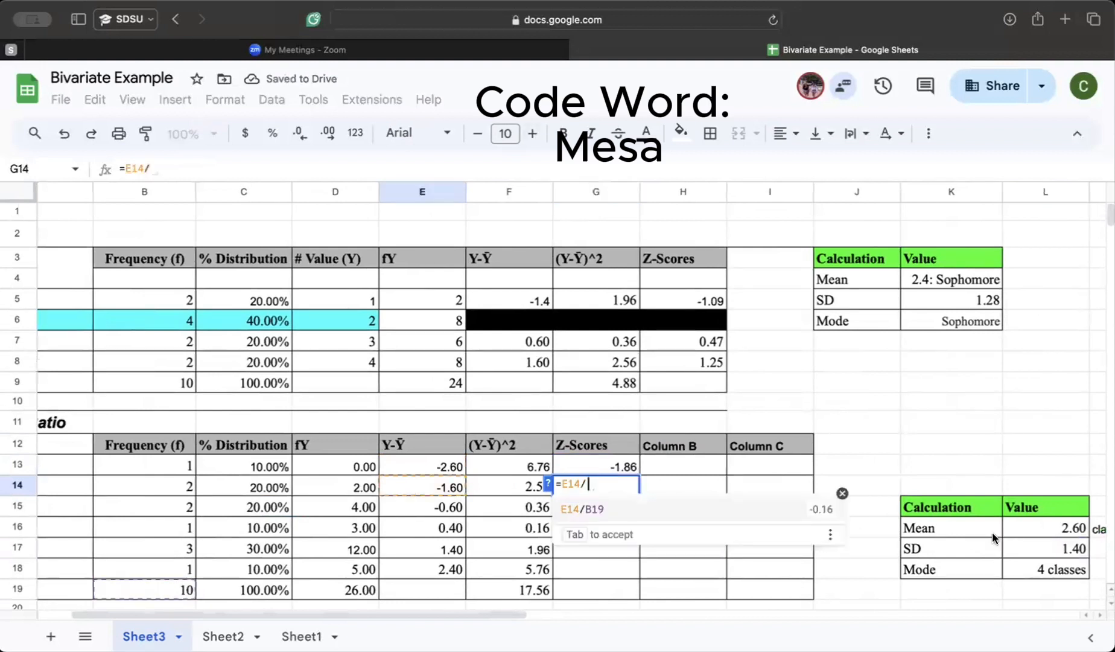
{"action": "left_click", "coordinate": [1071, 548]}
{"action": "key", "text": "Return"}
Step: Calculate the Z-score for 2 classes in G15 with the formula =E15/L17
{"action": "type", "text": "="}
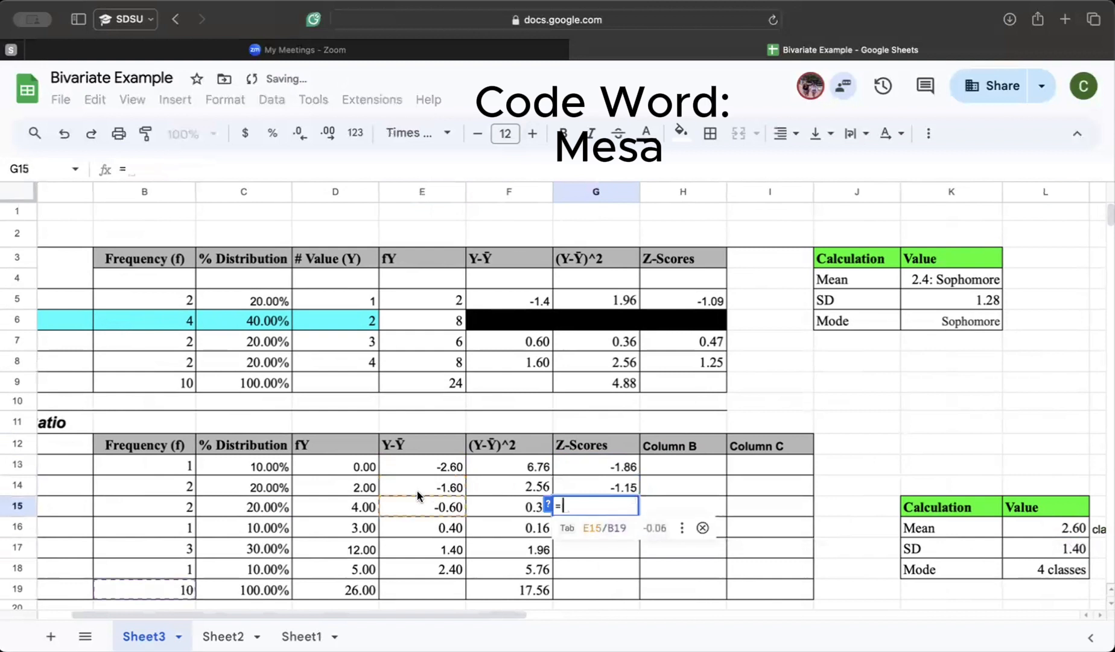
{"action": "left_click", "coordinate": [423, 506]}
{"action": "type", "text": "/"}
{"action": "left_click", "coordinate": [1067, 550]}
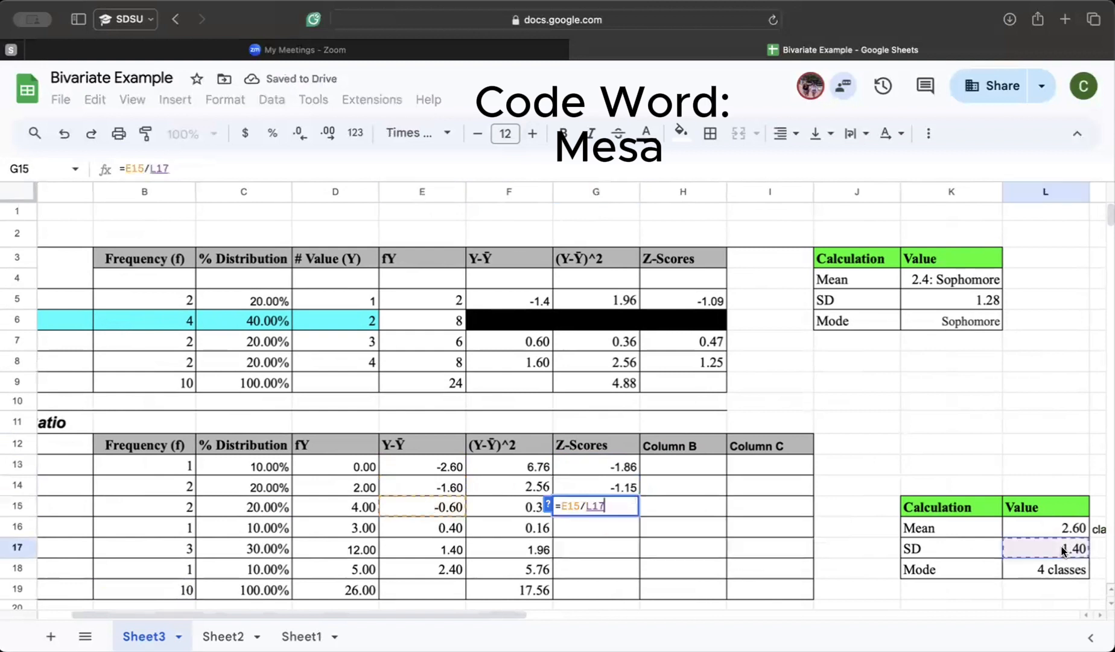
{"action": "key", "text": "Return"}
Step: Calculate the Z-score for 3 classes in G16 with the formula =E16/L17
{"action": "type", "text": "="}
{"action": "left_click", "coordinate": [437, 528]}
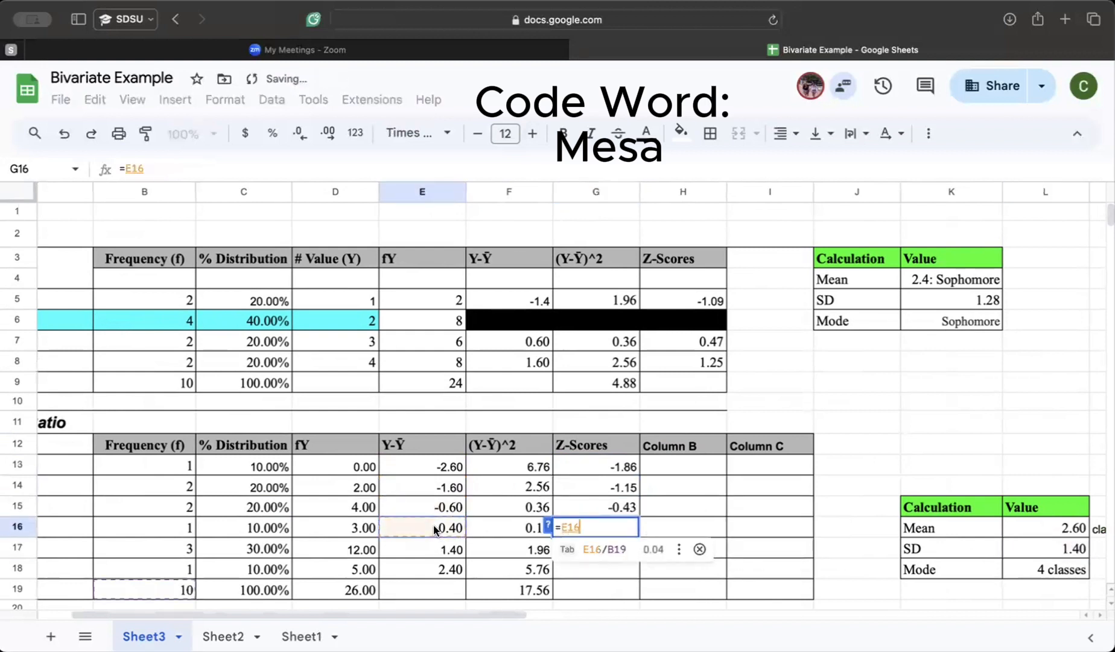
{"action": "type", "text": "/"}
{"action": "left_click", "coordinate": [1067, 549]}
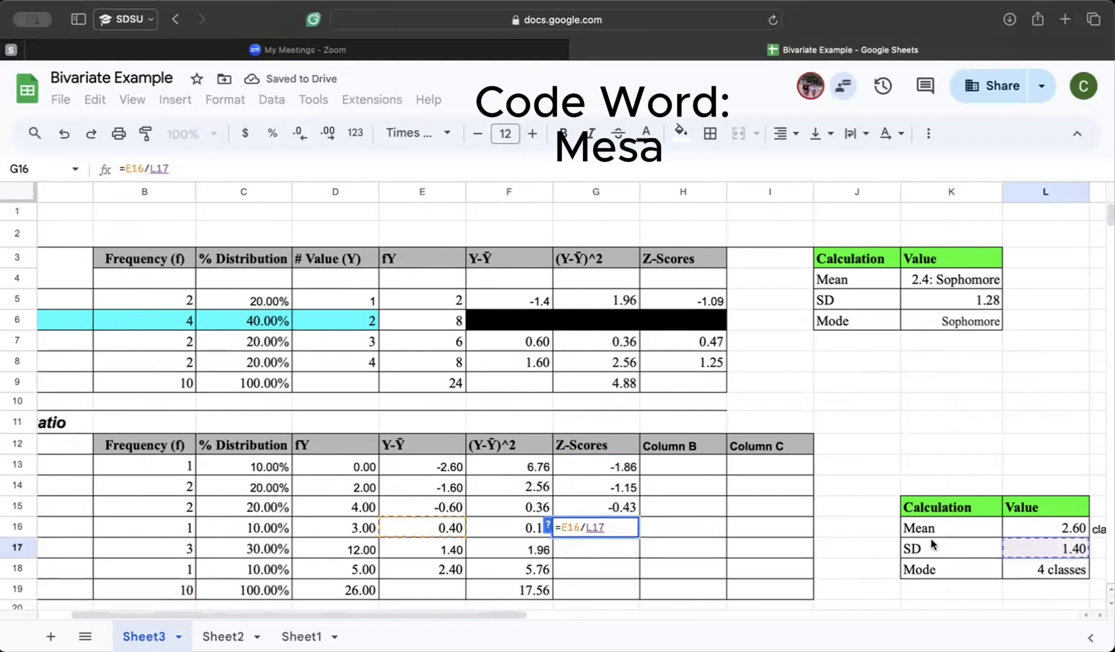
{"action": "key", "text": "Return"}
Step: Calculate the Z-score for 4 classes in G17 with the formula =E17/L17
{"action": "type", "text": "="}
{"action": "left_click", "coordinate": [452, 550]}
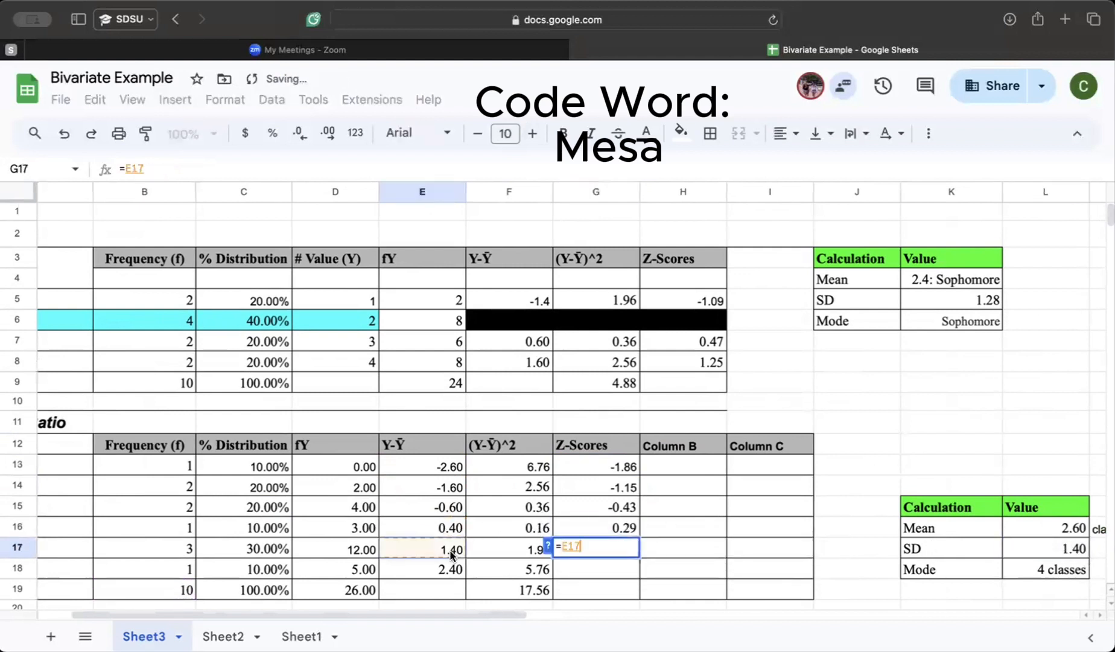
{"action": "type", "text": "/"}
{"action": "left_click", "coordinate": [1038, 549]}
{"action": "key", "text": "Return"}
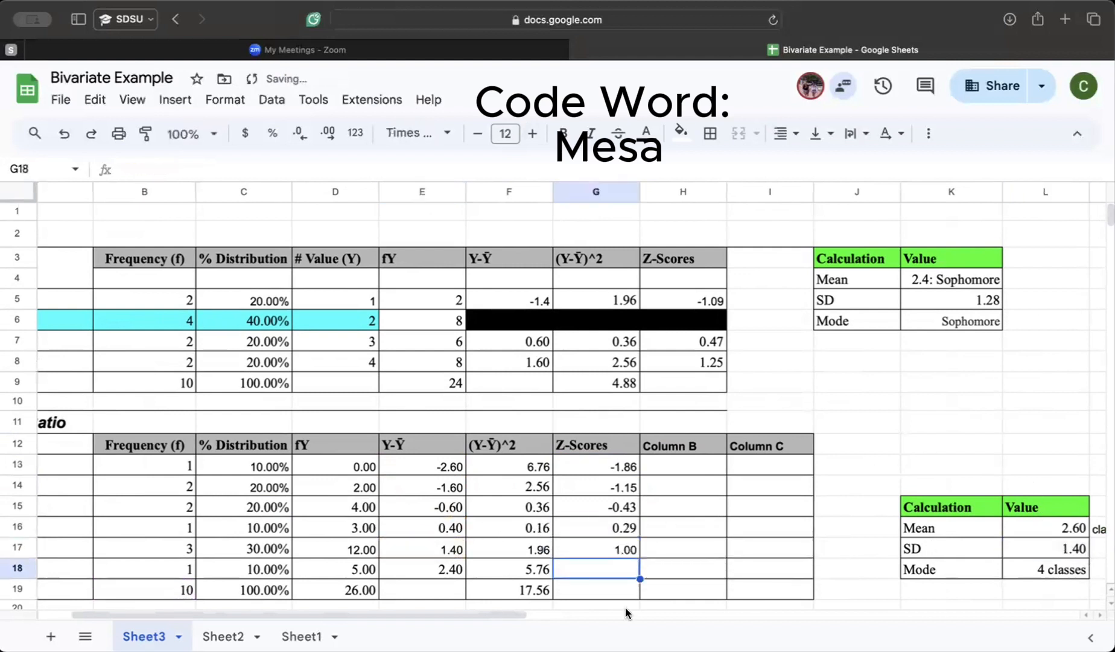
Step: Calculate the Z-score for 5 classes in G18 with the formula =E18/L17
{"action": "type", "text": "="}
{"action": "left_click", "coordinate": [439, 567]}
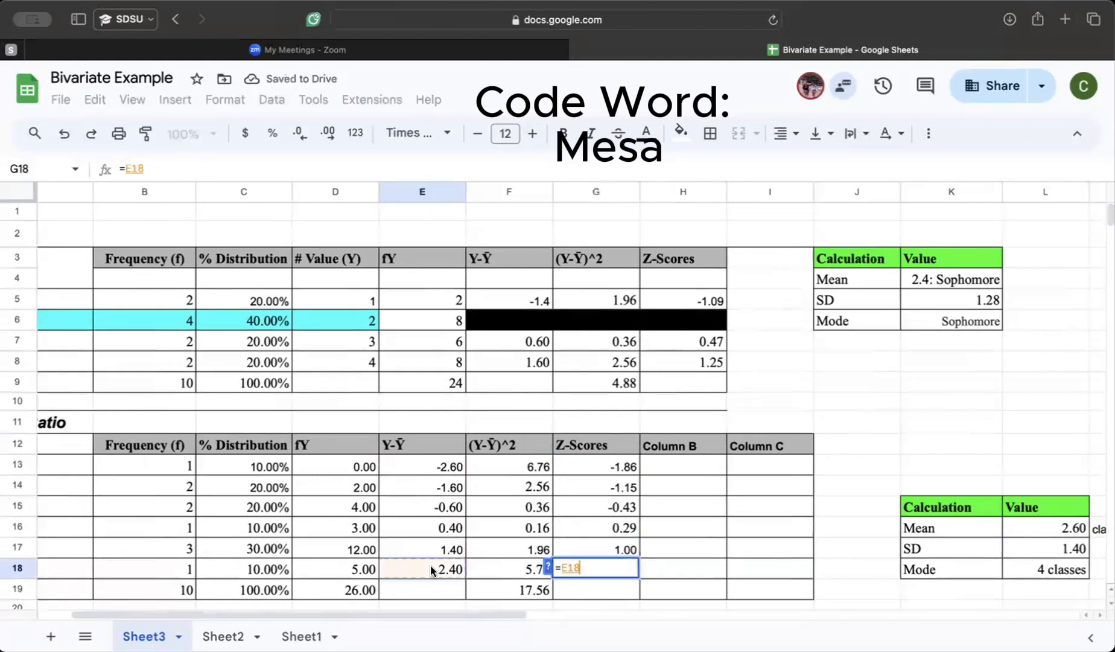
{"action": "type", "text": "/"}
{"action": "left_click", "coordinate": [1064, 549]}
{"action": "key", "text": "Return"}
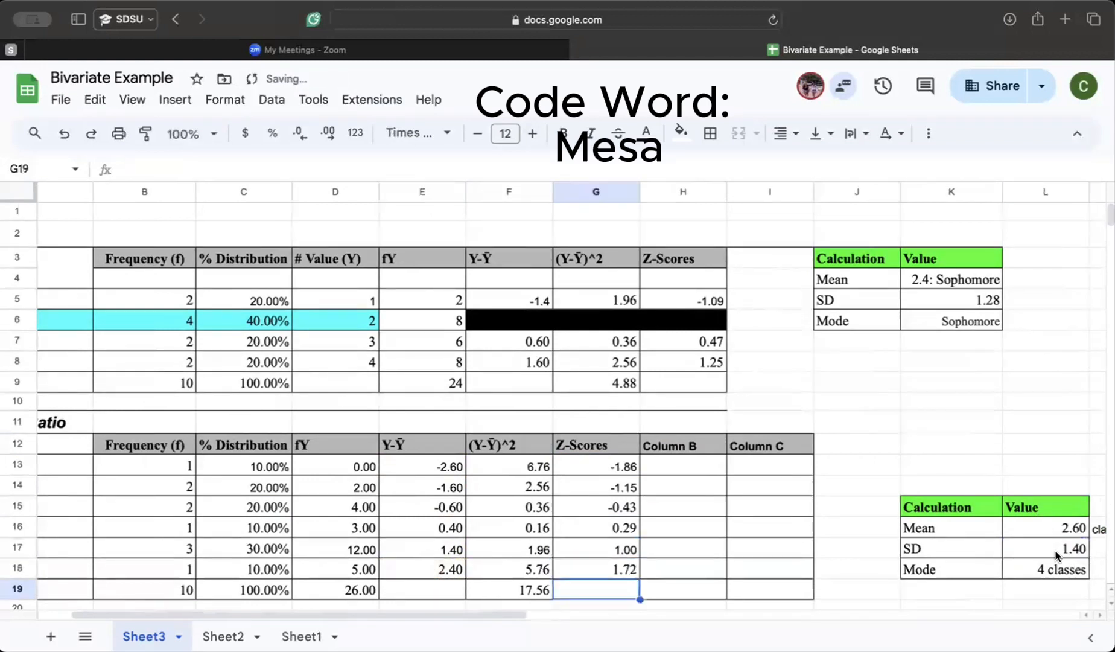
{"action": "left_click_drag", "start_coordinate": [685, 469], "coordinate": [771, 564]}
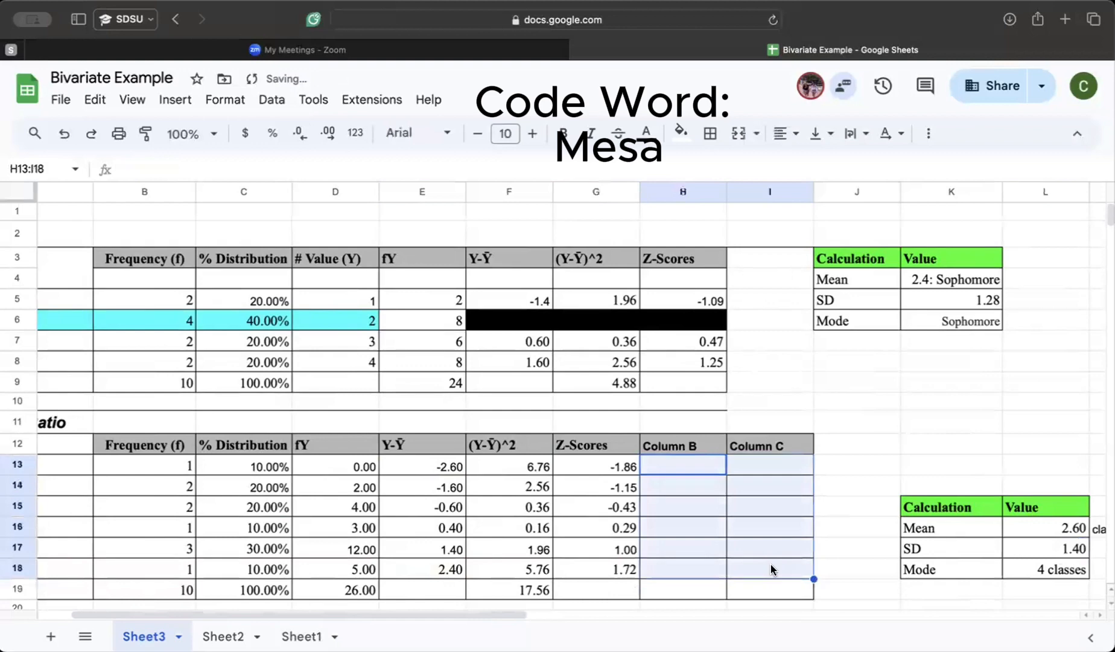
{"action": "scroll", "coordinate": [820, 500], "scroll_direction": "left", "scroll_amount": 1}
{"action": "left_click", "coordinate": [850, 510]}
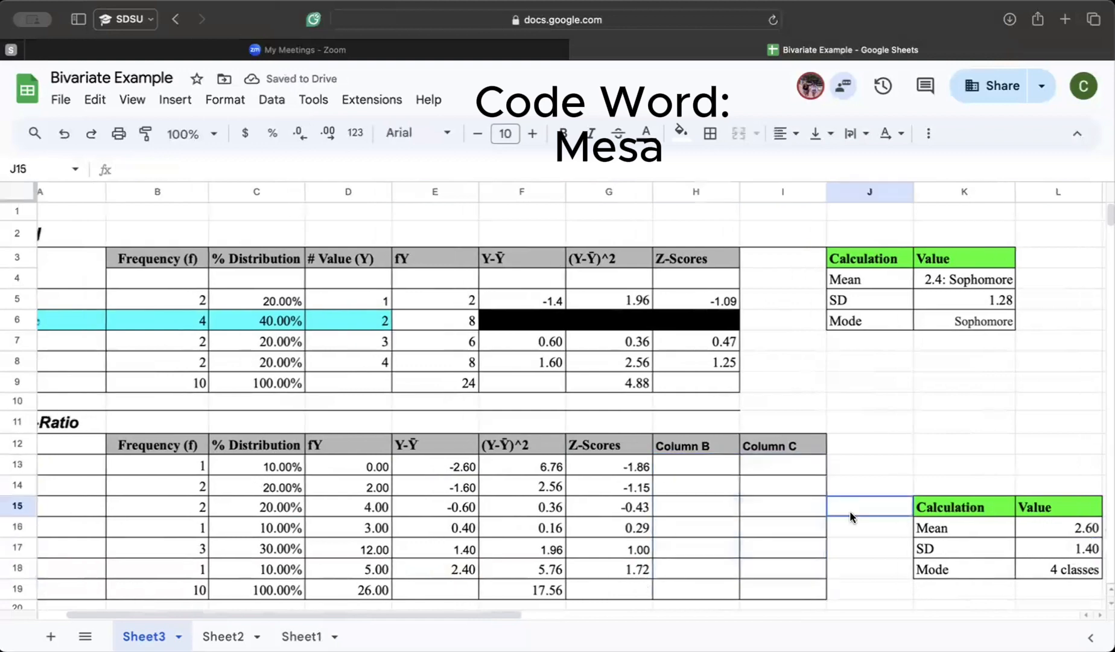
Step: Square the None/Undecided percentage in the Nominal table's %^2 column by entering =C23^2 in D23
{"action": "scroll", "coordinate": [850, 510], "scroll_direction": "down", "scroll_amount": 5}
{"action": "scroll", "coordinate": [849, 510], "scroll_direction": "left", "scroll_amount": 2}
{"action": "scroll", "coordinate": [730, 525], "scroll_direction": "left", "scroll_amount": 1}
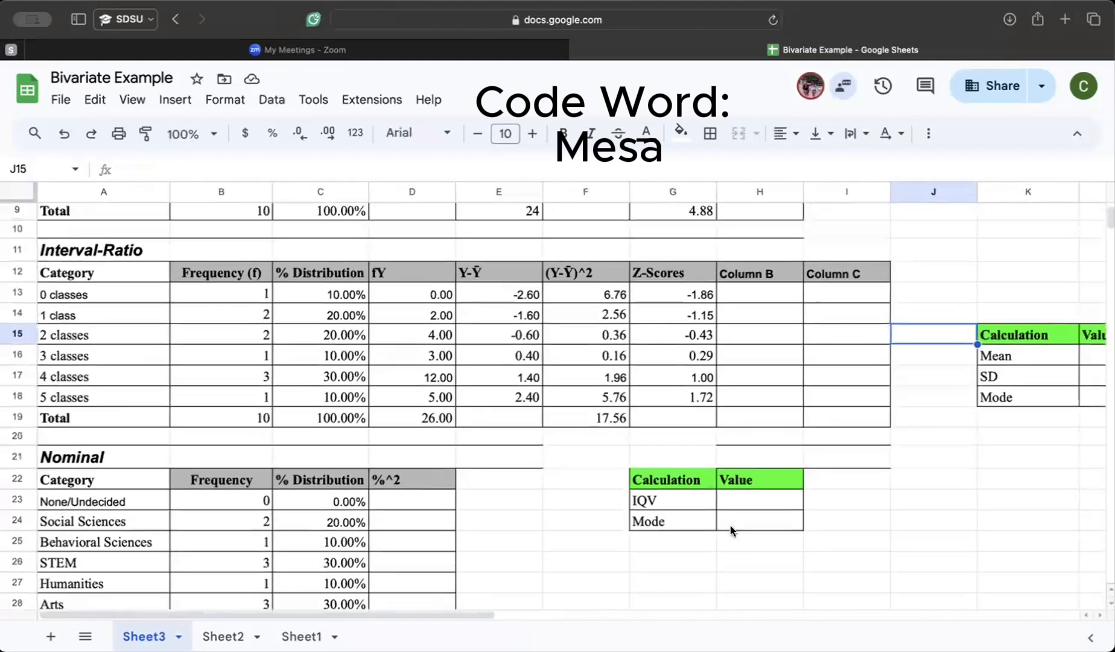
{"action": "scroll", "coordinate": [674, 517], "scroll_direction": "down", "scroll_amount": 4}
{"action": "left_click", "coordinate": [449, 397]}
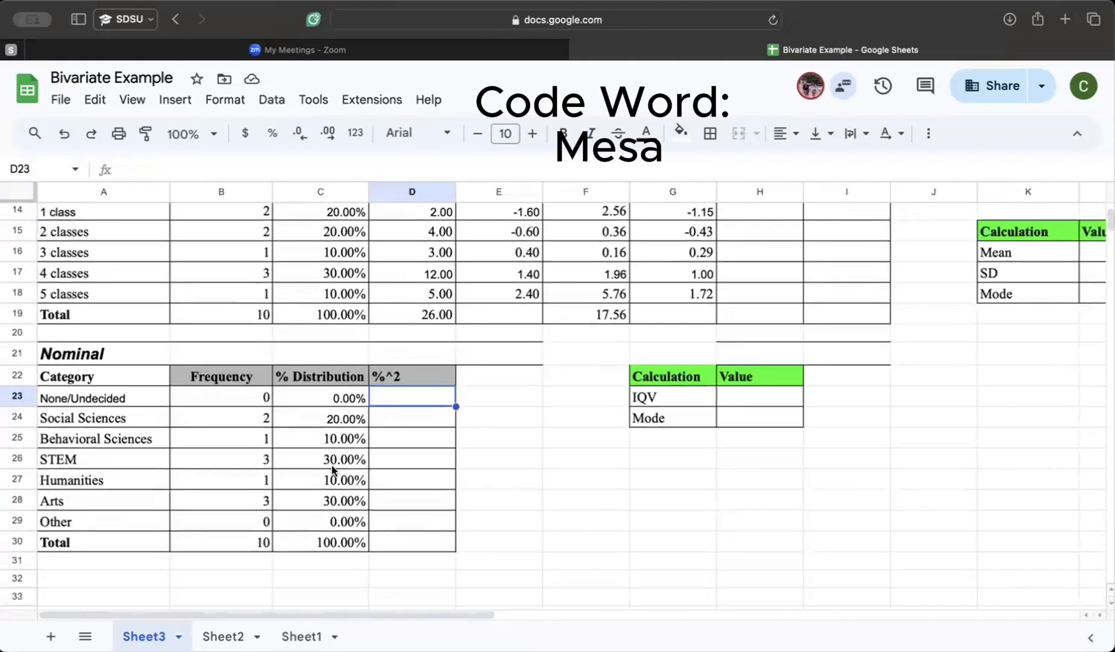
{"action": "scroll", "coordinate": [469, 482], "scroll_direction": "up", "scroll_amount": 5}
{"action": "scroll", "coordinate": [423, 496], "scroll_direction": "down", "scroll_amount": 5}
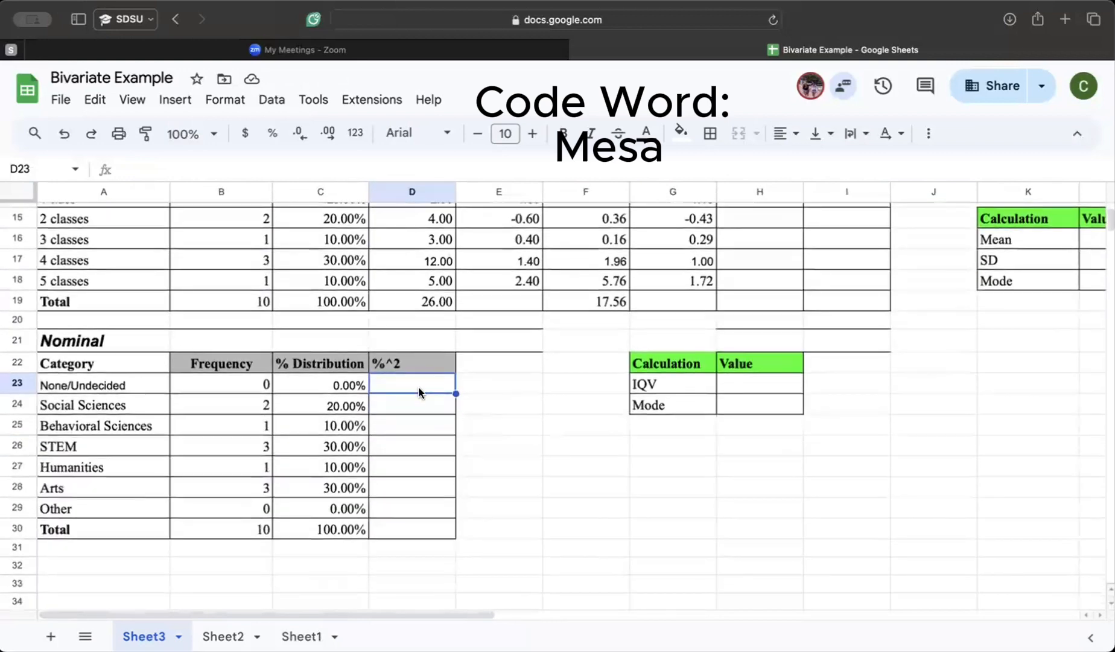
{"action": "type", "text": "="}
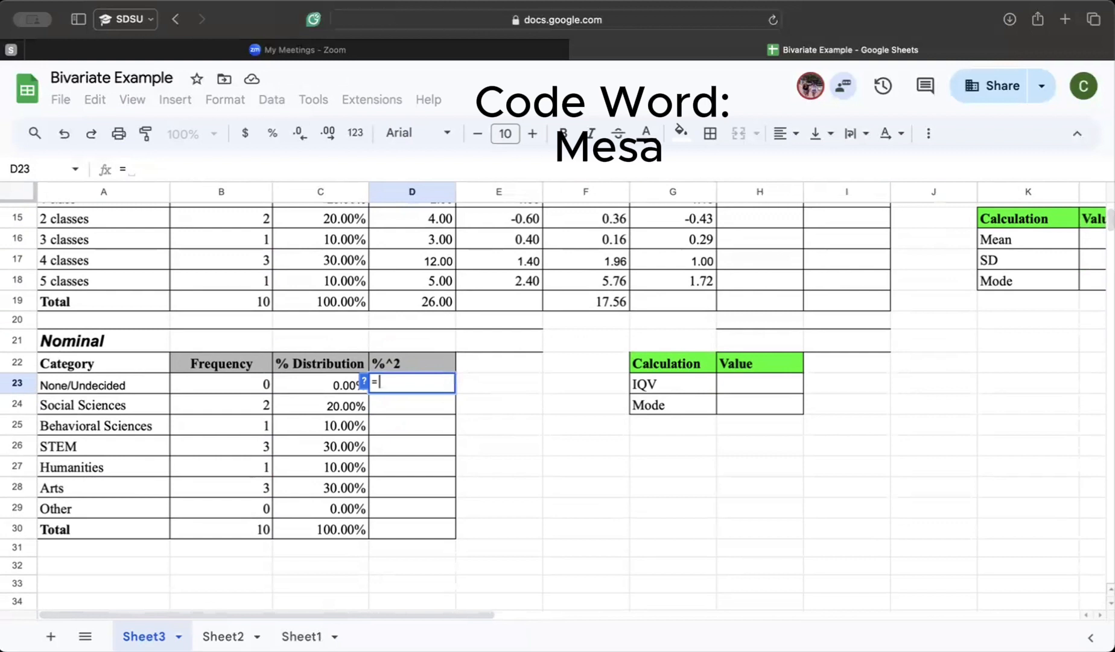
{"action": "type", "text": "C23^2"}
{"action": "key", "text": "Return"}
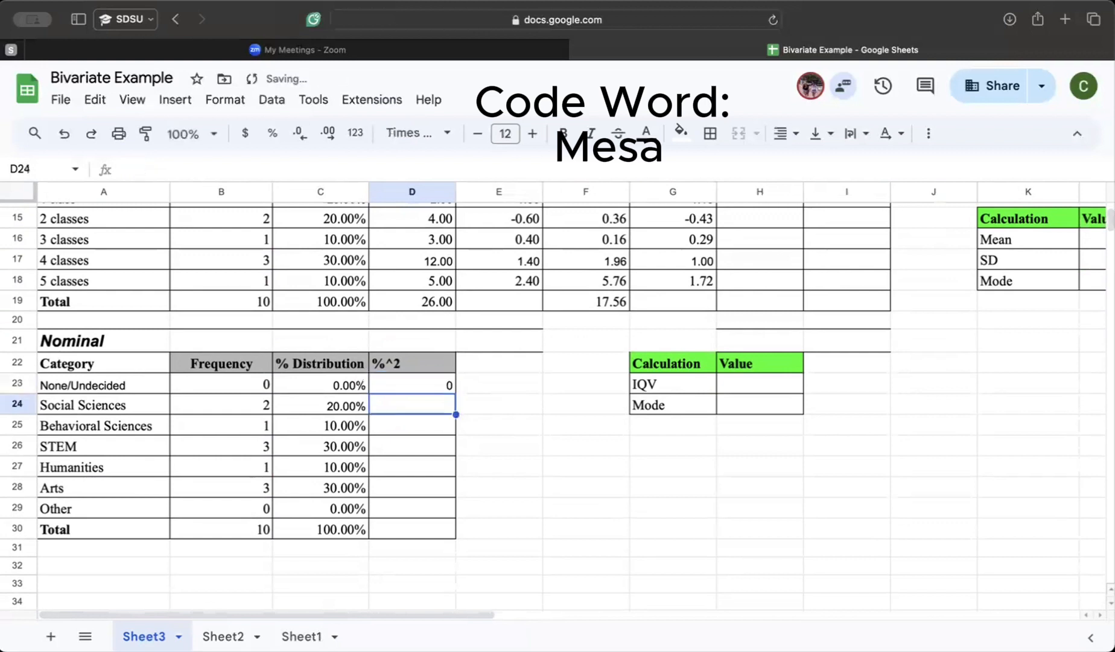
Step: Enter the squared percentages for Social Sciences (=20^2) and Behavioral Sciences (=10^2) in D24 and D25
{"action": "type", "text": "=20^2"}
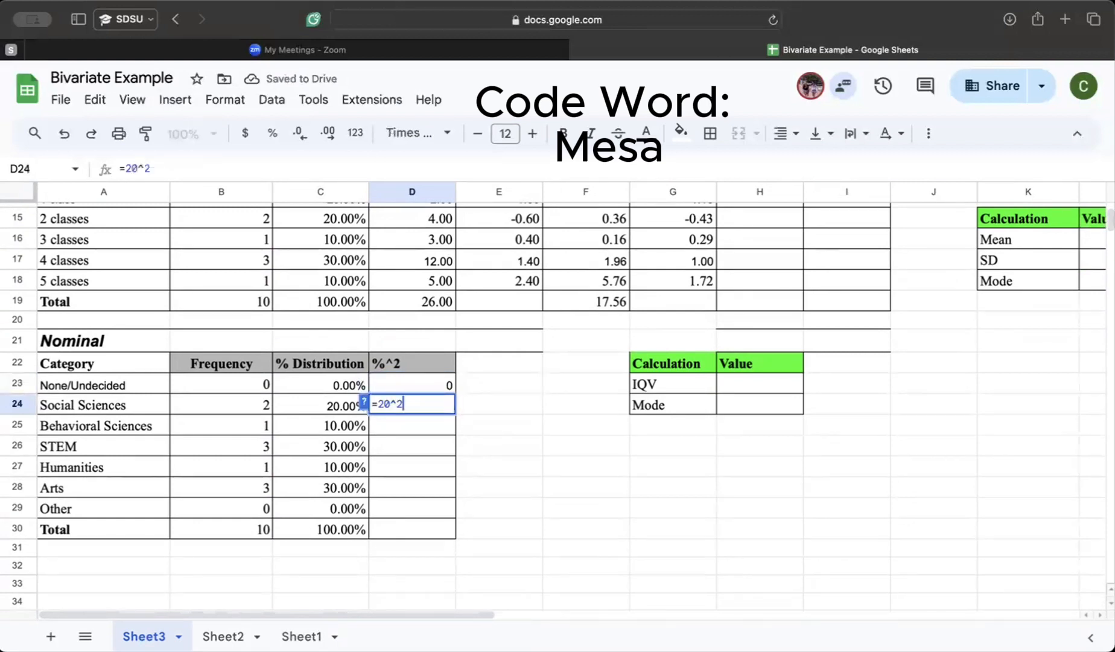
{"action": "key", "text": "Return"}
{"action": "type", "text": "=10"}
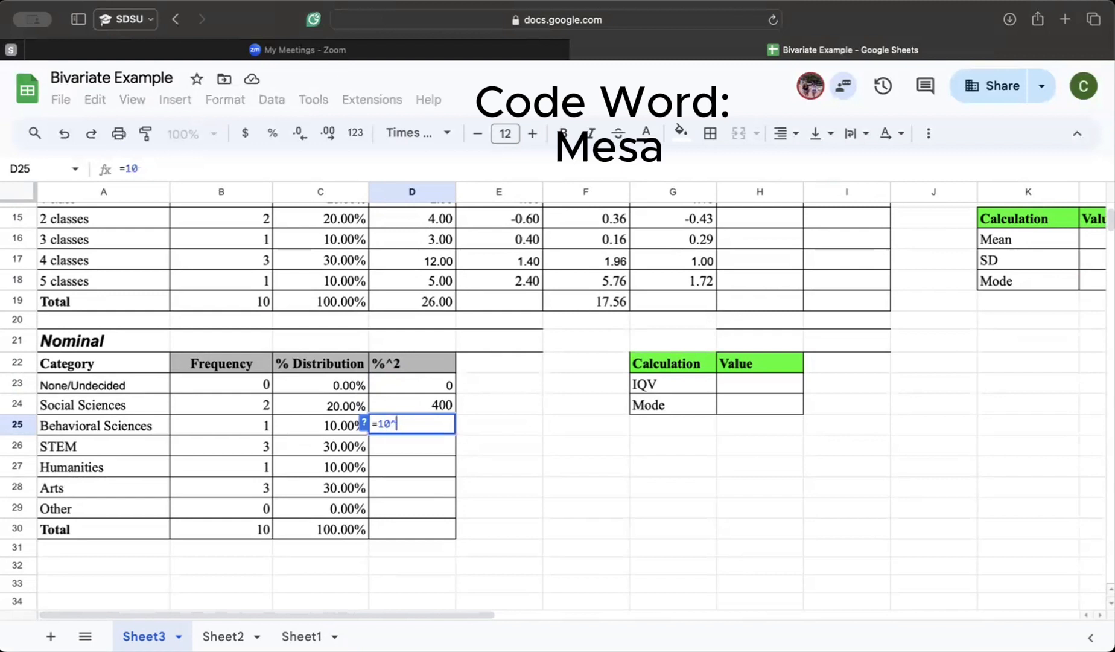
{"action": "type", "text": "^2"}
{"action": "key", "text": "Return"}
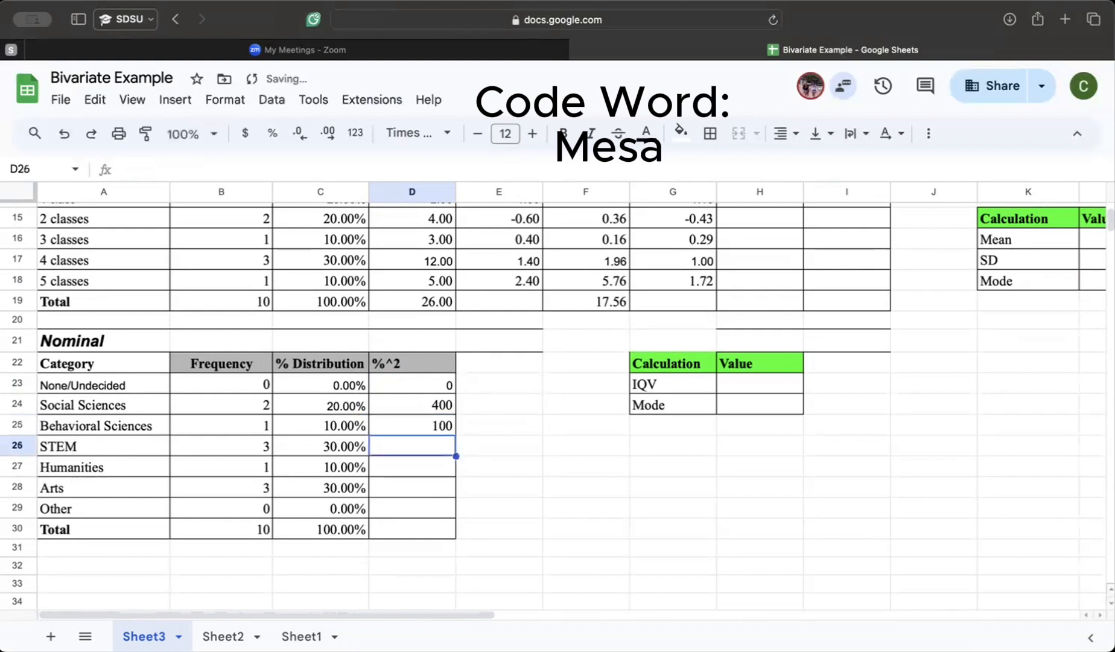
Step: Enter the squared percentages for STEM (=30^2), Humanities (=10^2), Arts (=30^2) and Other (=0) in D26 through D29
{"action": "type", "text": "=30^2"}
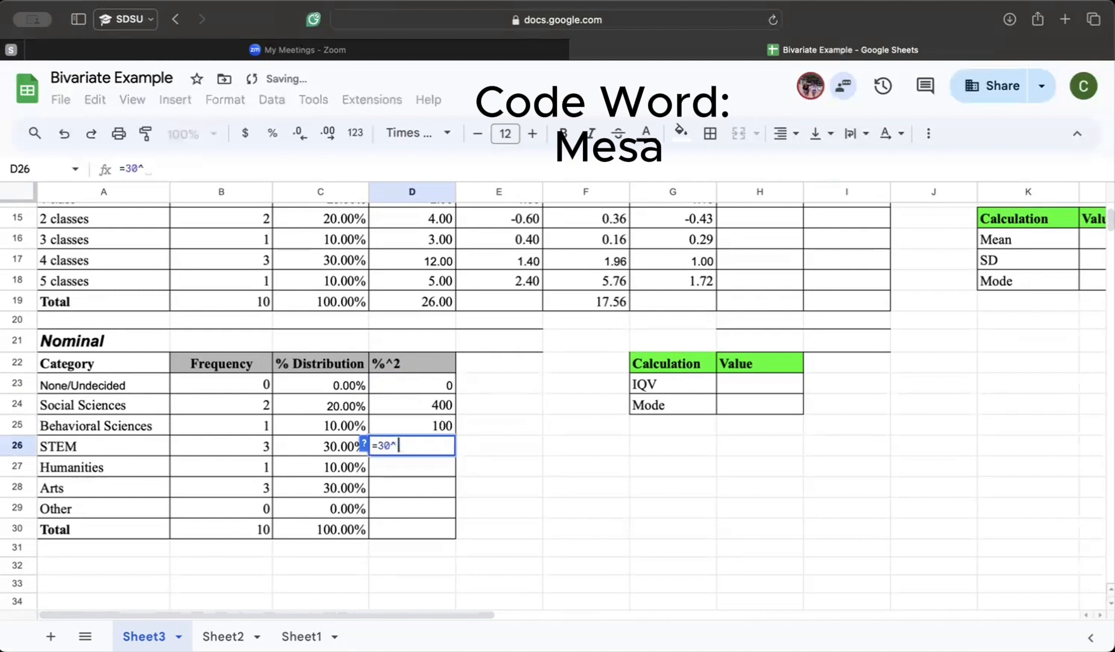
{"action": "key", "text": "Return"}
{"action": "type", "text": "=10^2"}
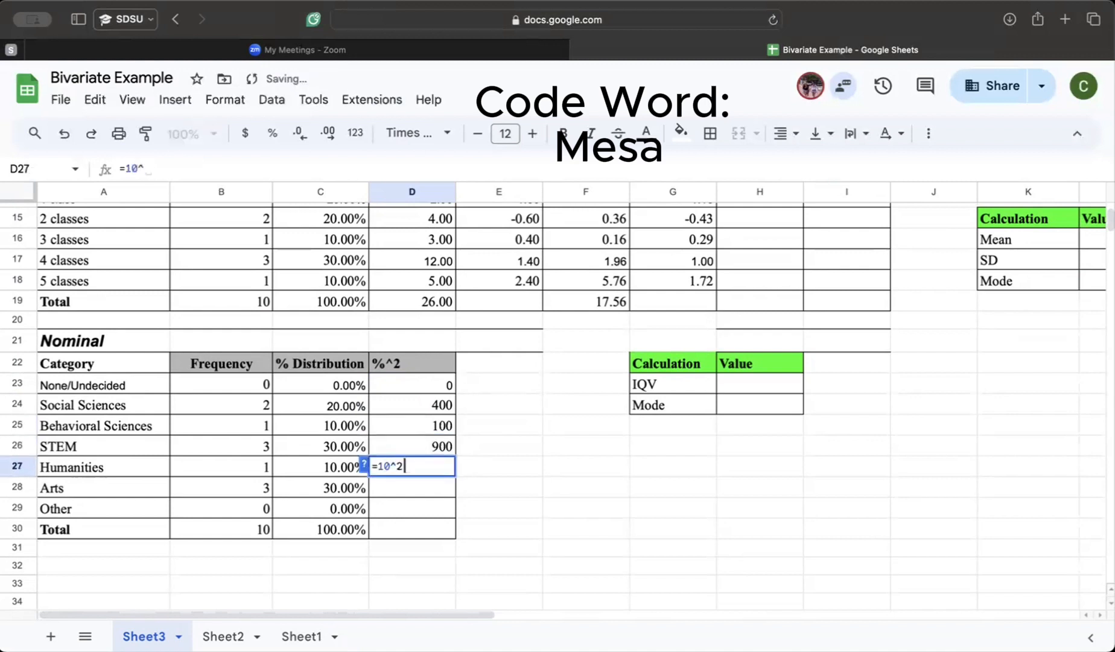
{"action": "key", "text": "Return"}
{"action": "type", "text": "=30^2"}
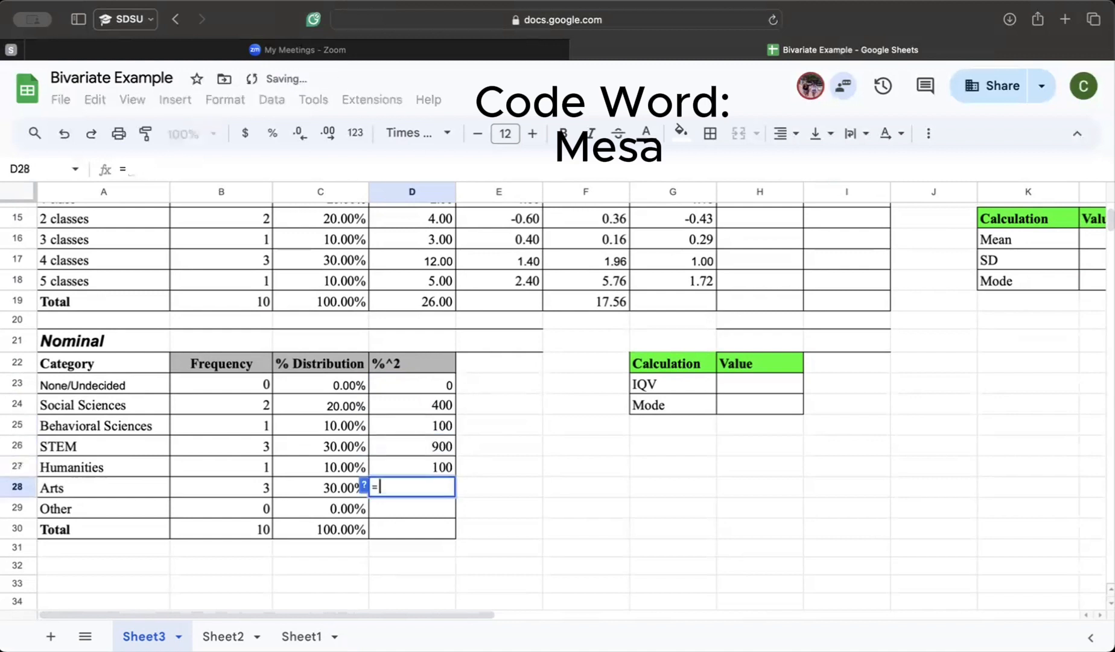
{"action": "key", "text": "Return"}
{"action": "type", "text": "="}
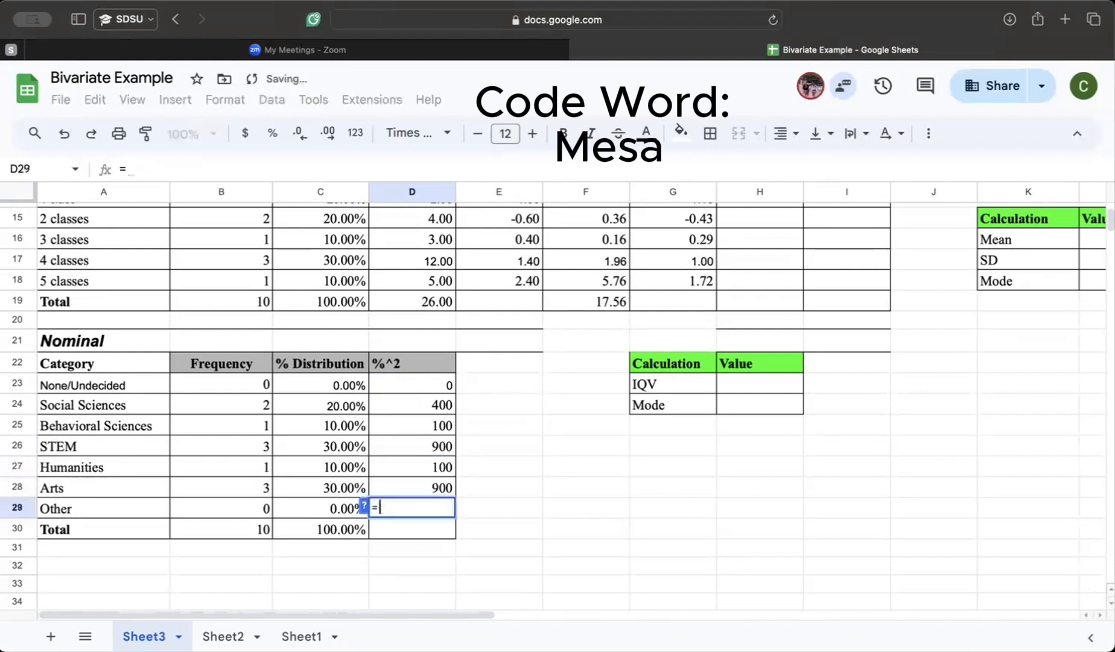
{"action": "type", "text": "0"}
{"action": "key", "text": "Tab"}
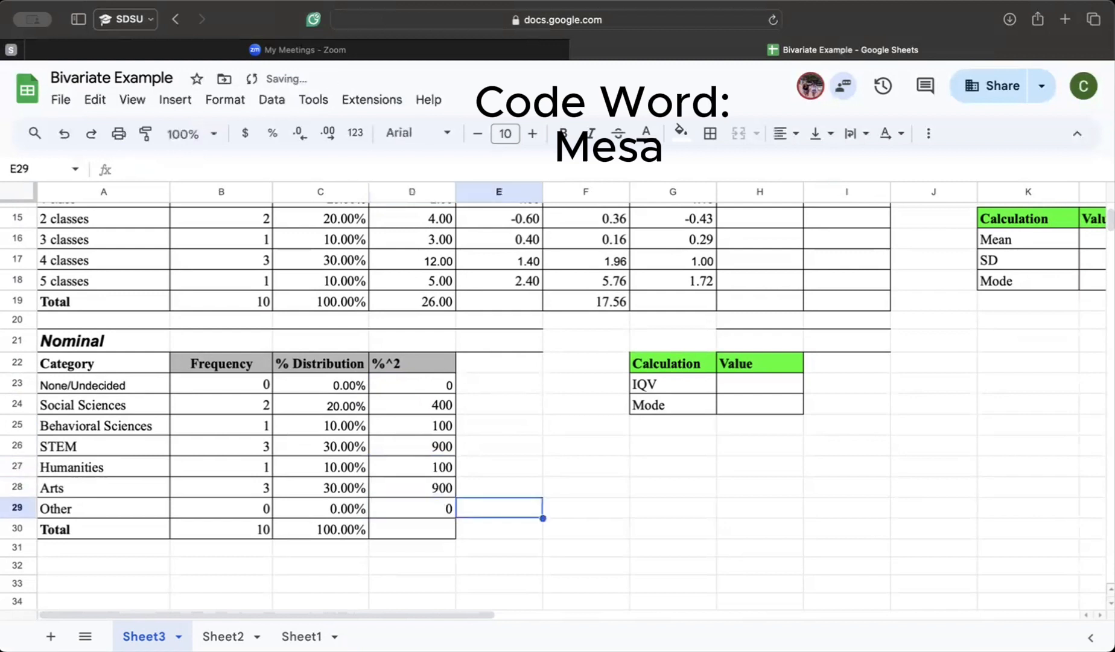
Step: Total the Nominal table's %^2 column in D30 with SUM(D23:D29)
{"action": "left_click", "coordinate": [445, 529]}
{"action": "type", "text": "="}
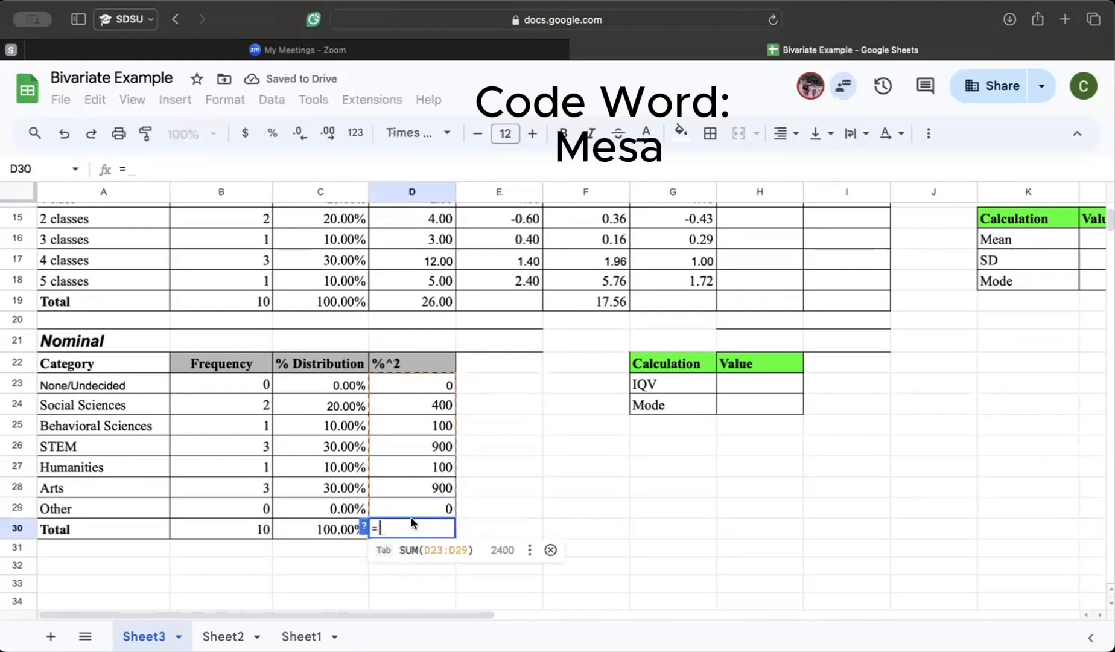
{"action": "left_click", "coordinate": [418, 550]}
{"action": "left_click", "coordinate": [533, 471]}
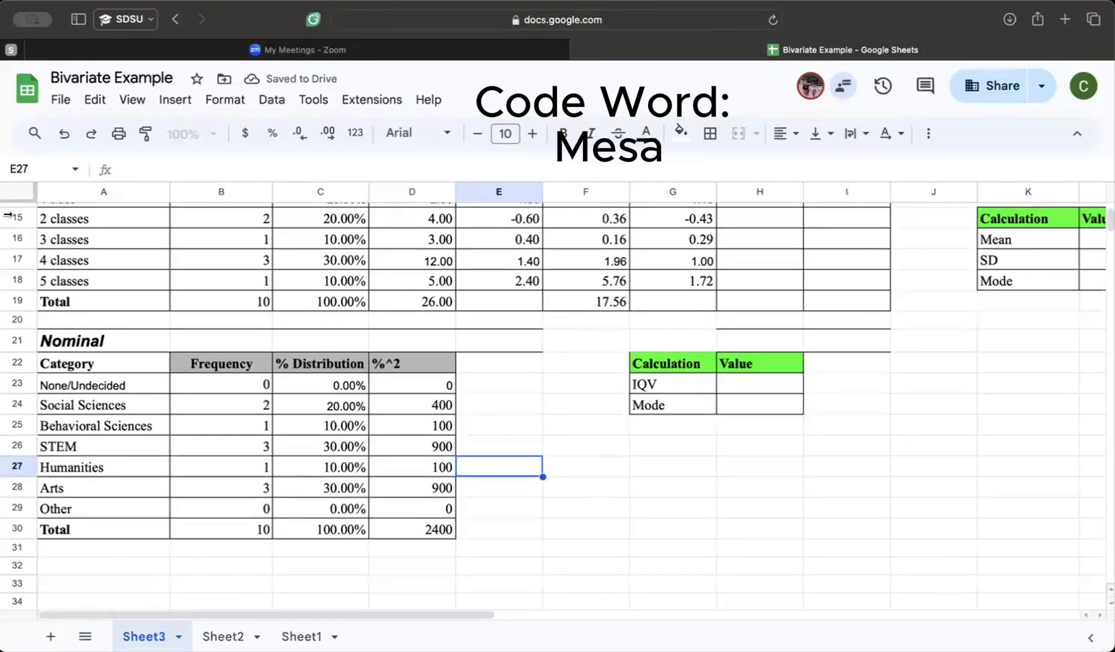
Step: Handwrite the IQV formula K(100² − ΣPct²) over 100²(K−1) beneath the Nominal calculation box and draw an arrow at the %^2 total
{"action": "left_click", "coordinate": [95, 137]}
{"action": "mouse_move", "coordinate": [596, 443]}
{"action": "left_mouse_down"}
{"action": "mouse_move", "coordinate": [567, 453]}
{"action": "mouse_move", "coordinate": [571, 483]}
{"action": "mouse_move", "coordinate": [633, 492]}
{"action": "left_mouse_up"}
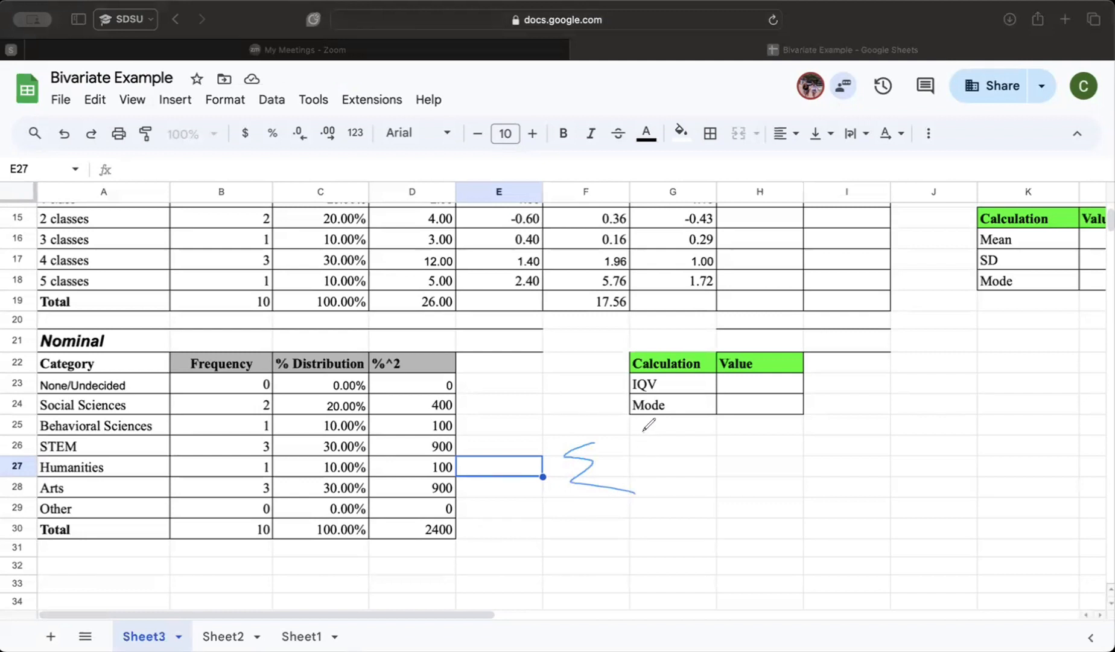
{"action": "left_click", "coordinate": [24, 357]}
{"action": "left_click_drag", "start_coordinate": [598, 456], "coordinate": [599, 485]}
{"action": "mouse_move", "coordinate": [612, 443]}
{"action": "left_mouse_down"}
{"action": "mouse_move", "coordinate": [599, 466]}
{"action": "mouse_move", "coordinate": [624, 482]}
{"action": "left_mouse_up"}
{"action": "mouse_move", "coordinate": [631, 430]}
{"action": "left_mouse_down"}
{"action": "mouse_move", "coordinate": [647, 471]}
{"action": "mouse_move", "coordinate": [671, 449]}
{"action": "mouse_move", "coordinate": [658, 447]}
{"action": "mouse_move", "coordinate": [699, 449]}
{"action": "mouse_move", "coordinate": [685, 439]}
{"action": "mouse_move", "coordinate": [757, 425]}
{"action": "mouse_move", "coordinate": [755, 462]}
{"action": "mouse_move", "coordinate": [792, 464]}
{"action": "mouse_move", "coordinate": [788, 445]}
{"action": "mouse_move", "coordinate": [833, 462]}
{"action": "left_mouse_up"}
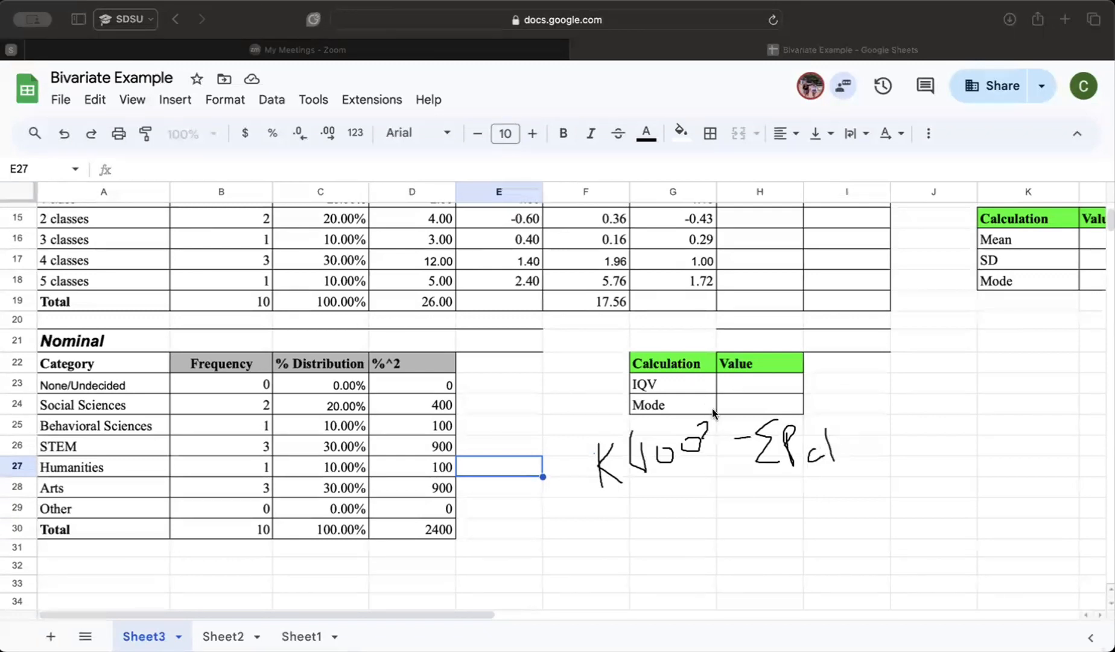
{"action": "mouse_move", "coordinate": [821, 447]}
{"action": "left_mouse_down"}
{"action": "mouse_move", "coordinate": [838, 440]}
{"action": "mouse_move", "coordinate": [846, 416]}
{"action": "mouse_move", "coordinate": [875, 446]}
{"action": "mouse_move", "coordinate": [854, 470]}
{"action": "mouse_move", "coordinate": [602, 506]}
{"action": "mouse_move", "coordinate": [634, 552]}
{"action": "mouse_move", "coordinate": [653, 522]}
{"action": "mouse_move", "coordinate": [670, 534]}
{"action": "mouse_move", "coordinate": [687, 522]}
{"action": "mouse_move", "coordinate": [716, 548]}
{"action": "left_mouse_up"}
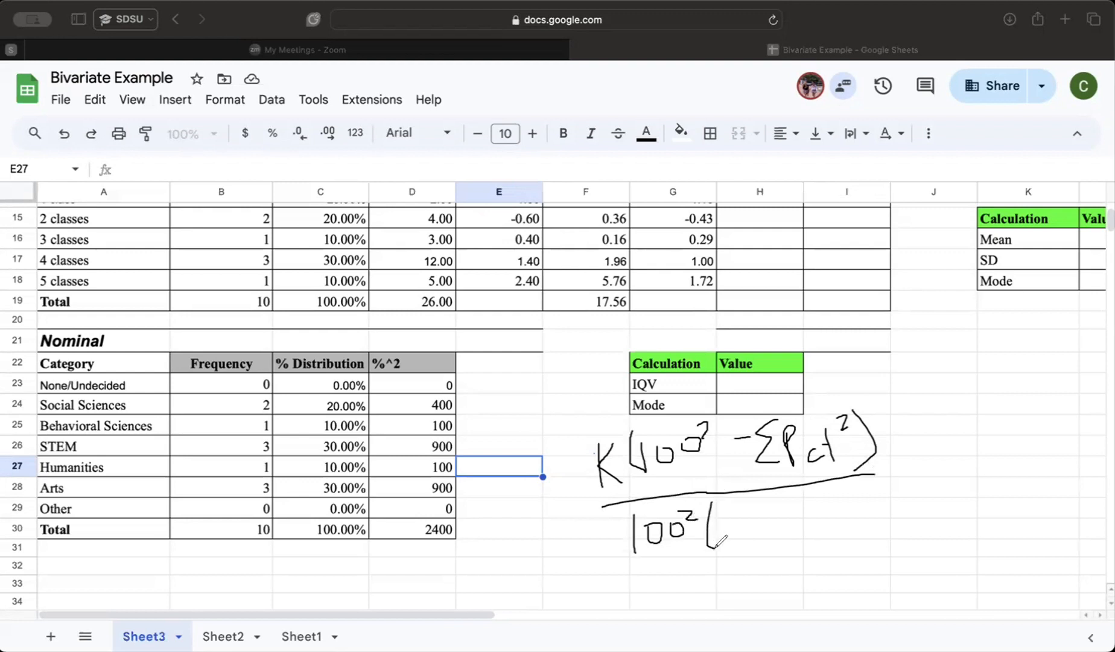
{"action": "mouse_move", "coordinate": [739, 504]}
{"action": "left_mouse_down"}
{"action": "mouse_move", "coordinate": [739, 535]}
{"action": "mouse_move", "coordinate": [742, 518]}
{"action": "mouse_move", "coordinate": [761, 531]}
{"action": "mouse_move", "coordinate": [779, 519]}
{"action": "mouse_move", "coordinate": [787, 531]}
{"action": "mouse_move", "coordinate": [815, 525]}
{"action": "mouse_move", "coordinate": [806, 549]}
{"action": "left_mouse_up"}
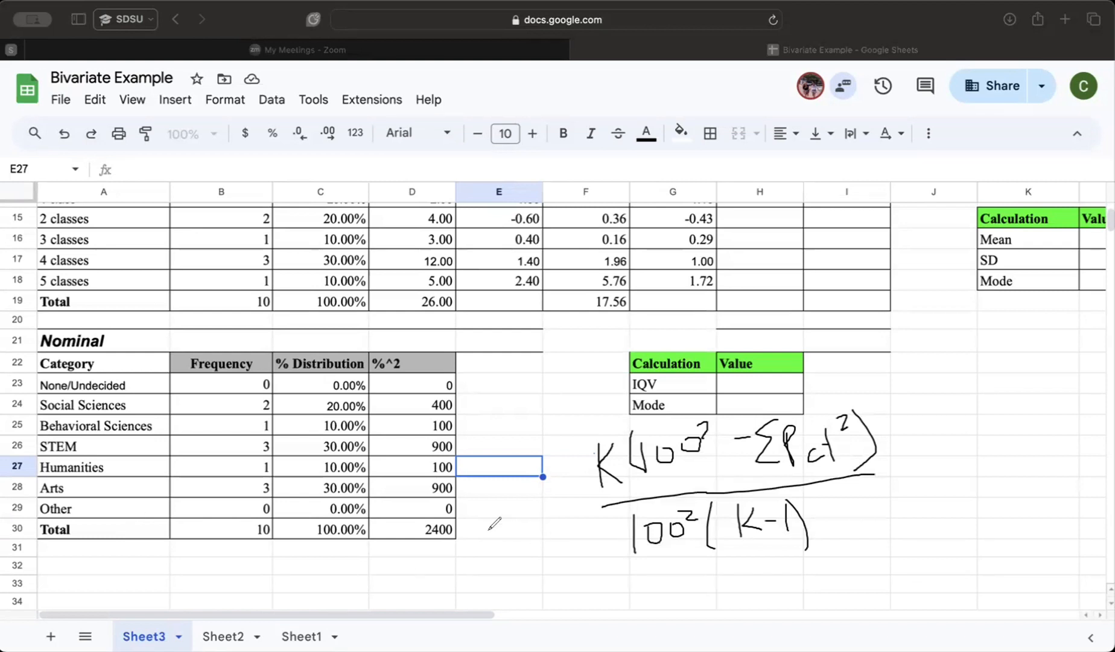
{"action": "mouse_move", "coordinate": [475, 526]}
{"action": "left_mouse_down"}
{"action": "mouse_move", "coordinate": [485, 531]}
{"action": "mouse_move", "coordinate": [460, 530]}
{"action": "mouse_move", "coordinate": [467, 535]}
{"action": "left_mouse_up"}
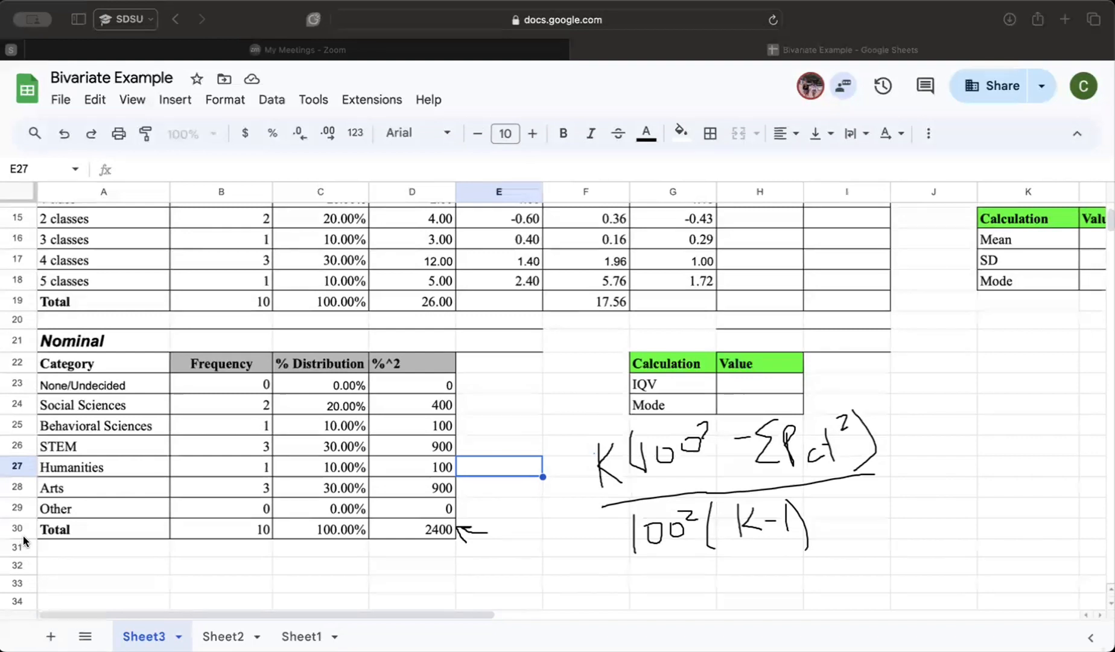
Step: Enter .89 as the IQV value in H23 and clear the handwritten annotations from the sheet
{"action": "left_click", "coordinate": [738, 381]}
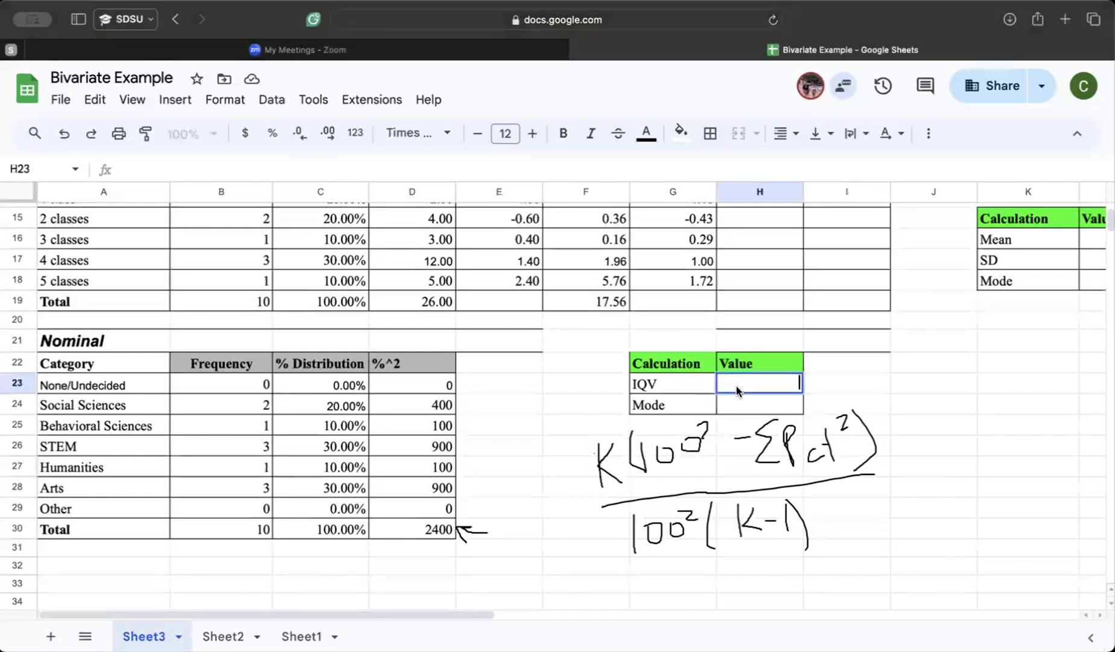
{"action": "type", "text": ".89"}
{"action": "left_click", "coordinate": [917, 404]}
{"action": "left_click", "coordinate": [576, 466]}
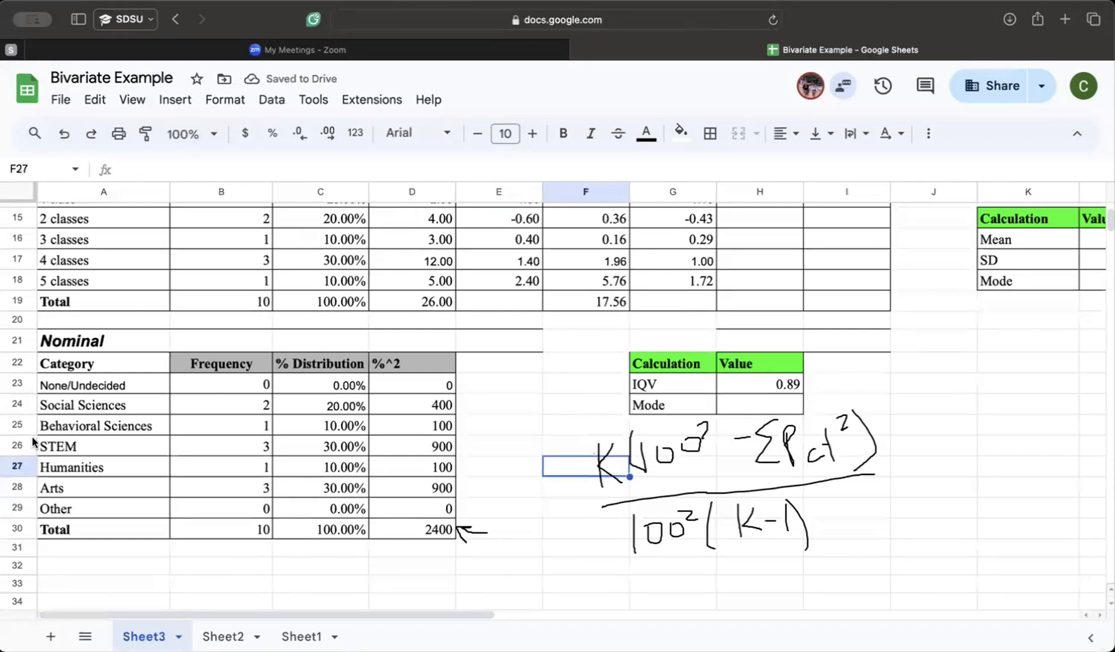
{"action": "left_click", "coordinate": [25, 417]}
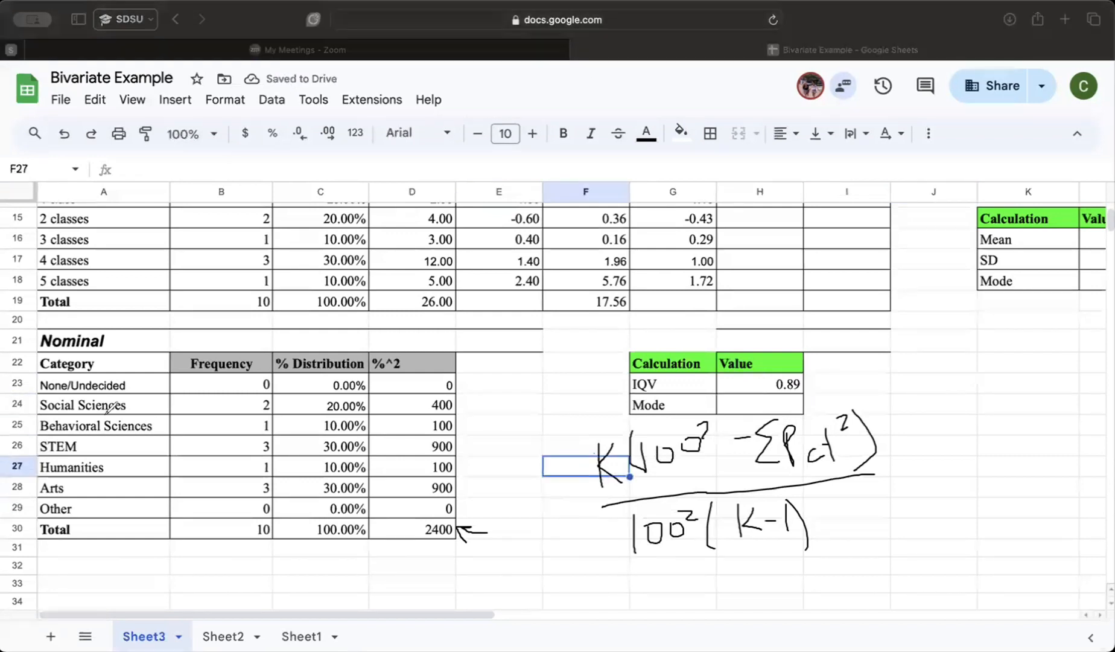
{"action": "left_click", "coordinate": [66, 416]}
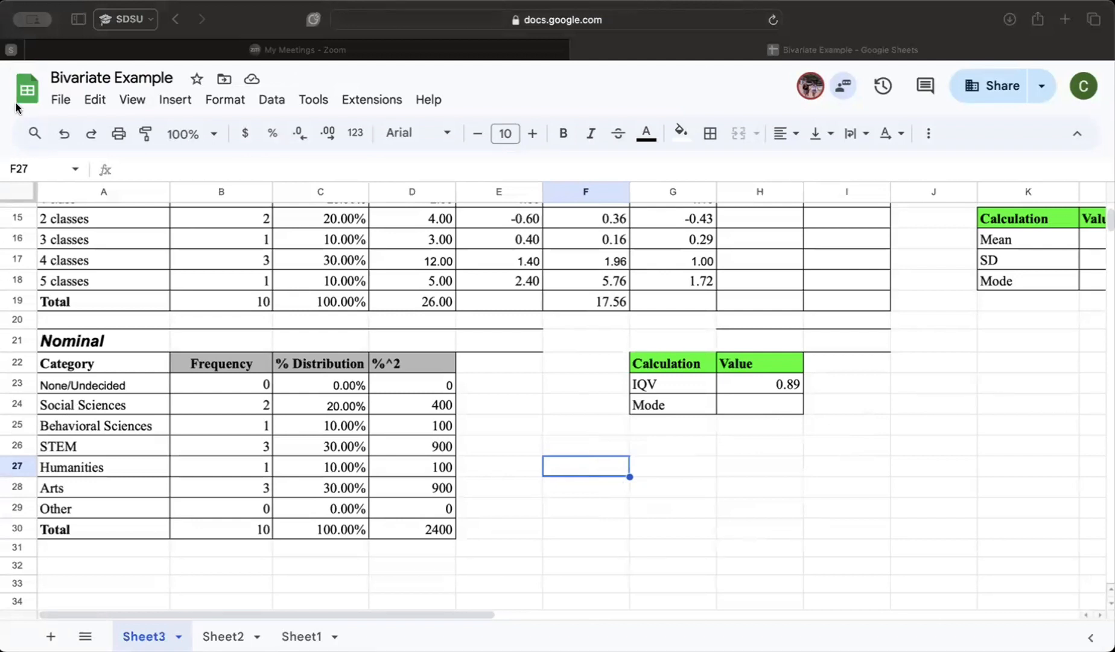
Step: Enter "Bimodal: STEM & Arts" as the Nominal mode in H24
{"action": "right_click", "coordinate": [798, 425]}
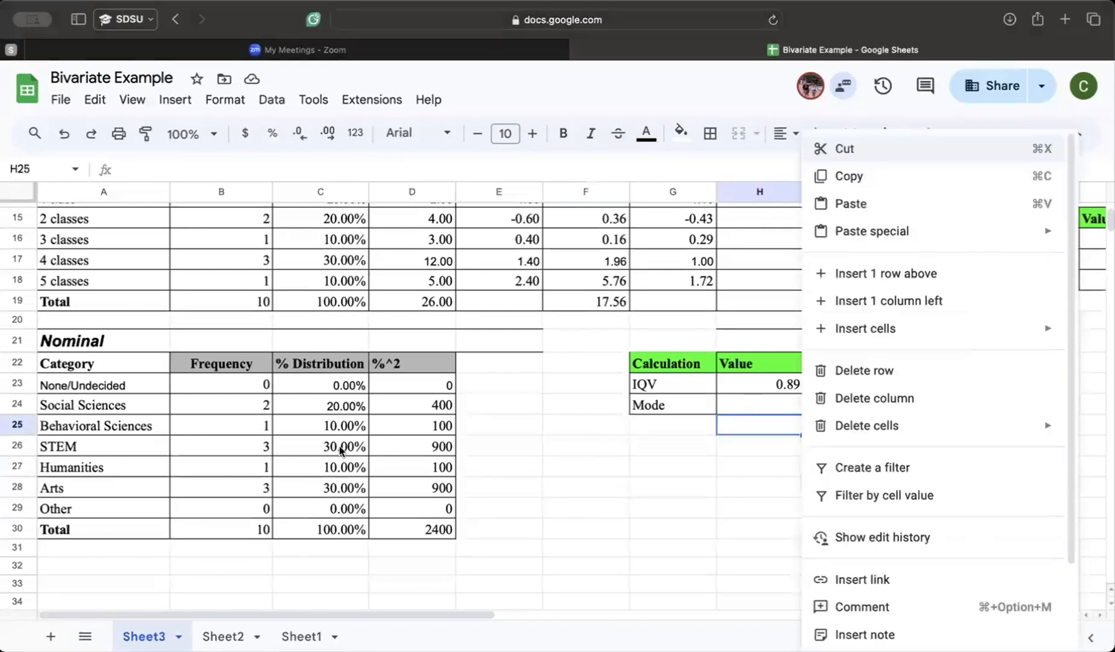
{"action": "left_click", "coordinate": [329, 488]}
{"action": "left_click", "coordinate": [335, 451]}
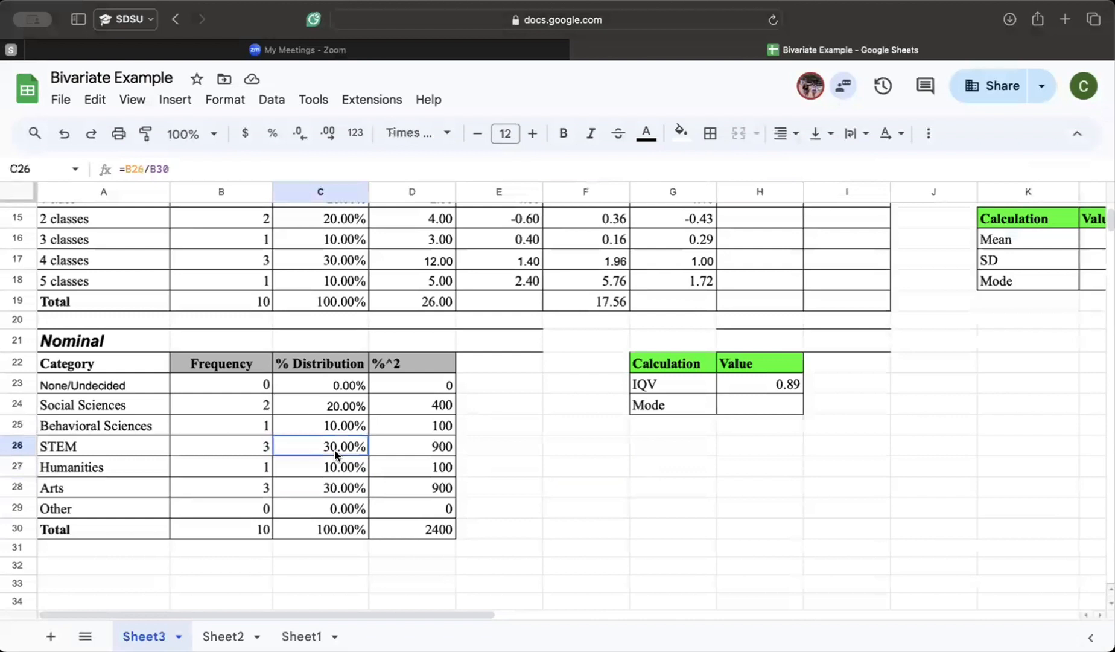
{"action": "left_click", "coordinate": [725, 408]}
{"action": "type", "text": "Bimodal: "}
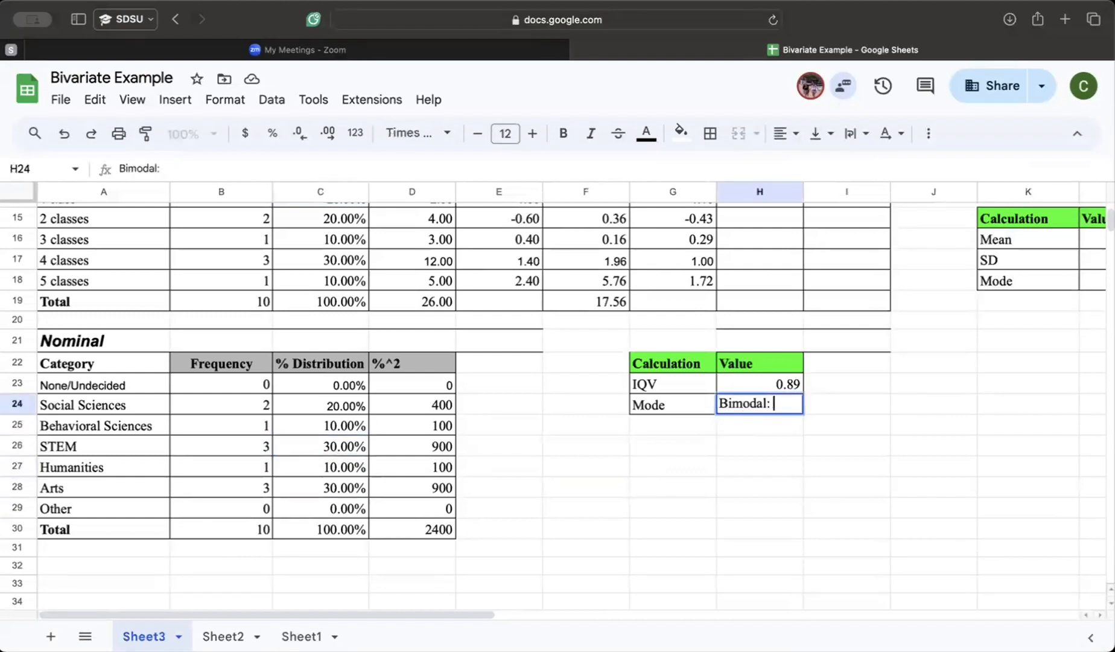
{"action": "type", "text": "STEM &"}
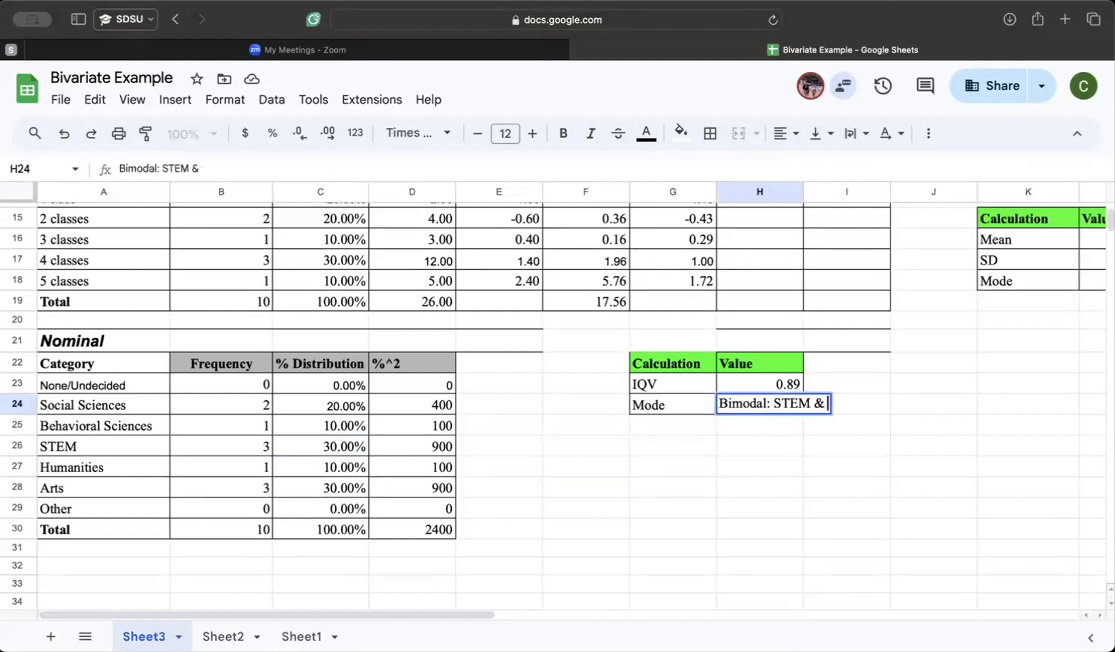
{"action": "type", "text": " Arts"}
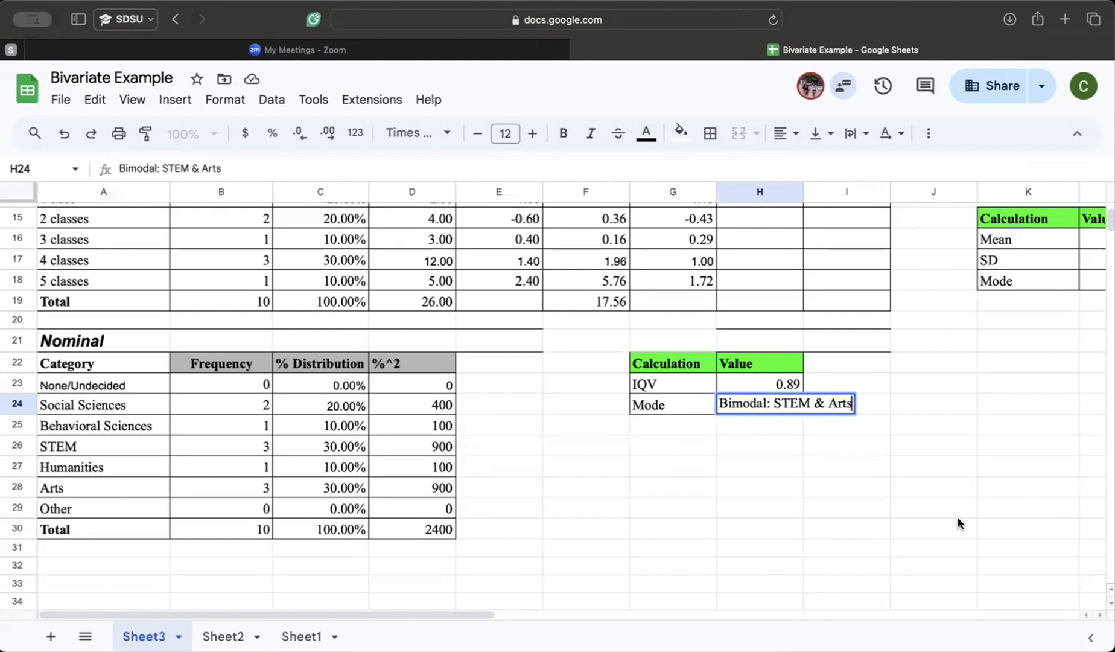
{"action": "left_click", "coordinate": [959, 522]}
{"action": "left_click", "coordinate": [802, 355]}
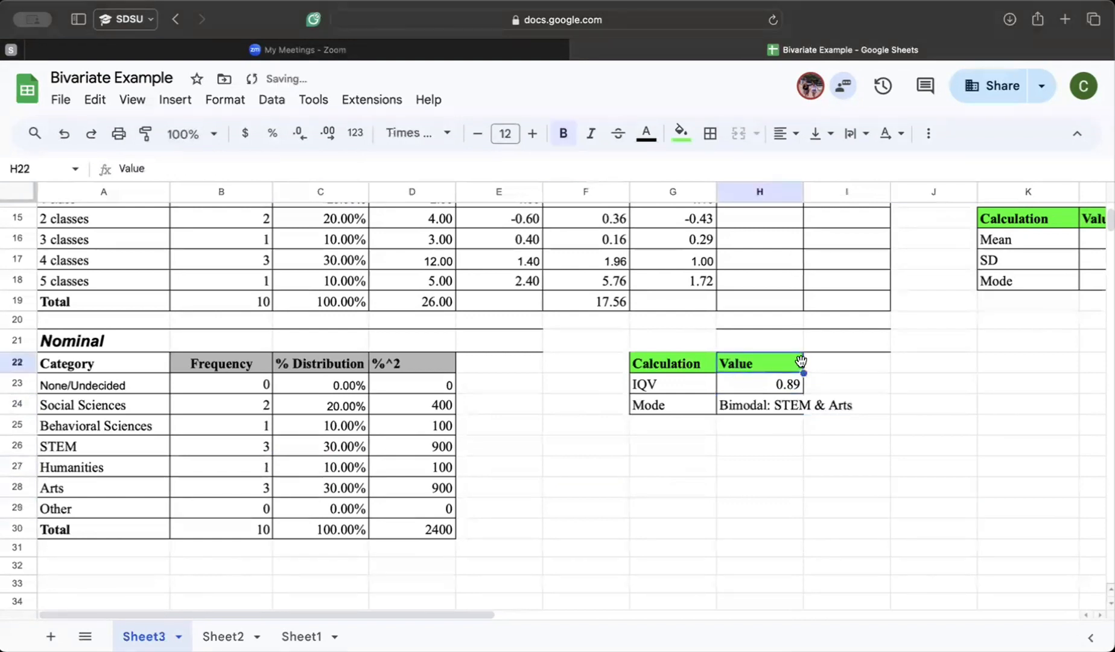
{"action": "double_click", "coordinate": [809, 404]}
{"action": "left_click", "coordinate": [797, 405]}
{"action": "left_click", "coordinate": [788, 472]}
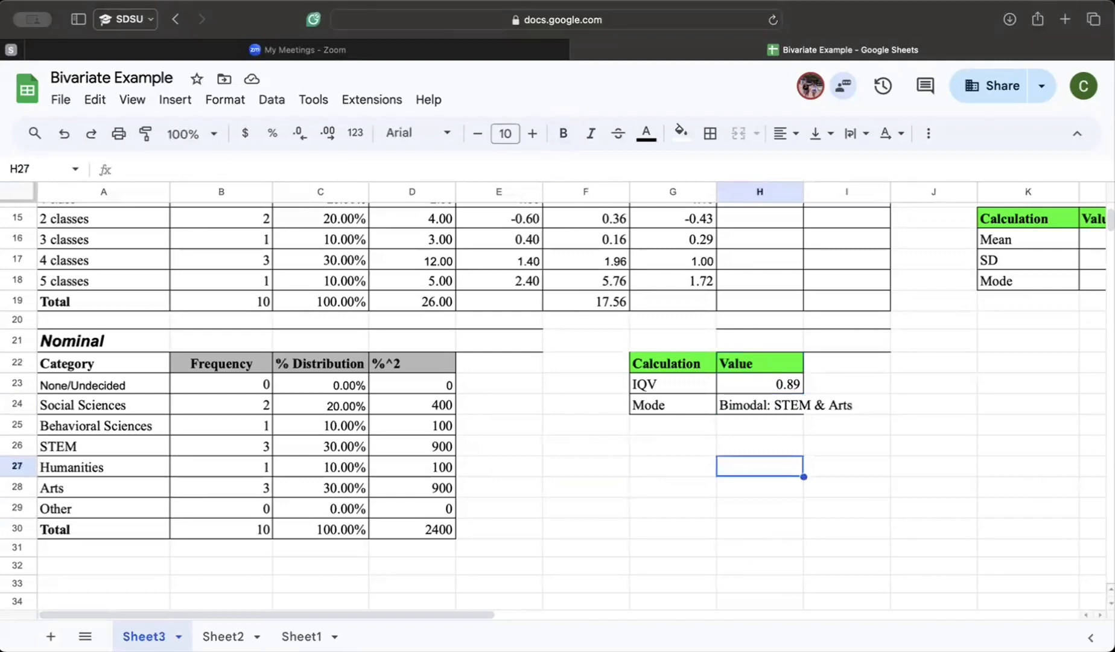
Step: Review the Ordinal, Interval-Ratio and Nominal tables together with their calculation boxes
{"action": "scroll", "coordinate": [852, 452], "scroll_direction": "up", "scroll_amount": 3}
{"action": "scroll", "coordinate": [852, 452], "scroll_direction": "right", "scroll_amount": 2}
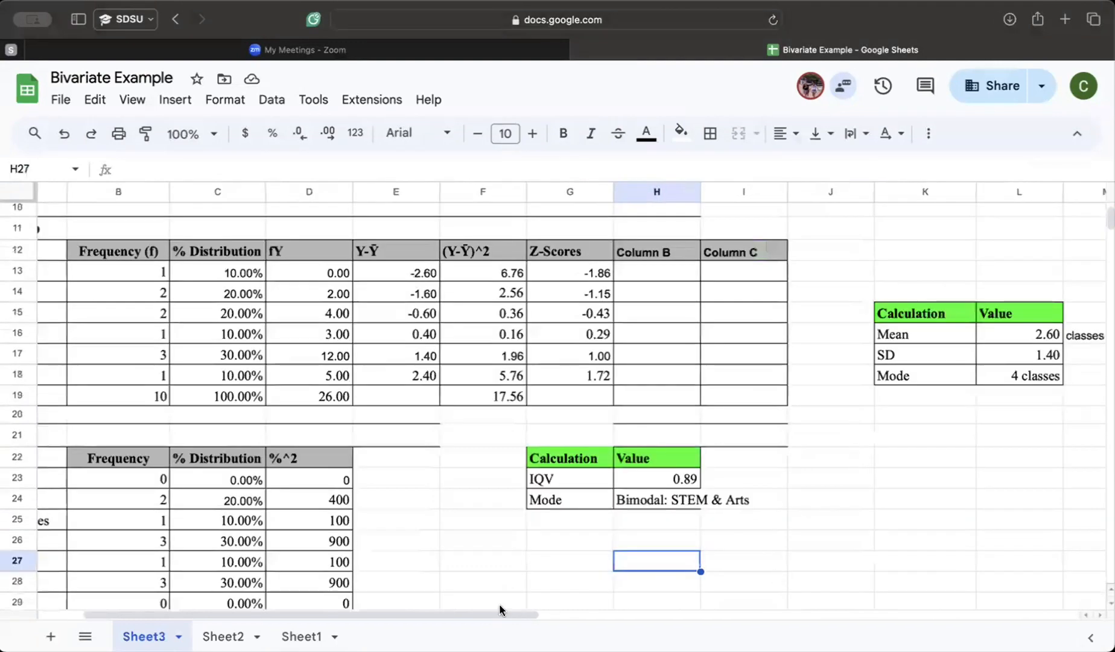
{"action": "scroll", "coordinate": [535, 428], "scroll_direction": "up", "scroll_amount": 5}
{"action": "scroll", "coordinate": [535, 428], "scroll_direction": "left", "scroll_amount": 2}
{"action": "scroll", "coordinate": [530, 491], "scroll_direction": "down", "scroll_amount": 5}
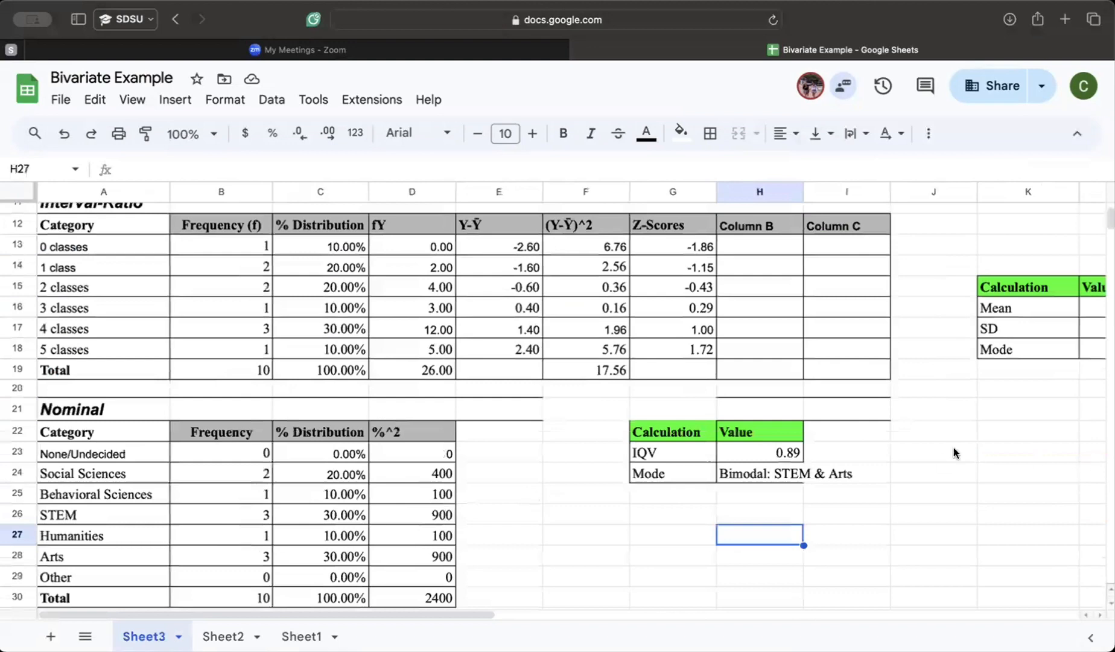
{"action": "scroll", "coordinate": [917, 454], "scroll_direction": "up", "scroll_amount": 5}
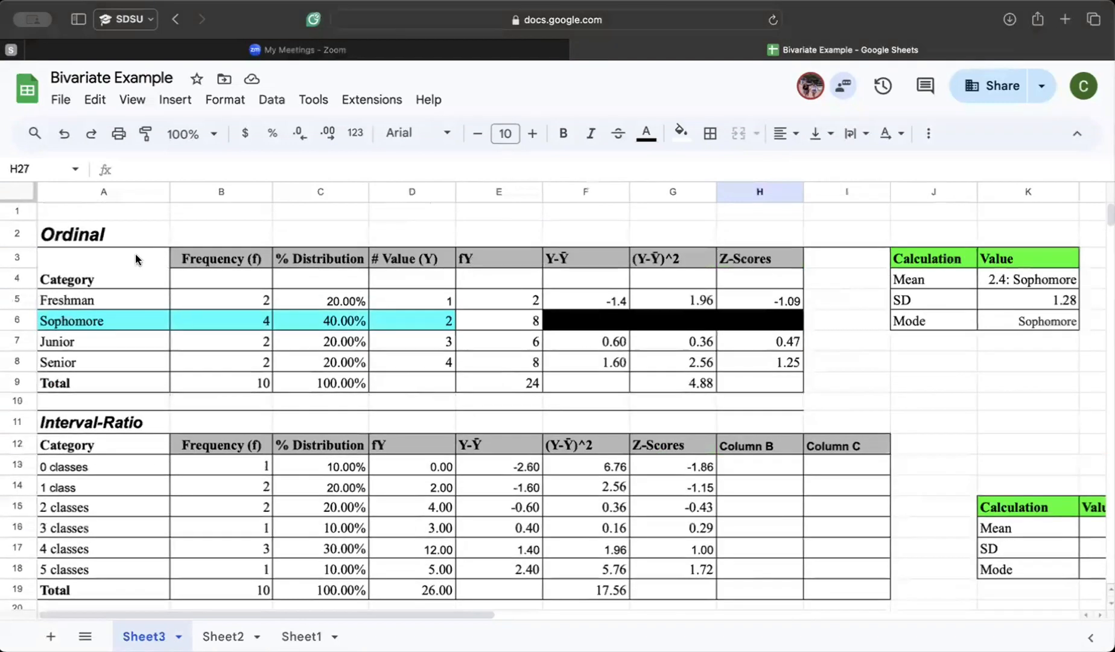
{"action": "scroll", "coordinate": [663, 422], "scroll_direction": "down", "scroll_amount": 3}
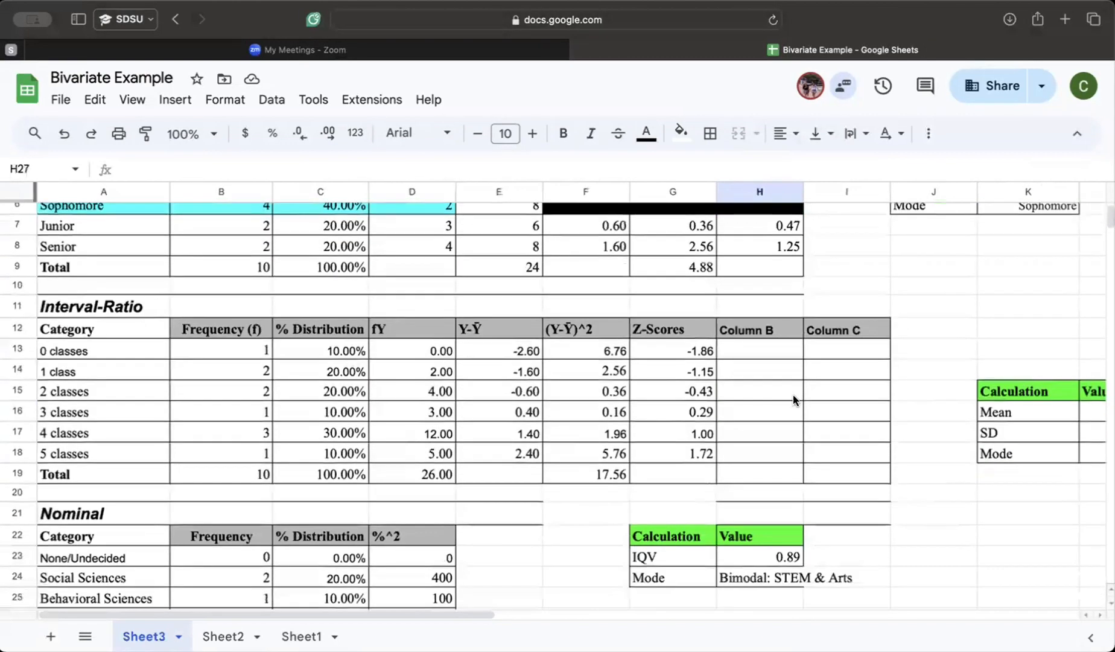
{"action": "scroll", "coordinate": [468, 459], "scroll_direction": "down", "scroll_amount": 5}
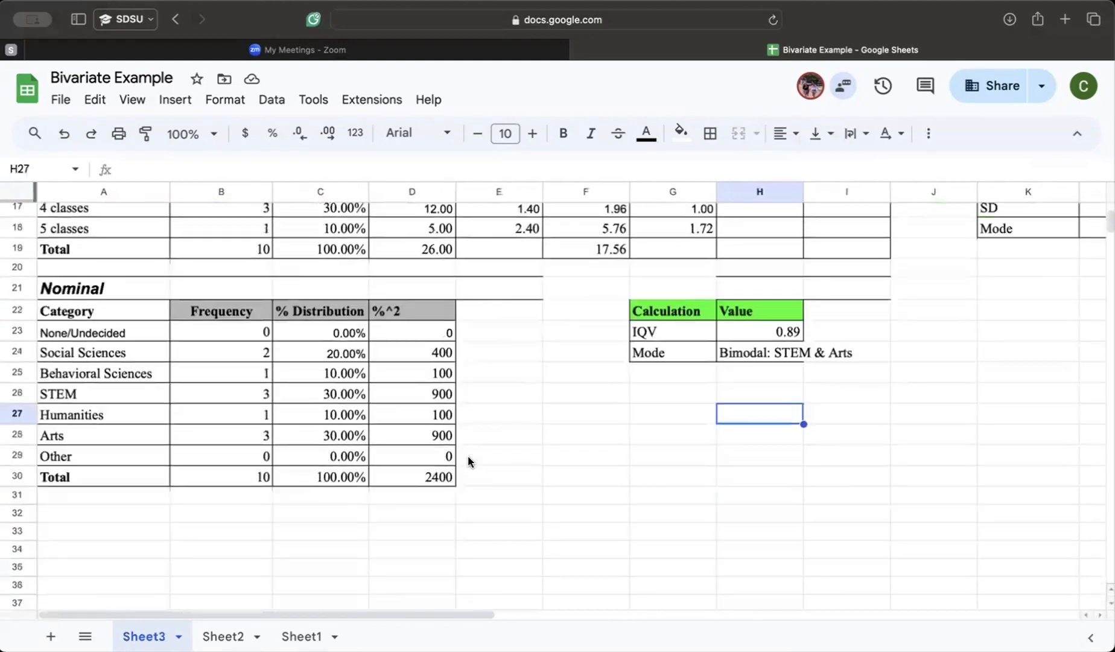
{"action": "scroll", "coordinate": [286, 488], "scroll_direction": "up", "scroll_amount": 8}
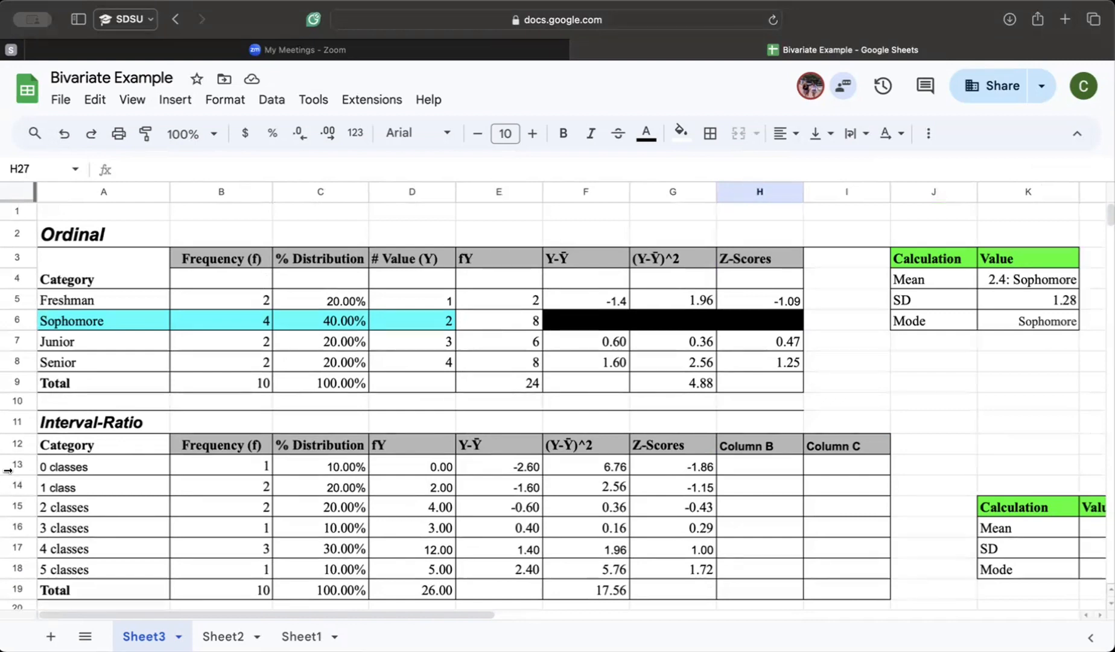
{"action": "left_click_drag", "start_coordinate": [103, 234], "coordinate": [734, 378]}
{"action": "scroll", "coordinate": [509, 444], "scroll_direction": "down", "scroll_amount": 3}
{"action": "left_click_drag", "start_coordinate": [139, 448], "coordinate": [403, 534]}
{"action": "scroll", "coordinate": [423, 482], "scroll_direction": "up", "scroll_amount": 4}
{"action": "left_click", "coordinate": [498, 368]}
{"action": "left_click", "coordinate": [469, 403]}
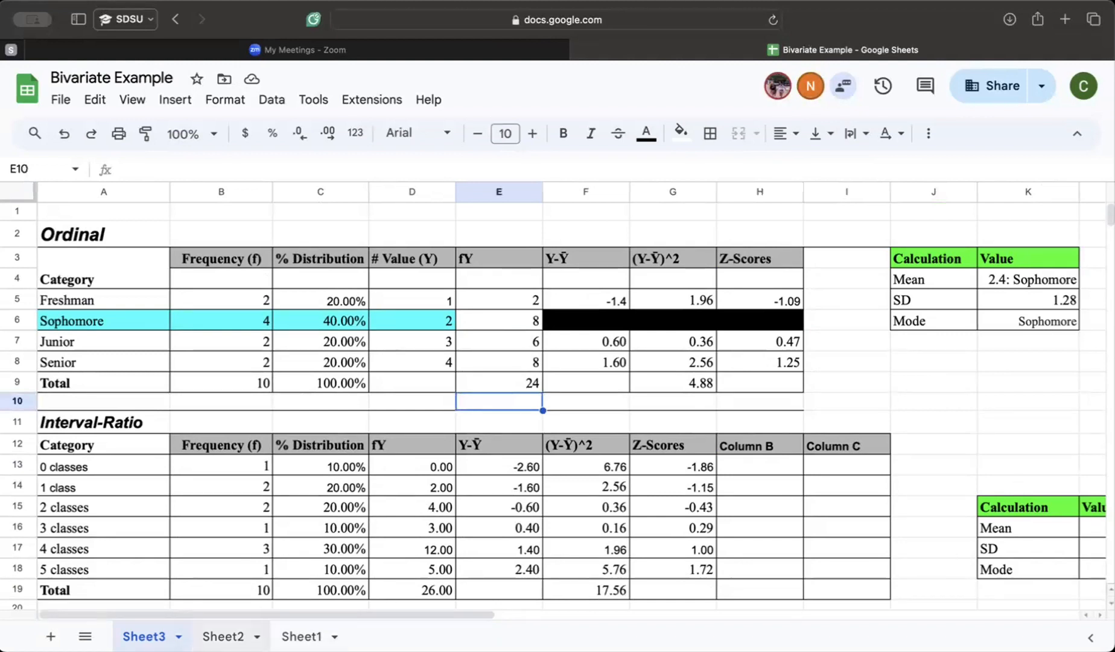
Step: On Sheet2, select the survey data in A1:C11 and widen column A to show more of its question header
{"action": "left_click", "coordinate": [223, 636]}
{"action": "scroll", "coordinate": [319, 438], "scroll_direction": "up", "scroll_amount": 10}
{"action": "left_click", "coordinate": [528, 427]}
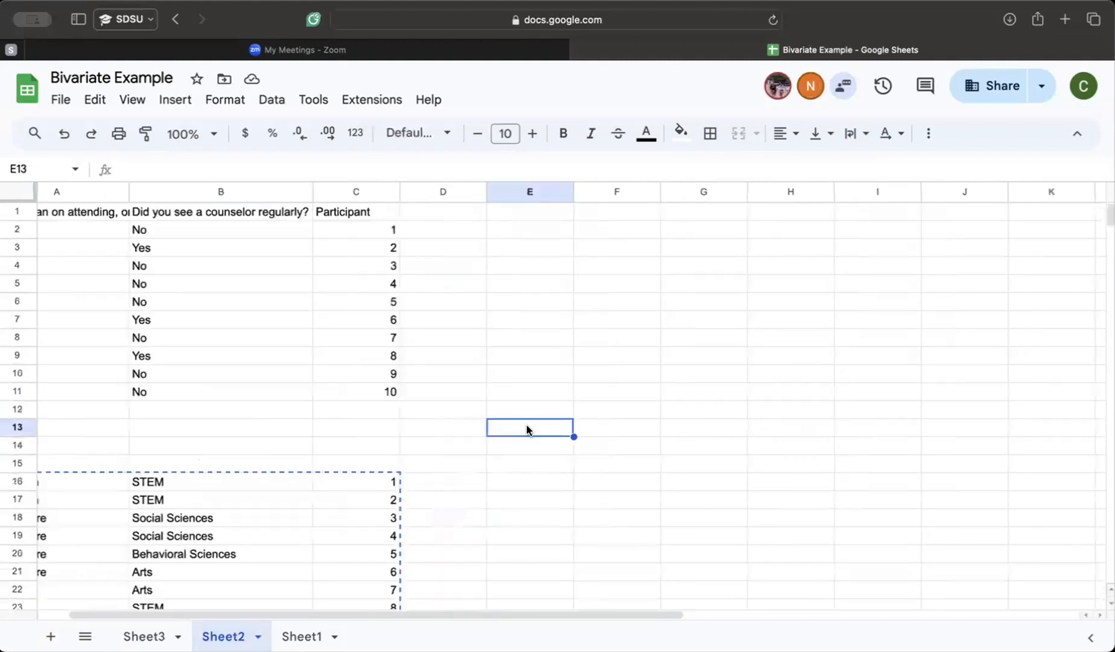
{"action": "scroll", "coordinate": [509, 458], "scroll_direction": "left", "scroll_amount": 2}
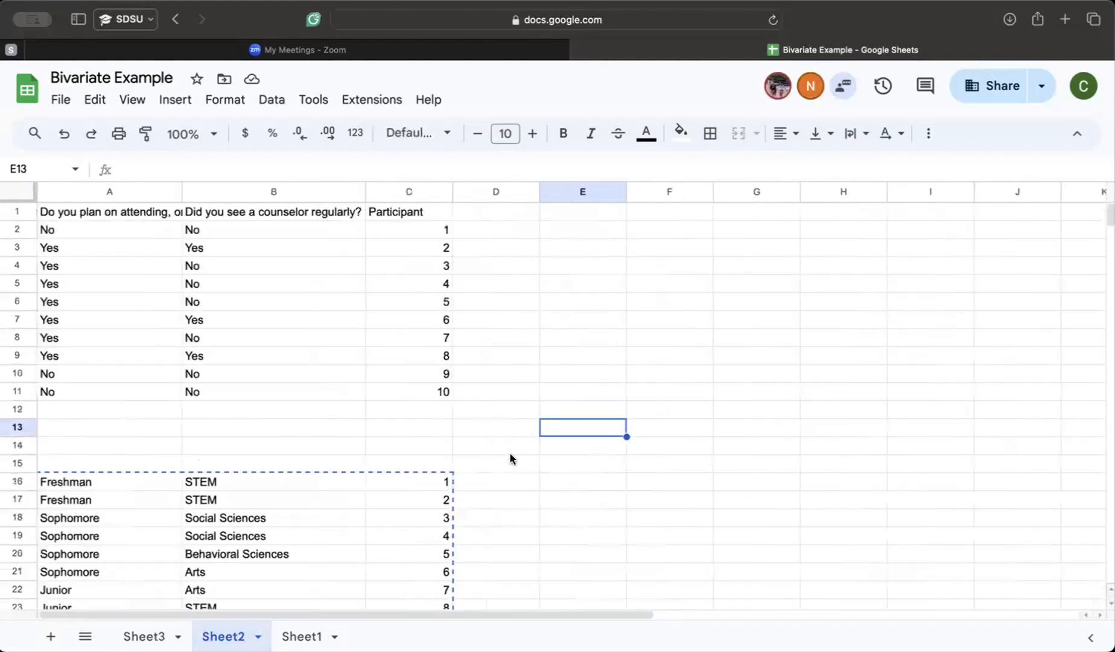
{"action": "left_click", "coordinate": [494, 408]}
{"action": "left_click_drag", "start_coordinate": [90, 217], "coordinate": [441, 398]}
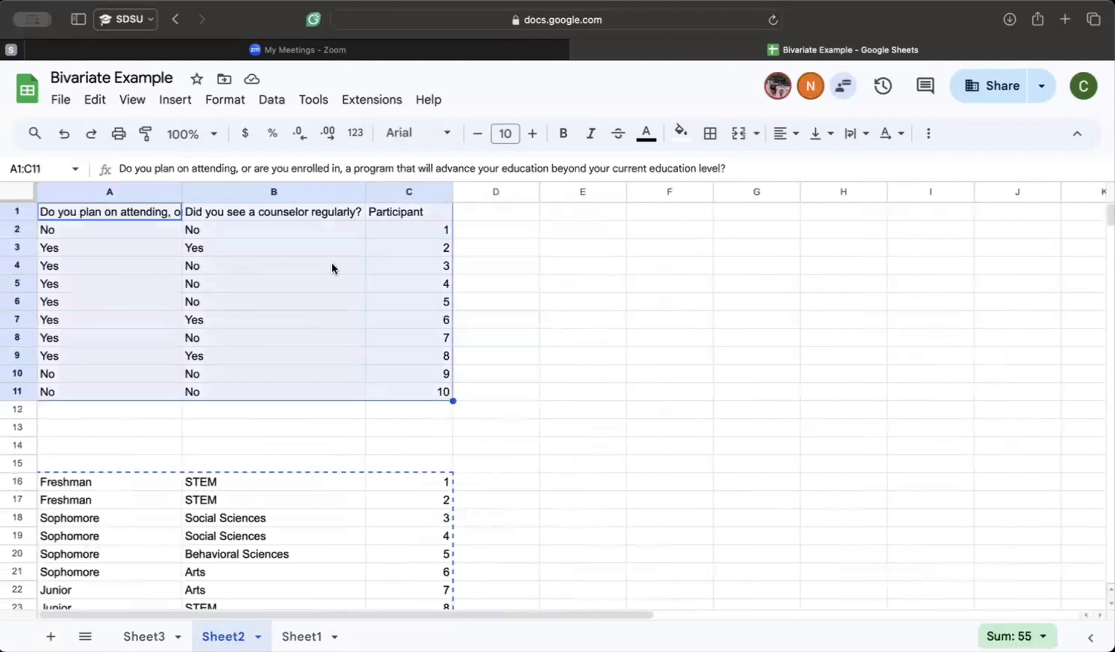
{"action": "left_click_drag", "start_coordinate": [181, 192], "coordinate": [300, 191]}
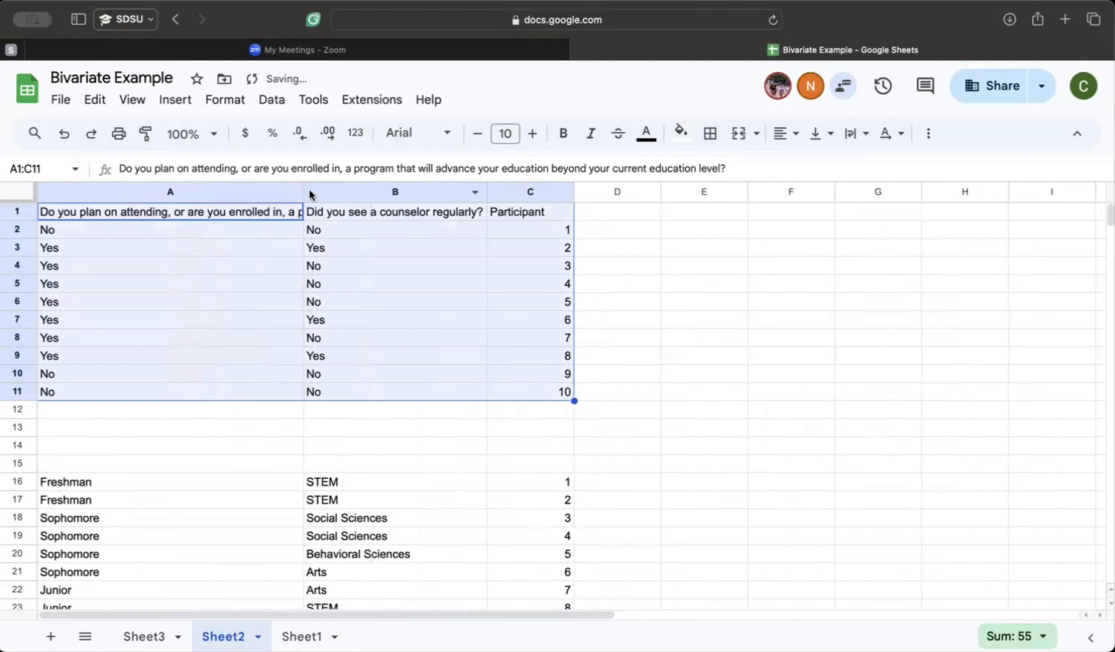
{"action": "left_click", "coordinate": [265, 338]}
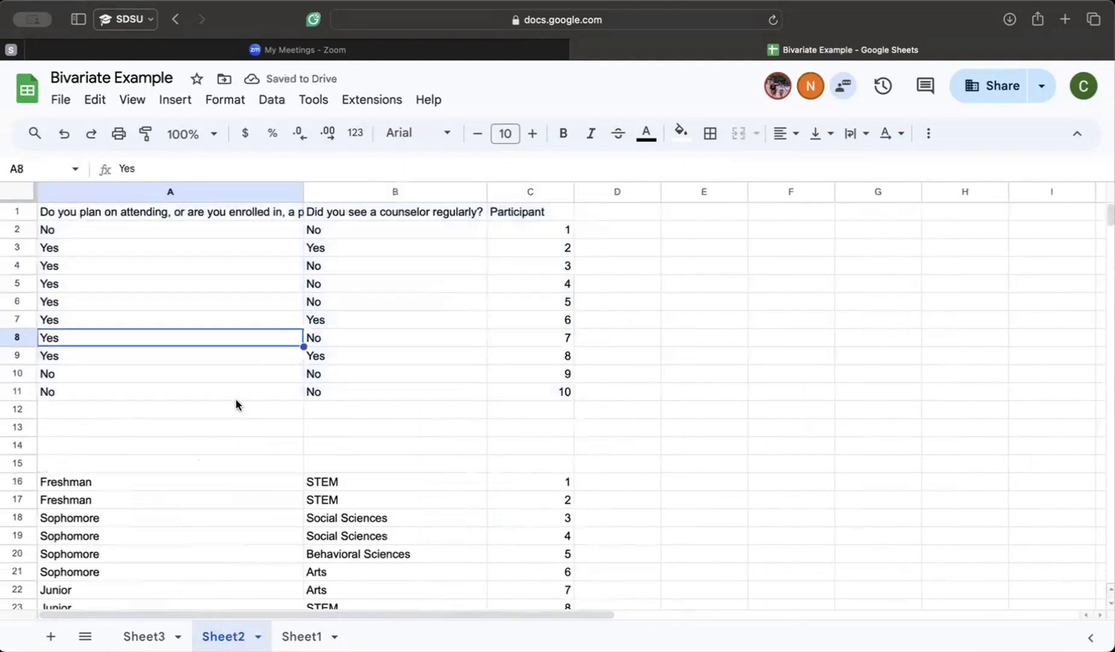
Step: Narrow column A of the Sheet2 survey data slightly
{"action": "left_click", "coordinate": [238, 392]}
{"action": "left_click", "coordinate": [193, 226]}
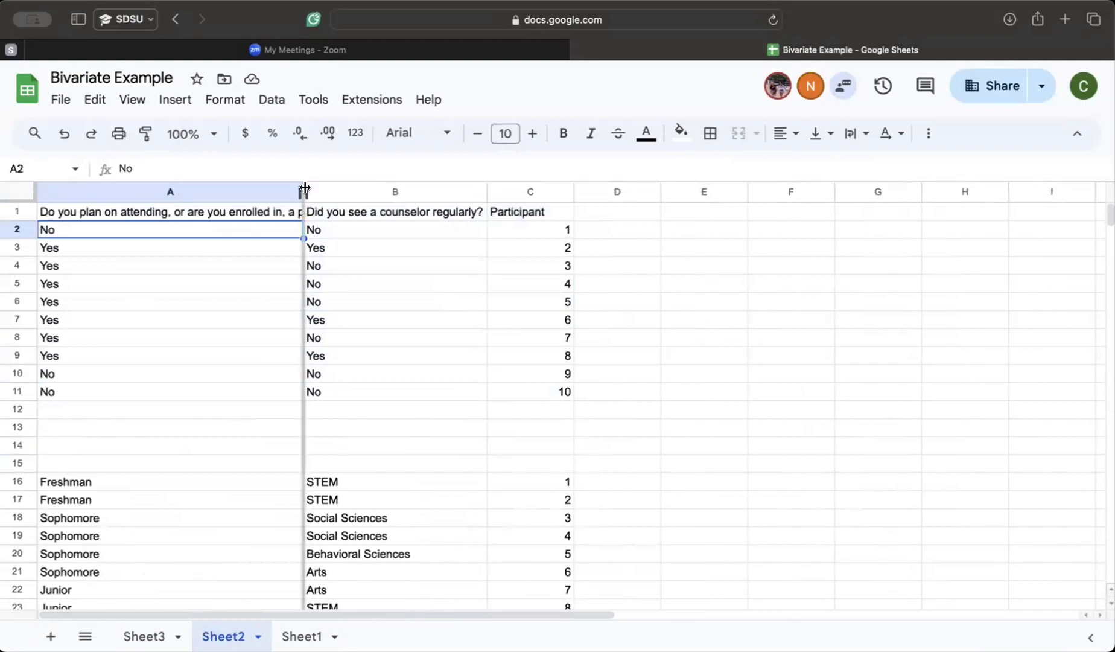
{"action": "mouse_move", "coordinate": [302, 192]}
{"action": "left_mouse_down"}
{"action": "mouse_move", "coordinate": [385, 192]}
{"action": "mouse_move", "coordinate": [294, 193]}
{"action": "left_mouse_up"}
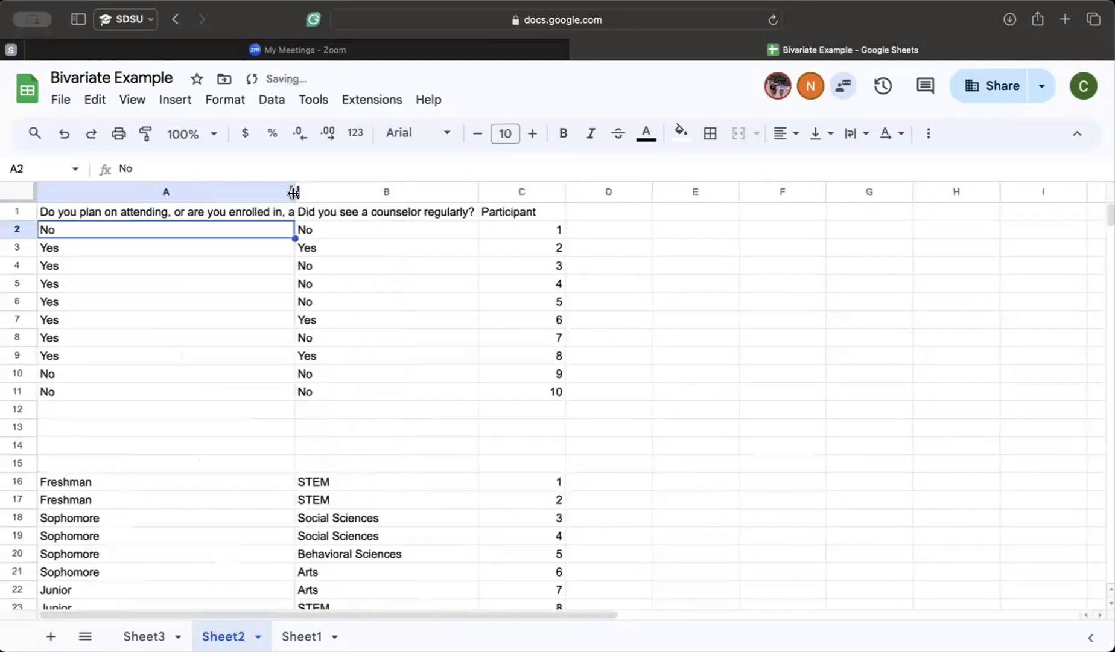
{"action": "left_click", "coordinate": [210, 248]}
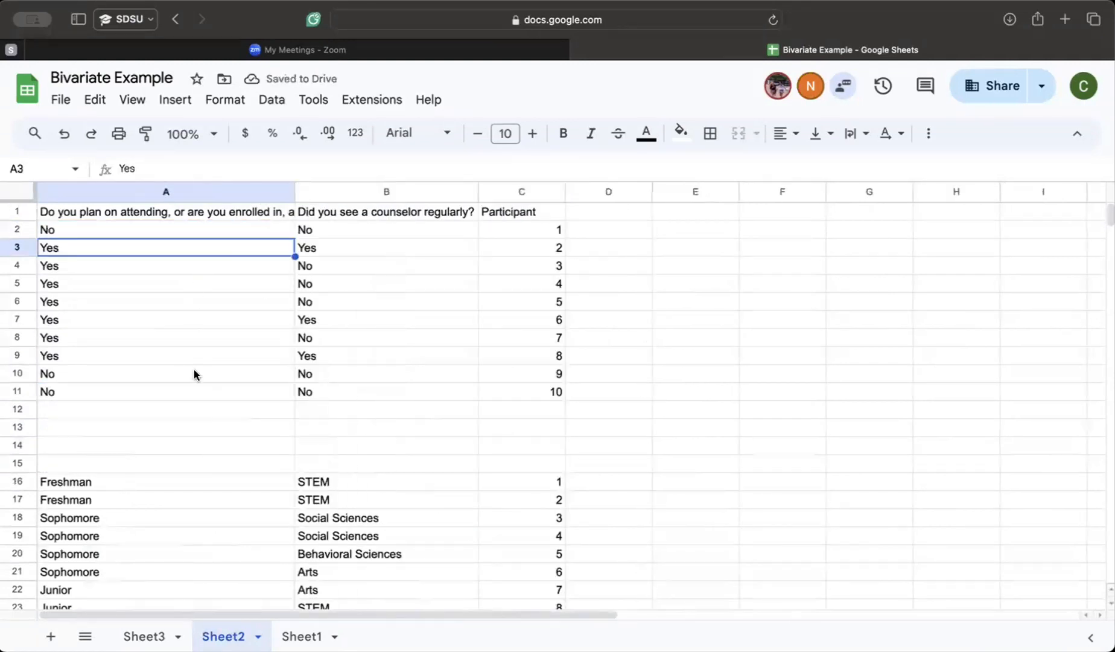
Step: Examine the participant numbers in C2:C11 alongside the two survey question headers and their Yes/No answers
{"action": "left_click_drag", "start_coordinate": [533, 224], "coordinate": [522, 393]}
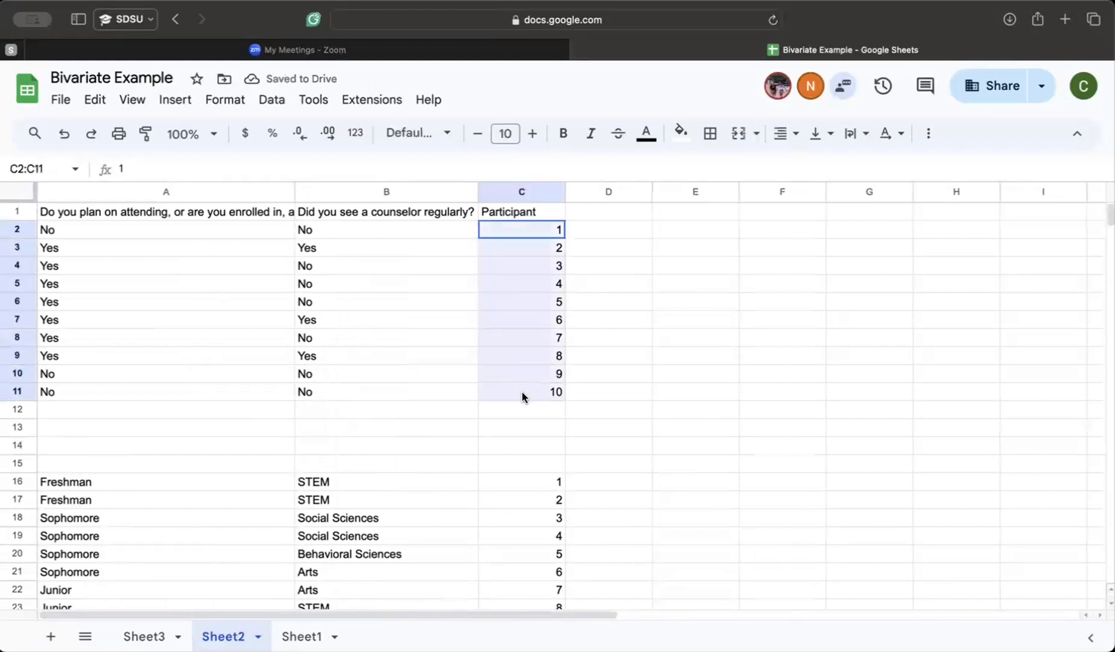
{"action": "left_click", "coordinate": [184, 230]}
{"action": "key", "text": "Up"}
{"action": "key", "text": "Right"}
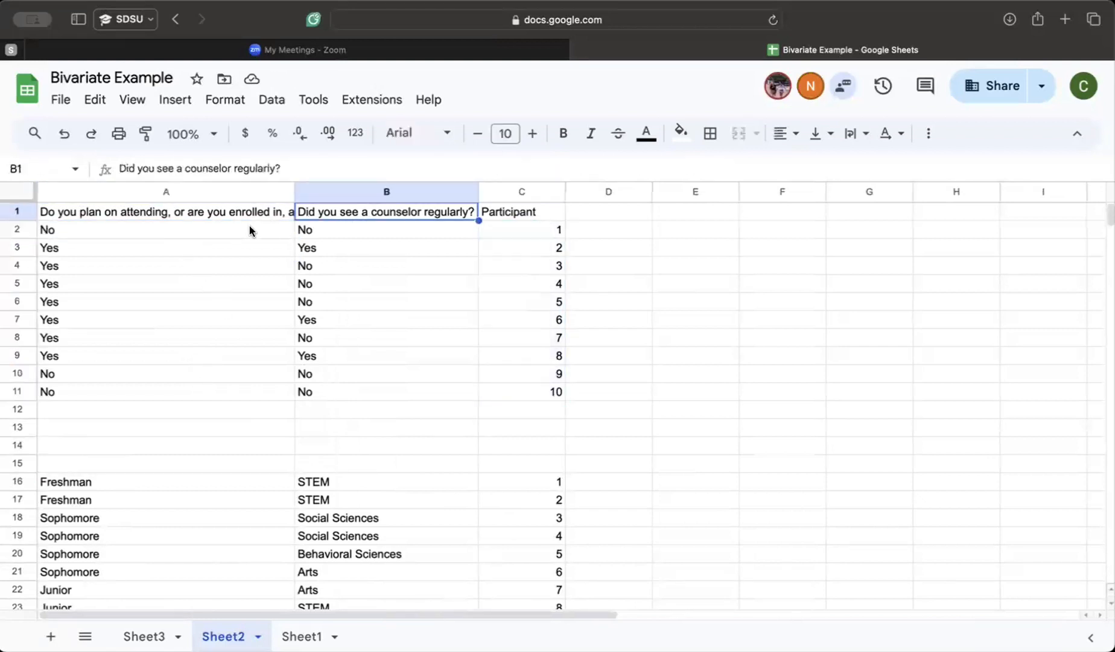
{"action": "key", "text": "Down"}
{"action": "key", "text": "Down"}
{"action": "key", "text": "Left"}
{"action": "left_click", "coordinate": [364, 260]}
Step: Review the second data set on Sheet2, covering class standing in A16:A25, field of study in B16:B25 and participant numbers
{"action": "scroll", "coordinate": [364, 259], "scroll_direction": "down", "scroll_amount": 5}
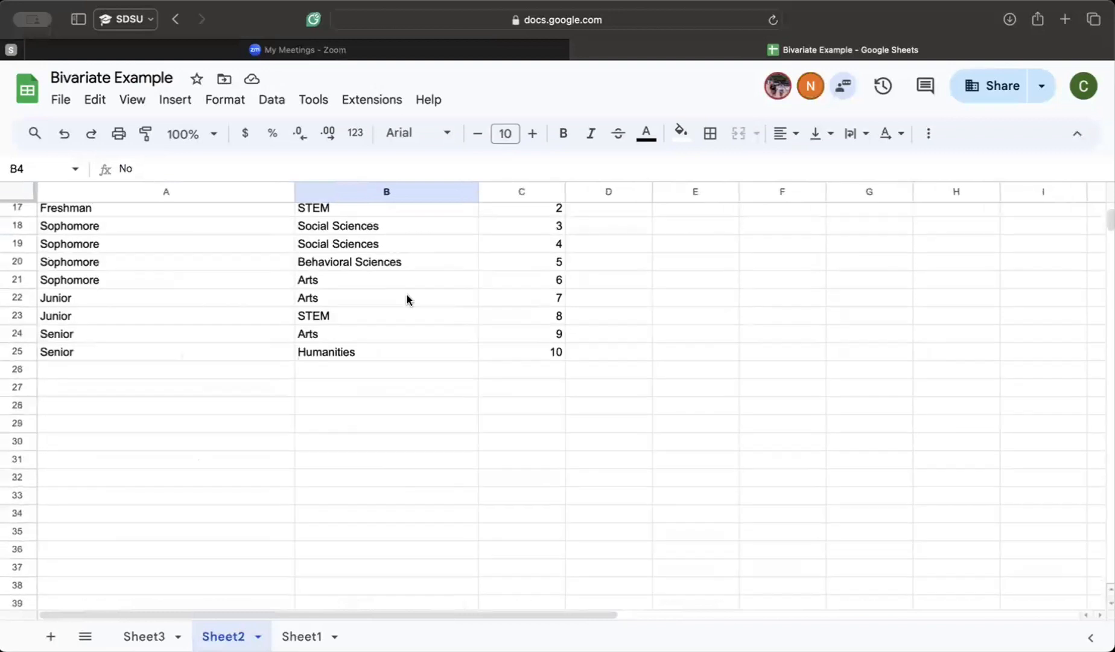
{"action": "scroll", "coordinate": [378, 394], "scroll_direction": "up", "scroll_amount": 3}
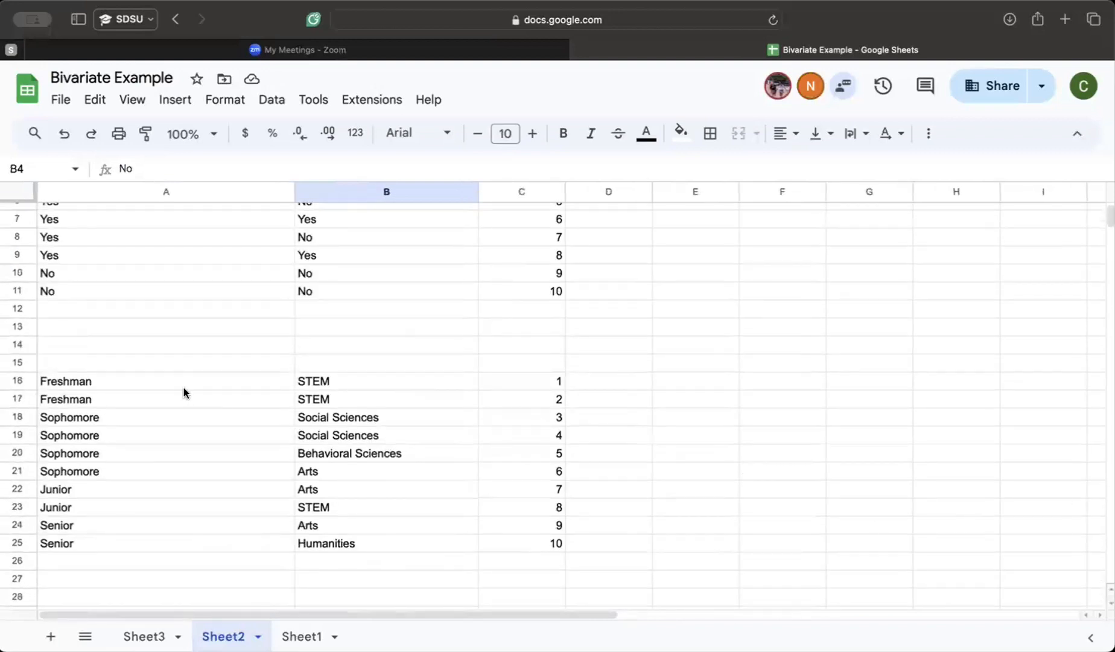
{"action": "left_click_drag", "start_coordinate": [191, 382], "coordinate": [234, 542]}
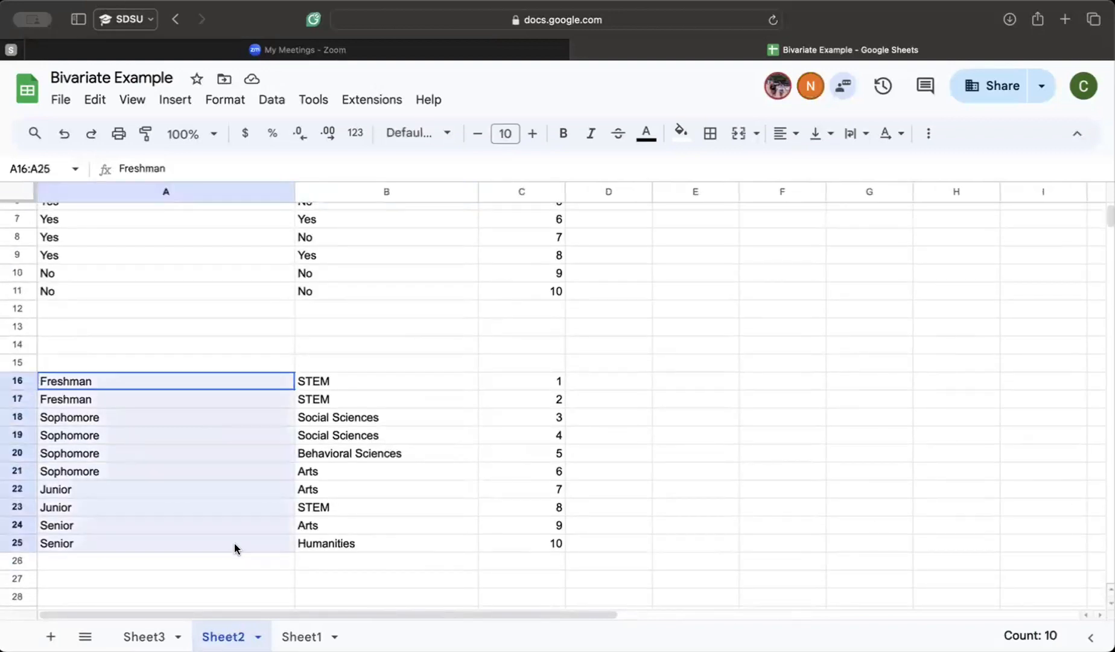
{"action": "left_click", "coordinate": [229, 428]}
{"action": "left_click_drag", "start_coordinate": [329, 380], "coordinate": [338, 542]}
{"action": "left_click", "coordinate": [387, 544]}
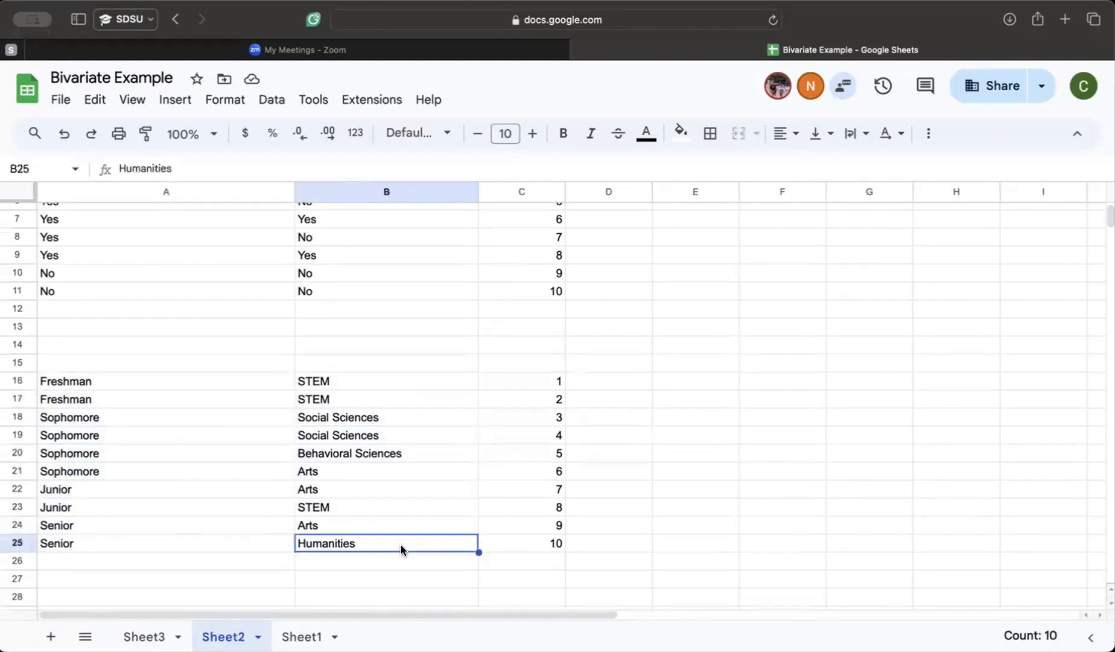
{"action": "left_click", "coordinate": [241, 375]}
{"action": "left_click", "coordinate": [506, 370]}
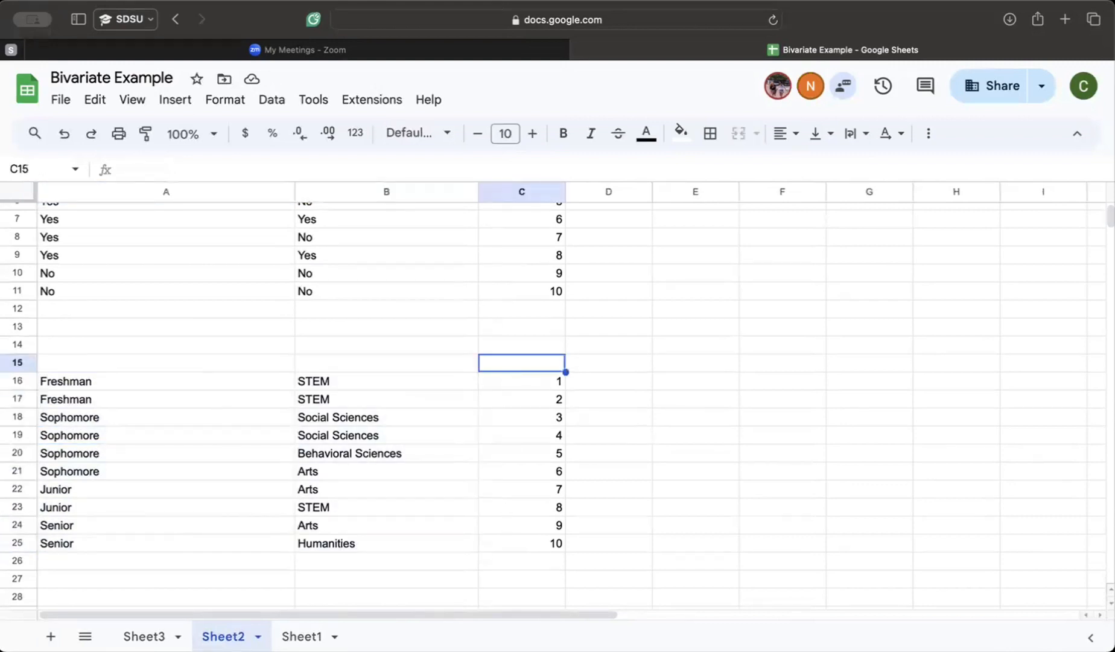
{"action": "left_click", "coordinate": [362, 511]}
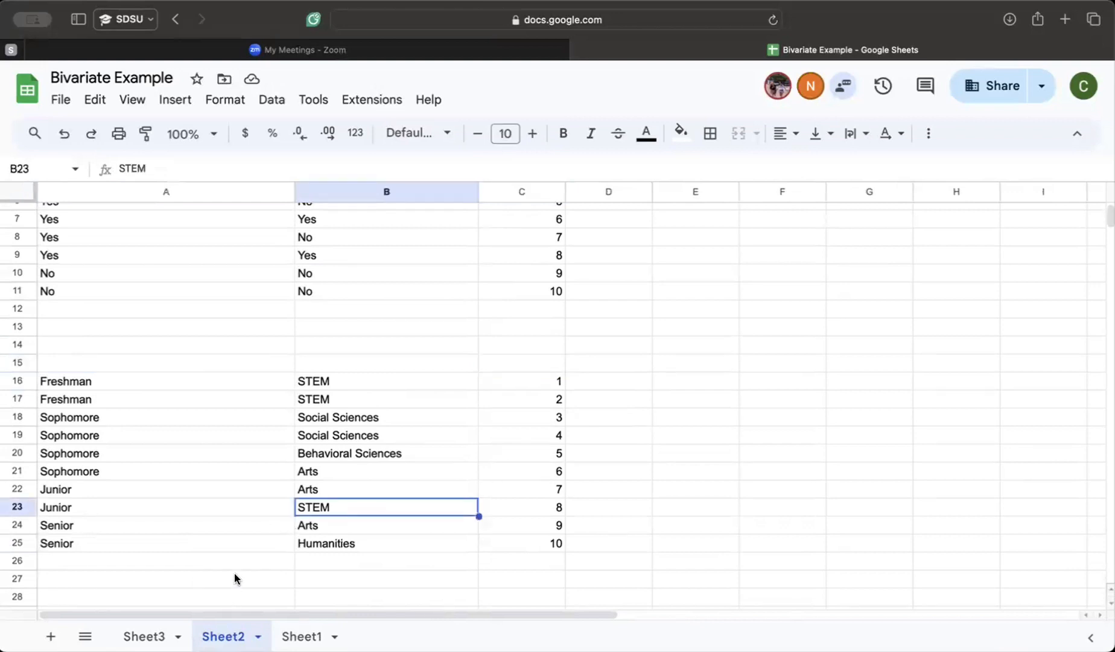
{"action": "left_click", "coordinate": [625, 476]}
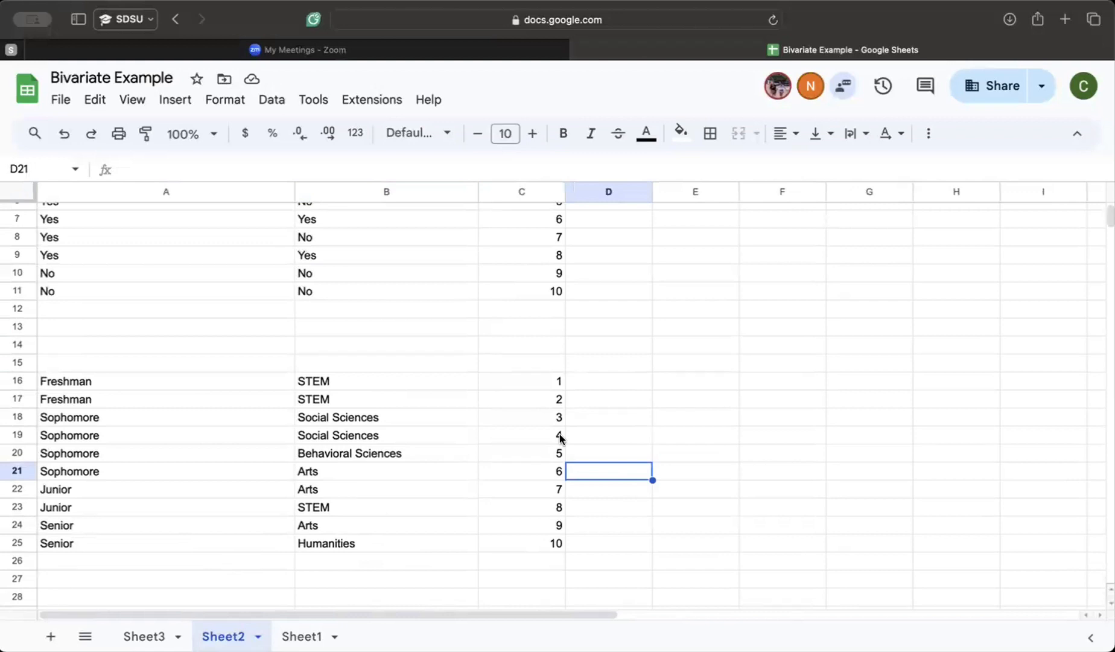
{"action": "left_click", "coordinate": [812, 405]}
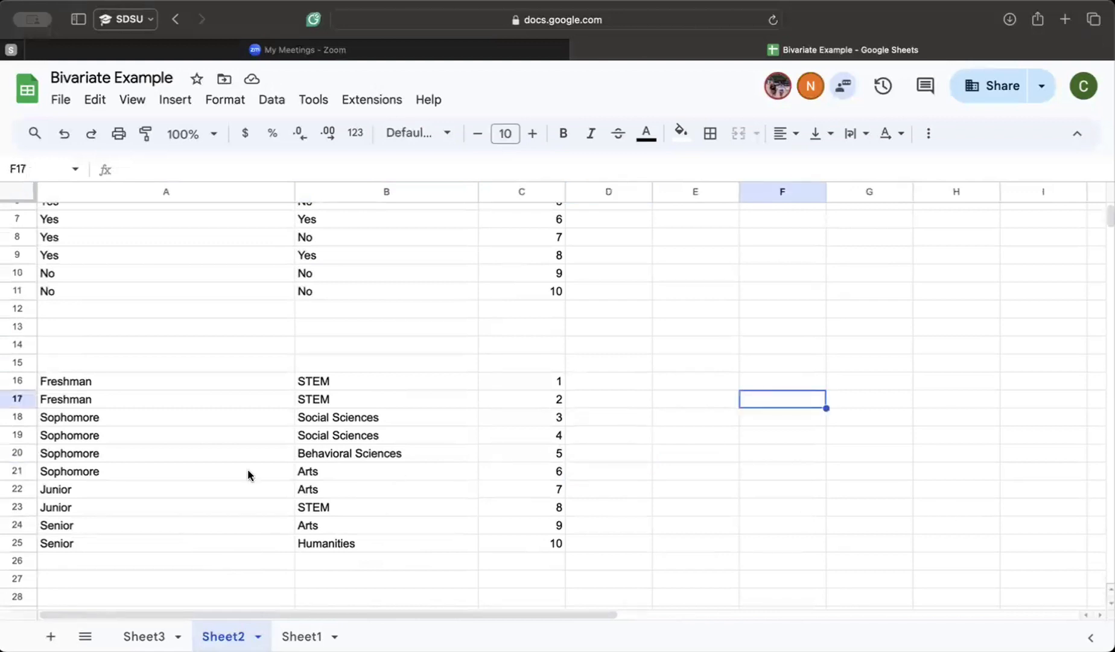
Step: Switch to Sheet1 and look over the two Furthering Edu by Counselor tables
{"action": "scroll", "coordinate": [233, 467], "scroll_direction": "up", "scroll_amount": 5}
{"action": "scroll", "coordinate": [233, 467], "scroll_direction": "down", "scroll_amount": 2}
{"action": "scroll", "coordinate": [233, 468], "scroll_direction": "up", "scroll_amount": 3}
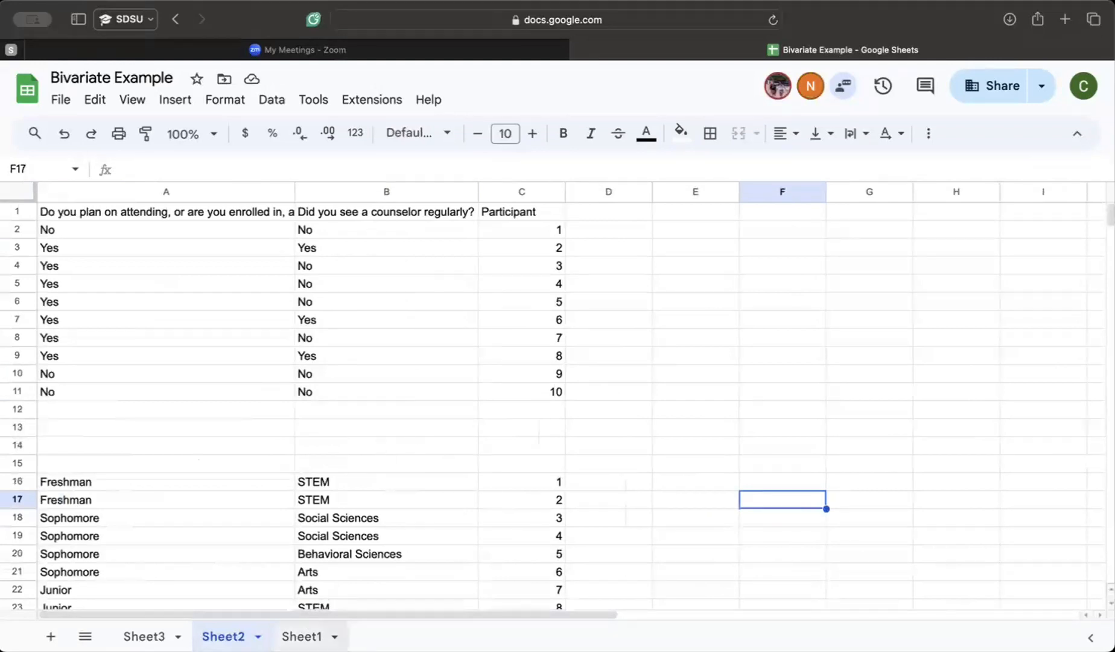
{"action": "left_click", "coordinate": [302, 637]}
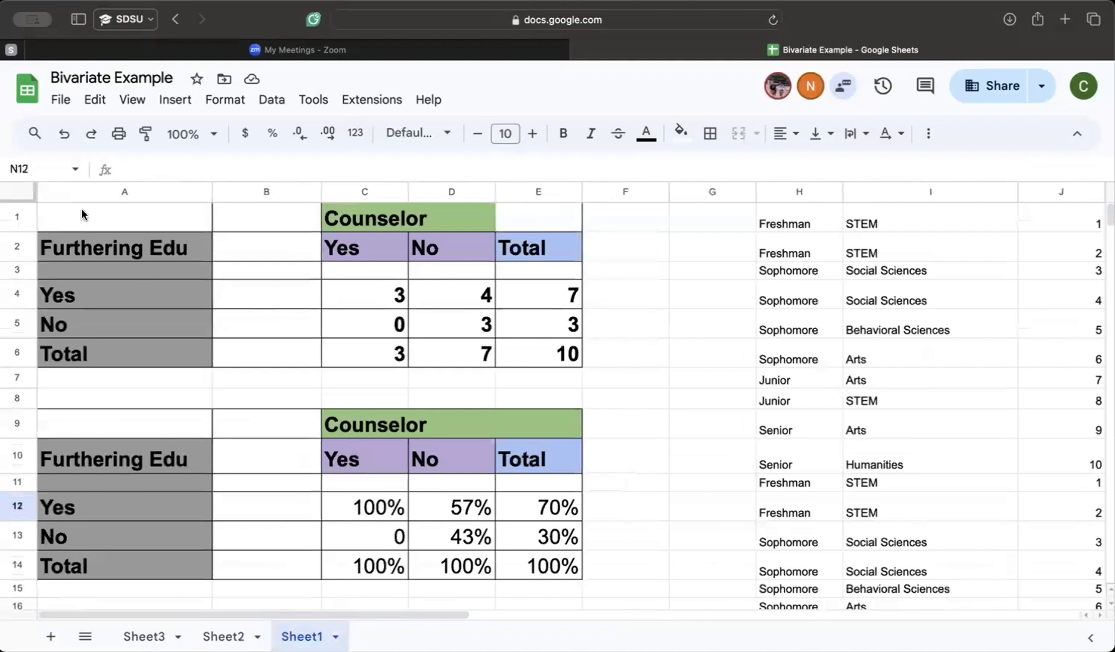
{"action": "left_click_drag", "start_coordinate": [89, 225], "coordinate": [506, 540]}
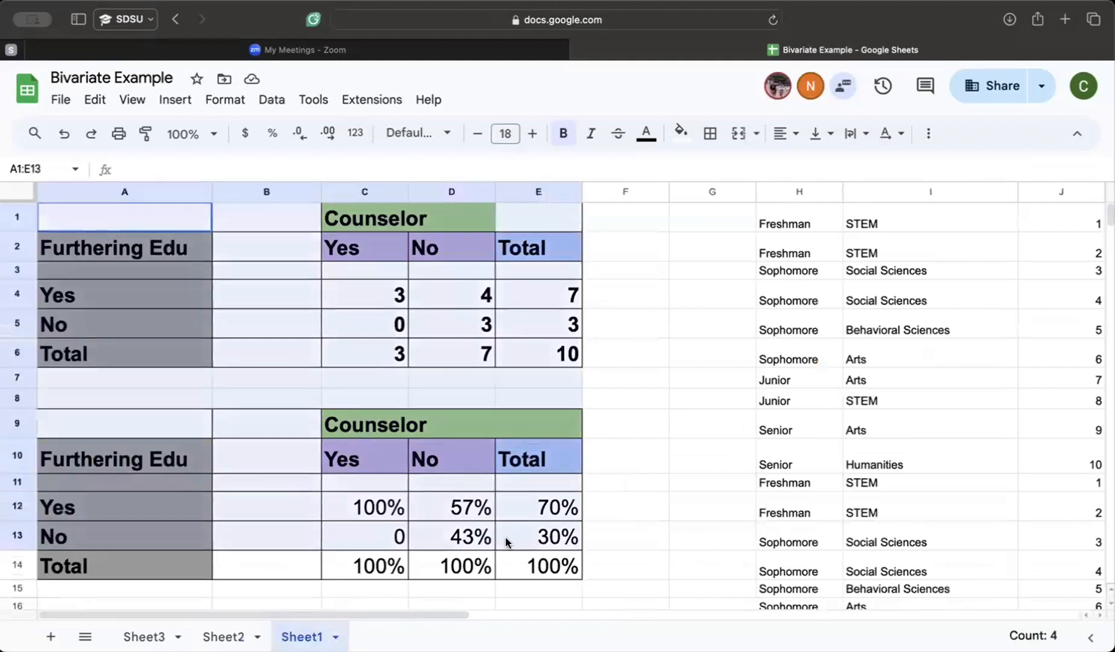
{"action": "left_click", "coordinate": [515, 565]}
Step: Compare the further-education question in column A of Sheet2 with the Furthering Edu row labels in Sheet1's upper table
{"action": "left_click", "coordinate": [222, 635]}
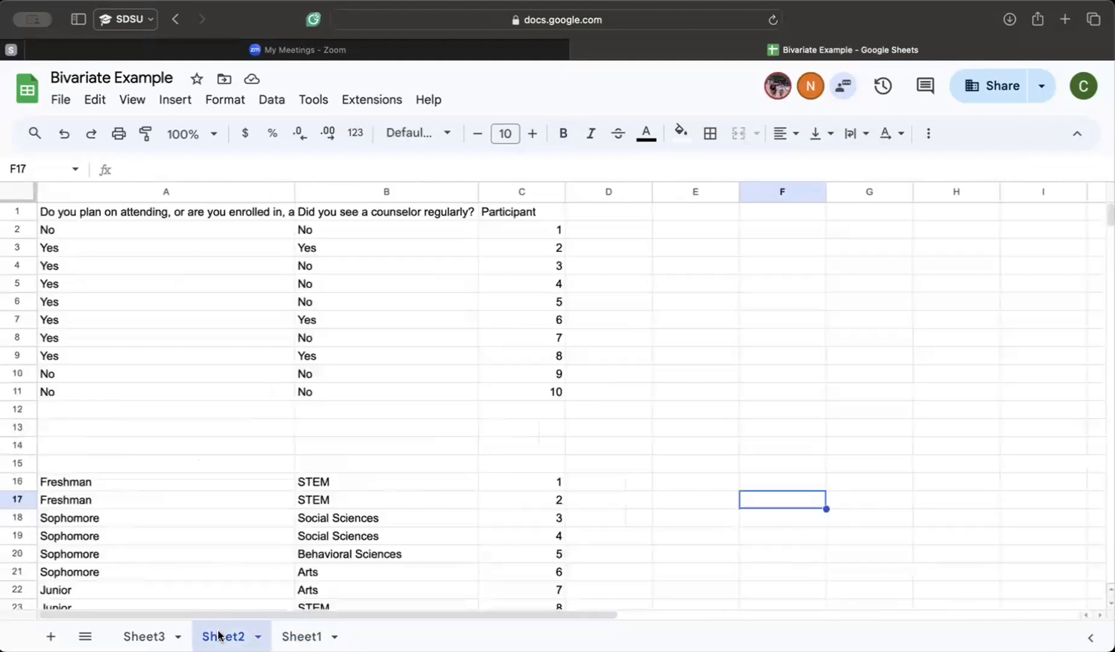
{"action": "left_click", "coordinate": [114, 224]}
{"action": "left_click_drag", "start_coordinate": [114, 223], "coordinate": [237, 232]}
{"action": "left_click", "coordinate": [300, 635]}
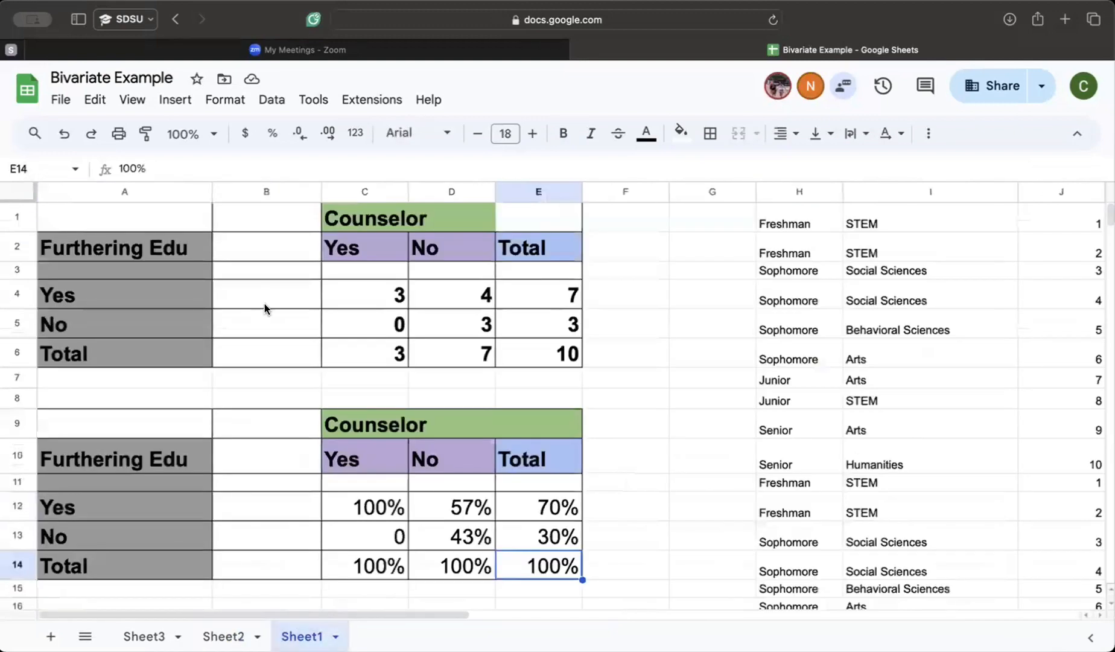
{"action": "left_click", "coordinate": [152, 245]}
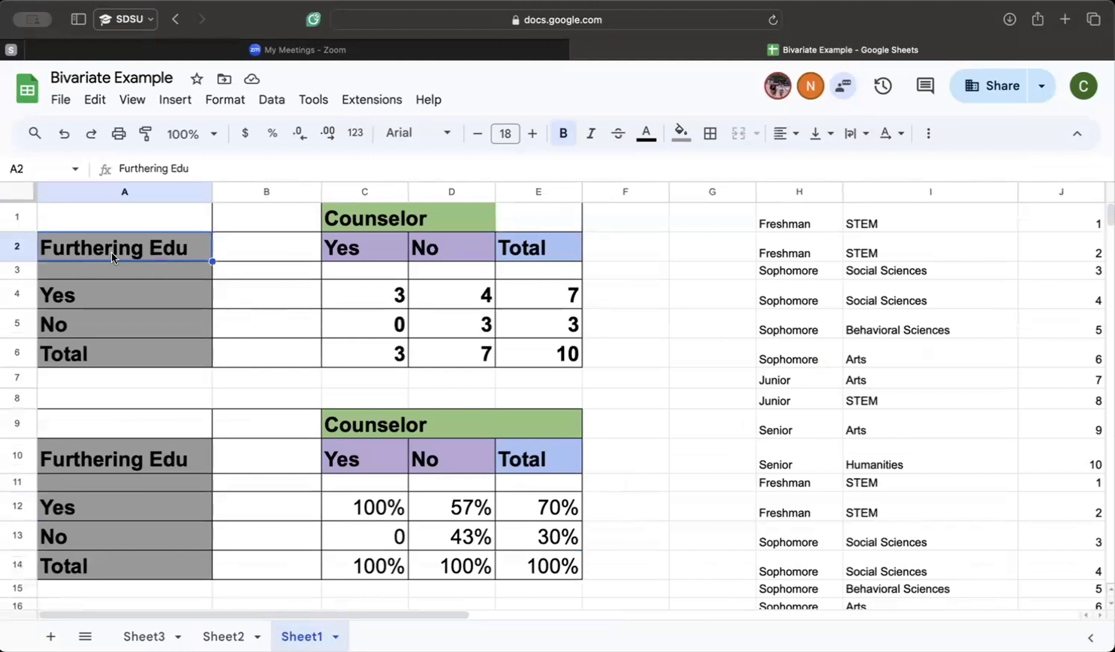
{"action": "left_click", "coordinate": [85, 325]}
{"action": "left_click", "coordinate": [223, 636]}
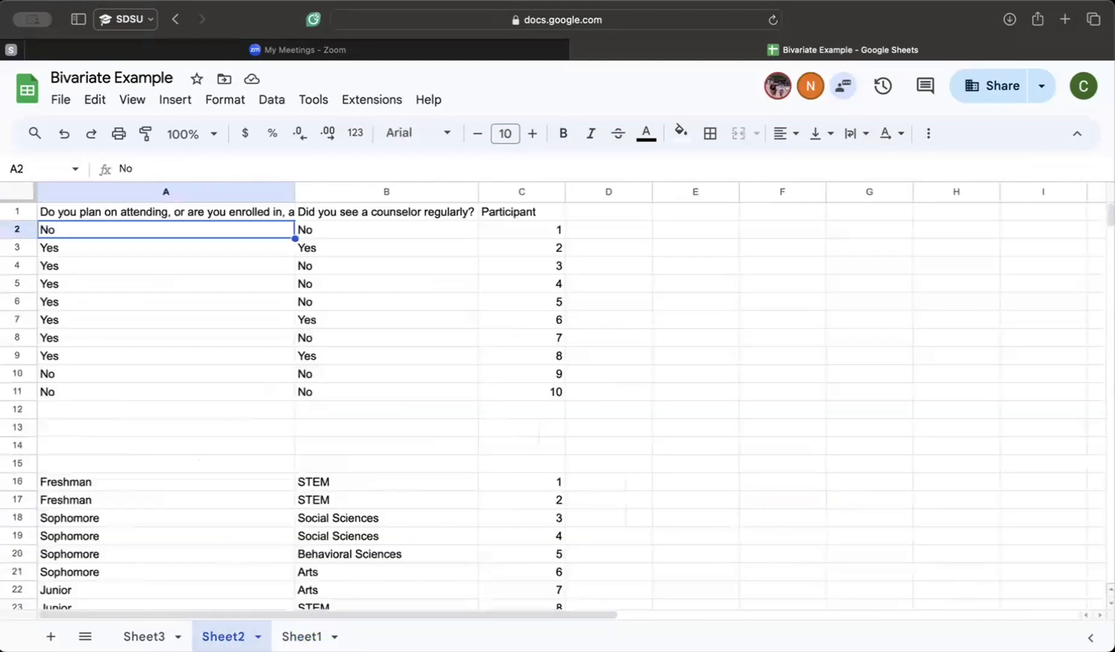
{"action": "left_click", "coordinate": [302, 636]}
Step: Examine the Counselor heading and its Yes and No columns in Sheet1's upper table
{"action": "left_click", "coordinate": [349, 228]}
{"action": "left_click", "coordinate": [349, 253]}
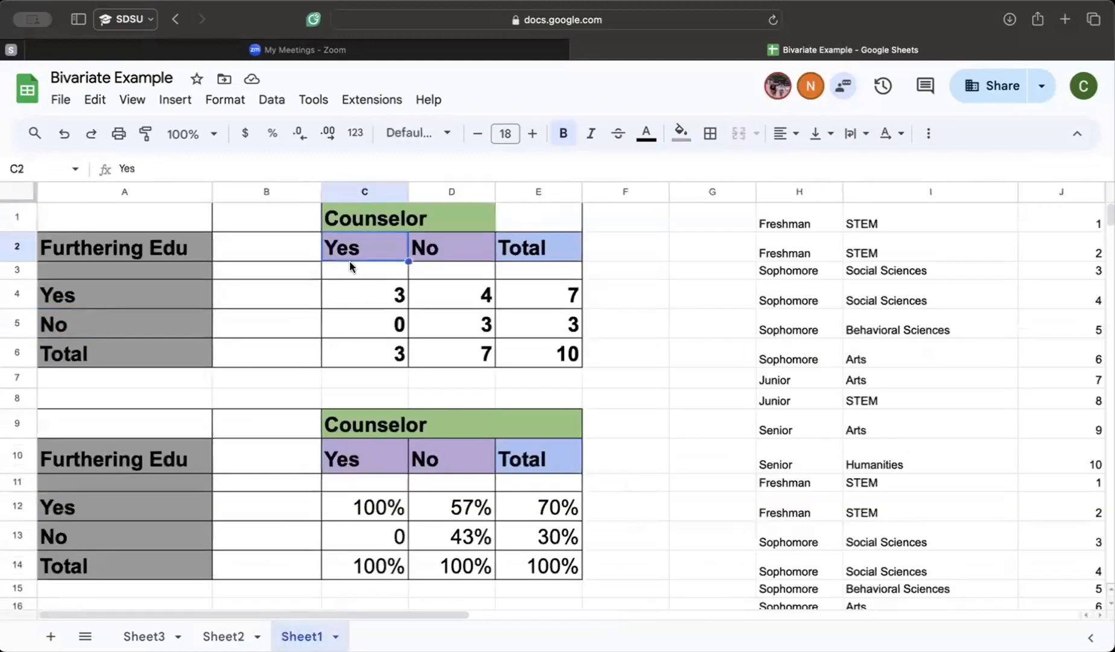
{"action": "left_click", "coordinate": [420, 256]}
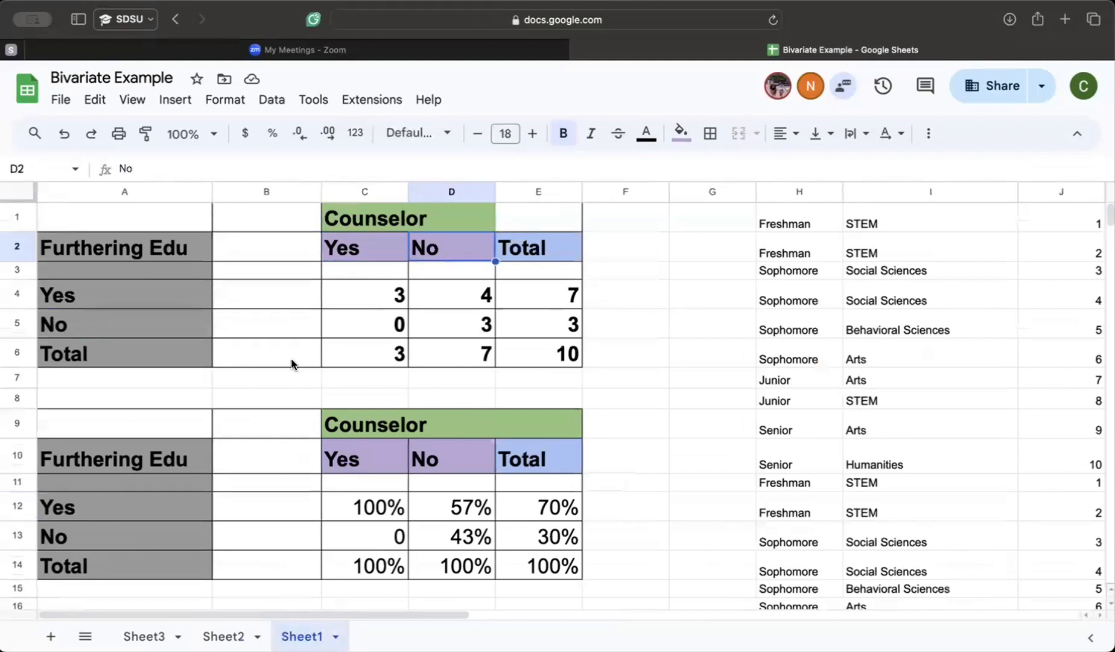
{"action": "left_click", "coordinate": [364, 259]}
{"action": "left_click", "coordinate": [318, 315]}
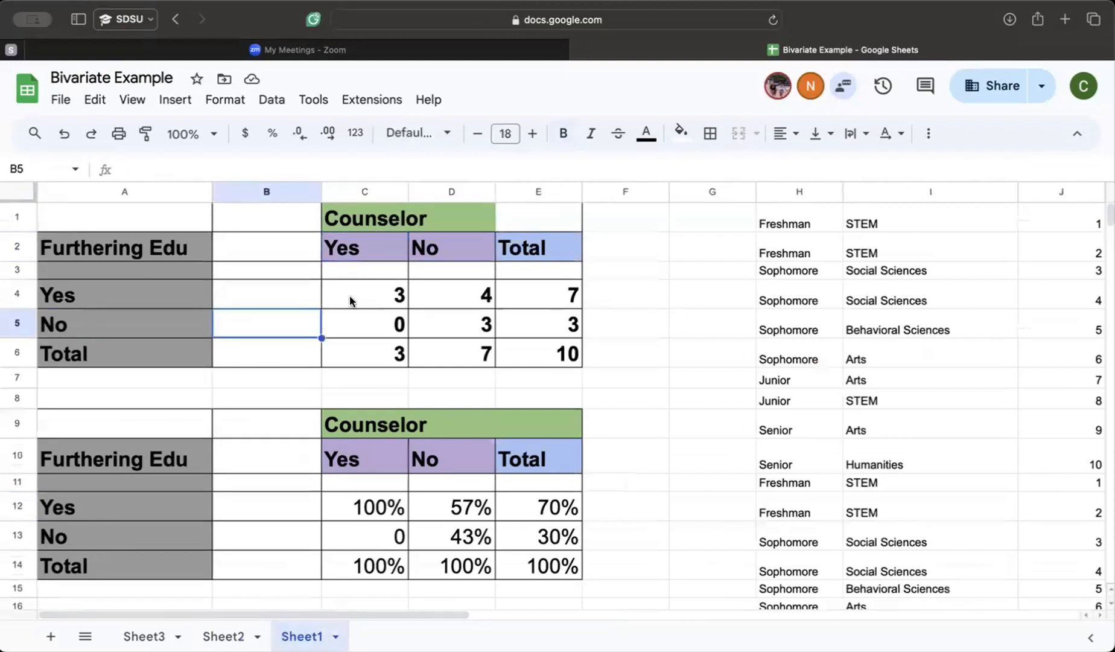
Step: Match the first two participants' answer pairs on Sheet2 with the corresponding cells of Sheet1's frequency table
{"action": "left_click", "coordinate": [356, 299]}
{"action": "left_click", "coordinate": [223, 635]}
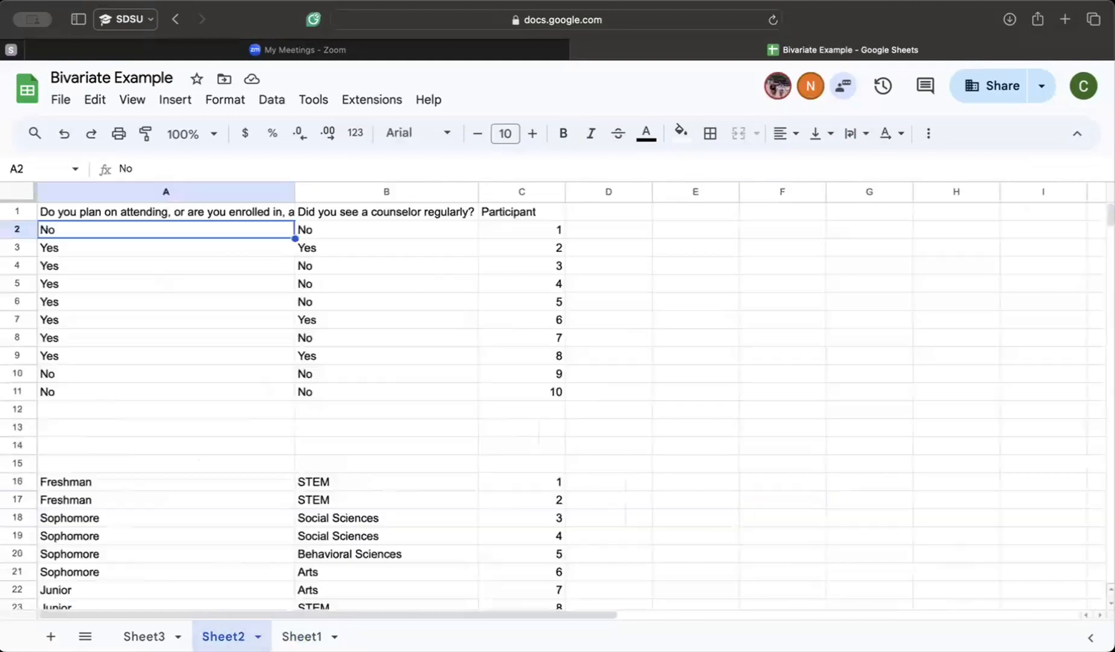
{"action": "left_click", "coordinate": [335, 229]}
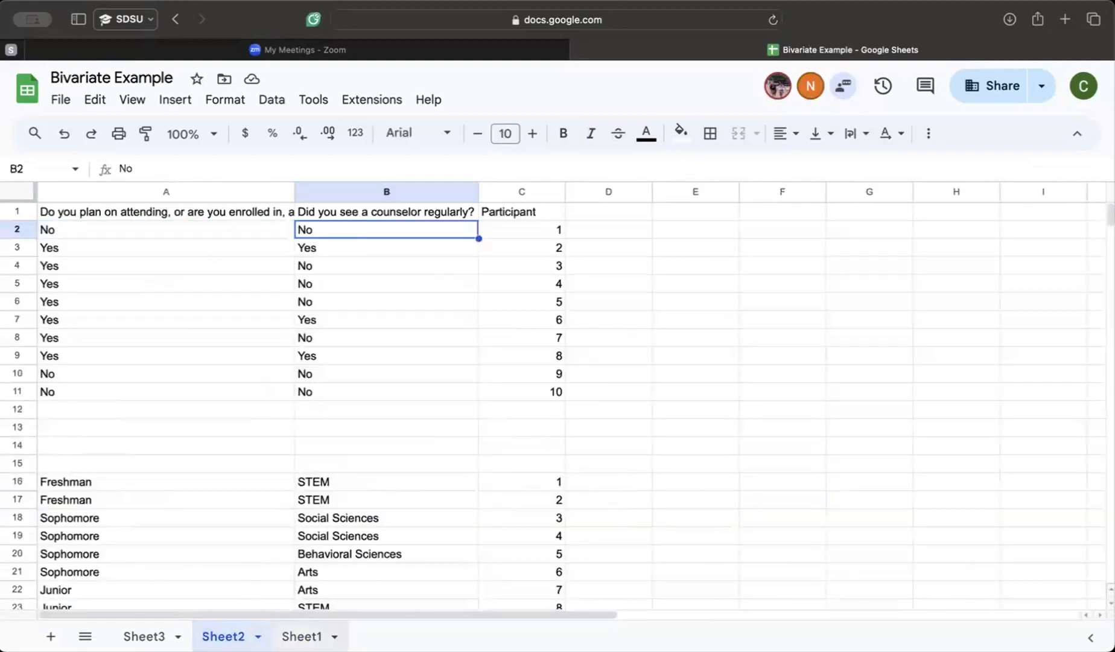
{"action": "left_click", "coordinate": [301, 635]}
{"action": "left_click", "coordinate": [349, 326]}
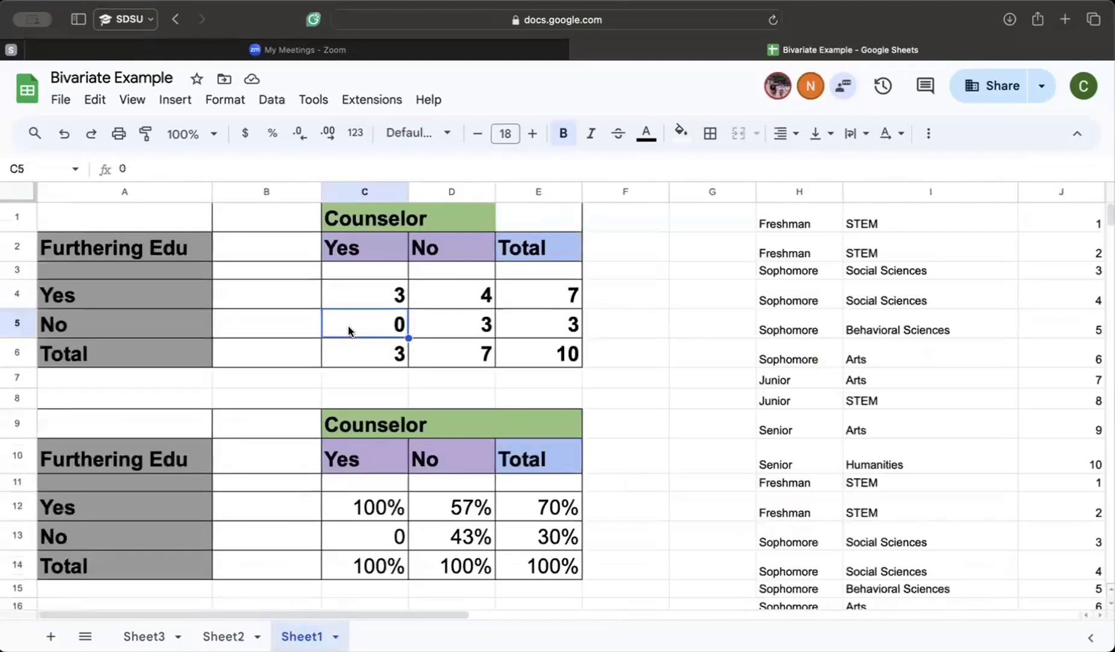
{"action": "left_click", "coordinate": [476, 330]}
{"action": "left_click", "coordinate": [223, 635]}
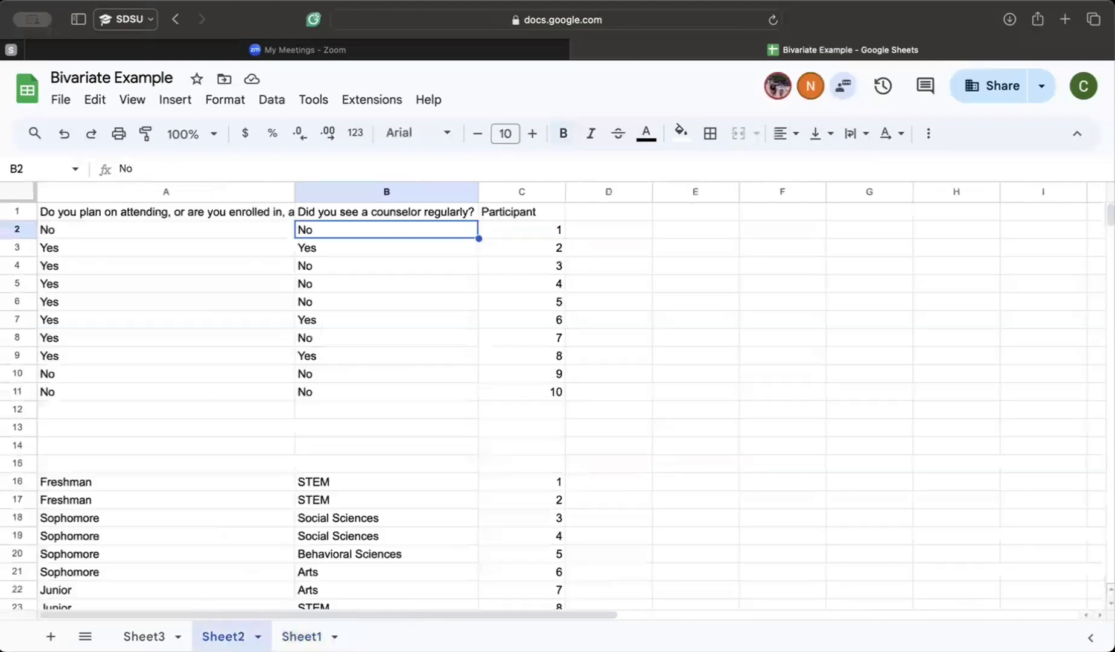
{"action": "left_click", "coordinate": [154, 255]}
{"action": "left_click", "coordinate": [326, 254]}
{"action": "left_click", "coordinate": [301, 636]}
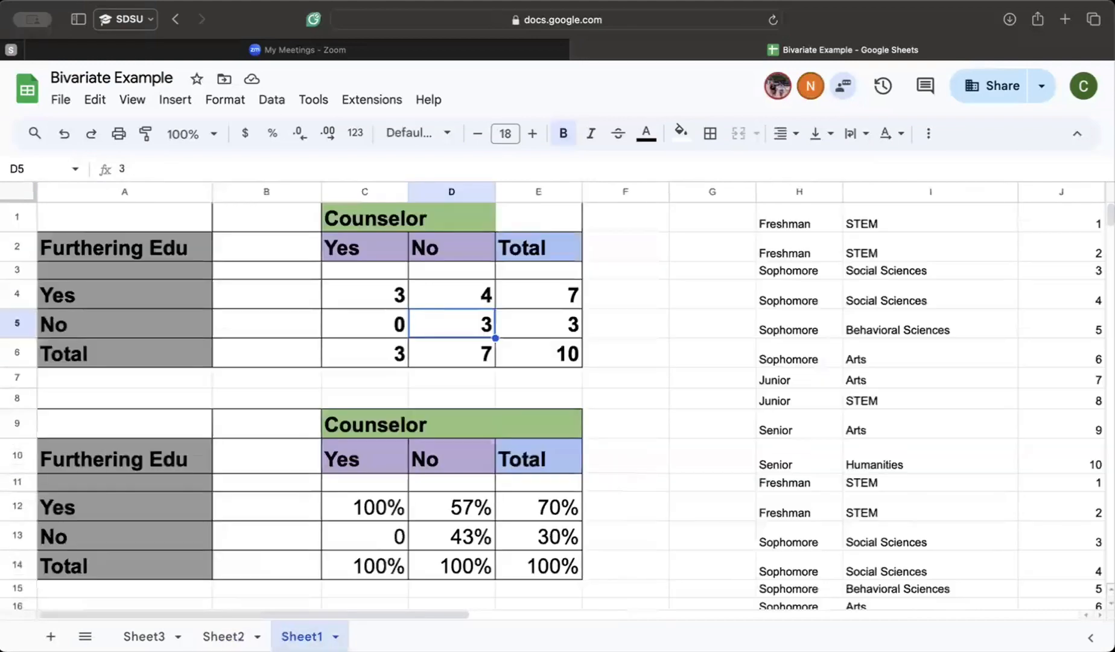
Step: Review the frequency counts in C4:D5 and the Counselor column totals in row 6 of the upper table
{"action": "left_click", "coordinate": [360, 295]}
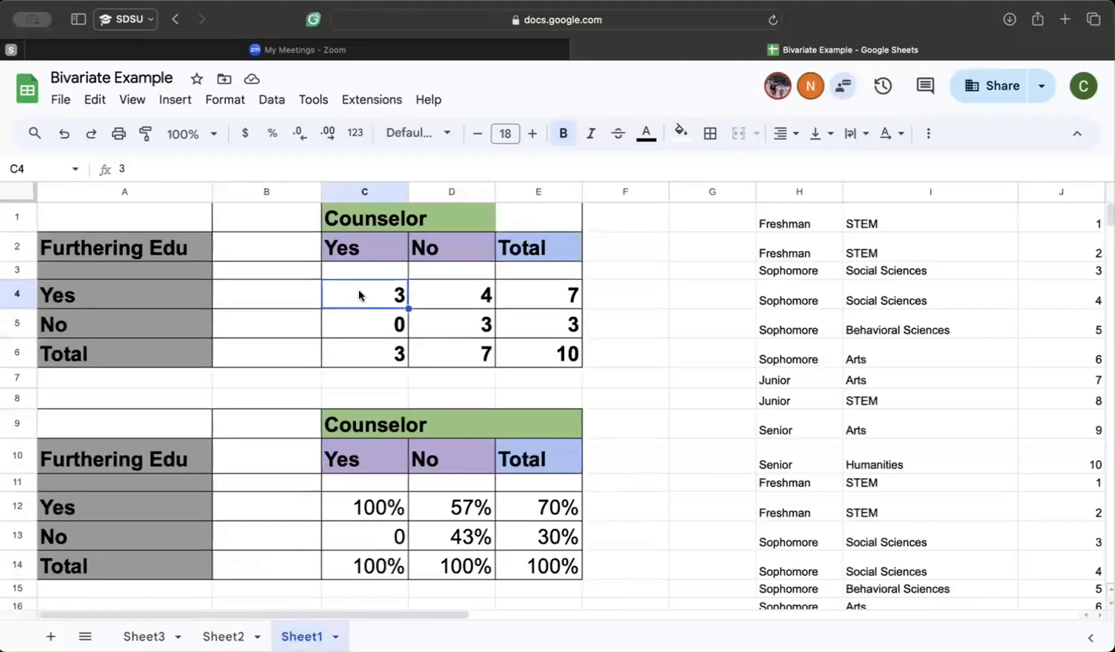
{"action": "left_click", "coordinate": [466, 298]}
{"action": "left_click", "coordinate": [400, 324]}
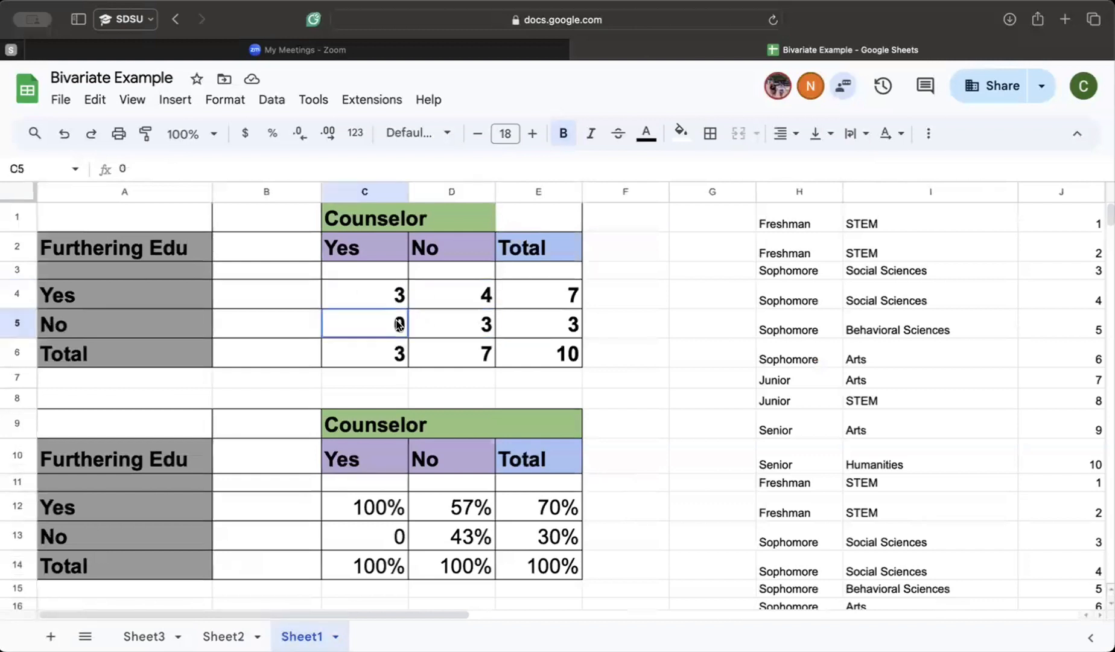
{"action": "left_click", "coordinate": [453, 333]}
{"action": "left_click", "coordinate": [435, 347]}
{"action": "left_click", "coordinate": [398, 353]}
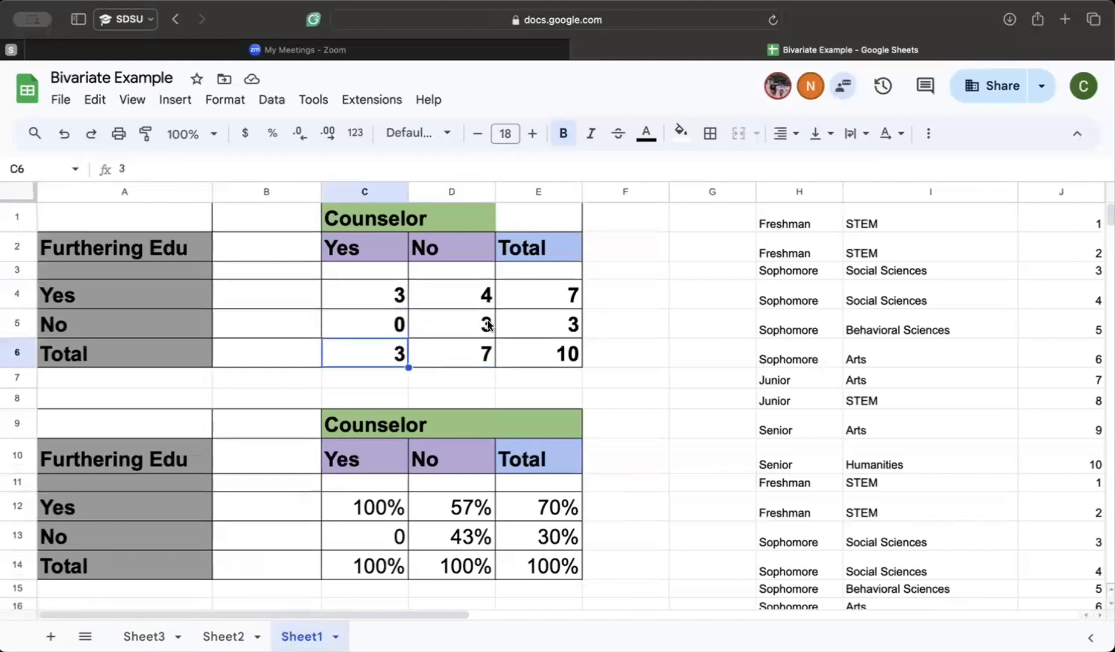
{"action": "left_click", "coordinate": [712, 362]}
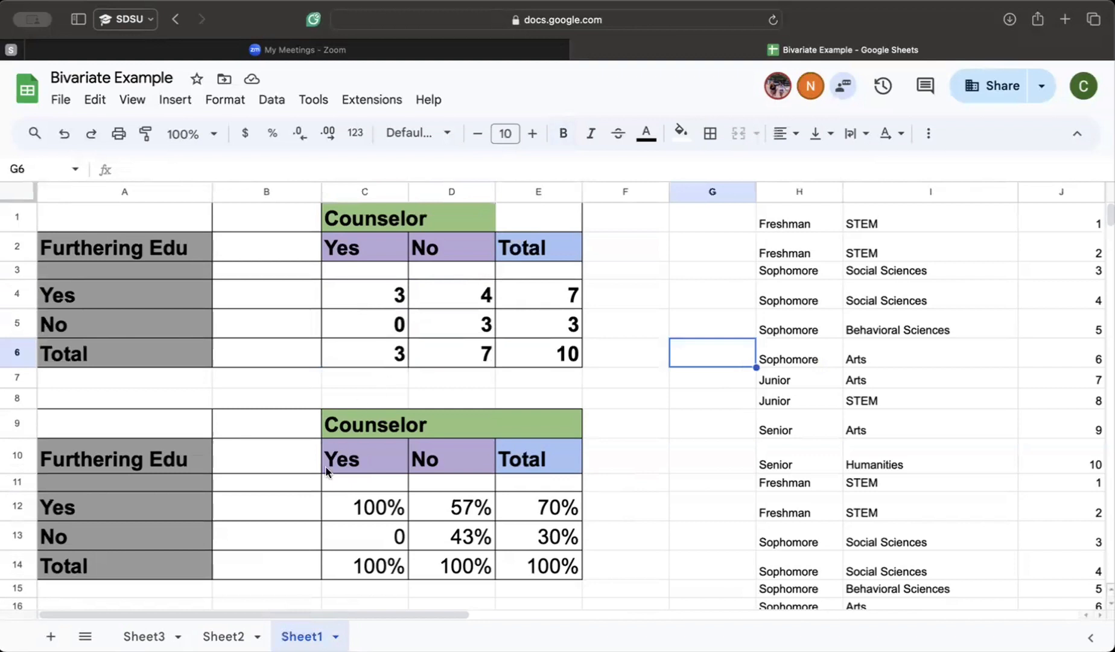
Step: Compare the Counselor Yes column's counts in the upper table with its percentages in C12:C14
{"action": "left_click", "coordinate": [377, 301]}
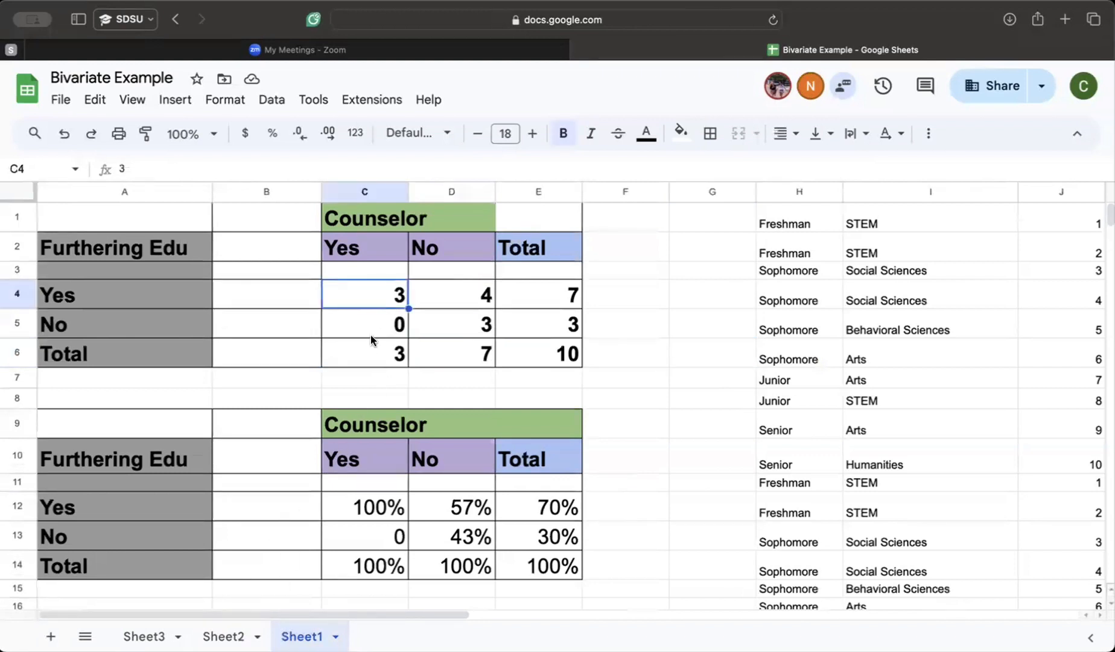
{"action": "left_click", "coordinate": [368, 353]}
{"action": "left_click", "coordinate": [364, 505]}
{"action": "left_click", "coordinate": [349, 545]}
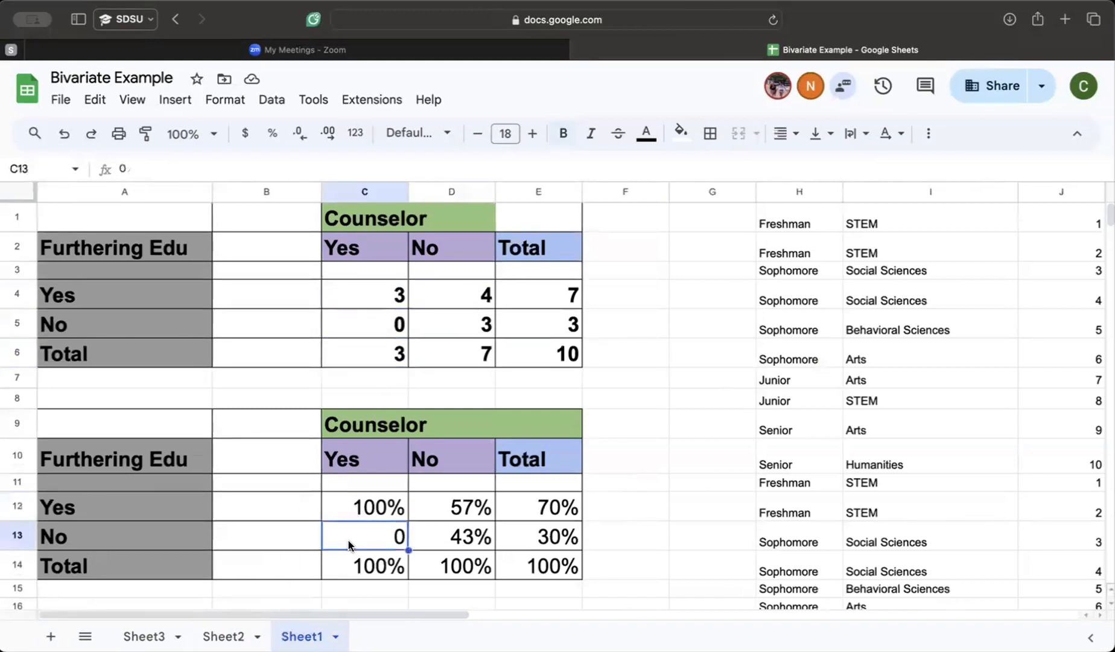
{"action": "left_click", "coordinate": [380, 566]}
Step: Review the percentage table and the frequency table together, ending on the lower Counselor heading
{"action": "left_click_drag", "start_coordinate": [145, 429], "coordinate": [492, 567]}
{"action": "left_click", "coordinate": [109, 197]}
{"action": "left_click_drag", "start_coordinate": [205, 217], "coordinate": [537, 564]}
{"action": "left_click", "coordinate": [422, 424]}
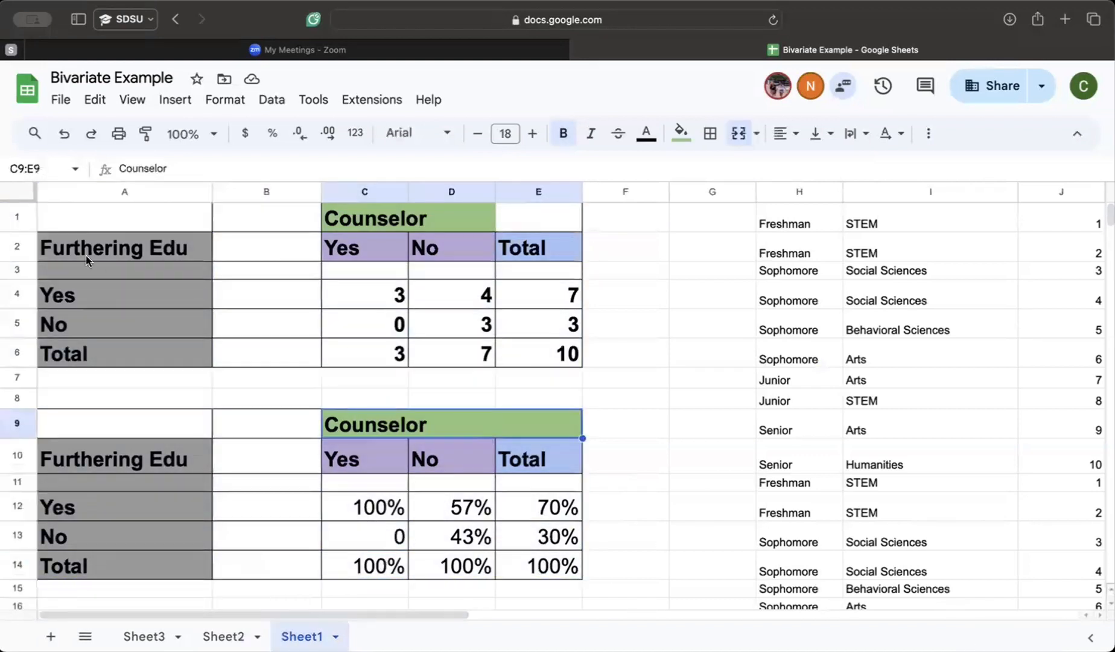
Step: Review the whole frequency table in A1:E6 and the percentage table in A9:E14 on Sheet1
{"action": "left_click", "coordinate": [95, 217]}
{"action": "left_click_drag", "start_coordinate": [96, 217], "coordinate": [502, 348]}
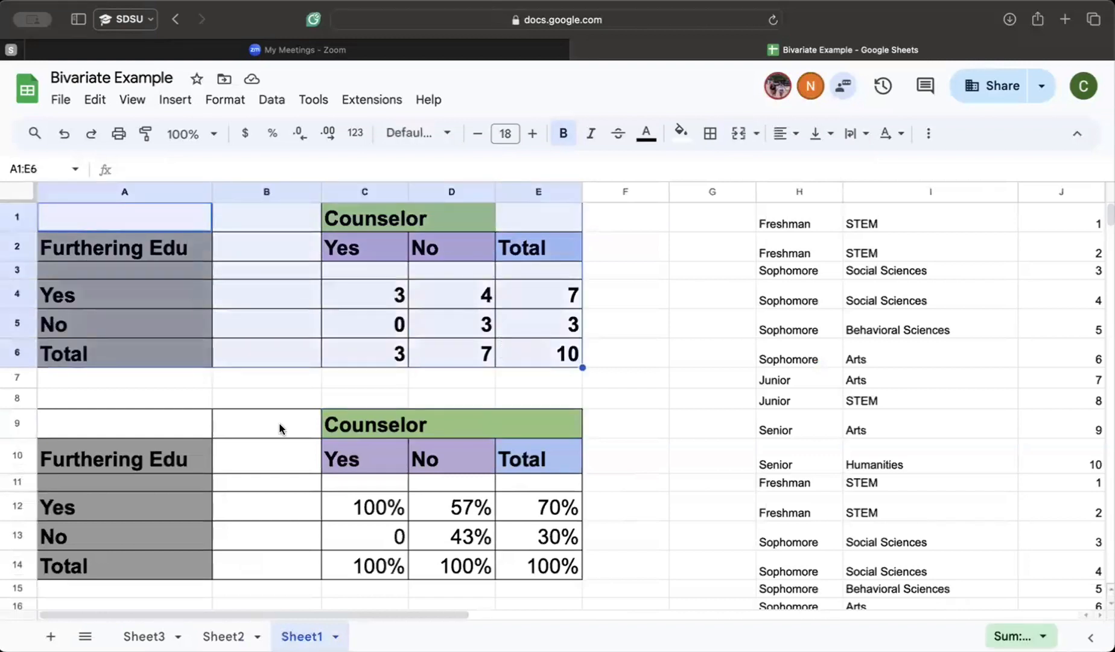
{"action": "left_click_drag", "start_coordinate": [151, 436], "coordinate": [509, 577]}
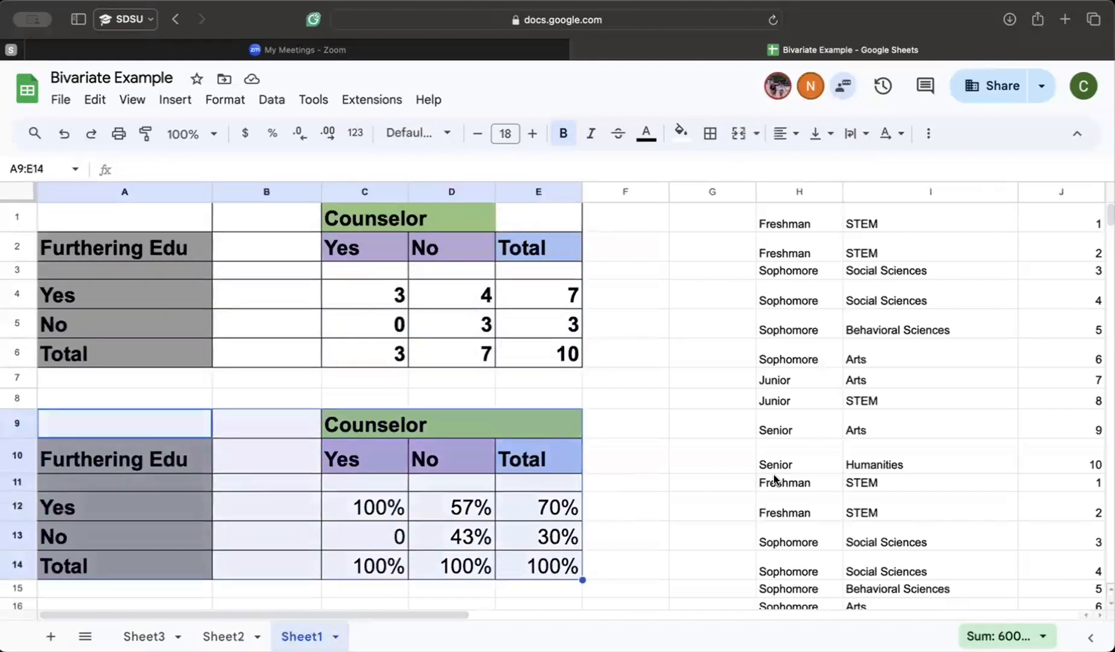
{"action": "left_click", "coordinate": [778, 482]}
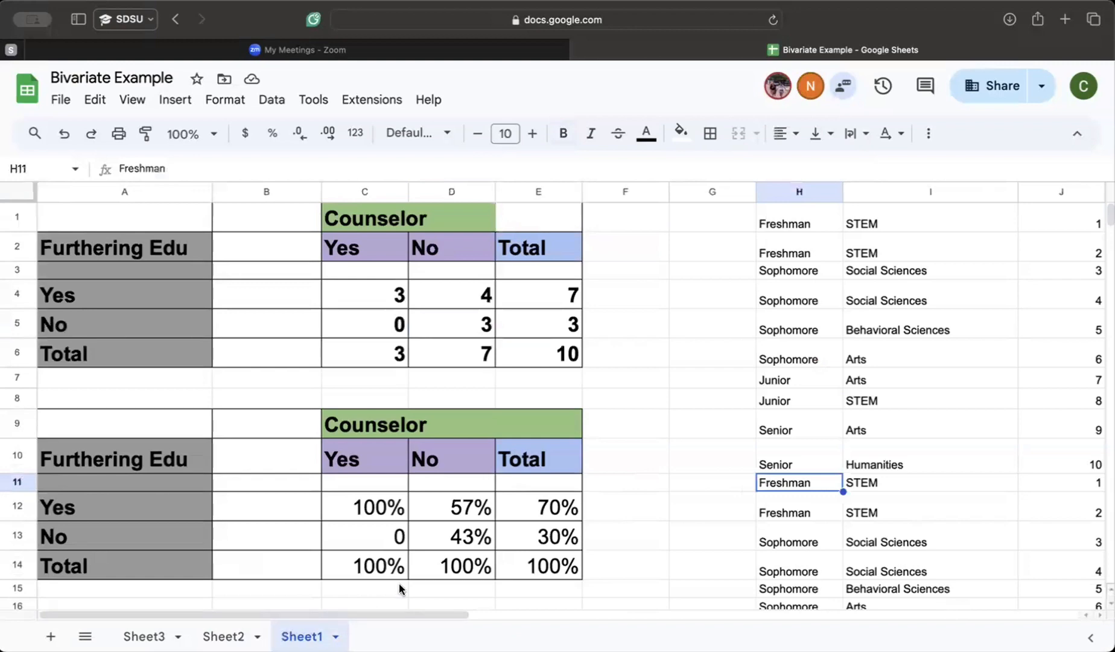
Step: Examine Sheet1's empty Major by Class Standing table, the participant list beside it, and the Major categories in Sheet3's Nominal table
{"action": "left_click_drag", "start_coordinate": [380, 614], "coordinate": [662, 633]}
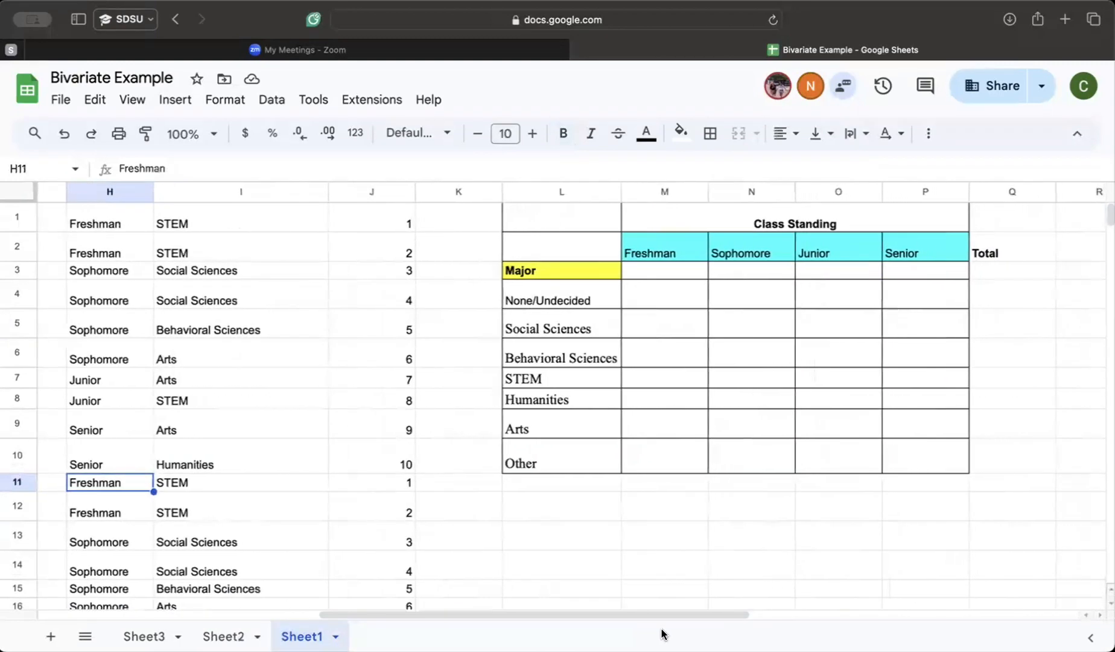
{"action": "left_click", "coordinate": [144, 635]}
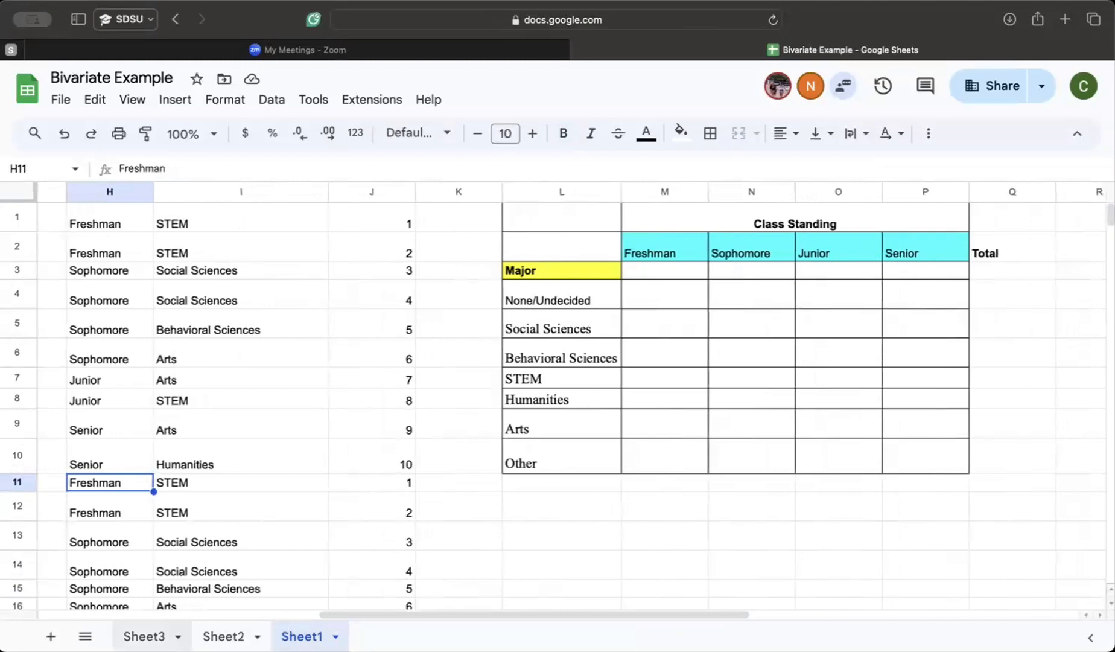
{"action": "scroll", "coordinate": [514, 385], "scroll_direction": "down", "scroll_amount": 10}
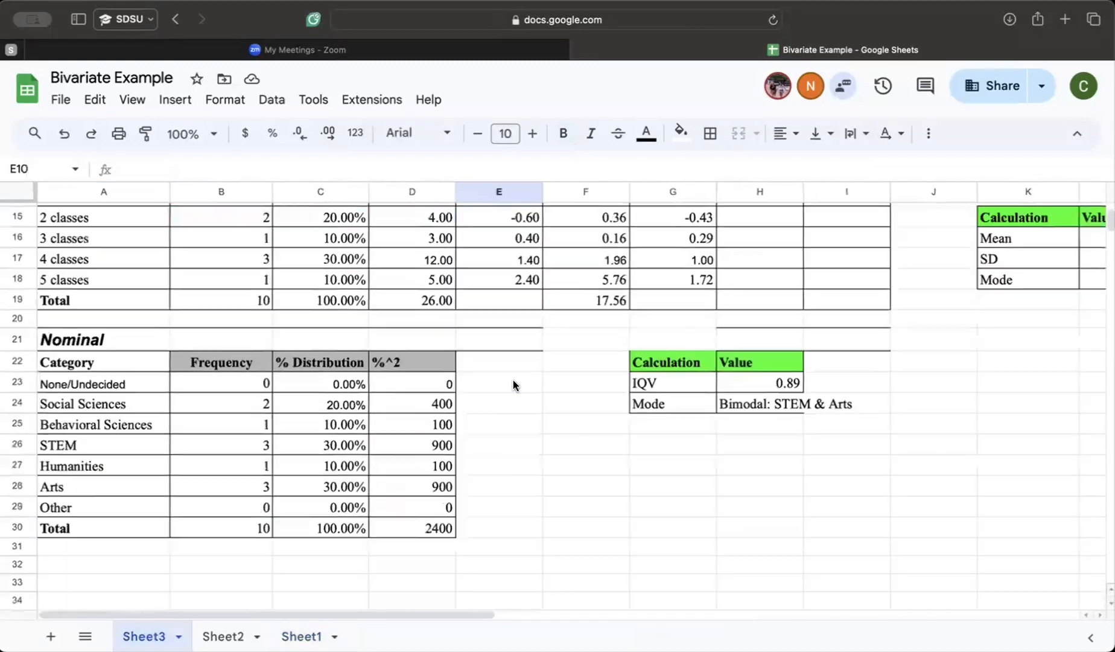
{"action": "scroll", "coordinate": [513, 385], "scroll_direction": "up", "scroll_amount": 9}
{"action": "left_click", "coordinate": [296, 631]}
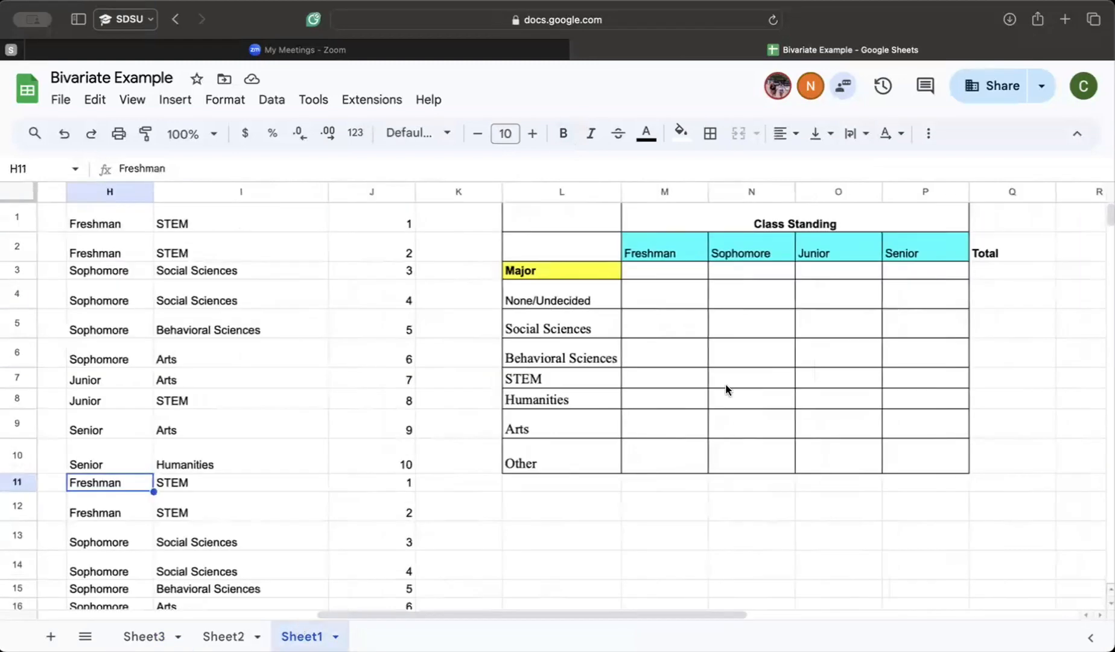
{"action": "scroll", "coordinate": [726, 385], "scroll_direction": "left", "scroll_amount": 2}
{"action": "scroll", "coordinate": [1075, 404], "scroll_direction": "right", "scroll_amount": 4}
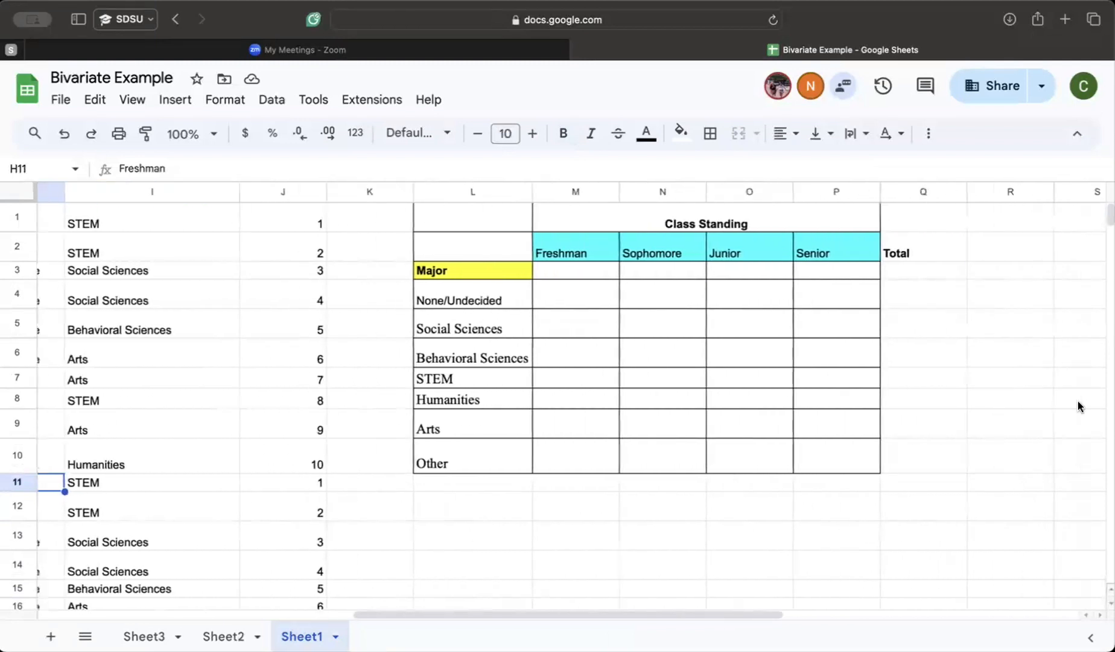
{"action": "scroll", "coordinate": [1077, 401], "scroll_direction": "right", "scroll_amount": 1}
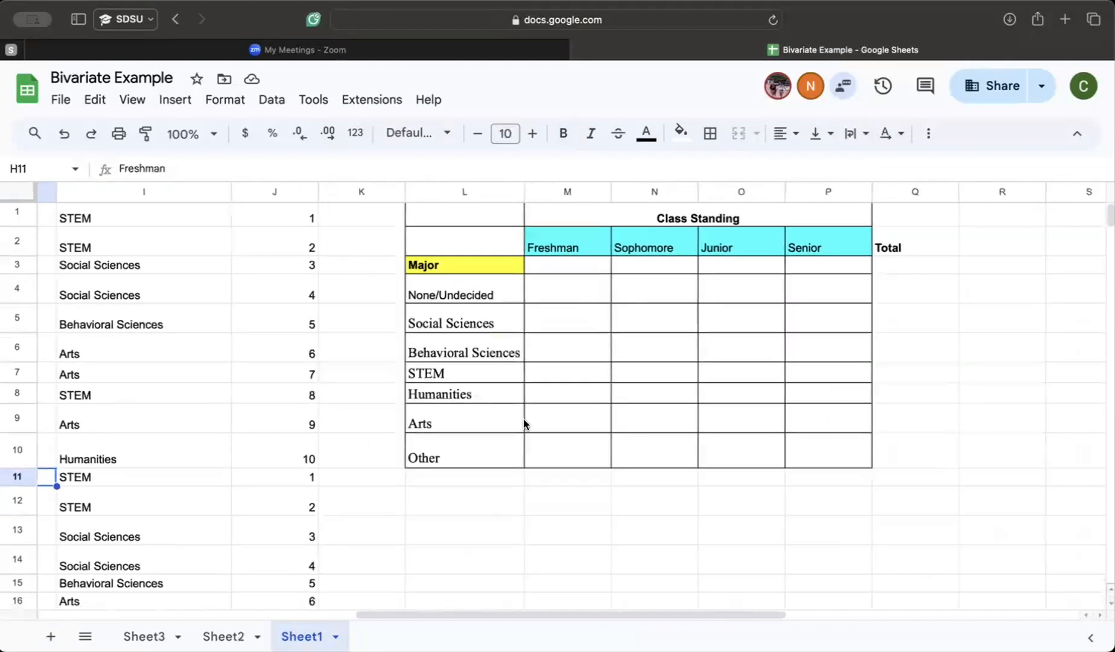
{"action": "left_click", "coordinate": [572, 293]}
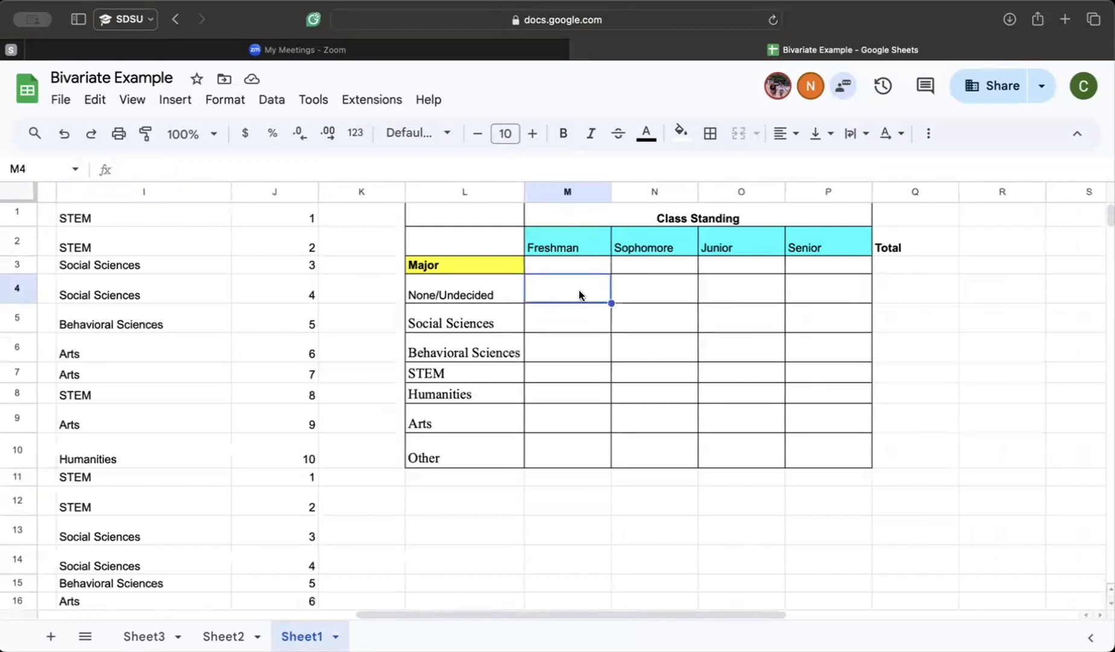
{"action": "scroll", "coordinate": [141, 328], "scroll_direction": "left", "scroll_amount": 3}
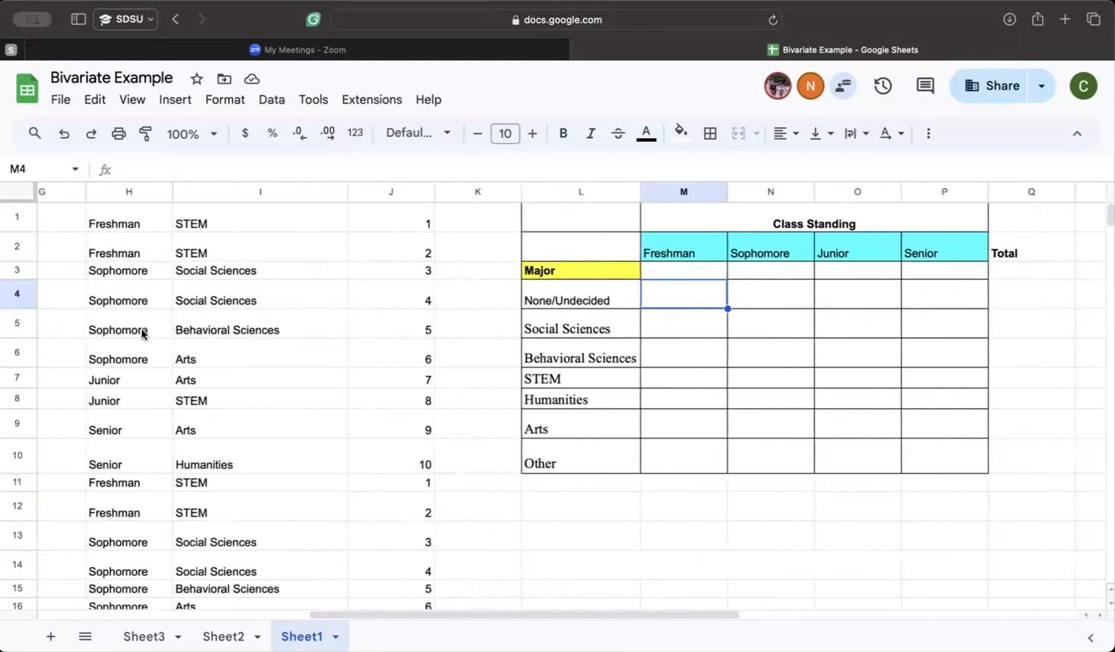
Step: Delete the duplicate participant list in H11:J20, keeping the first ten participants' rows
{"action": "left_click", "coordinate": [378, 219]}
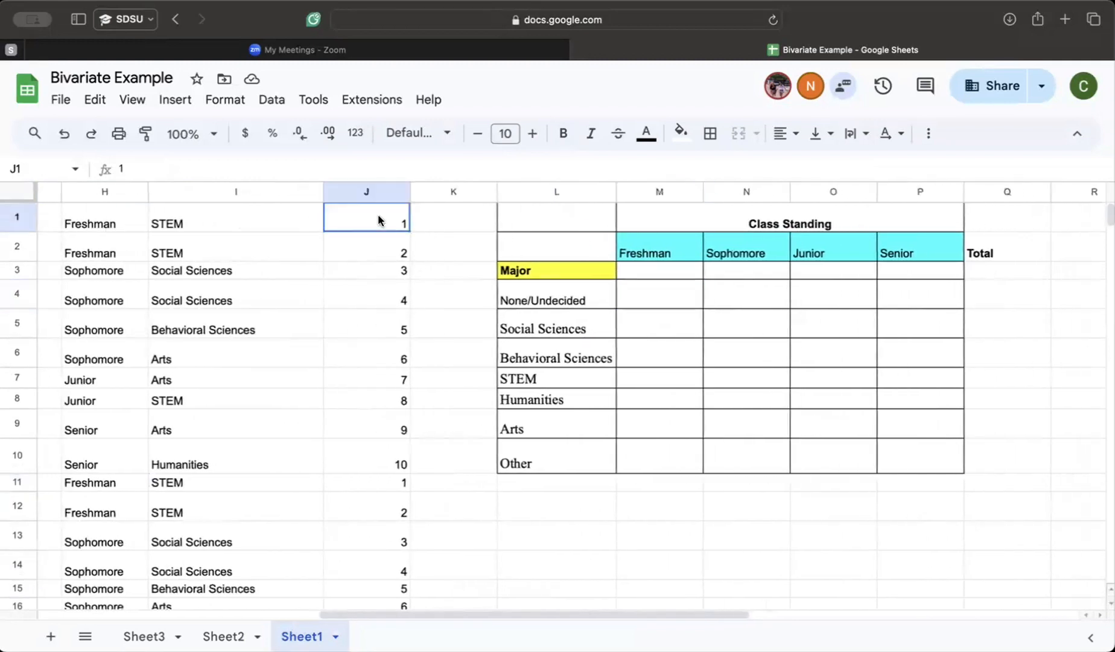
{"action": "left_click", "coordinate": [347, 456]}
{"action": "scroll", "coordinate": [144, 472], "scroll_direction": "down", "scroll_amount": 5}
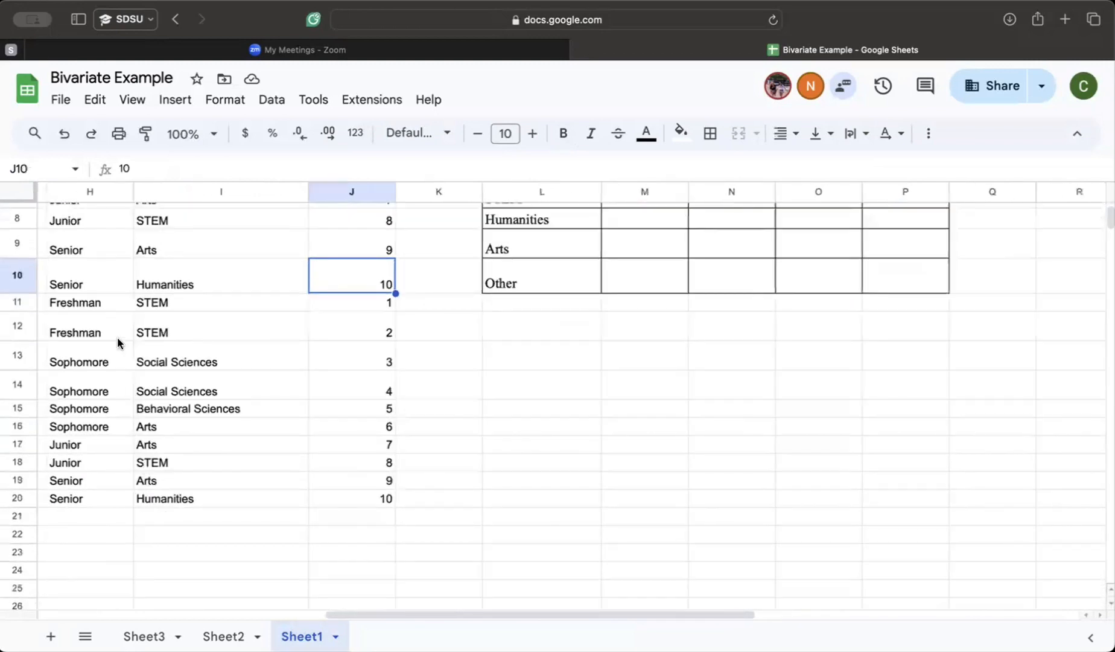
{"action": "left_click_drag", "start_coordinate": [107, 306], "coordinate": [360, 507]}
{"action": "key", "text": "Delete"}
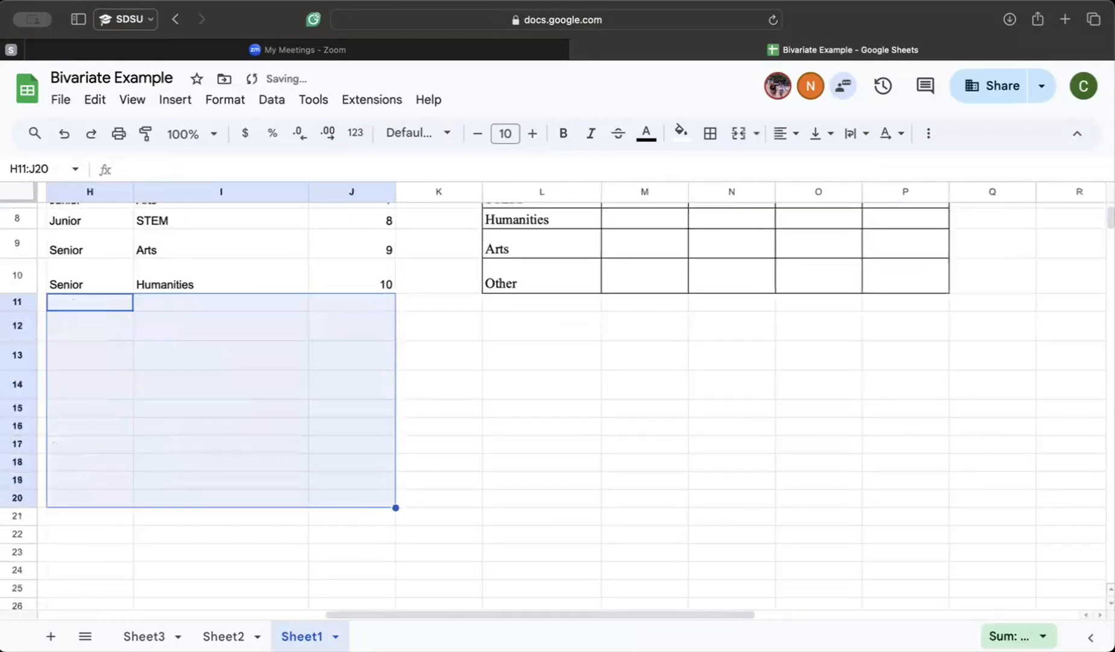
{"action": "scroll", "coordinate": [503, 457], "scroll_direction": "up", "scroll_amount": 5}
{"action": "left_click", "coordinate": [424, 362]}
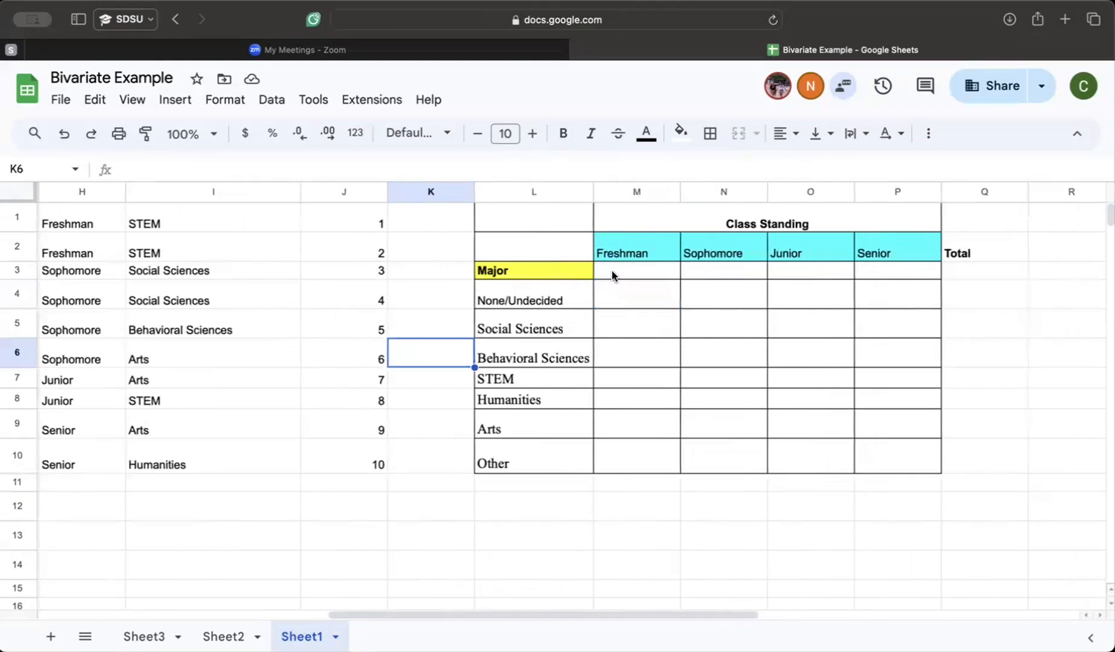
Step: Enter 2 in the STEM row under Freshman (M7), counting the participants listed in H1:I2
{"action": "left_click", "coordinate": [616, 382]}
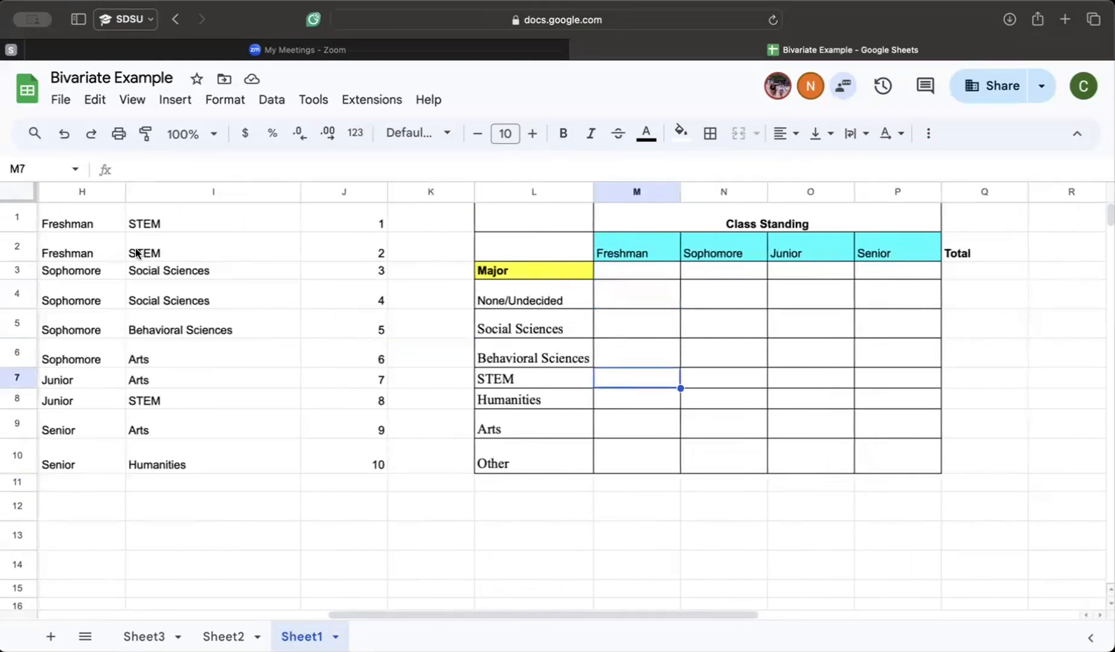
{"action": "left_click_drag", "start_coordinate": [118, 224], "coordinate": [150, 253]}
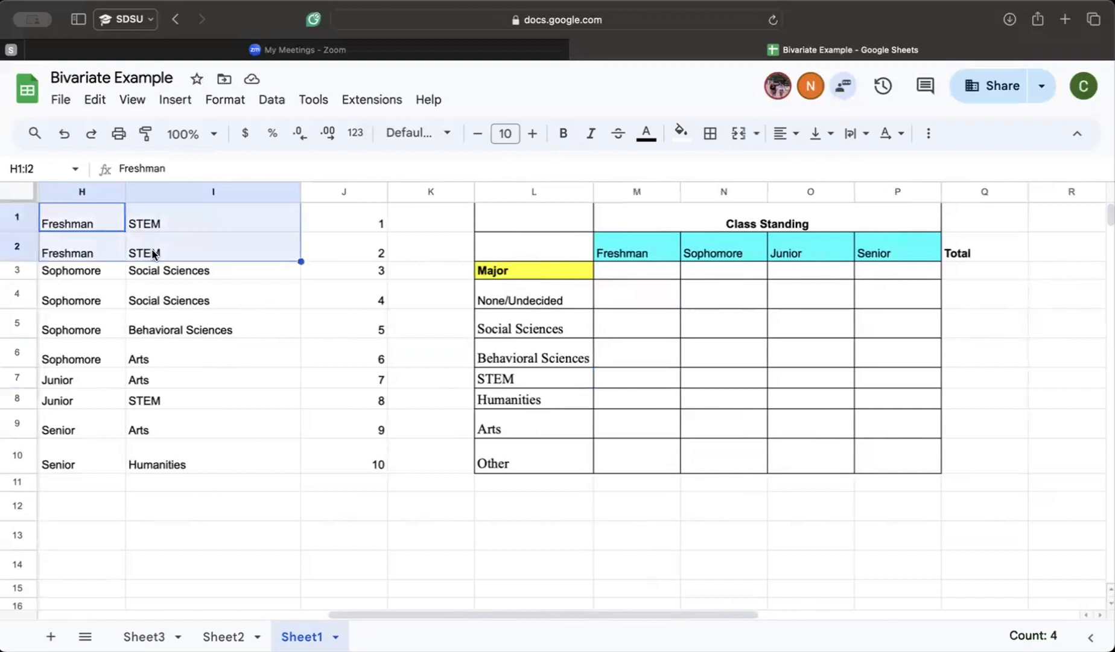
{"action": "left_click", "coordinate": [636, 362]}
{"action": "left_click", "coordinate": [643, 379]}
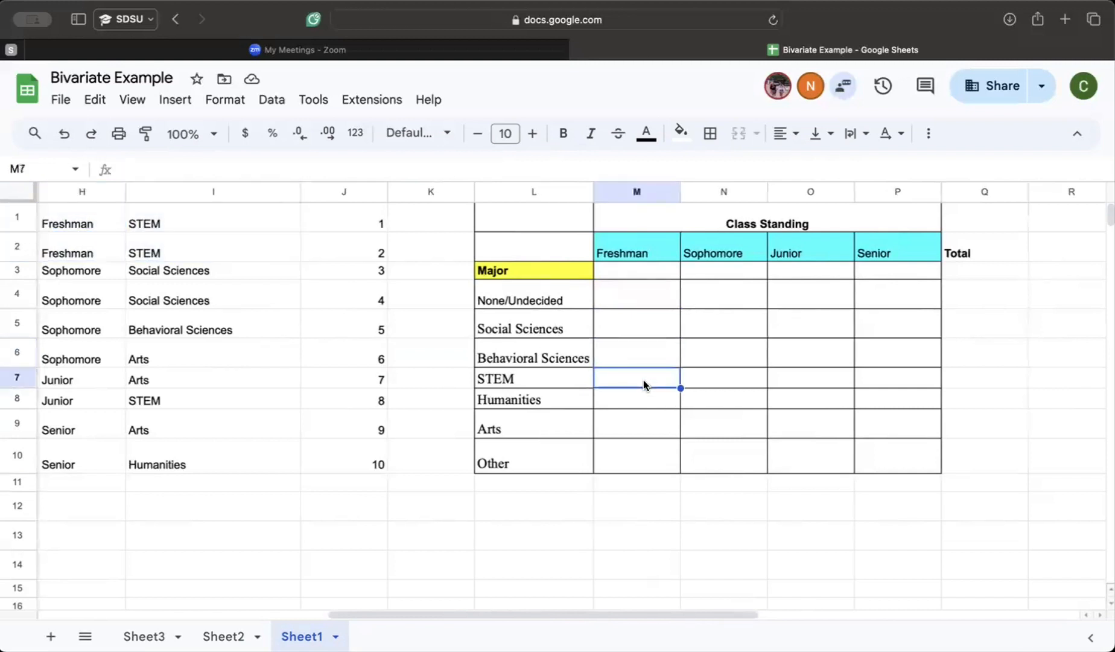
{"action": "type", "text": "2"}
{"action": "left_click", "coordinate": [806, 502]}
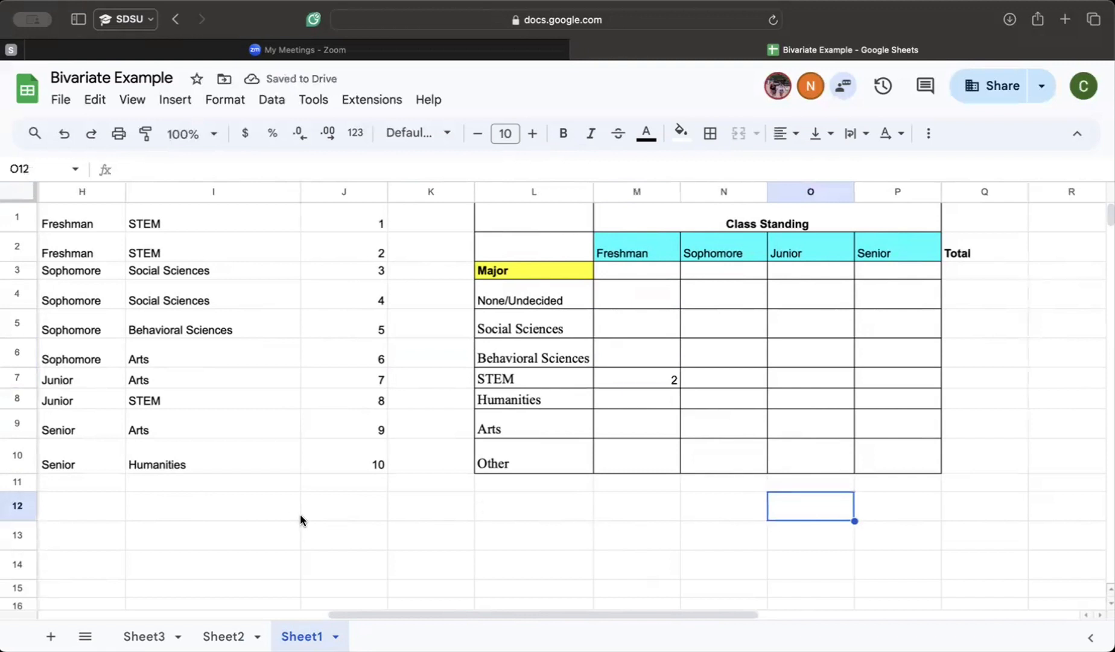
{"action": "double_click", "coordinate": [677, 393]}
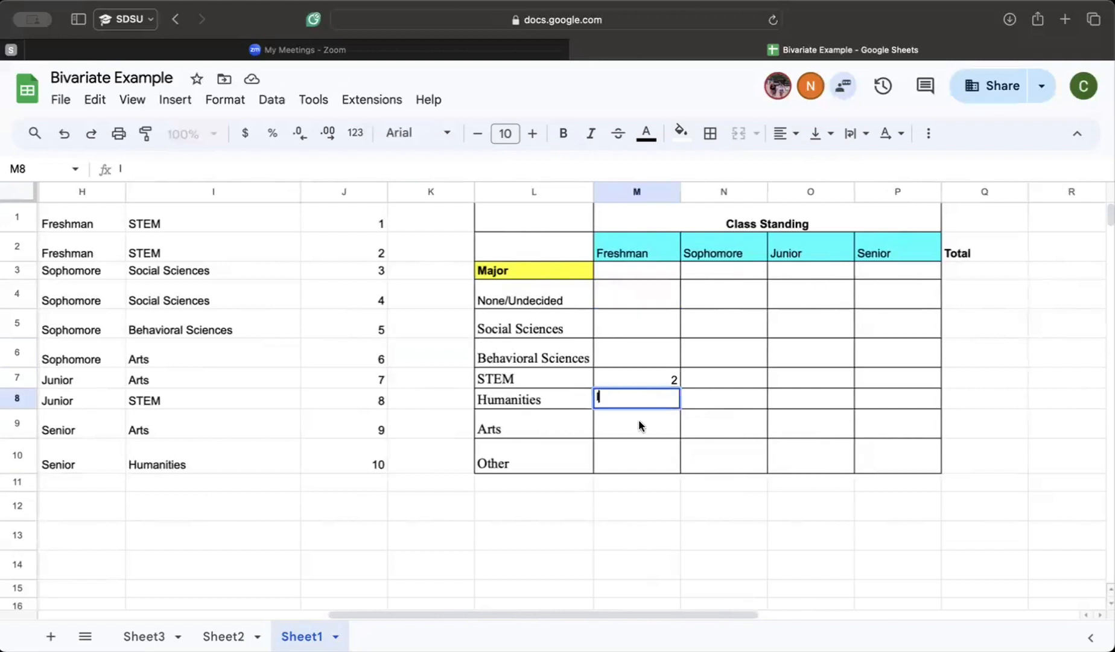
{"action": "left_click", "coordinate": [619, 449]}
{"action": "left_click", "coordinate": [633, 403]}
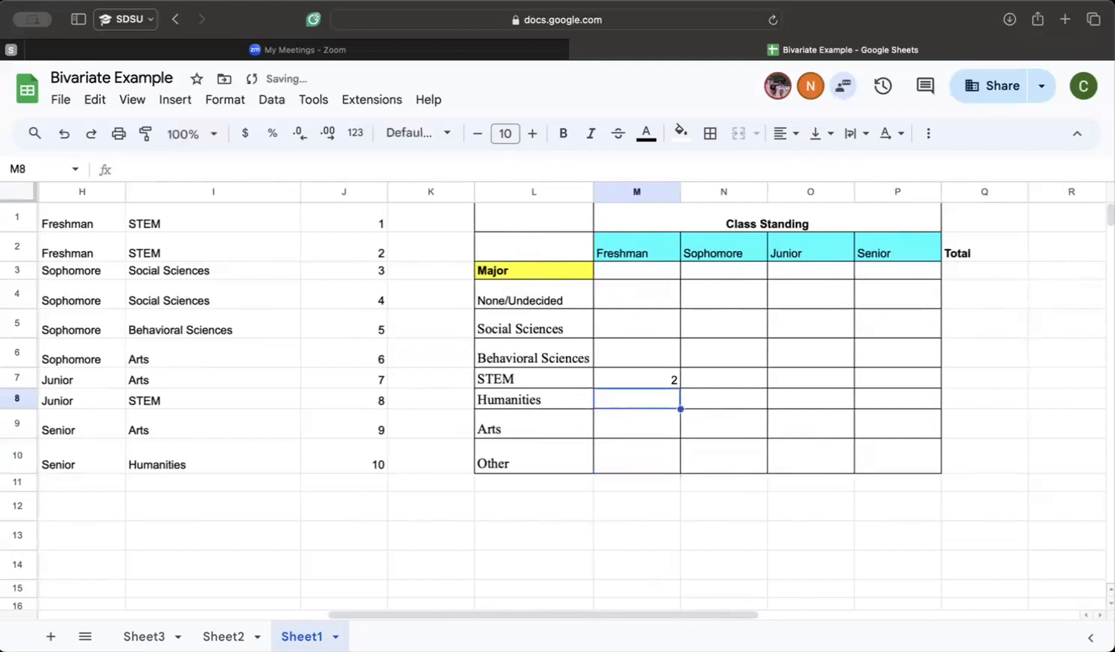
Step: Shade the two counted Freshman STEM rows, H1:J2, light yellow
{"action": "left_click_drag", "start_coordinate": [91, 222], "coordinate": [316, 251]}
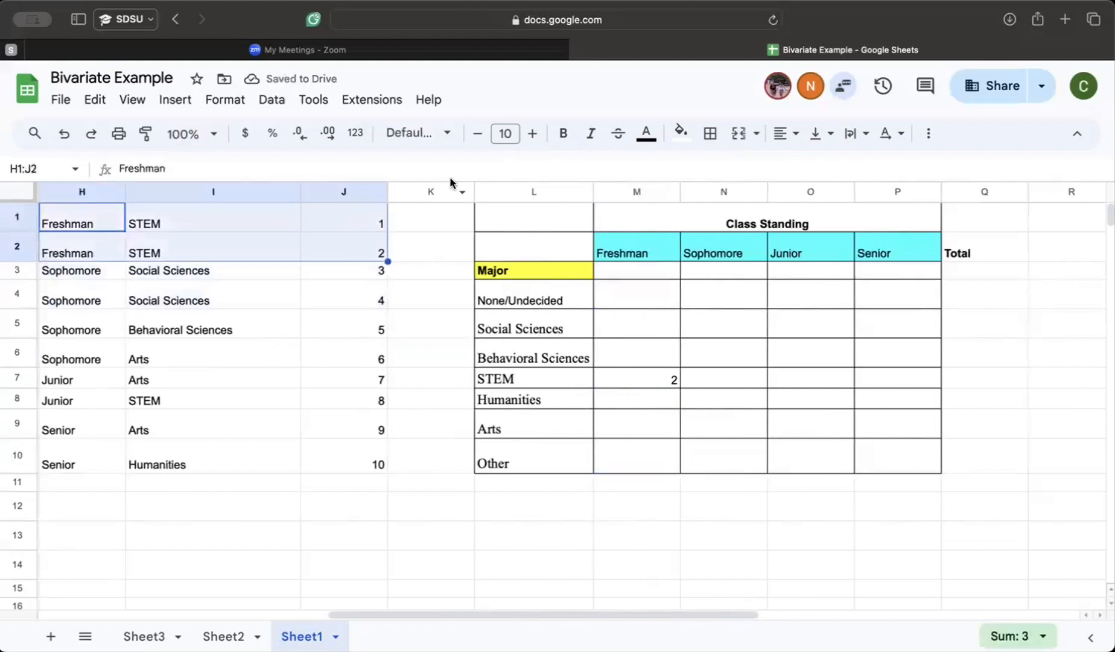
{"action": "left_click", "coordinate": [680, 133]}
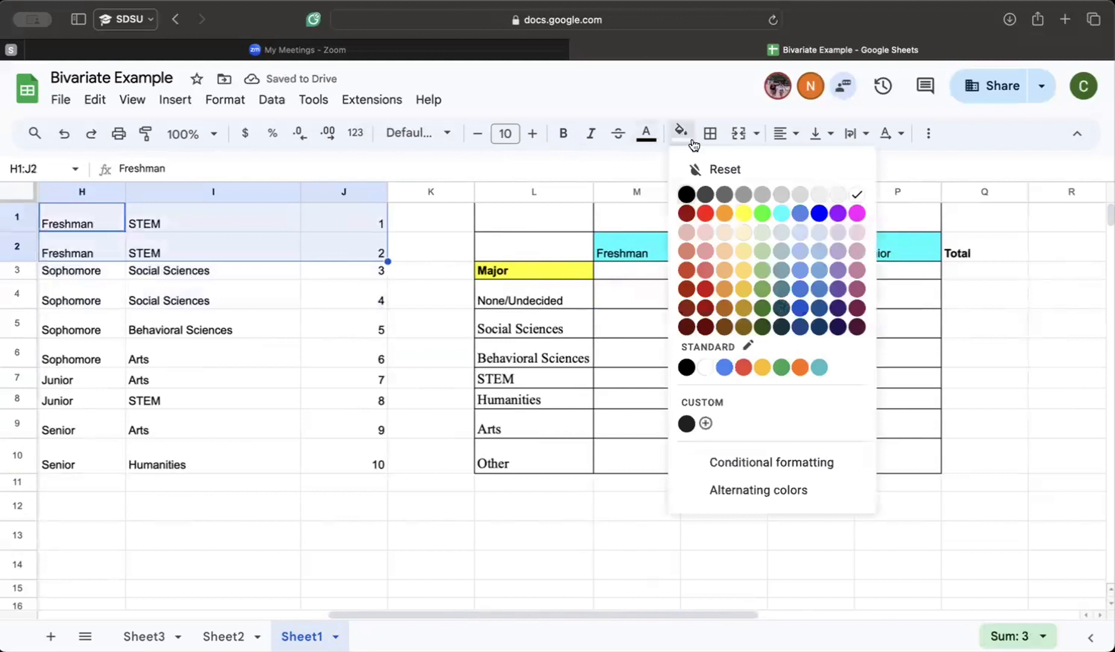
{"action": "left_click", "coordinate": [743, 252]}
{"action": "left_click", "coordinate": [235, 274]}
Step: Enter 2 for Sophomore Social Sciences in N5 and shade the counted rows H3:J4 light yellow
{"action": "left_click", "coordinate": [99, 276]}
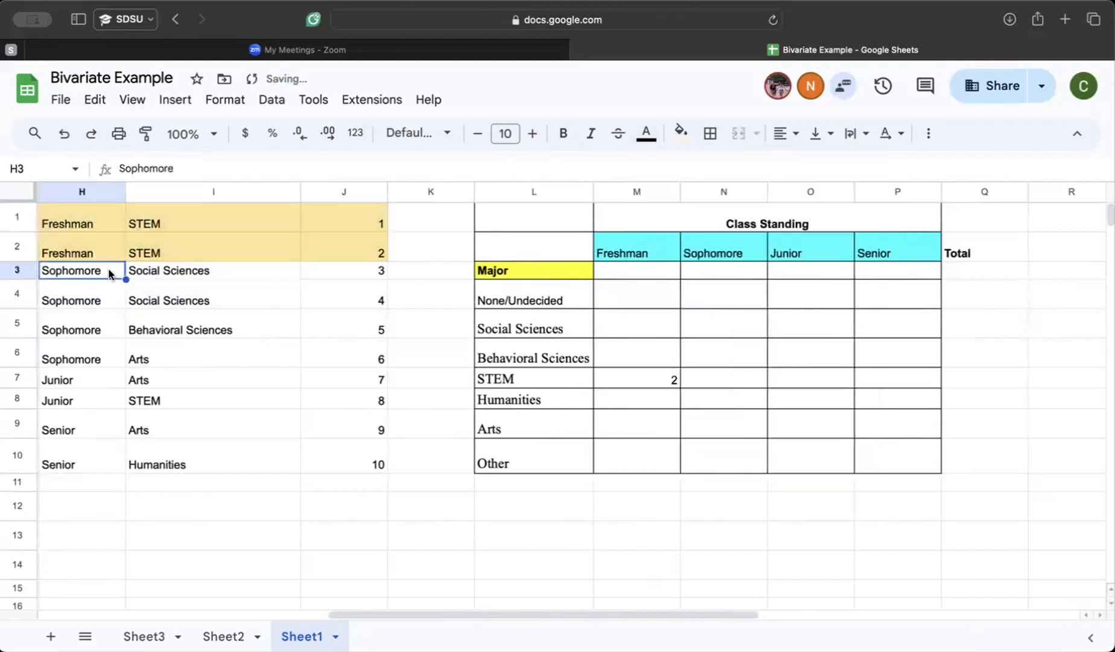
{"action": "left_click_drag", "start_coordinate": [110, 274], "coordinate": [324, 305]}
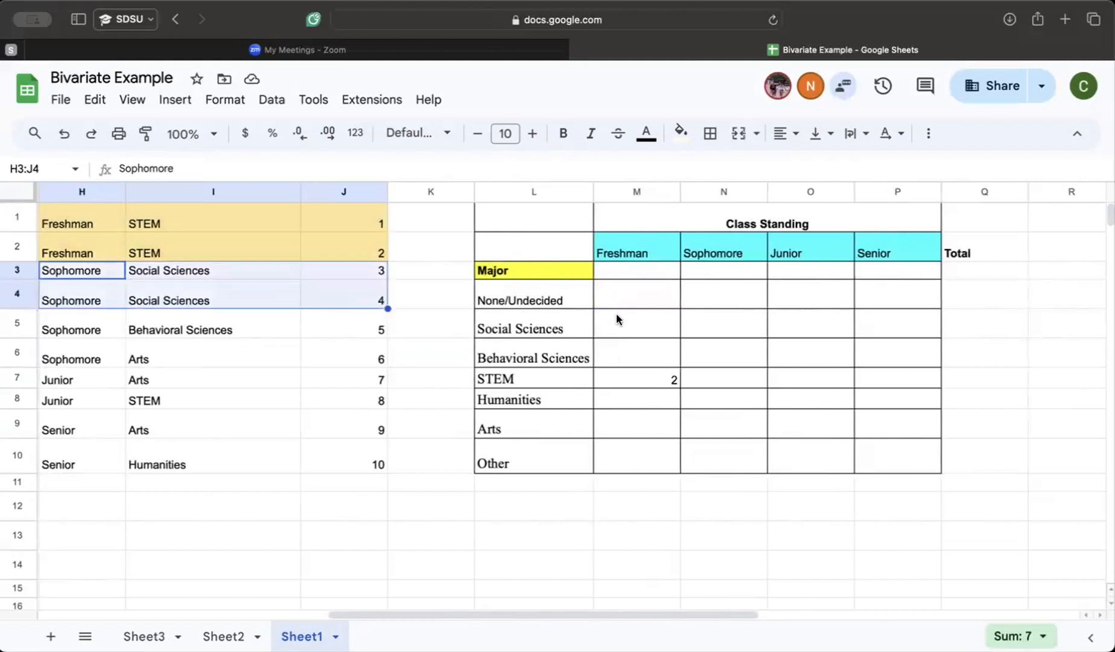
{"action": "left_click", "coordinate": [704, 320]}
{"action": "type", "text": "2"}
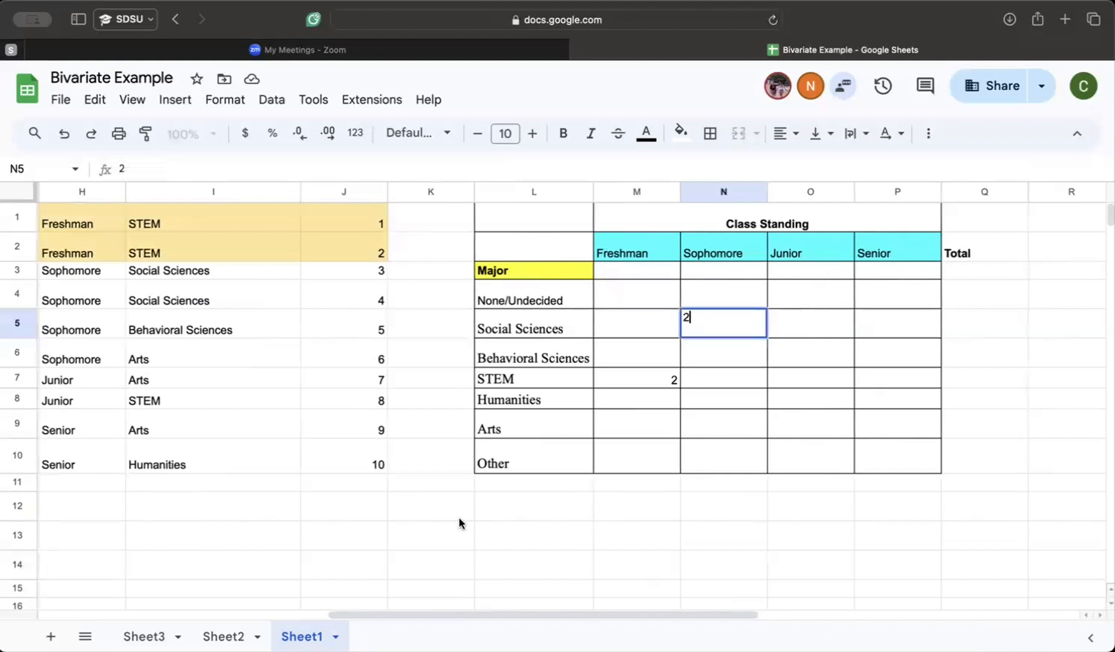
{"action": "left_click", "coordinate": [416, 546]}
{"action": "left_click_drag", "start_coordinate": [95, 275], "coordinate": [336, 300]}
{"action": "left_click", "coordinate": [681, 132]}
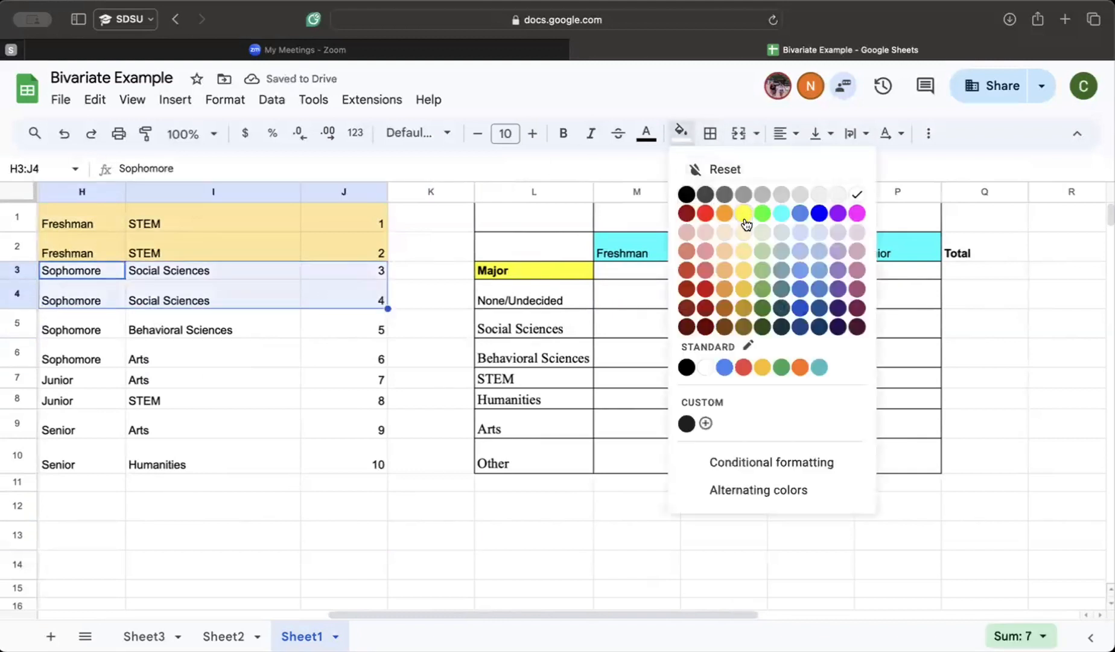
{"action": "left_click", "coordinate": [743, 251]}
Step: Enter 1 for Sophomore Behavioral Sciences in N6 and shade the counted row H5:J5 light yellow
{"action": "left_click", "coordinate": [82, 338]}
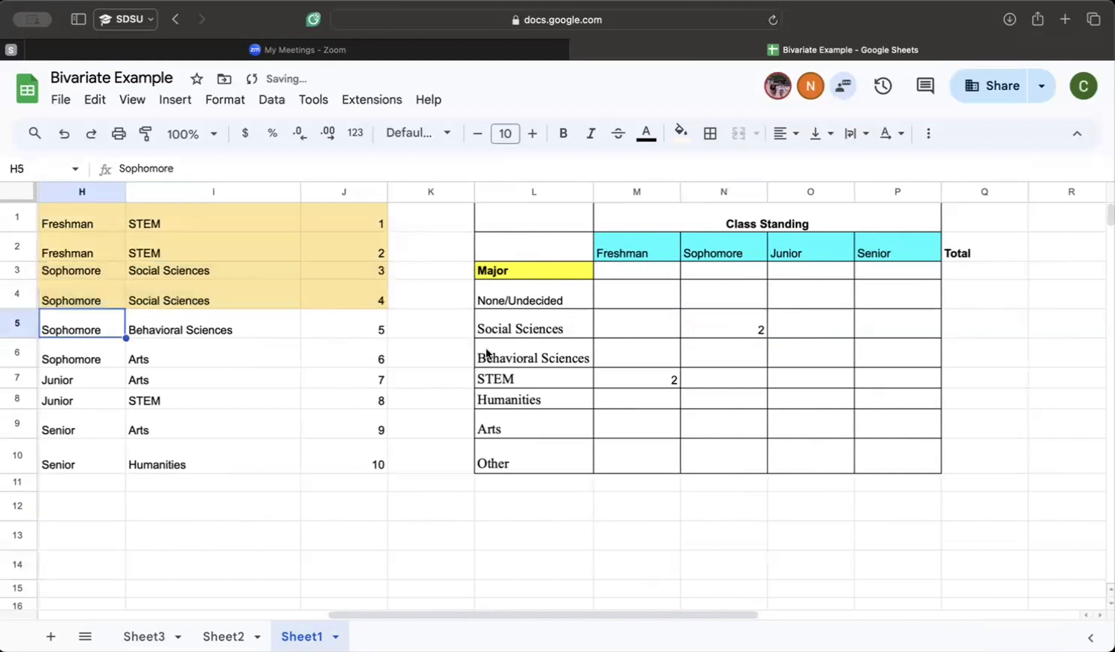
{"action": "left_click", "coordinate": [742, 360]}
{"action": "type", "text": "1"}
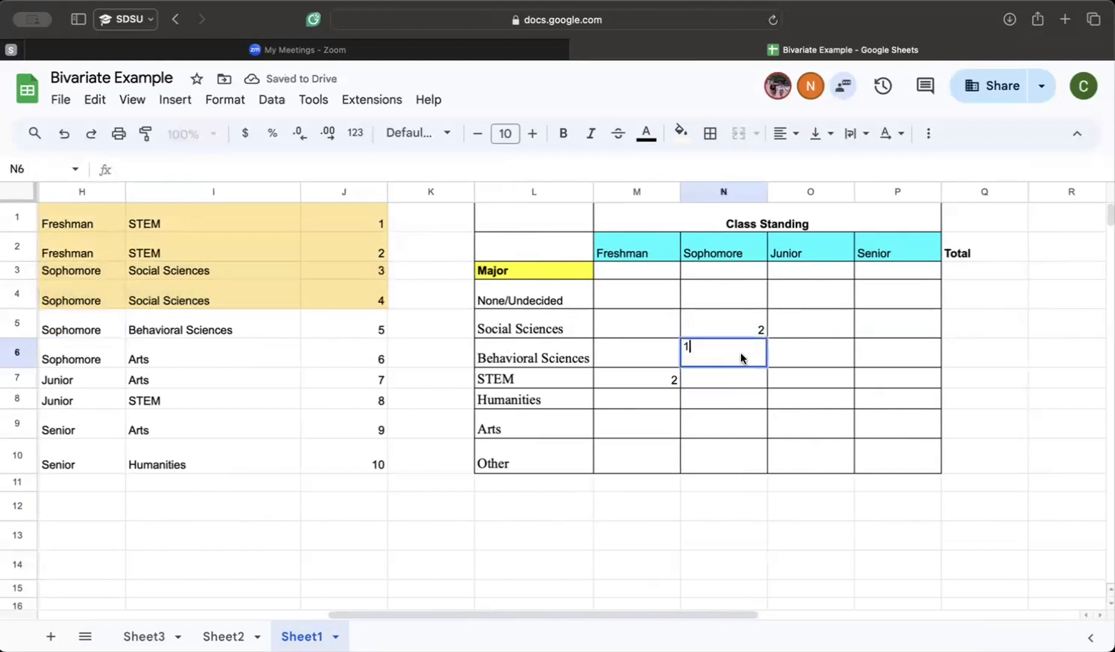
{"action": "left_click", "coordinate": [1013, 451]}
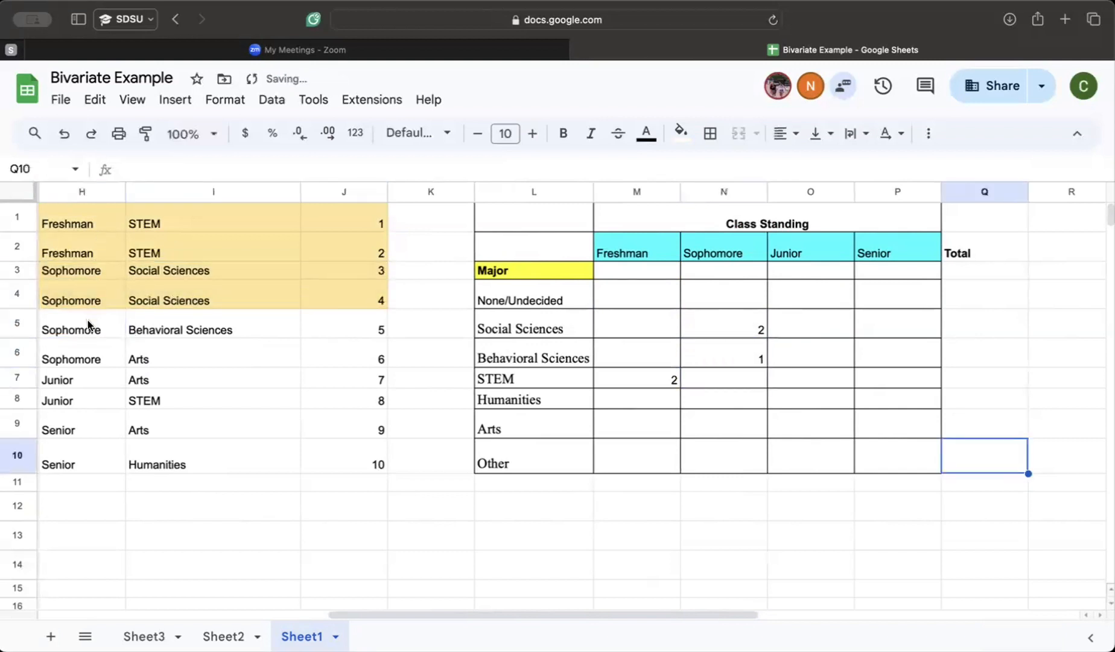
{"action": "left_click_drag", "start_coordinate": [87, 320], "coordinate": [319, 326]}
{"action": "left_click", "coordinate": [680, 133]}
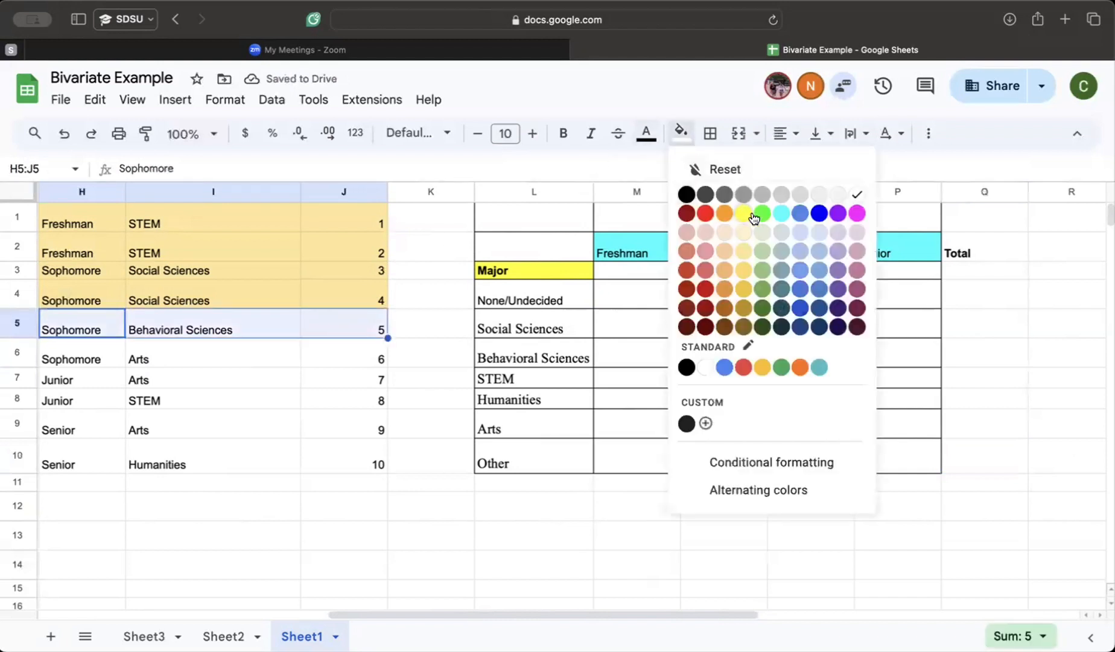
{"action": "left_click", "coordinate": [746, 255]}
Step: Enter 1 for Sophomore Arts in N9 and shade the counted row H6:J6 light yellow
{"action": "left_click_drag", "start_coordinate": [121, 356], "coordinate": [389, 346]}
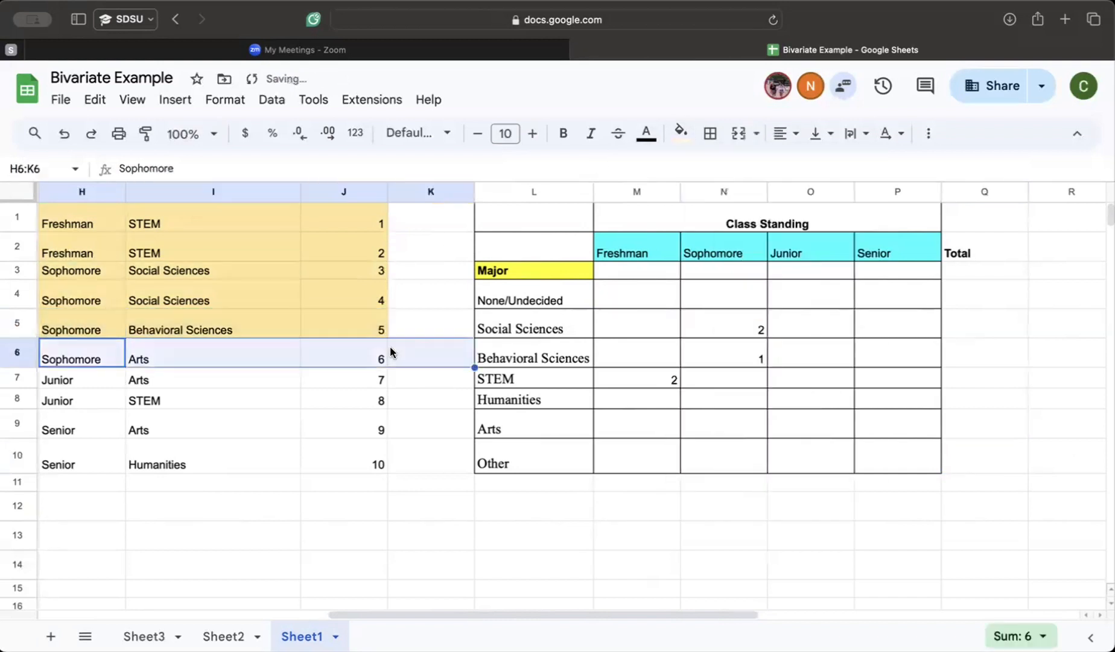
{"action": "left_click", "coordinate": [728, 384]}
{"action": "left_click", "coordinate": [731, 415]}
{"action": "type", "text": "1"}
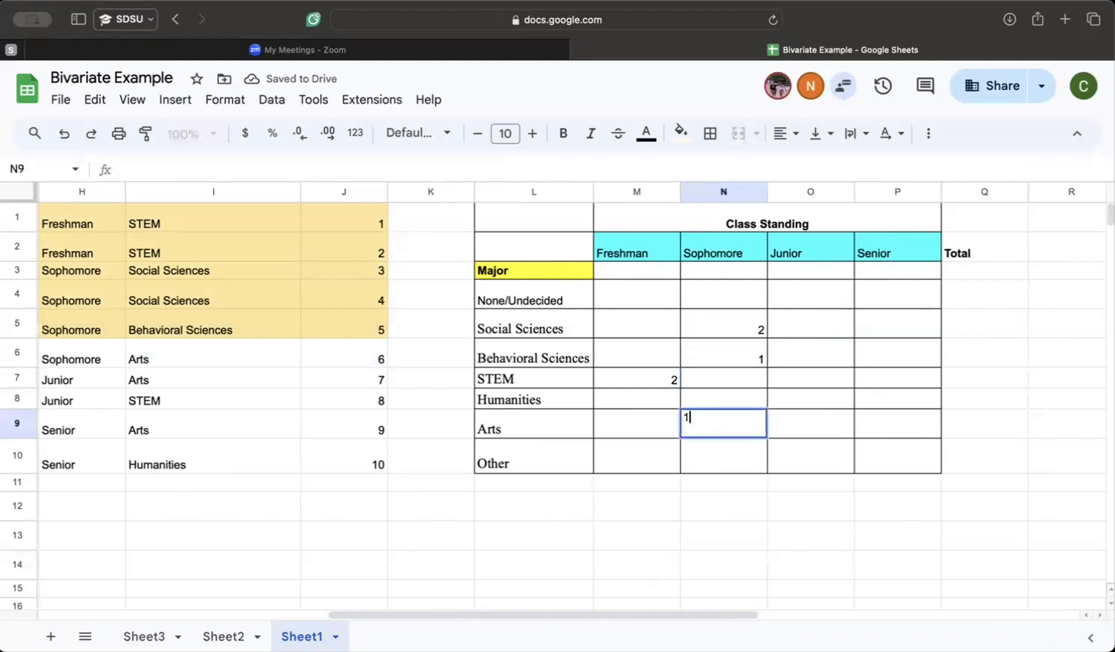
{"action": "left_click", "coordinate": [171, 396]}
{"action": "left_click_drag", "start_coordinate": [79, 348], "coordinate": [349, 356]}
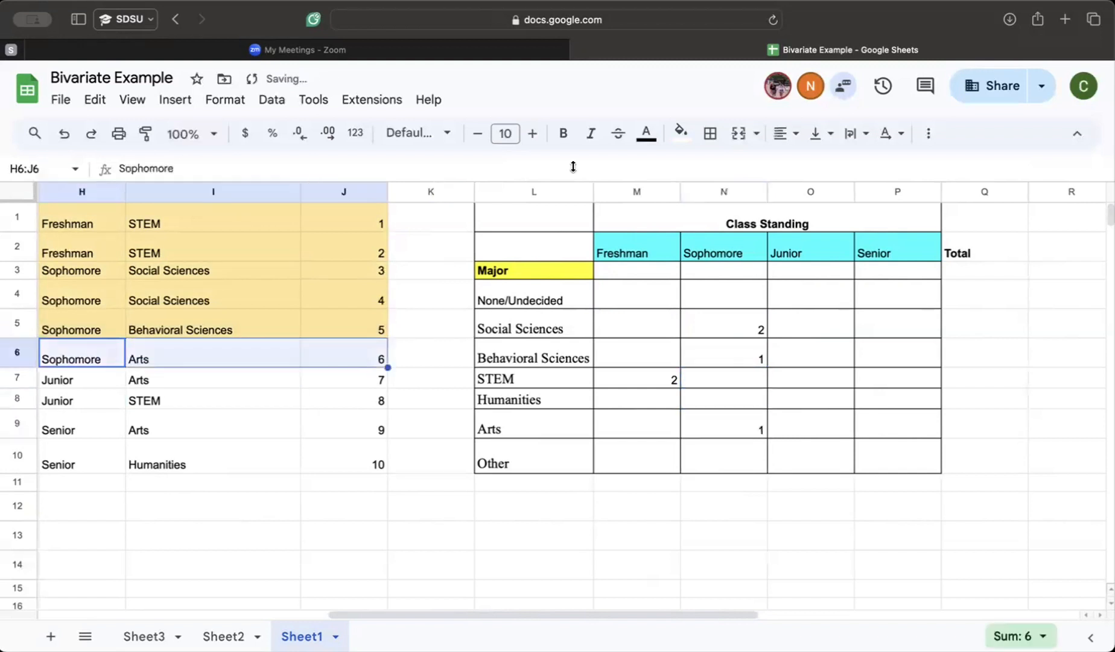
{"action": "left_click", "coordinate": [691, 132]}
{"action": "left_click", "coordinate": [744, 236]}
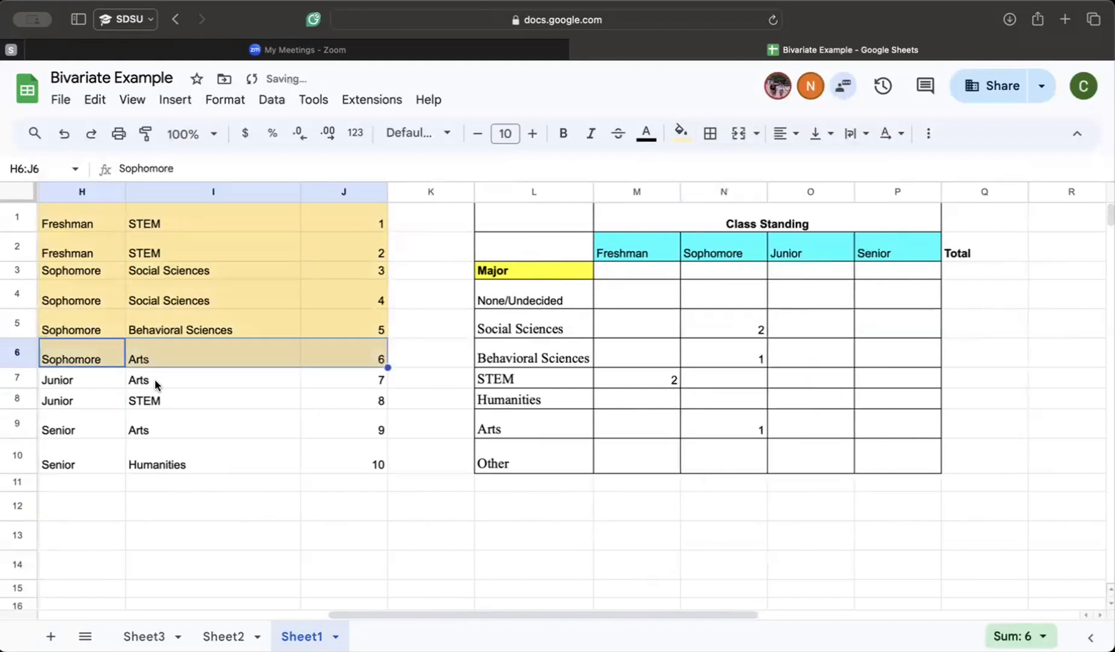
Step: Enter 1 for Junior Arts in O9 and 1 for Junior STEM in O7
{"action": "left_click", "coordinate": [92, 379]}
{"action": "left_click_drag", "start_coordinate": [92, 378], "coordinate": [334, 381]}
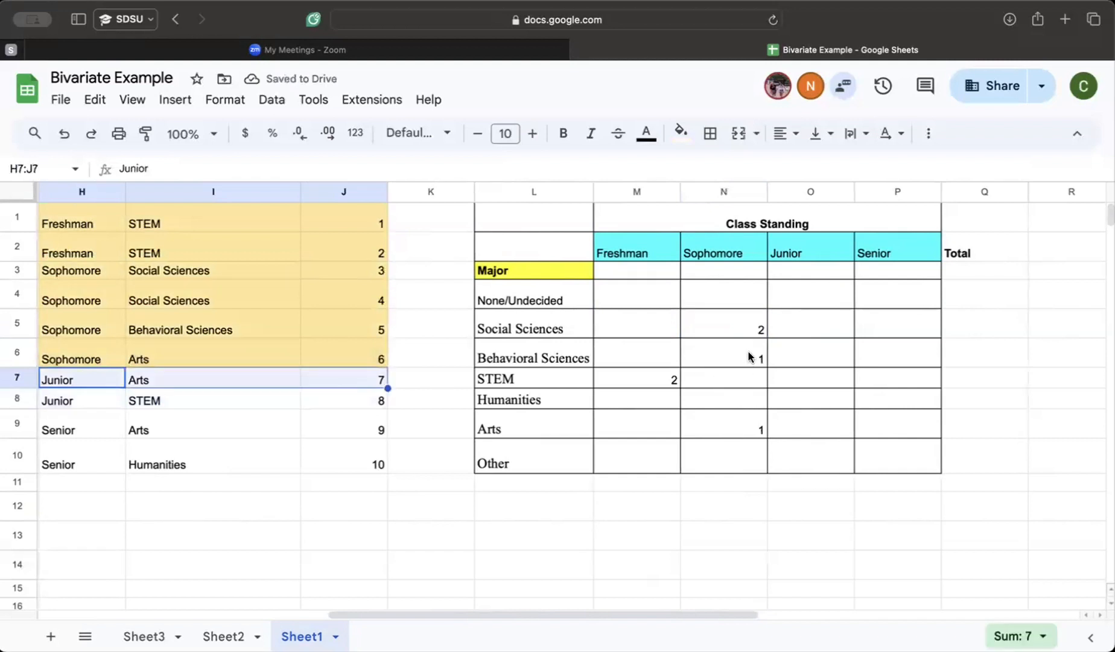
{"action": "left_click", "coordinate": [814, 423]}
{"action": "type", "text": "1"}
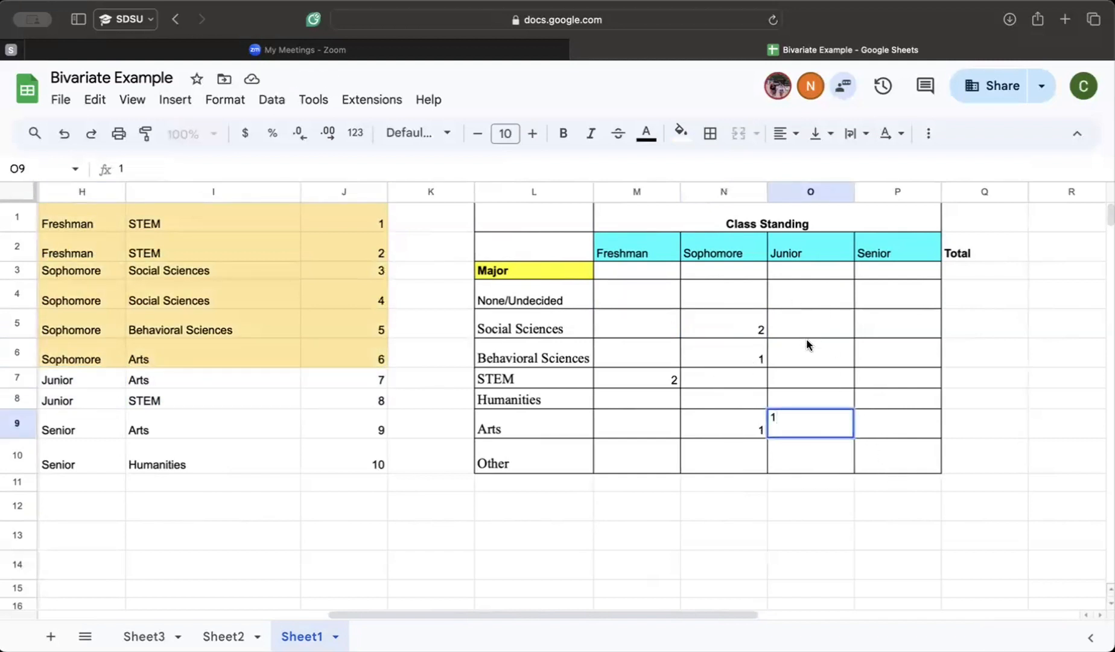
{"action": "left_click", "coordinate": [799, 381]}
{"action": "type", "text": "1"}
Step: Shade the two counted Junior rows, H7:J8, light yellow
{"action": "left_click", "coordinate": [157, 402]}
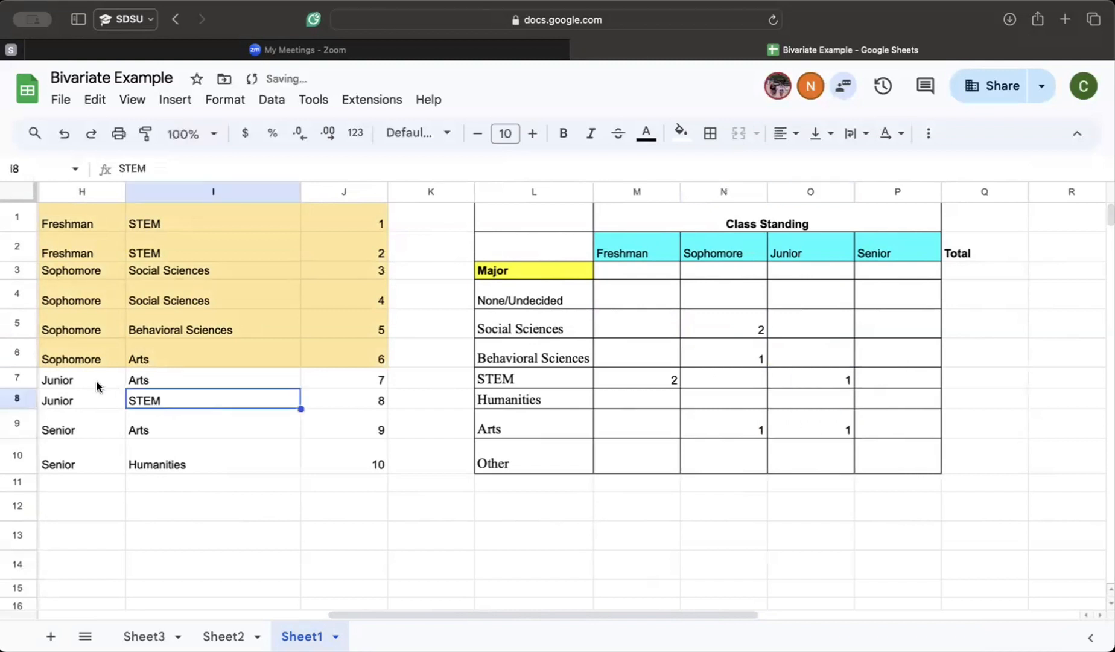
{"action": "left_click_drag", "start_coordinate": [100, 380], "coordinate": [350, 400]}
{"action": "left_click", "coordinate": [679, 133]}
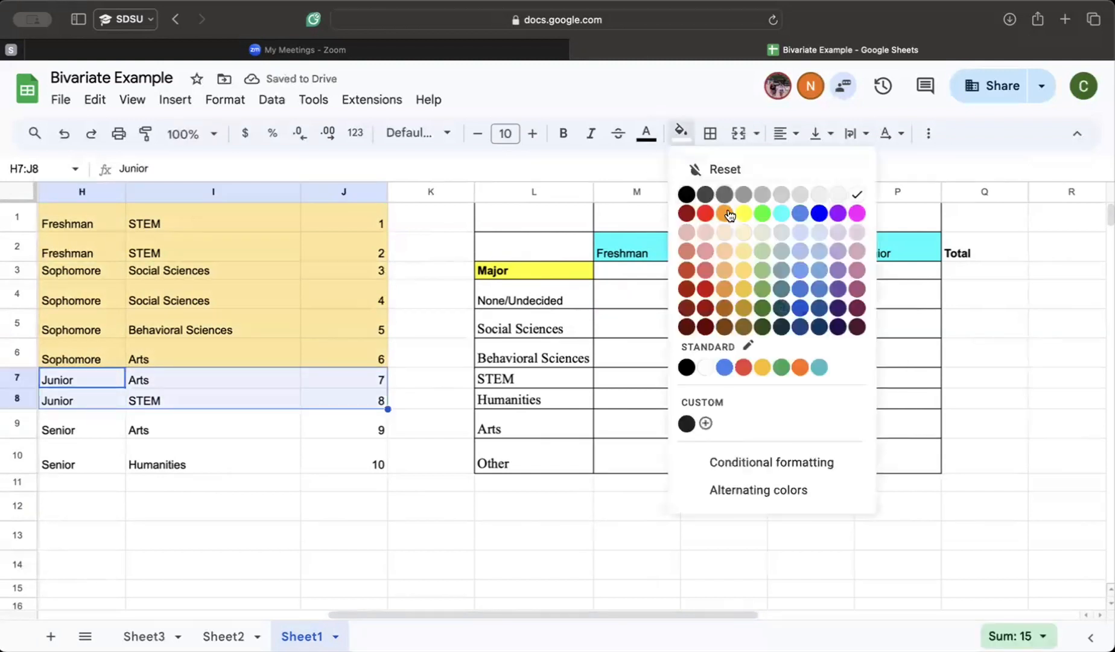
{"action": "left_click", "coordinate": [738, 264]}
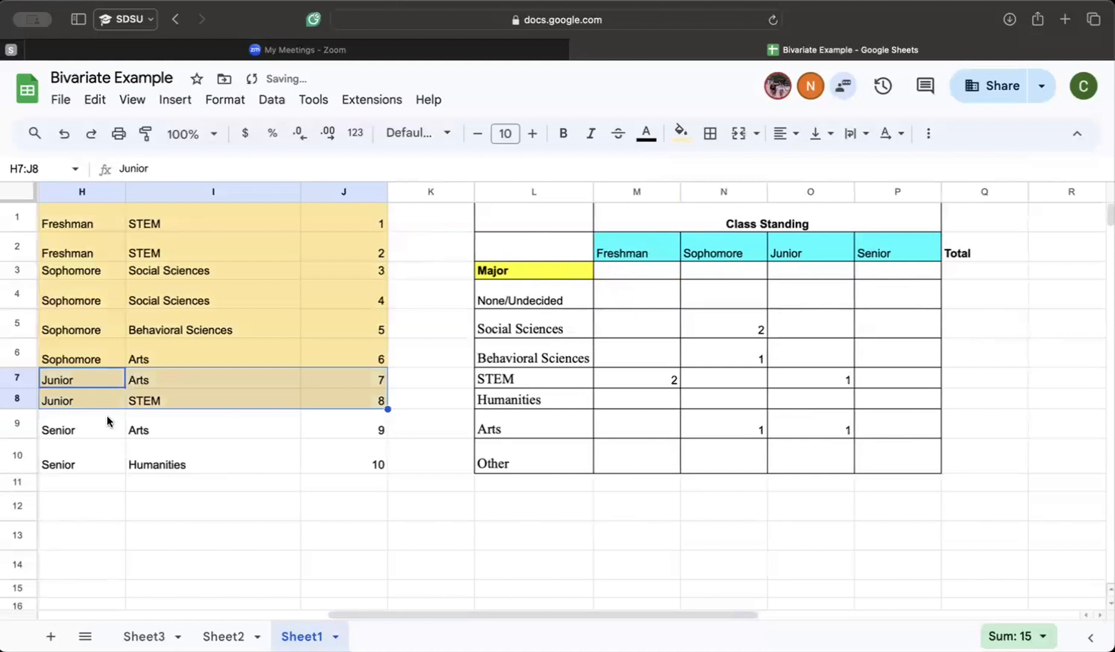
Step: Enter 1 for Senior Humanities in P8 and 1 for Senior Arts in P9
{"action": "left_click_drag", "start_coordinate": [105, 418], "coordinate": [350, 438]}
{"action": "left_click", "coordinate": [600, 423]}
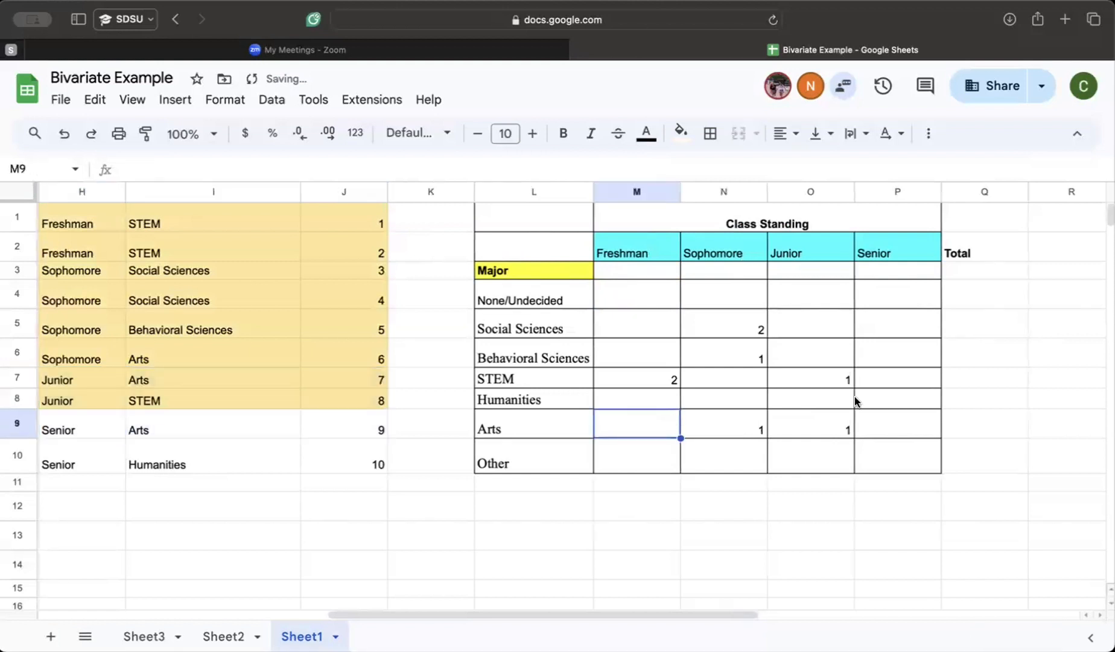
{"action": "left_click", "coordinate": [818, 398]}
{"action": "left_click", "coordinate": [916, 405]}
{"action": "type", "text": "1"}
{"action": "key", "text": "Return"}
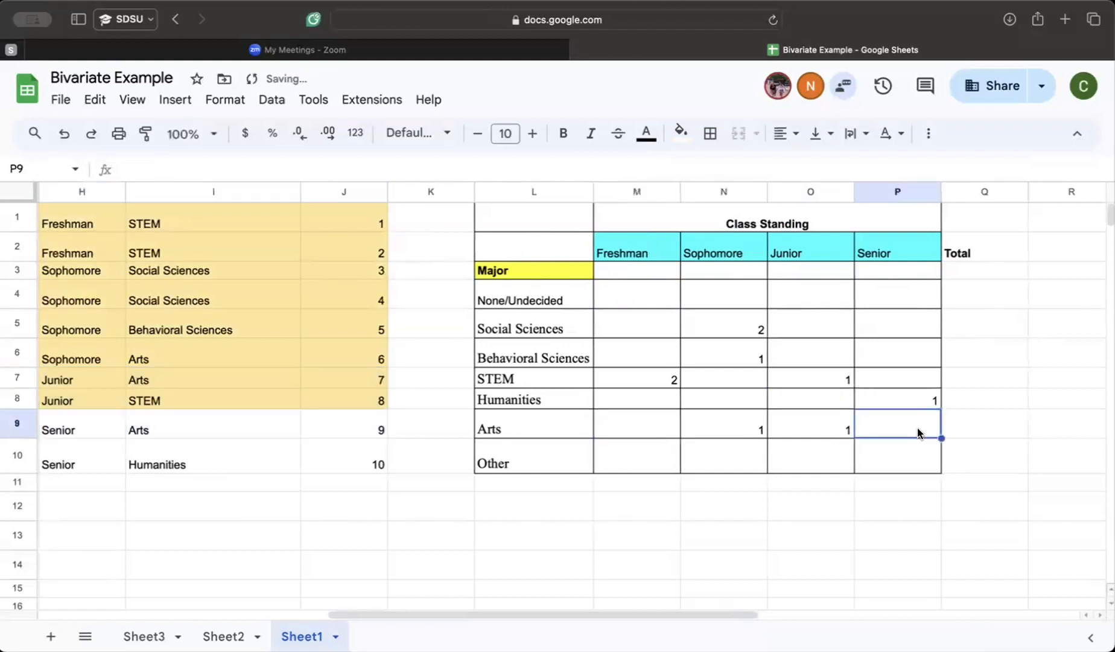
{"action": "type", "text": "1"}
Step: Fill the empty Freshman cells M4:M6 and M8:M10 with 0
{"action": "left_click", "coordinate": [638, 296]}
{"action": "type", "text": "0"}
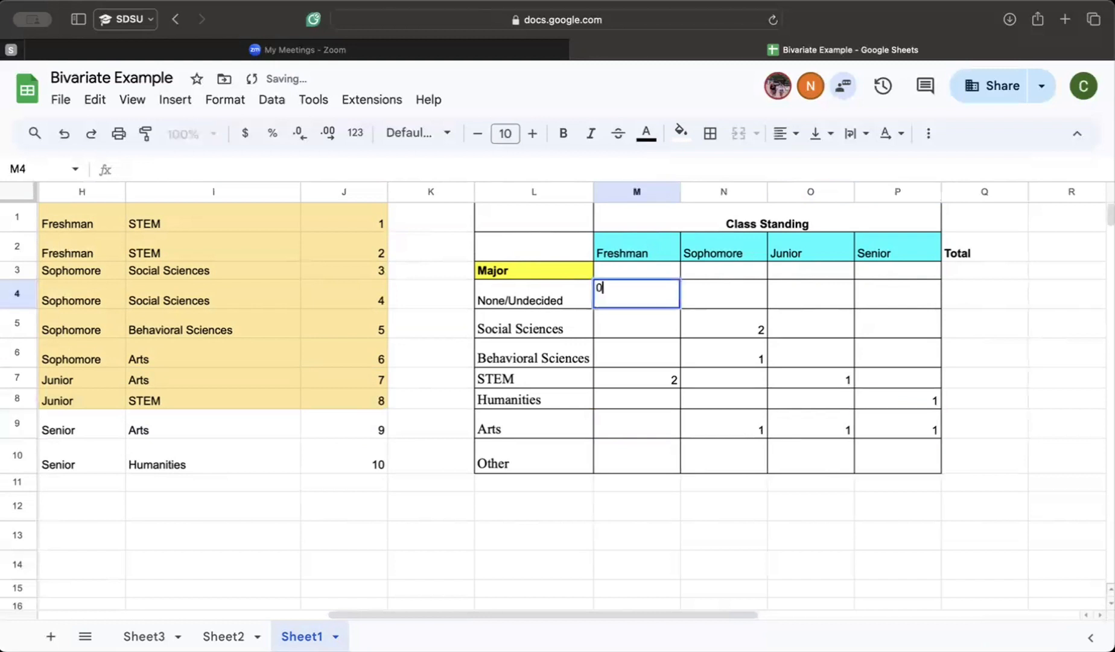
{"action": "key", "text": "Return"}
{"action": "type", "text": "0"}
{"action": "key", "text": "Return"}
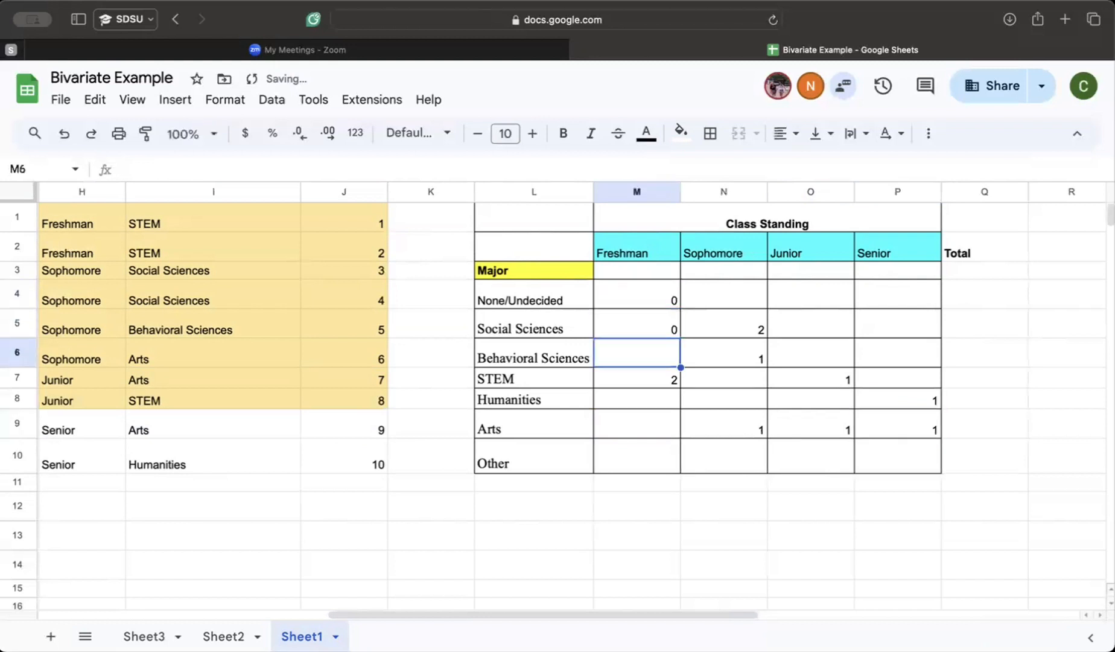
{"action": "type", "text": "0"}
{"action": "key", "text": "Return"}
{"action": "key", "text": "Return"}
{"action": "type", "text": "0"}
{"action": "key", "text": "Return"}
{"action": "type", "text": "0"}
{"action": "key", "text": "Return"}
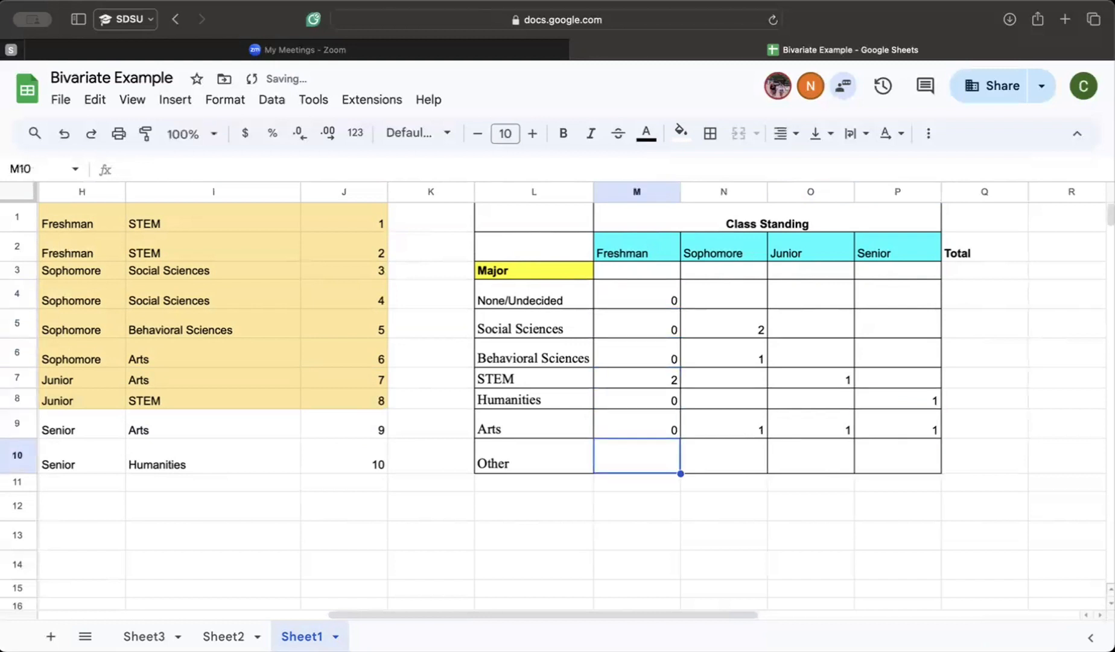
{"action": "type", "text": "0"}
Step: Fill the empty Sophomore cells N4, N7, N8 and N10 with 0
{"action": "key", "text": "Right"}
{"action": "type", "text": "0"}
{"action": "key", "text": "Up"}
{"action": "key", "text": "Up"}
{"action": "type", "text": "0"}
{"action": "key", "text": "Up"}
{"action": "type", "text": "0"}
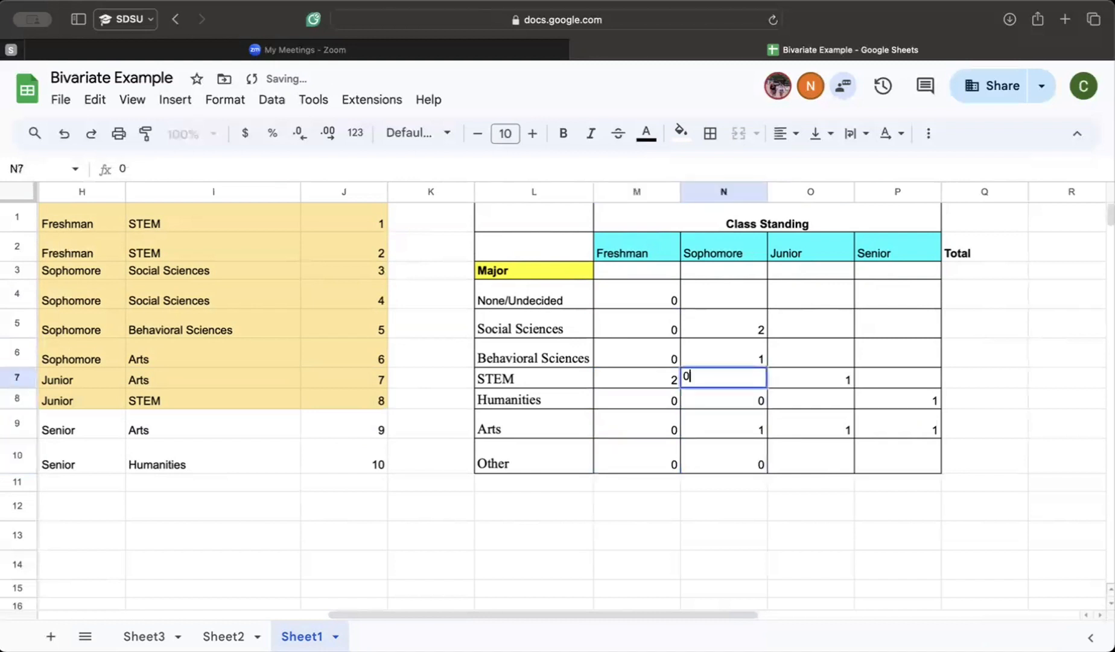
{"action": "key", "text": "Up"}
{"action": "key", "text": "Up"}
{"action": "key", "text": "Up"}
{"action": "type", "text": "0"}
Step: Fill the empty Junior cells O4:O6, O8 and O10 with 0
{"action": "key", "text": "Right"}
{"action": "type", "text": "0"}
{"action": "key", "text": "Return"}
{"action": "type", "text": "0"}
{"action": "key", "text": "Return"}
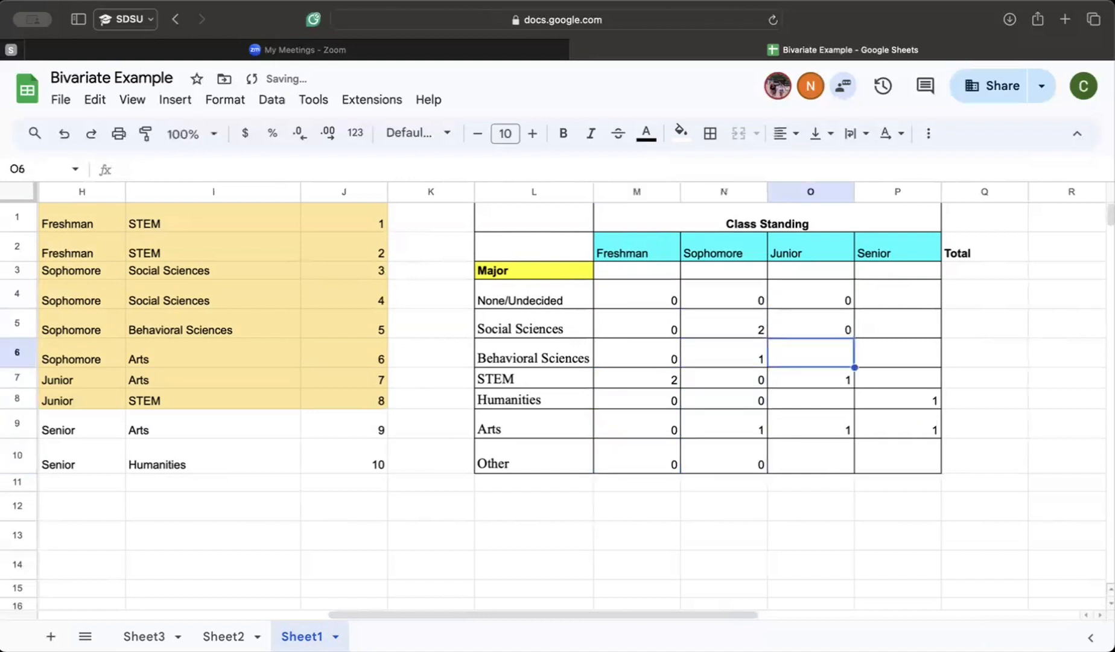
{"action": "type", "text": "0"}
{"action": "key", "text": "Return"}
{"action": "key", "text": "Return"}
{"action": "type", "text": "0"}
{"action": "key", "text": "Return"}
{"action": "key", "text": "Return"}
{"action": "type", "text": "0"}
Step: Fill the empty Senior cells P4:P7 and P10 with 0
{"action": "key", "text": "Right"}
{"action": "type", "text": "0"}
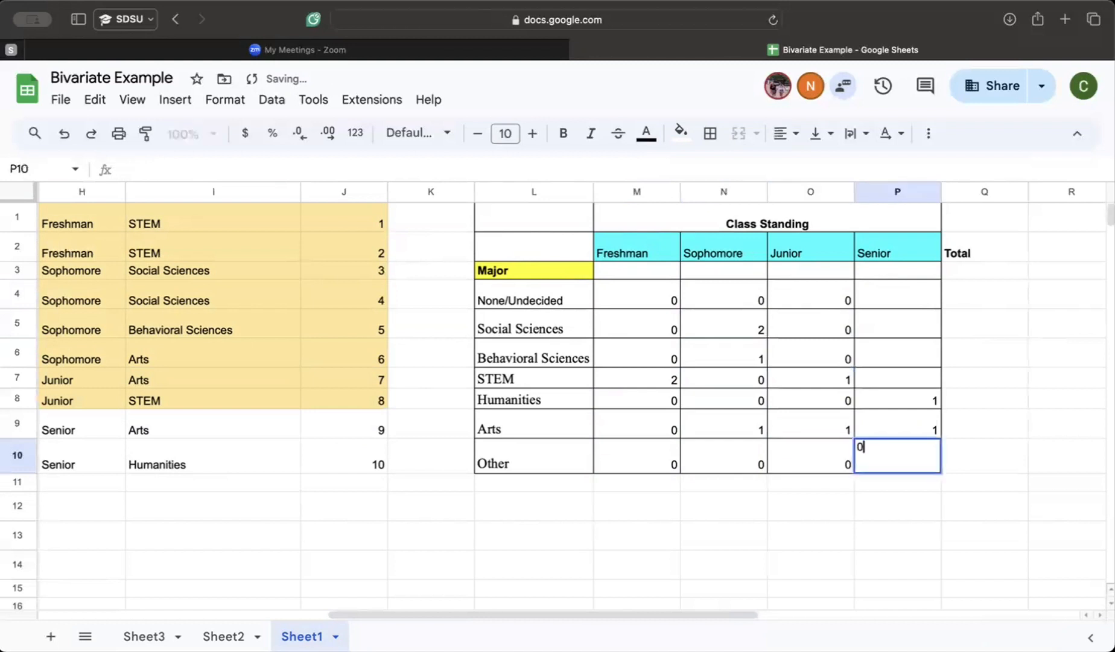
{"action": "key", "text": "Up"}
{"action": "key", "text": "Up"}
{"action": "key", "text": "Up"}
{"action": "type", "text": "0"}
{"action": "key", "text": "Up"}
{"action": "type", "text": "0"}
{"action": "key", "text": "Up"}
{"action": "type", "text": "0"}
{"action": "key", "text": "Up"}
{"action": "type", "text": "0"}
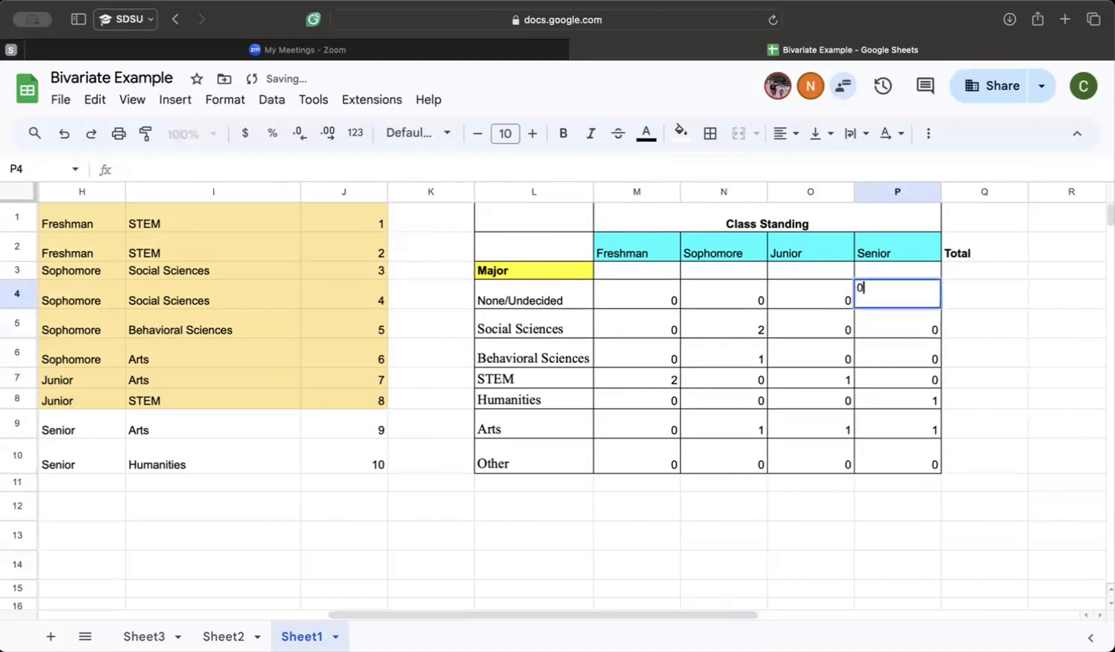
{"action": "key", "text": "Return"}
Step: Add a bold Total label in L11 below the list of majors
{"action": "left_click", "coordinate": [513, 483]}
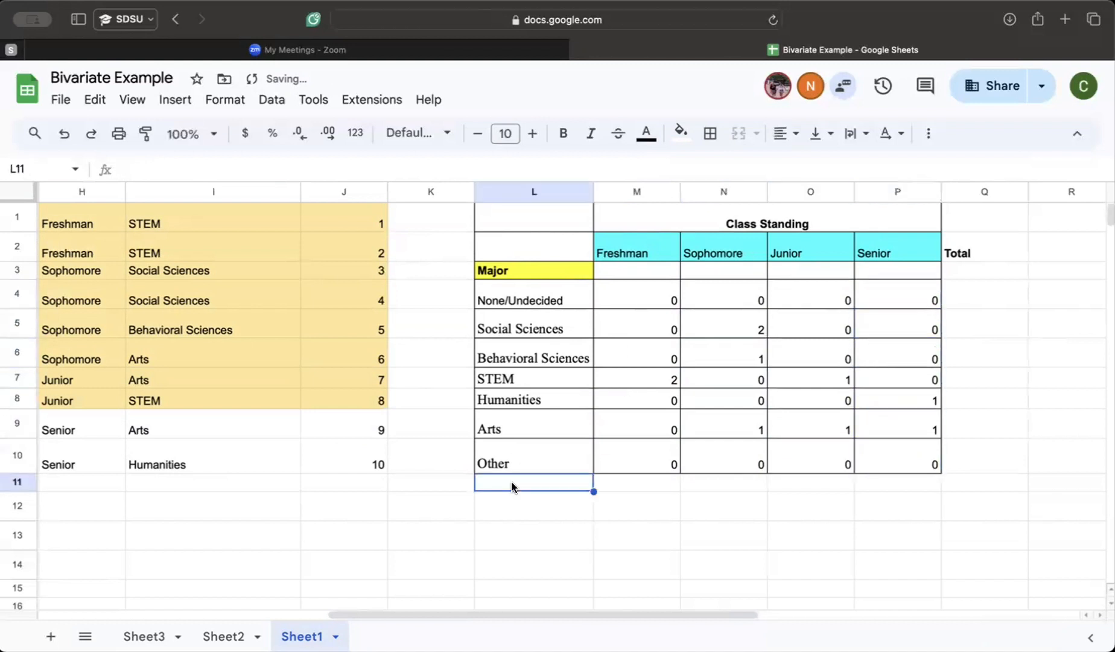
{"action": "type", "text": "Total"}
{"action": "key", "text": "Return"}
{"action": "key", "text": "Up"}
{"action": "key", "text": "ctrl+b"}
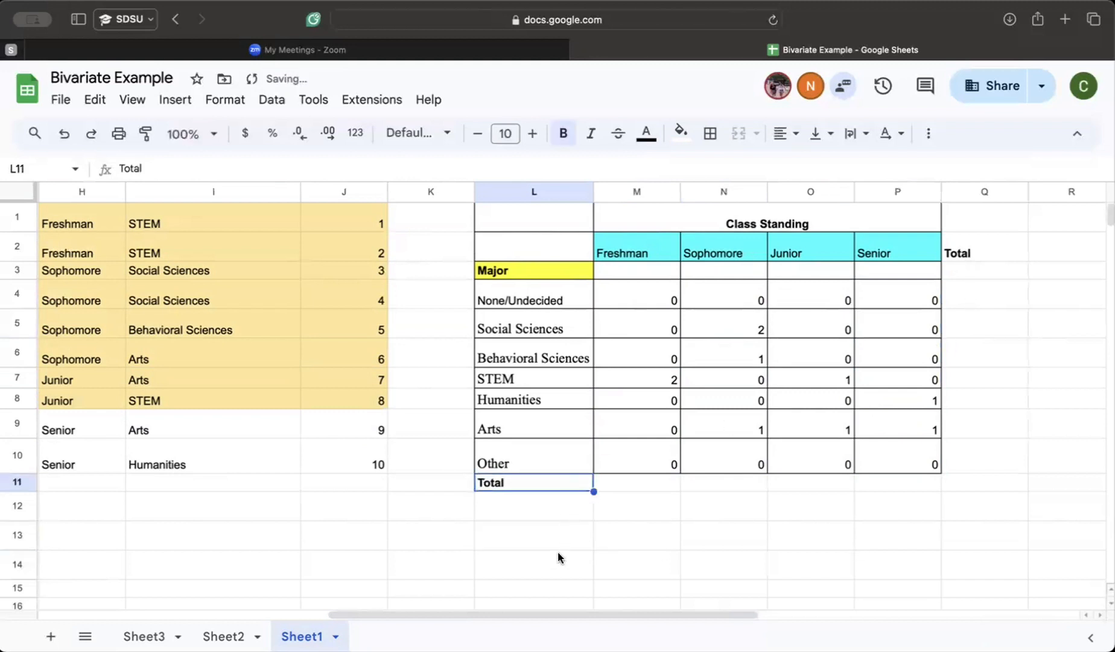
{"action": "left_click", "coordinate": [674, 504]}
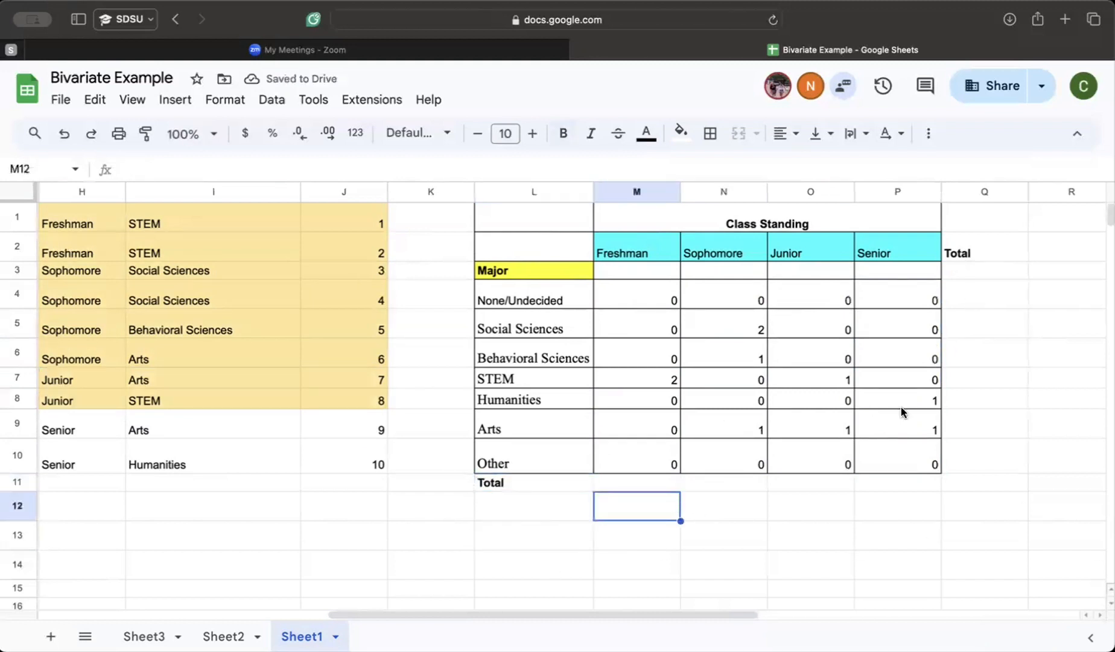
{"action": "left_click_drag", "start_coordinate": [626, 305], "coordinate": [929, 444]}
{"action": "left_click", "coordinate": [677, 452]}
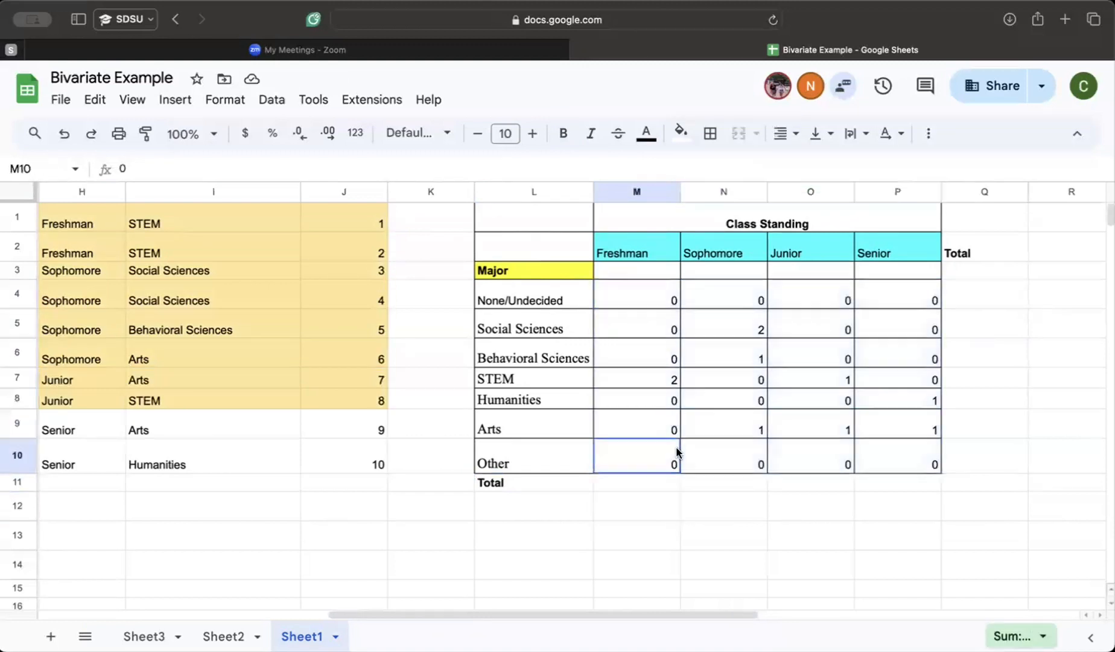
{"action": "left_click", "coordinate": [649, 307]}
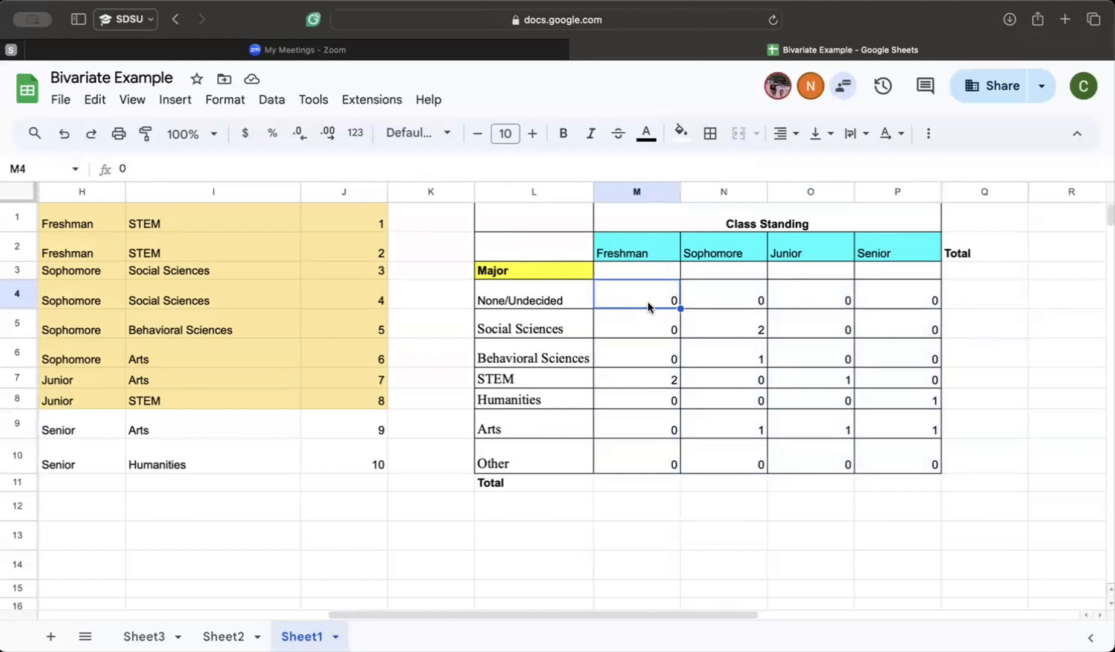
Step: Total the Freshman column in M11 with a SUM of M4:M10
{"action": "left_click", "coordinate": [644, 482]}
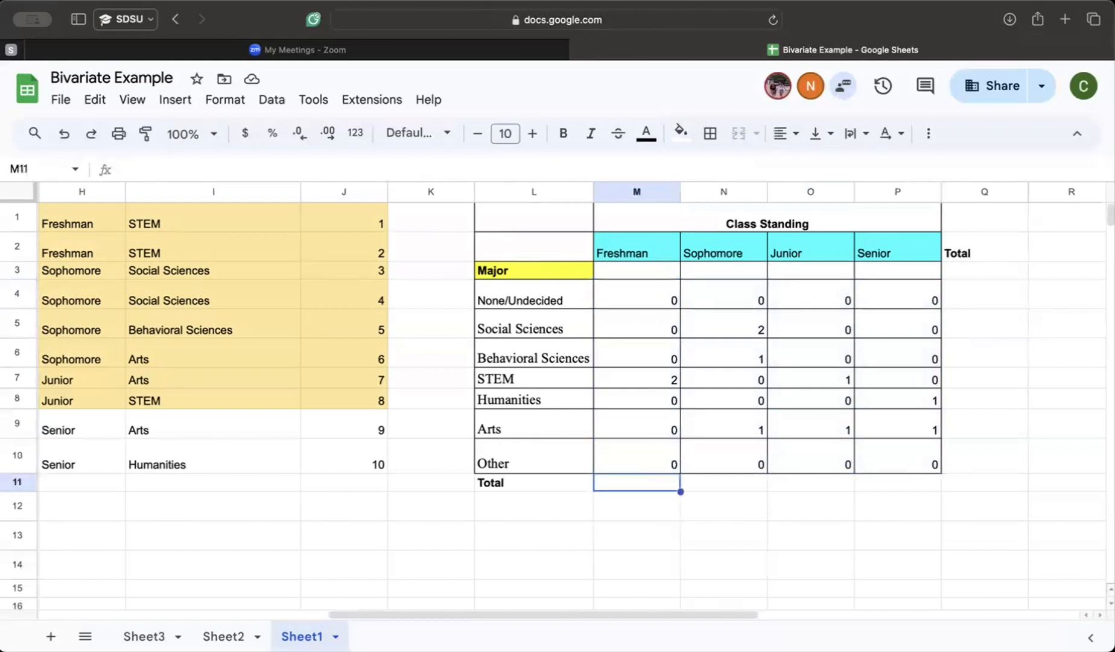
{"action": "type", "text": "=sum"}
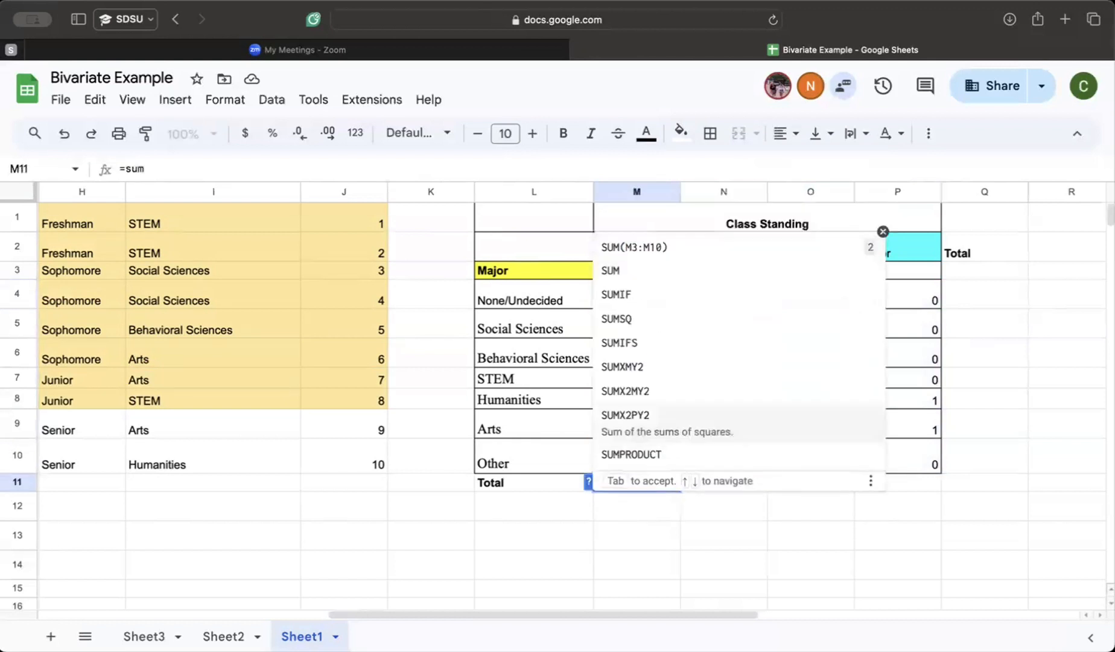
{"action": "type", "text": "("}
{"action": "left_click", "coordinate": [658, 296]}
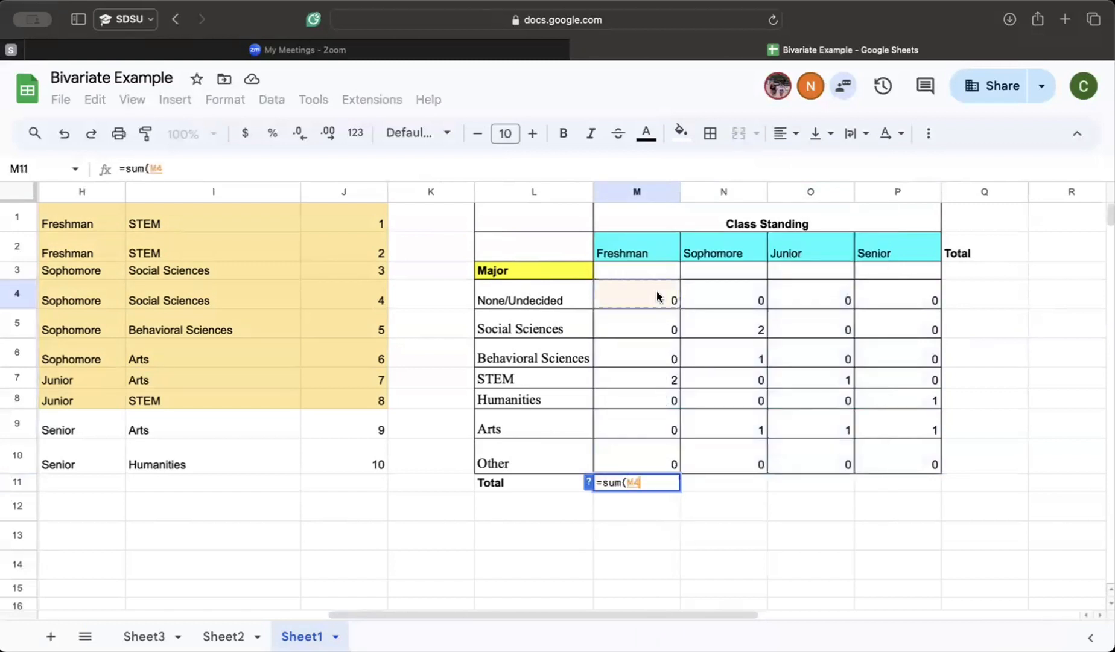
{"action": "left_click_drag", "start_coordinate": [657, 456], "coordinate": [655, 450]}
{"action": "key", "text": "Return"}
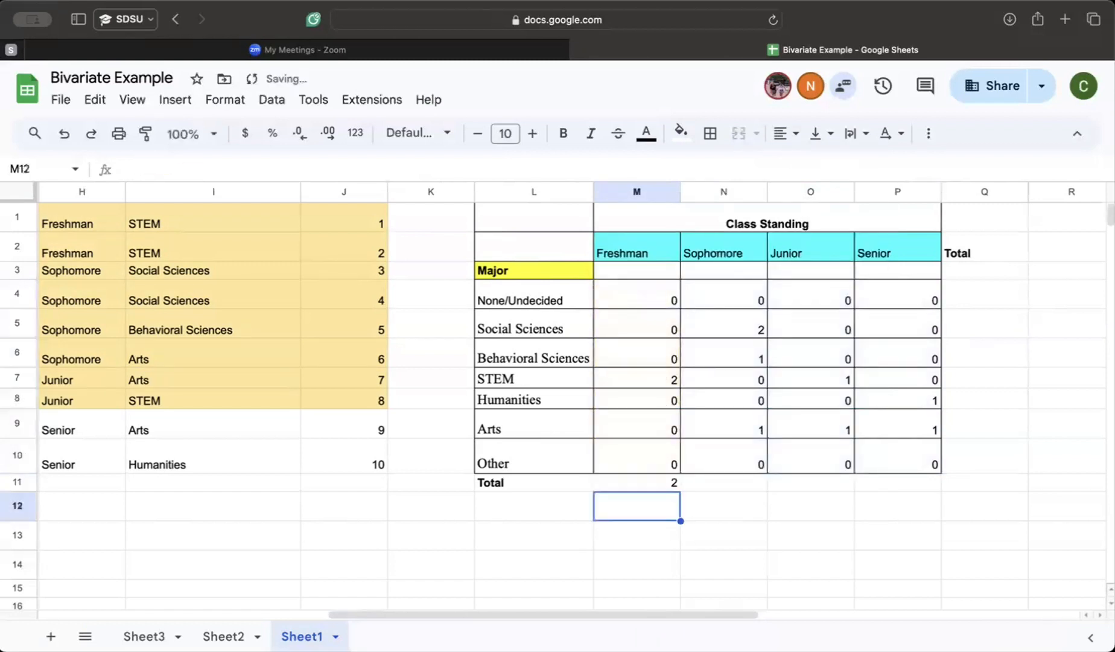
Step: Total the Sophomore, Junior and Senior columns in N11:P11 with the suggested SUM formulas over rows 4 to 10
{"action": "left_click", "coordinate": [748, 484]}
{"action": "type", "text": "="}
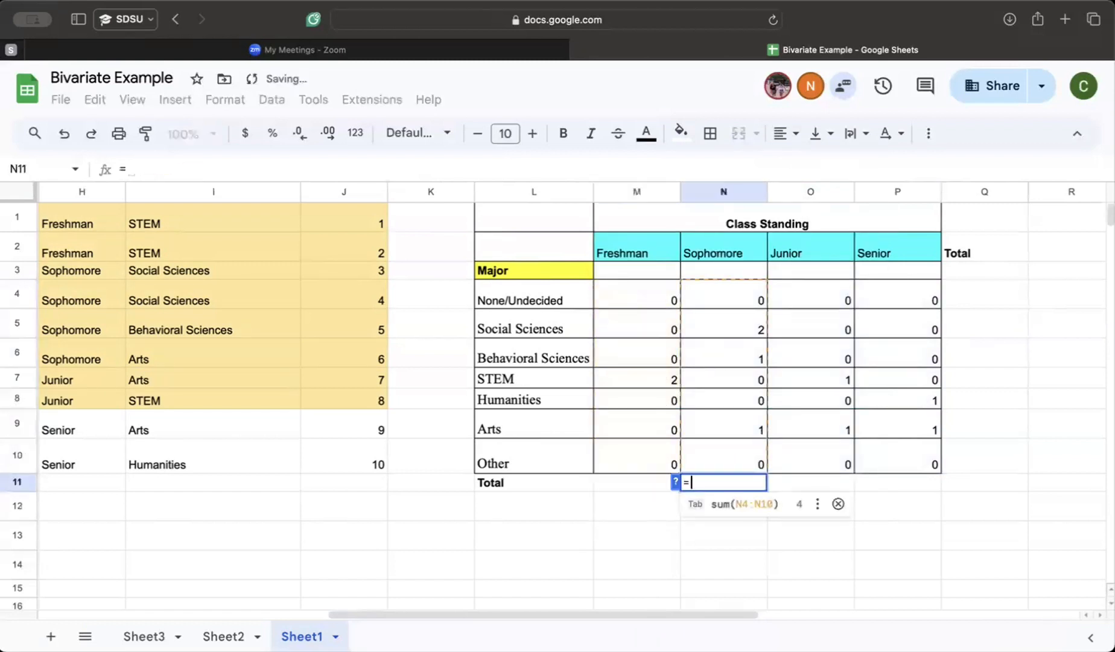
{"action": "left_click", "coordinate": [742, 506]}
{"action": "left_click", "coordinate": [839, 483]}
{"action": "type", "text": "="}
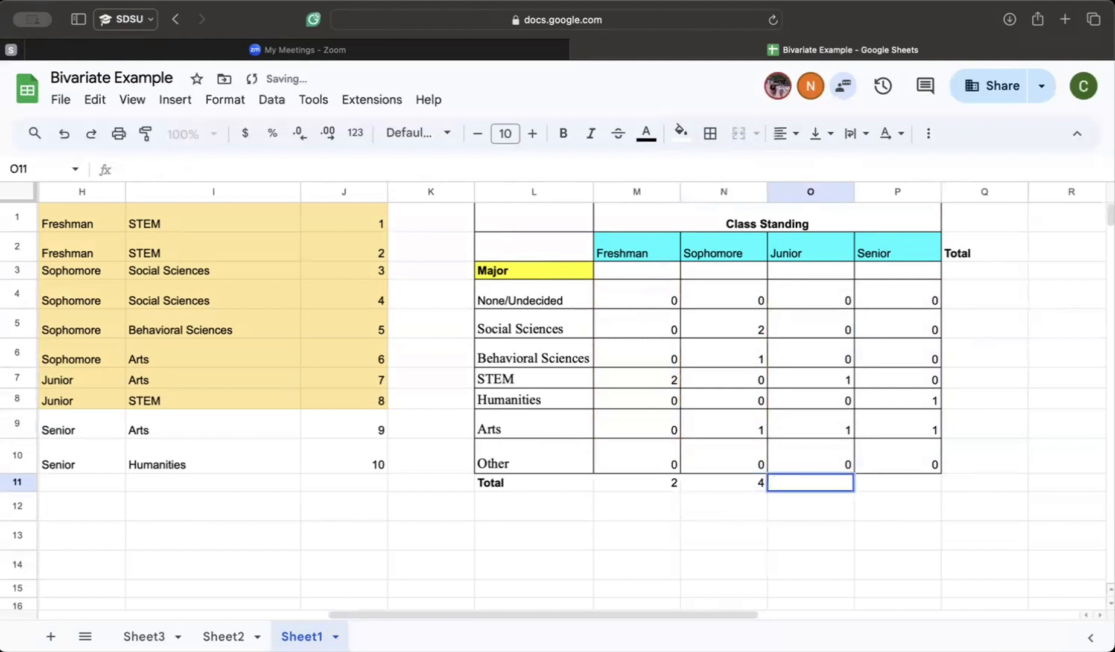
{"action": "type", "text": "="}
{"action": "left_click", "coordinate": [849, 498]}
{"action": "left_click", "coordinate": [935, 485]}
{"action": "type", "text": "="}
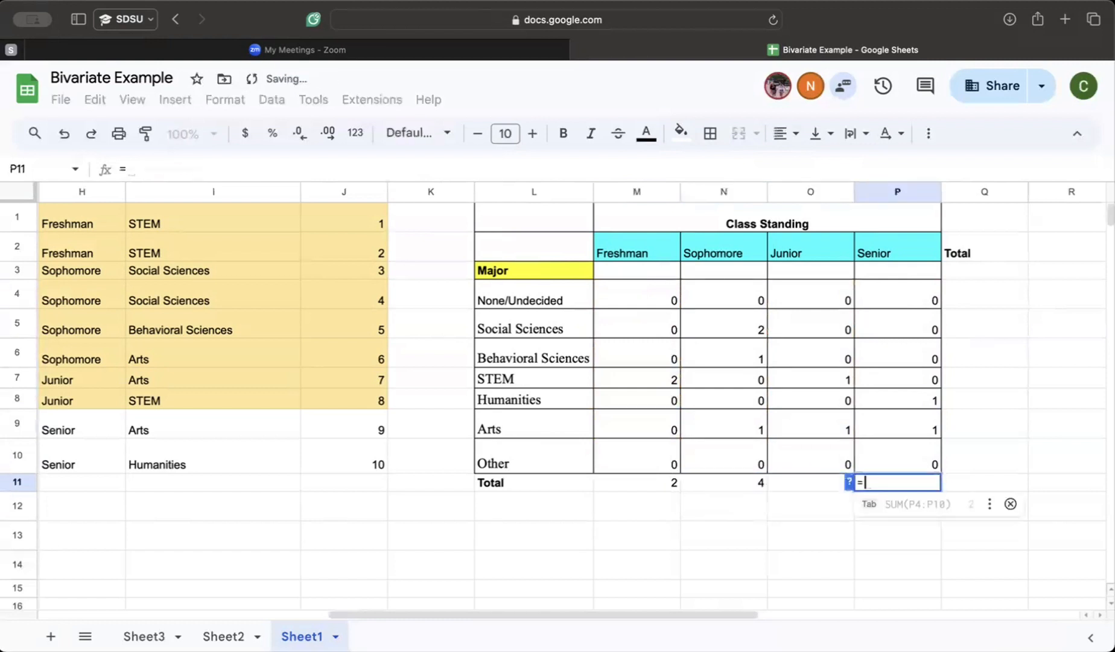
{"action": "left_click", "coordinate": [914, 504]}
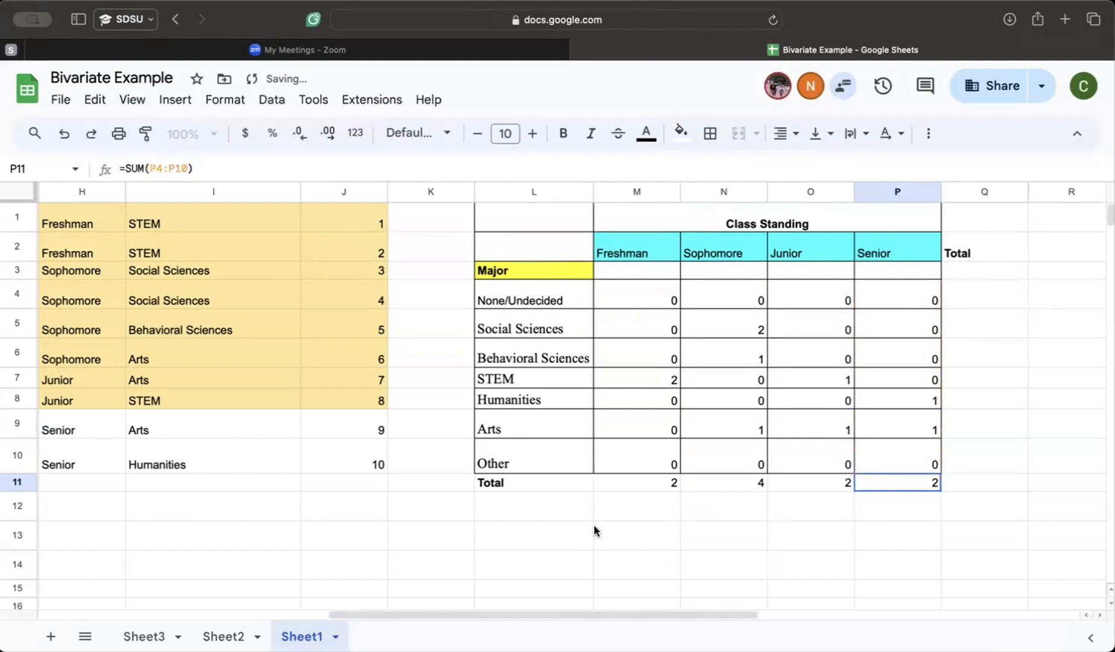
Step: Replace the Sophomore Social Sciences count in N5 with the proportion =2/4
{"action": "left_click", "coordinate": [667, 301]}
{"action": "key", "text": "super+Down"}
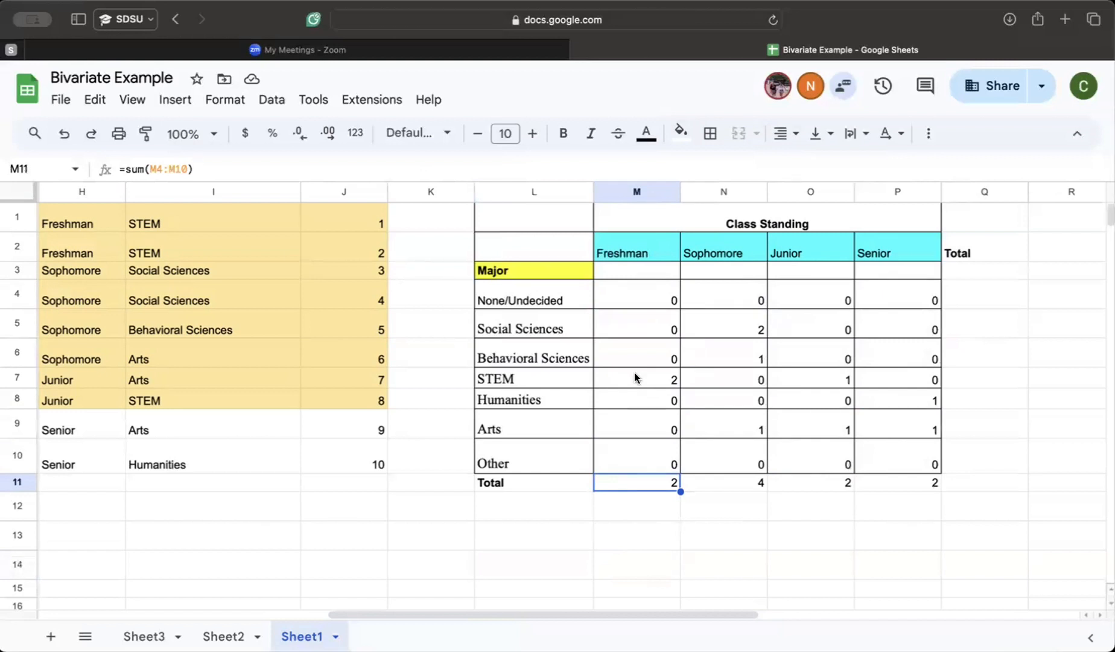
{"action": "left_click", "coordinate": [736, 330]}
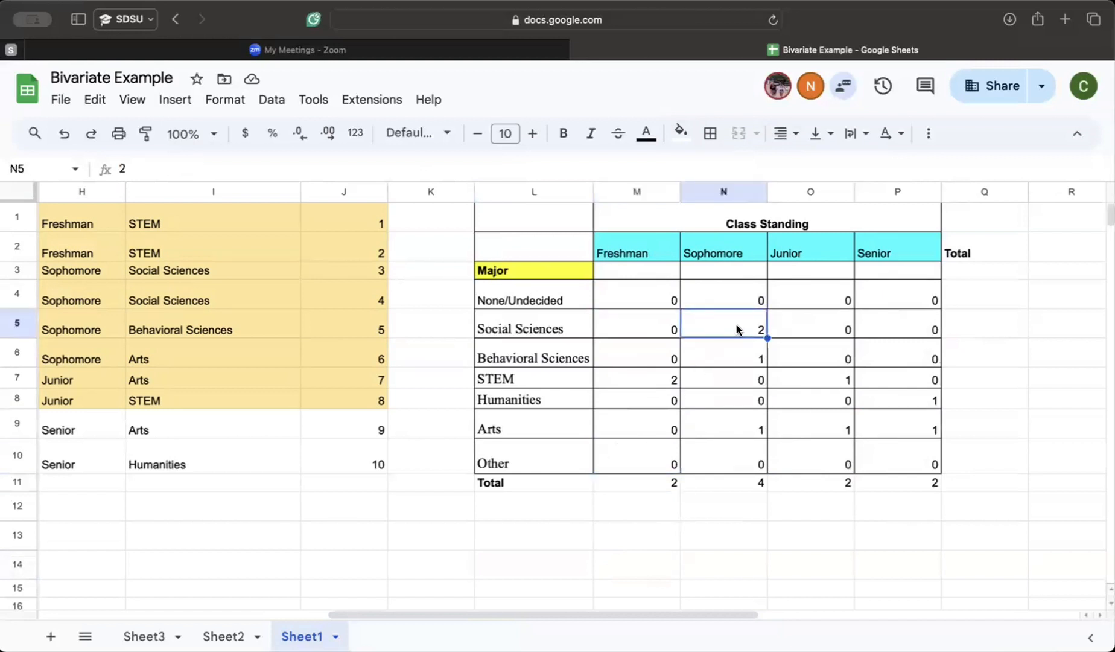
{"action": "type", "text": "=2/4"}
{"action": "key", "text": "Tab"}
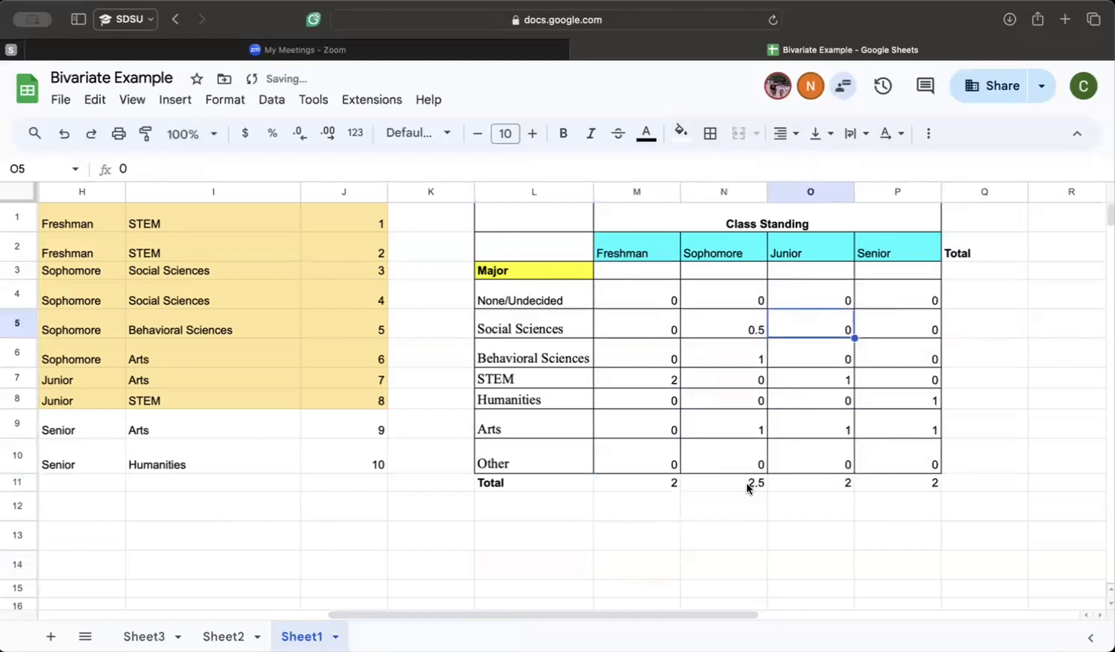
Step: Replace the Sophomore Behavioral Sciences count in N6 and the Sophomore Arts count in N9 with =1/4
{"action": "left_click", "coordinate": [754, 483]}
{"action": "left_click_drag", "start_coordinate": [663, 483], "coordinate": [901, 487]}
{"action": "left_click", "coordinate": [755, 505]}
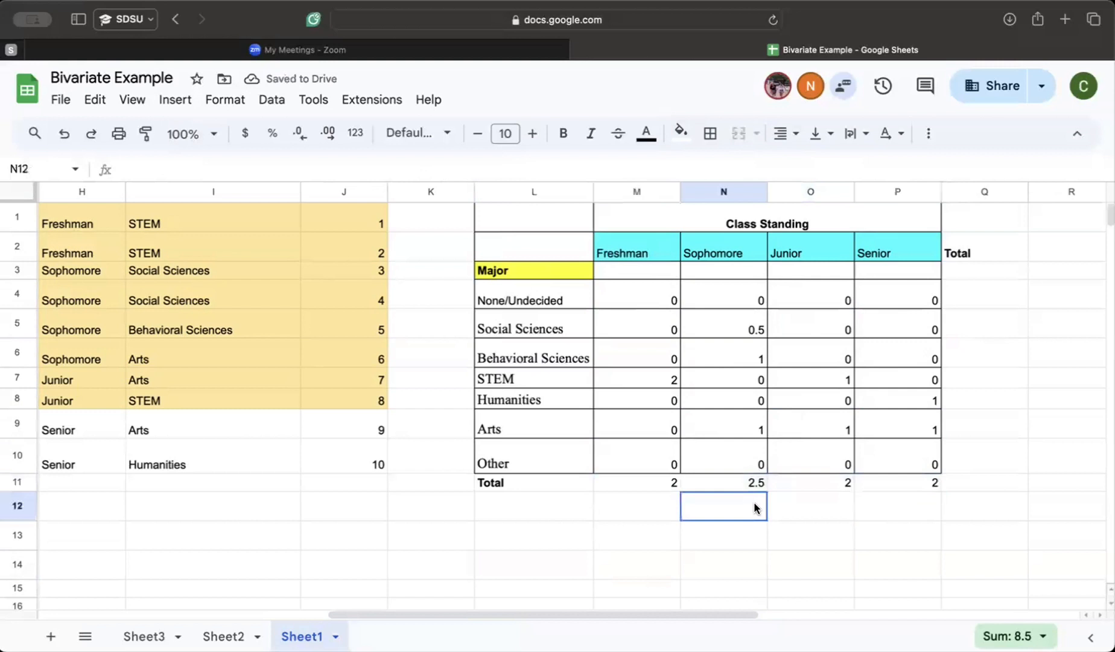
{"action": "left_click", "coordinate": [740, 364]}
{"action": "type", "text": "="}
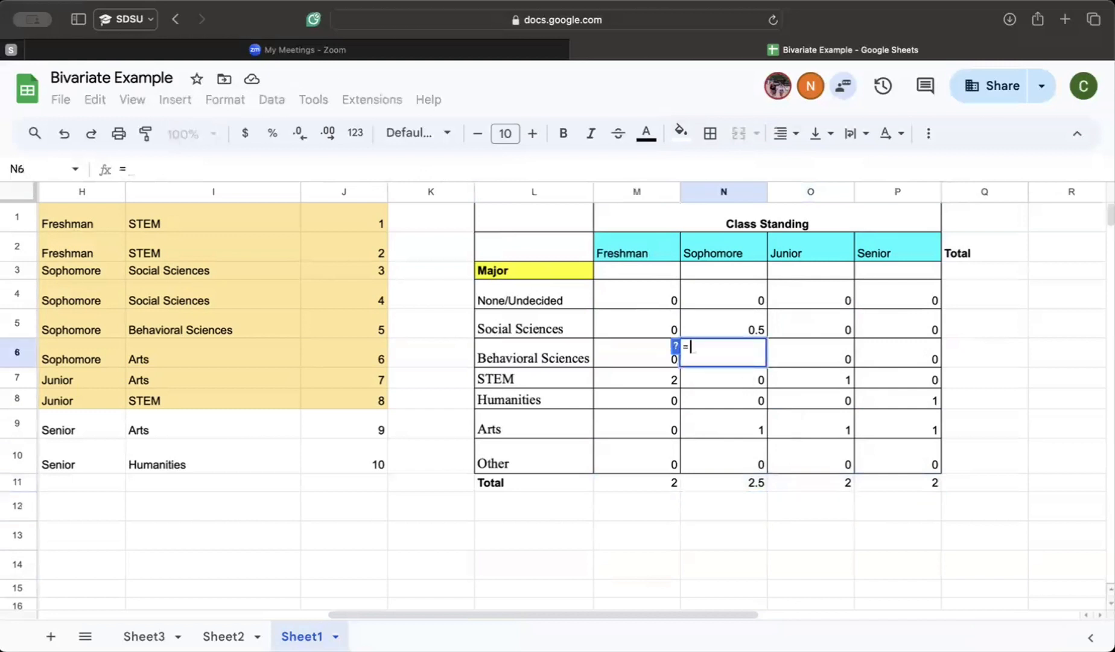
{"action": "type", "text": "1/4"}
{"action": "key", "text": "Return"}
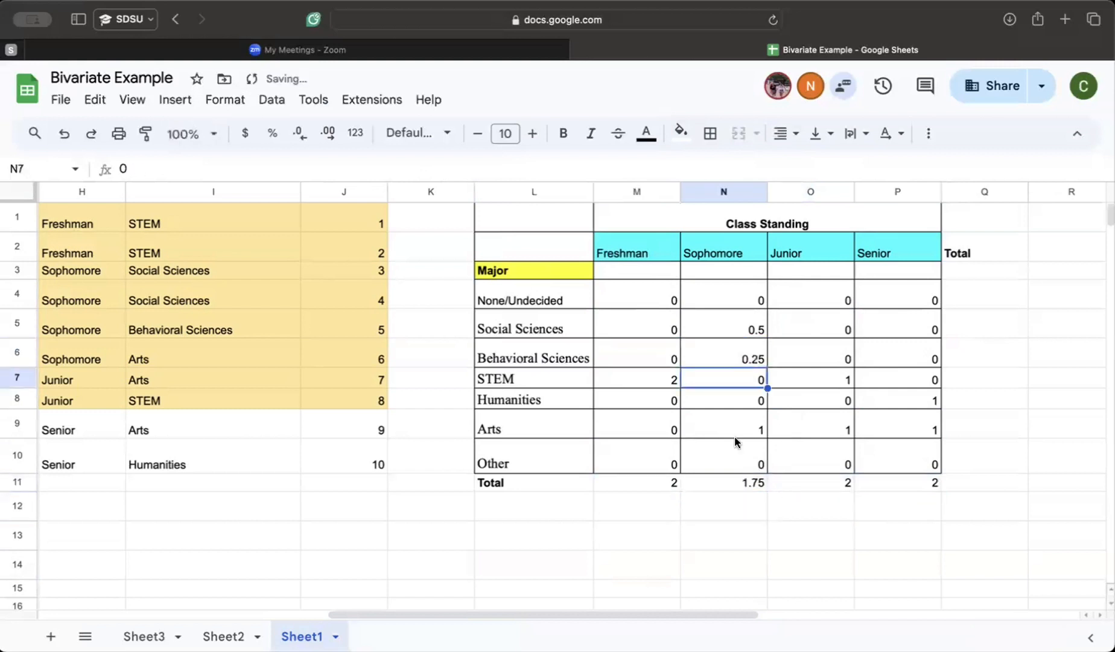
{"action": "left_click", "coordinate": [736, 429]}
{"action": "type", "text": "=1/4"}
{"action": "key", "text": "Return"}
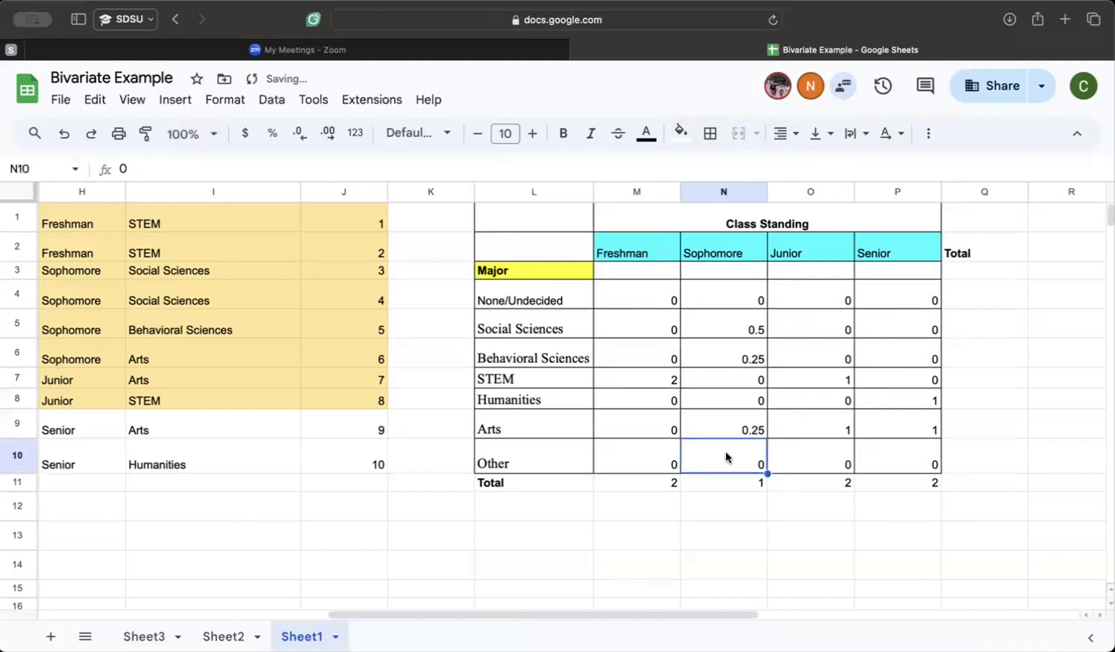
Step: Clear the Sophomore column total in N11
{"action": "left_click", "coordinate": [762, 485]}
{"action": "key", "text": "Delete"}
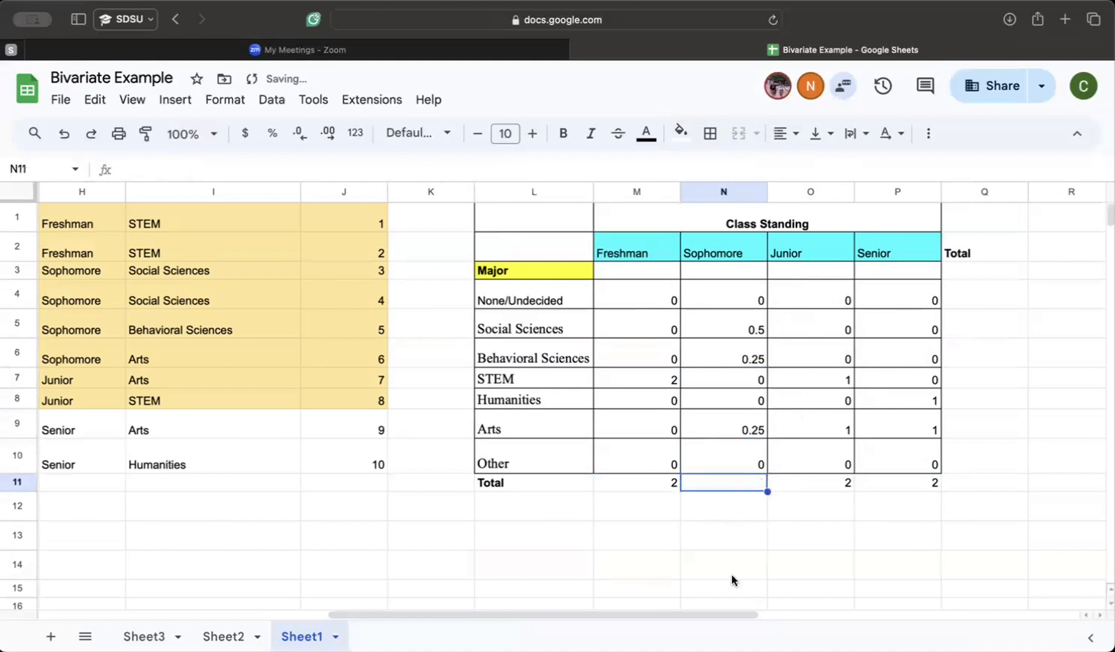
Step: Replace the Freshman STEM count in M7 with the proportion =2/2 and clear the totals in M11:N11
{"action": "left_click", "coordinate": [642, 364]}
{"action": "left_click", "coordinate": [638, 380]}
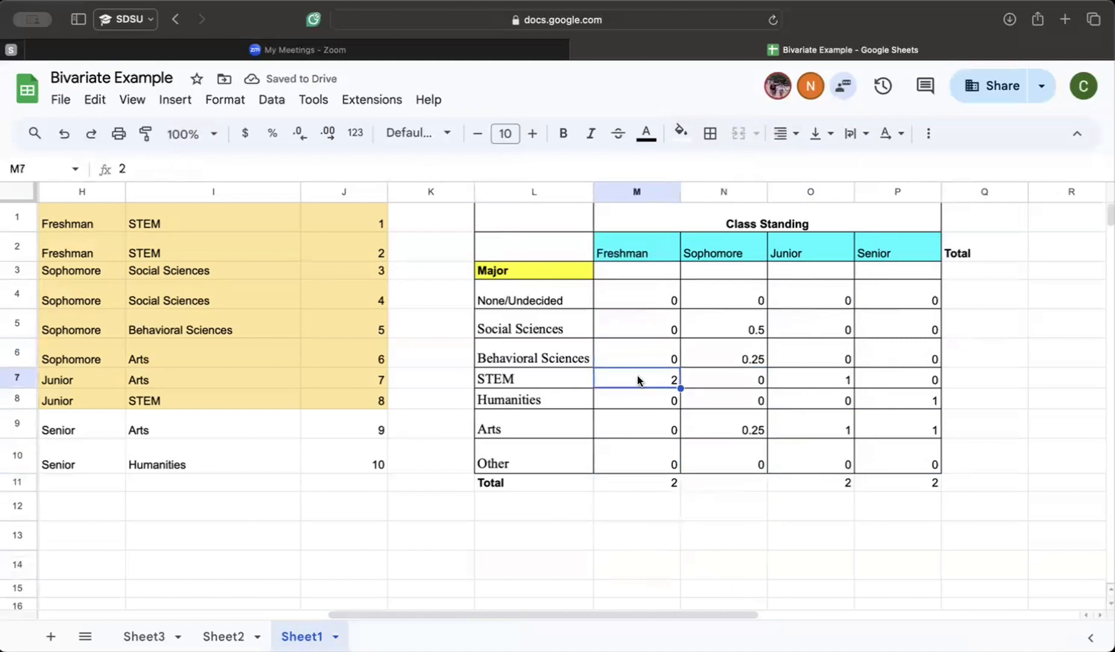
{"action": "type", "text": "=2/2"}
{"action": "key", "text": "Return"}
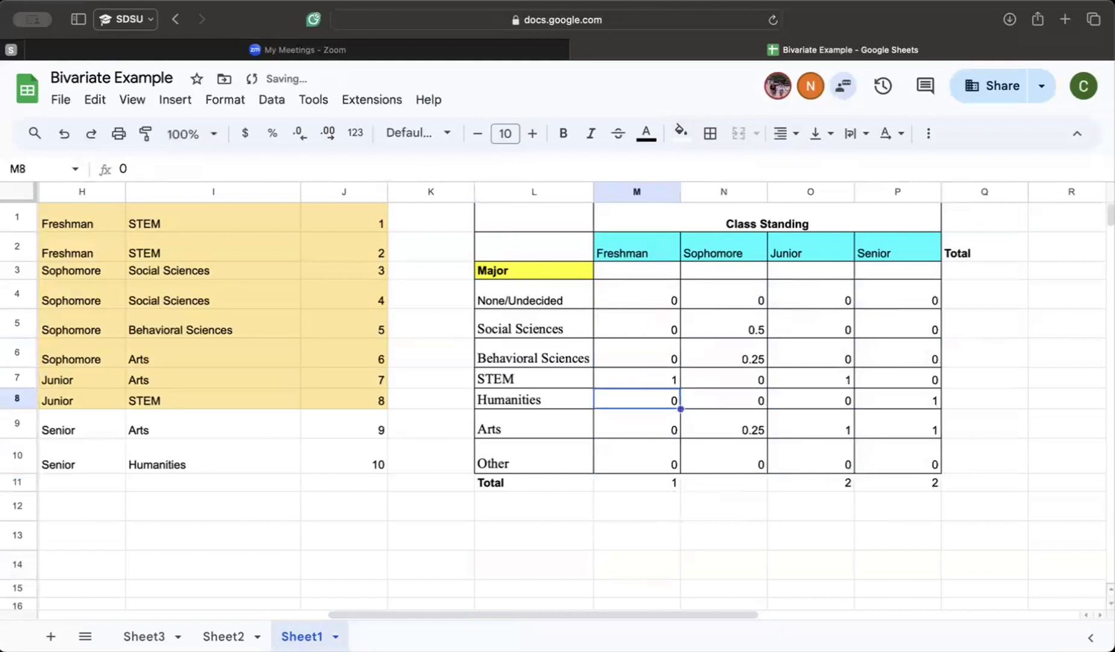
{"action": "left_click_drag", "start_coordinate": [664, 481], "coordinate": [762, 483]}
{"action": "key", "text": "Delete"}
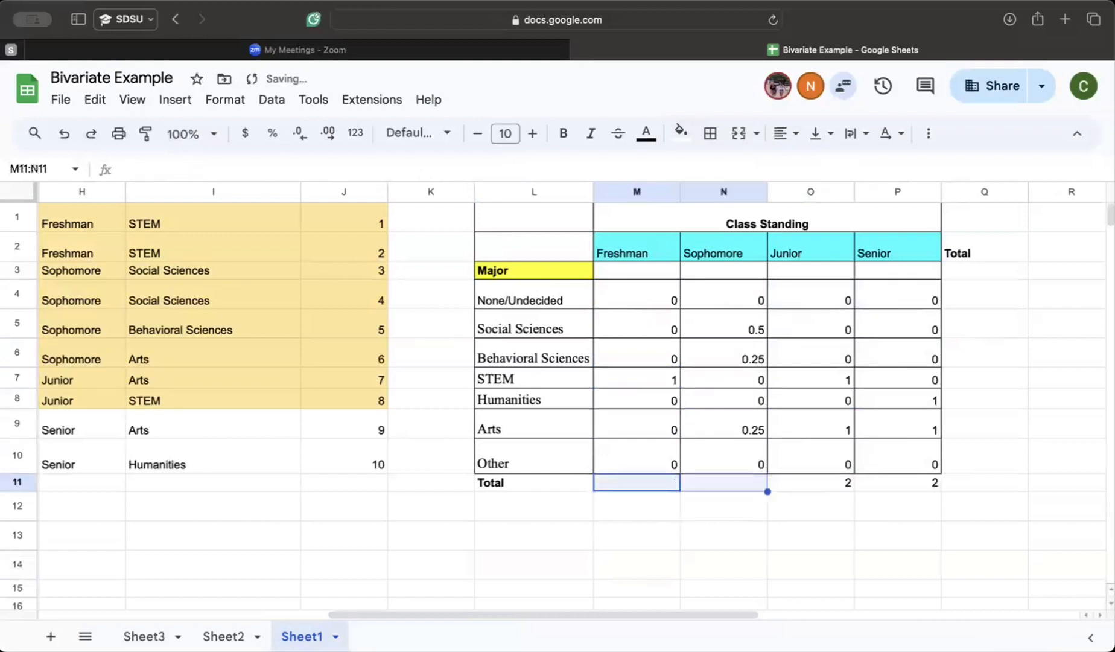
Step: Replace the Junior STEM and Arts counts in O7 and O9 with =1/2 and clear the Junior total in O11
{"action": "left_click", "coordinate": [822, 385]}
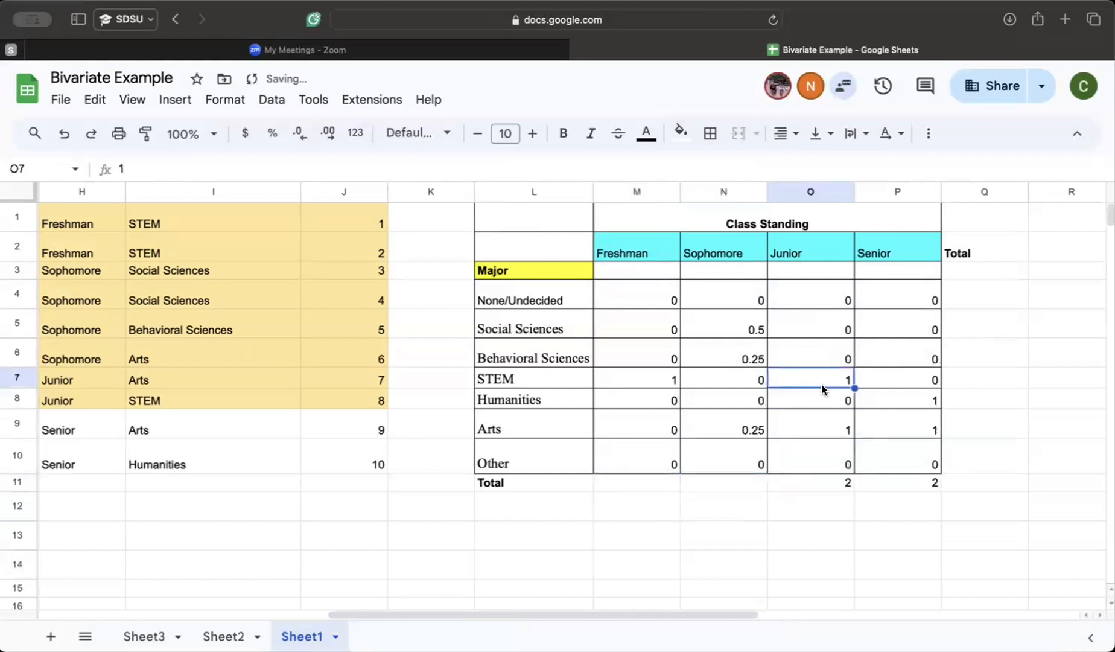
{"action": "type", "text": "=1/2"}
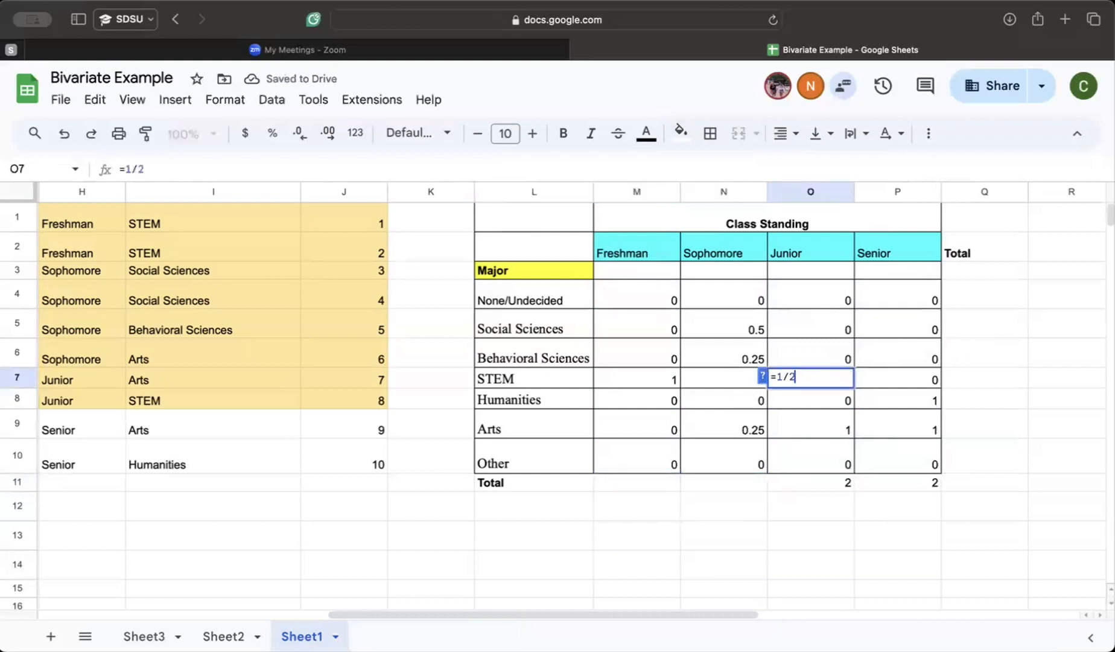
{"action": "key", "text": "Return"}
{"action": "left_click", "coordinate": [792, 422]}
{"action": "type", "text": "=1/2"}
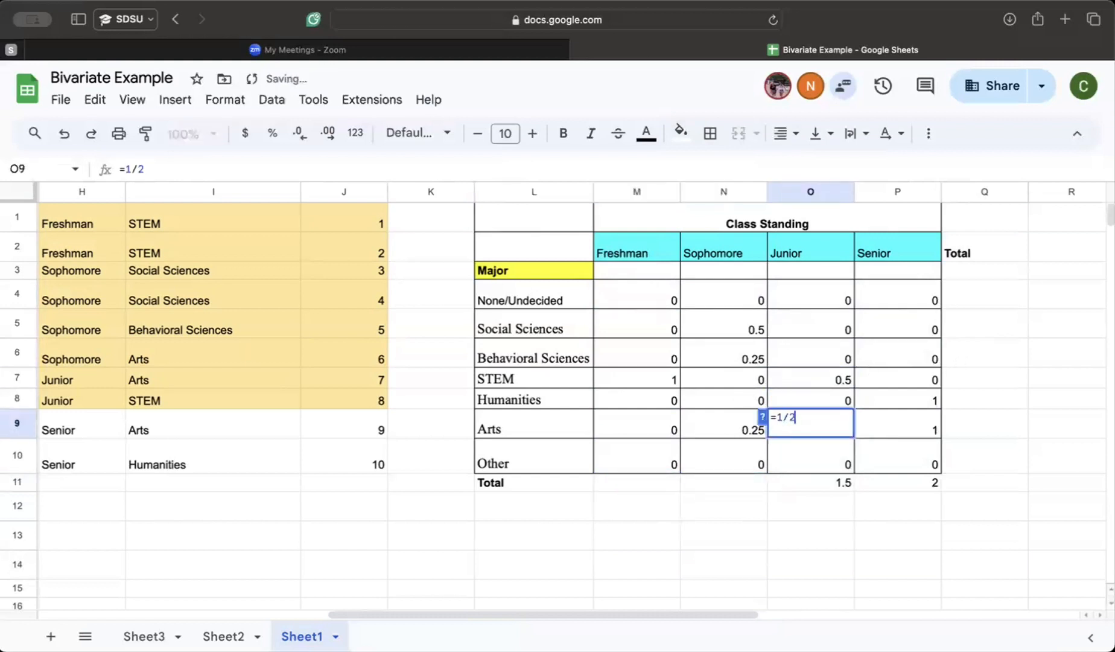
{"action": "key", "text": "Return"}
{"action": "left_click", "coordinate": [828, 486]}
{"action": "key", "text": "BackSpace"}
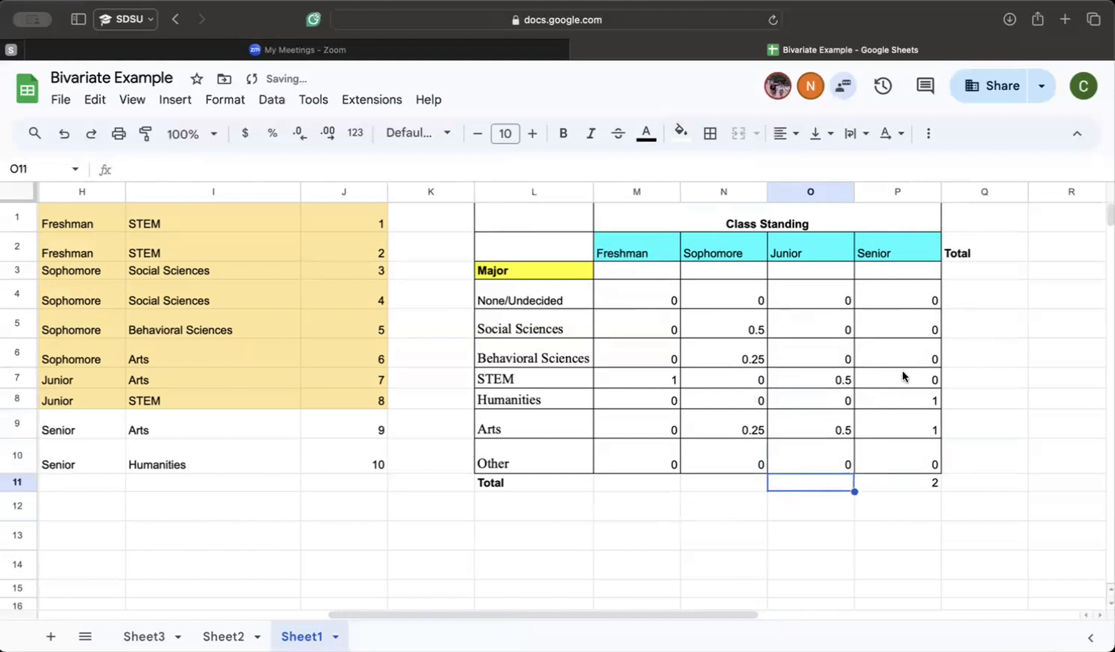
Step: Replace the Senior Humanities and Arts counts in P8 and P9 with =1/2 and clear the Senior total in P11
{"action": "left_click", "coordinate": [919, 487]}
{"action": "left_click", "coordinate": [904, 395]}
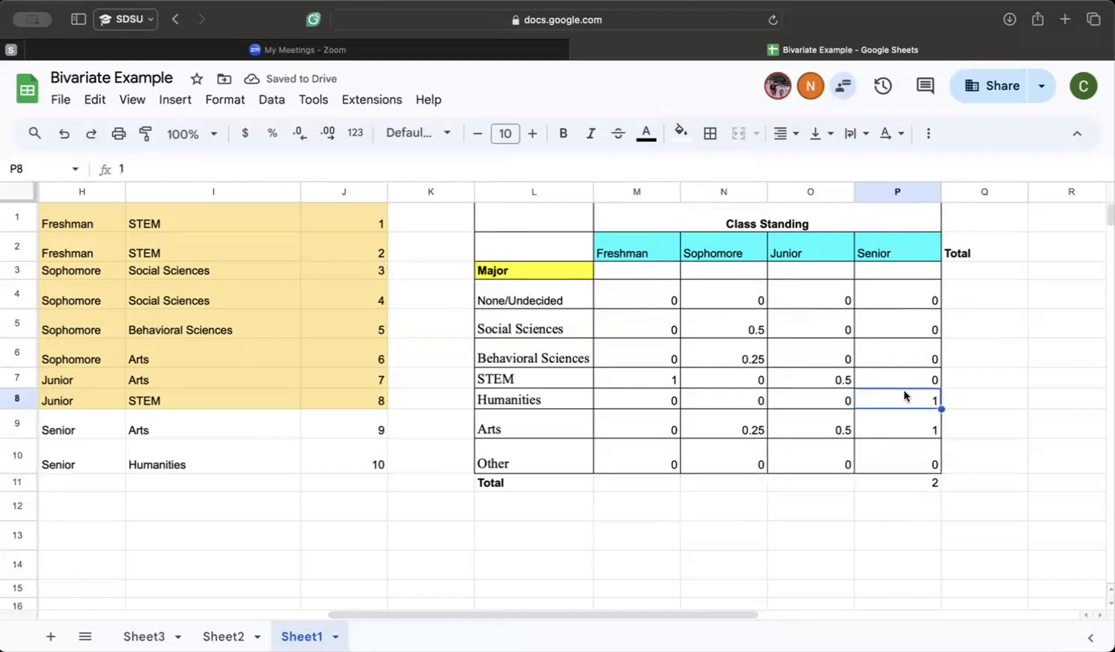
{"action": "type", "text": "=1/2"}
{"action": "key", "text": "Return"}
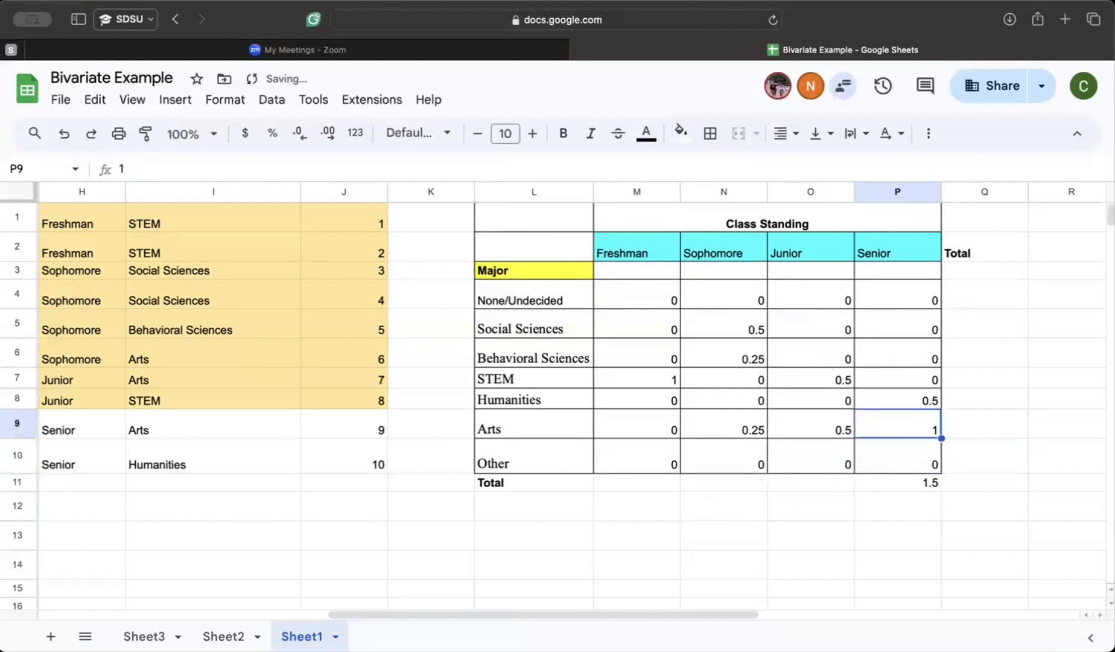
{"action": "type", "text": "=1/2"}
{"action": "key", "text": "Return"}
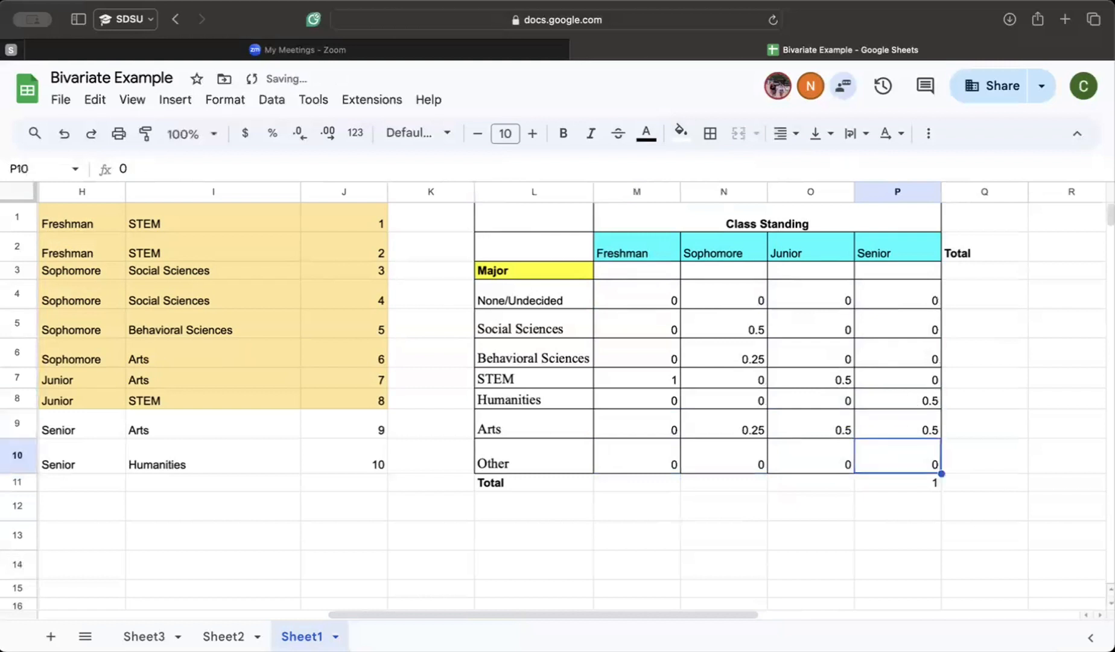
{"action": "left_click", "coordinate": [916, 487]}
{"action": "key", "text": "BackSpace"}
Step: Format the table's proportions in M4:P10 as percentages
{"action": "left_click_drag", "start_coordinate": [628, 296], "coordinate": [893, 458]}
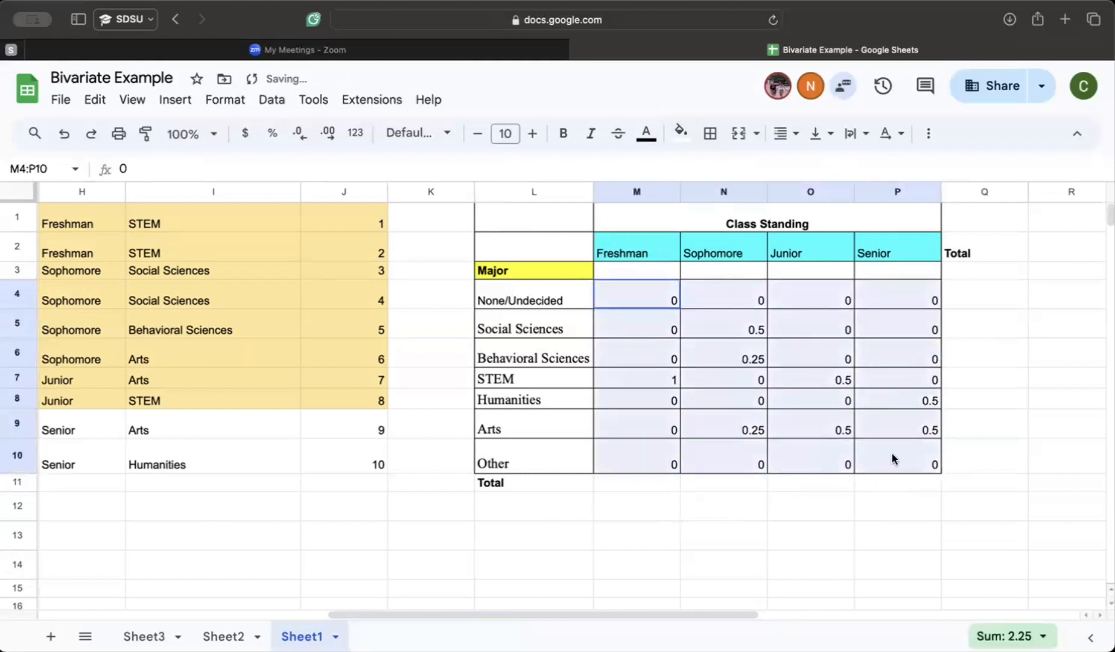
{"action": "left_click", "coordinate": [239, 103]}
{"action": "mouse_move", "coordinate": [259, 175]}
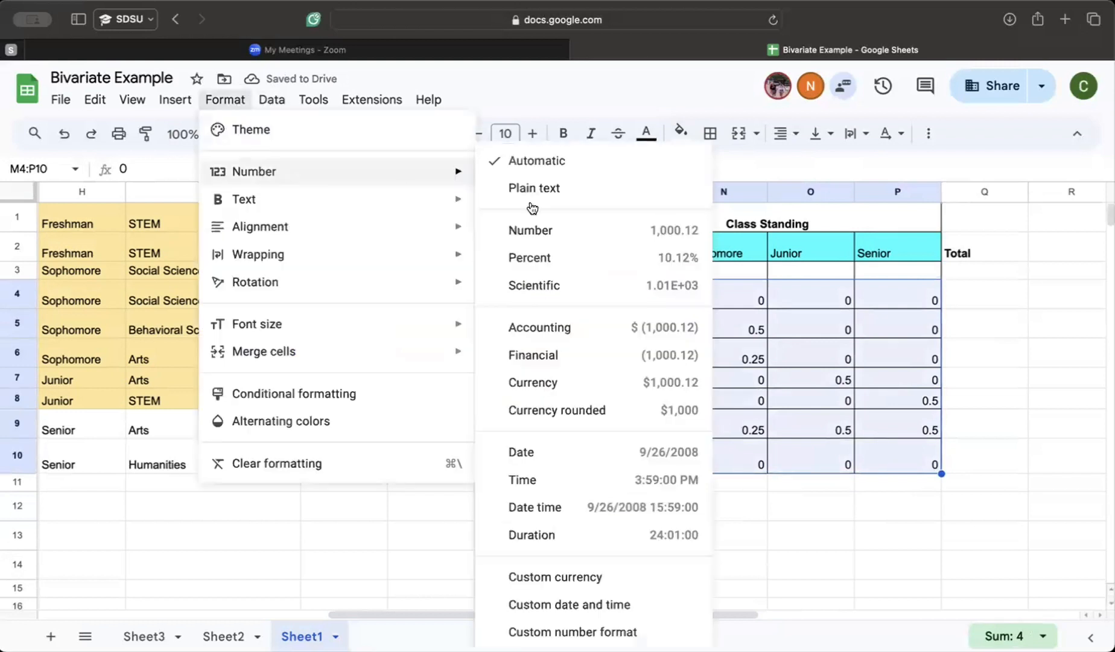
{"action": "left_click", "coordinate": [572, 260]}
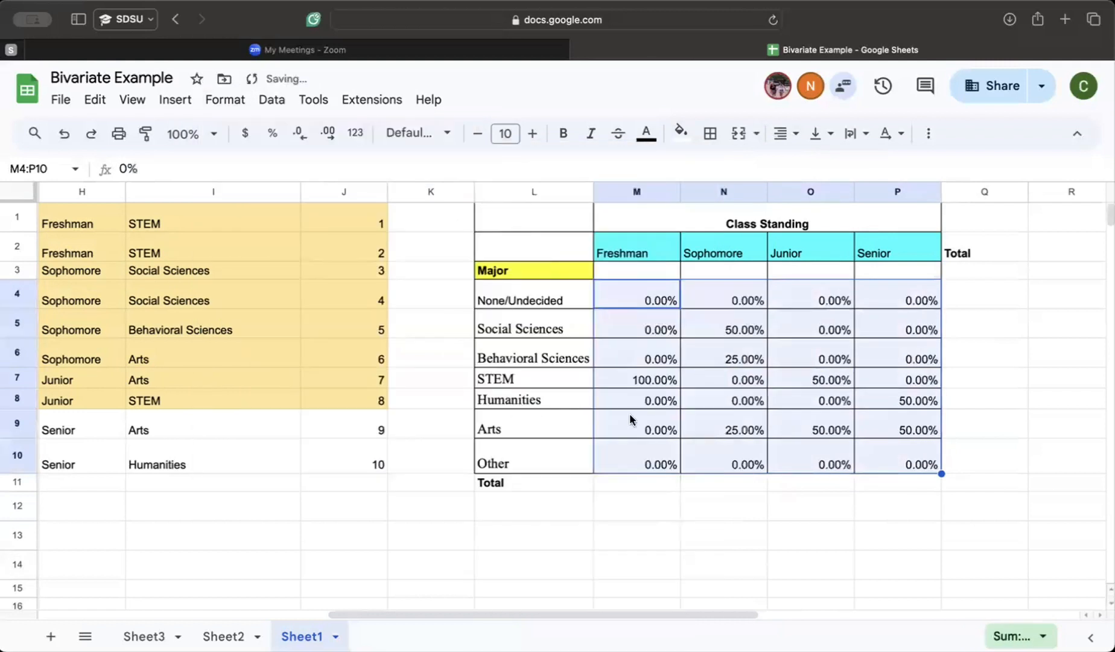
Step: Total the Freshman percentages in M11 with =SUM(M3:M10)
{"action": "left_click", "coordinate": [631, 483]}
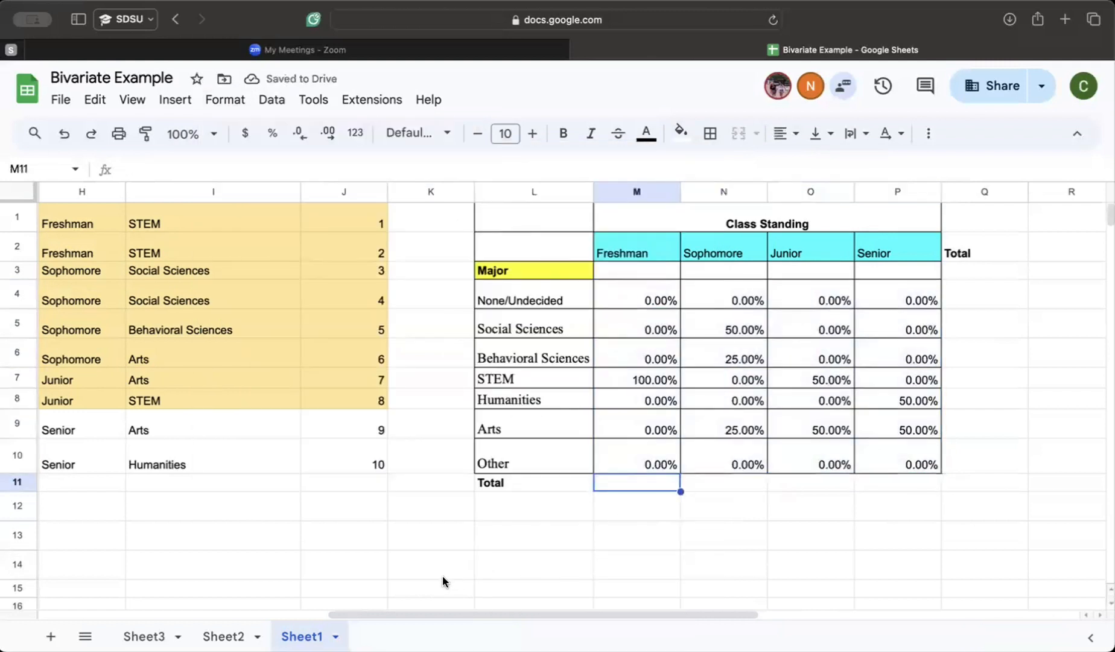
{"action": "type", "text": "=sum"}
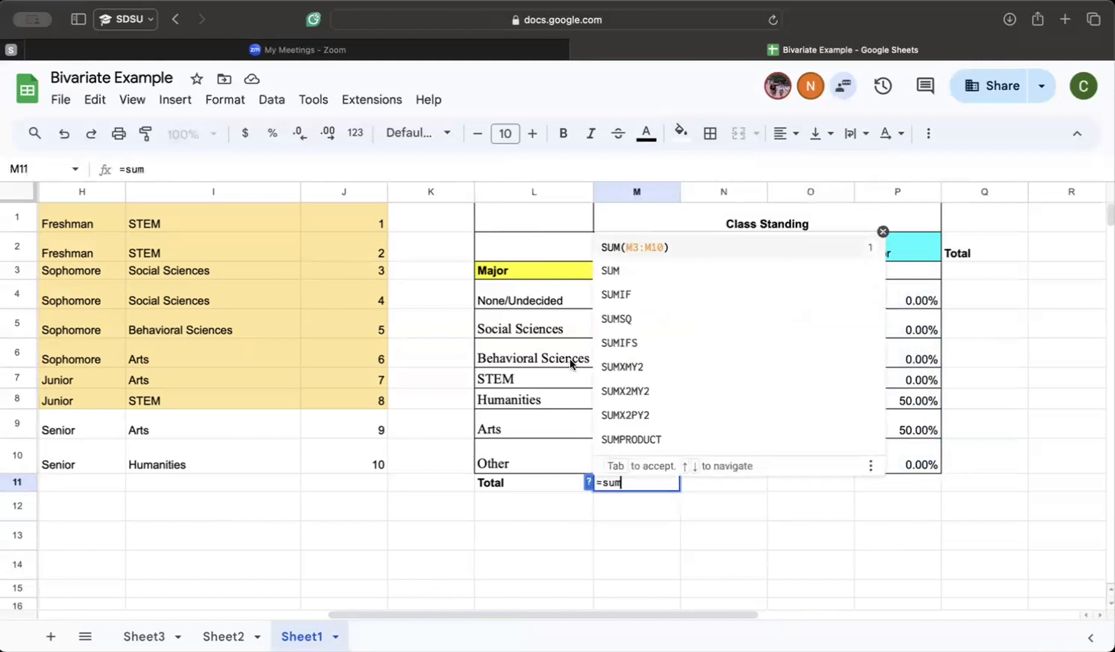
{"action": "left_click", "coordinate": [641, 248]}
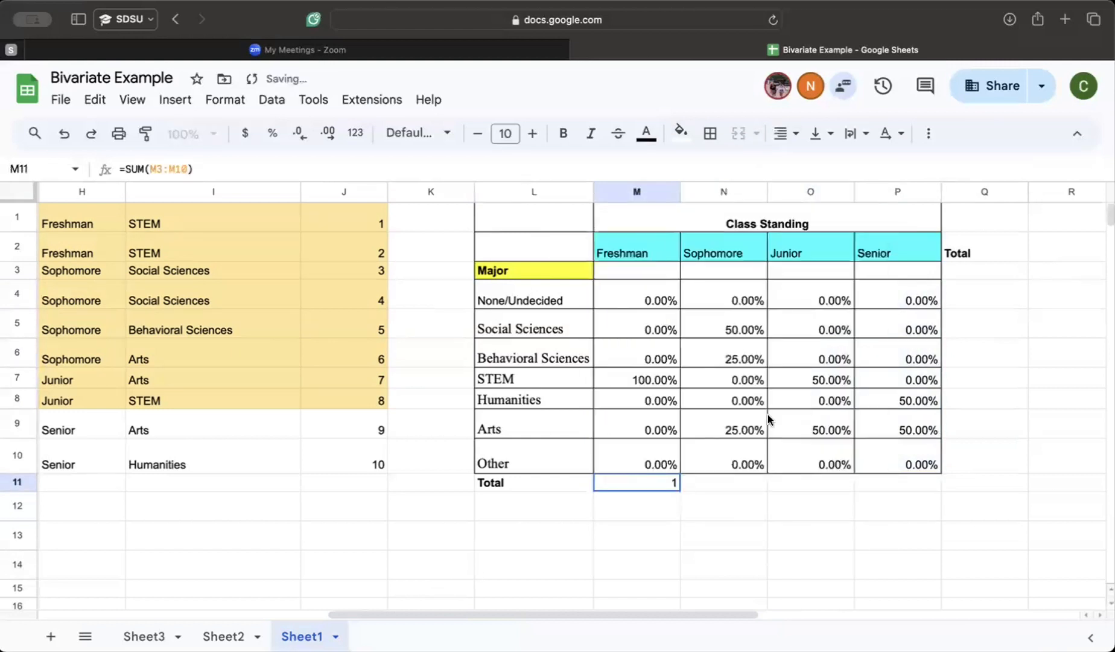
Step: Total the Sophomore, Junior and Senior percentages in N11:P11 with the suggested SUM formulas over rows 4 to 10
{"action": "left_click", "coordinate": [747, 481]}
{"action": "type", "text": "="}
{"action": "left_click", "coordinate": [733, 510]}
{"action": "left_click", "coordinate": [786, 483]}
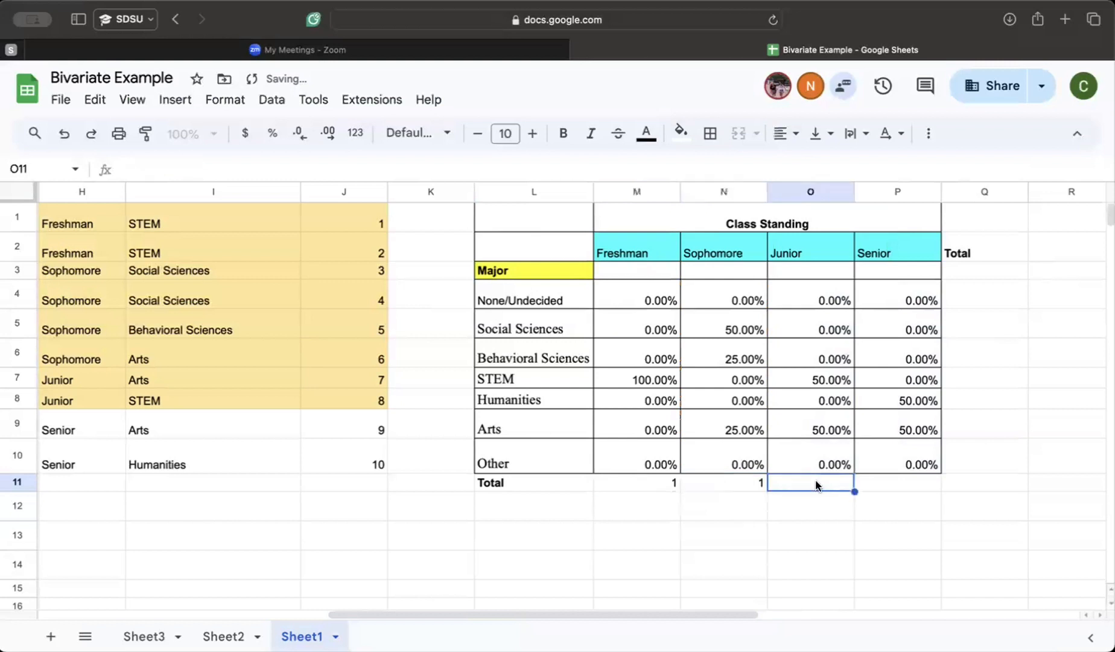
{"action": "type", "text": "="}
{"action": "left_click", "coordinate": [809, 503]}
{"action": "left_click", "coordinate": [908, 484]}
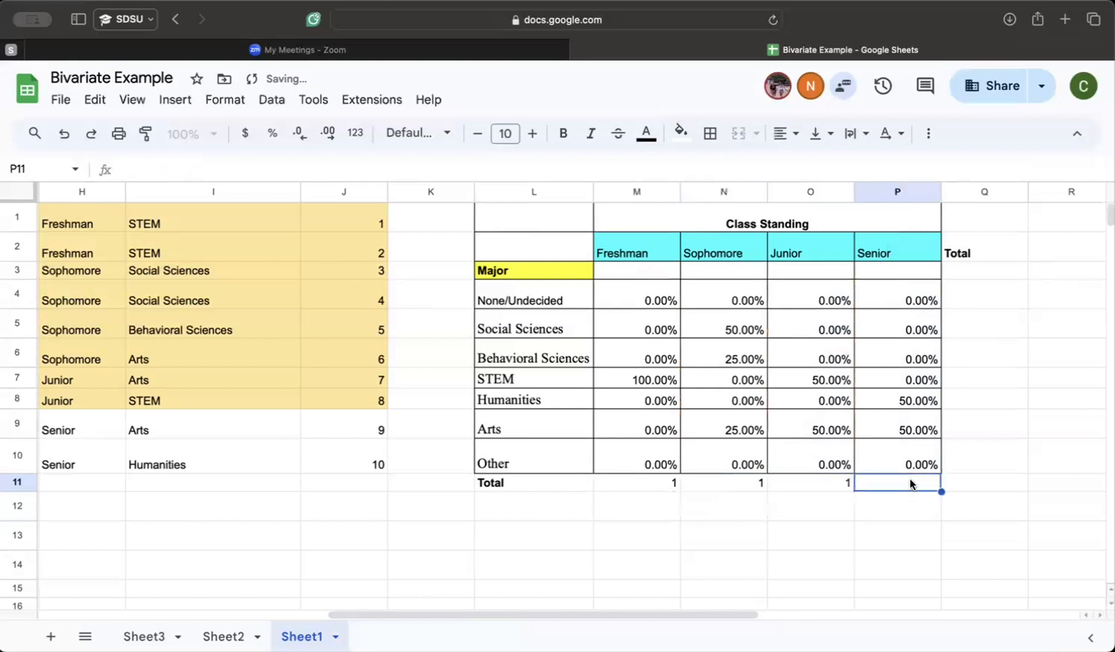
{"action": "type", "text": "="}
{"action": "left_click", "coordinate": [908, 503]}
Step: Format the Freshman, Sophomore and Junior totals in M11:O11 as percentages
{"action": "left_click_drag", "start_coordinate": [902, 483], "coordinate": [741, 490]}
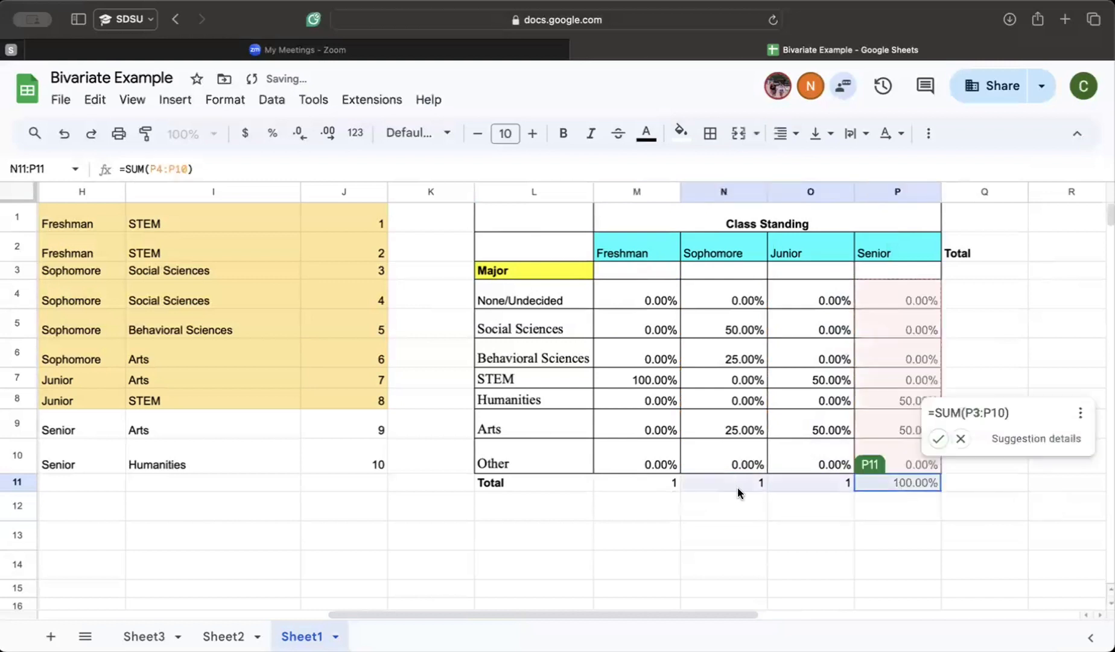
{"action": "left_click", "coordinate": [723, 537]}
{"action": "left_click_drag", "start_coordinate": [670, 484], "coordinate": [839, 482]}
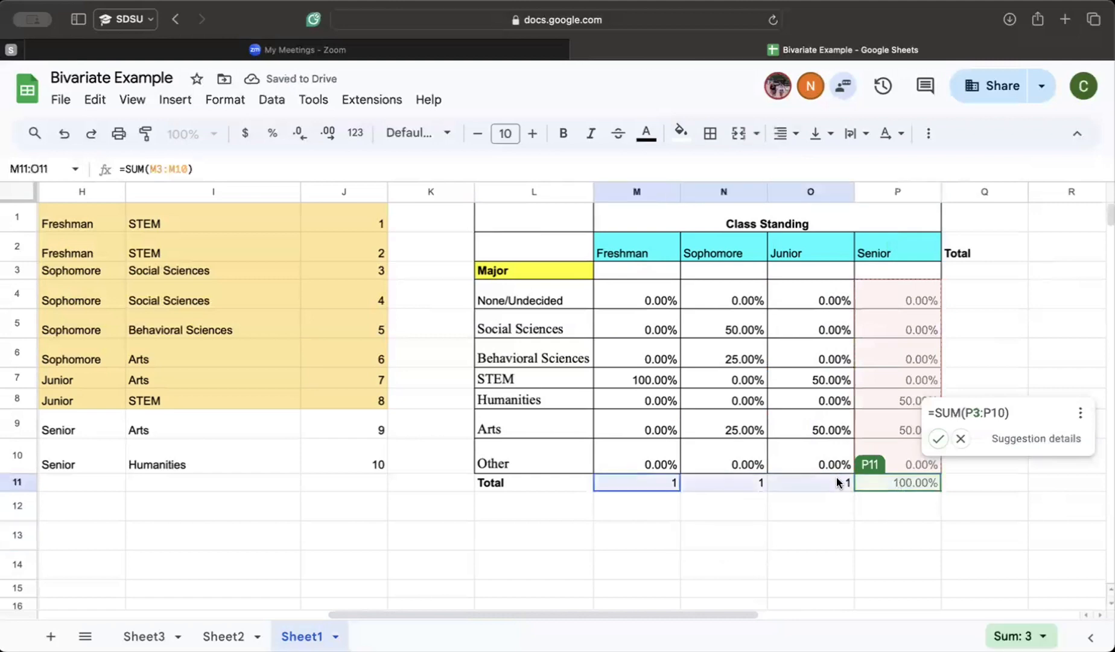
{"action": "left_click", "coordinate": [271, 100]}
{"action": "mouse_move", "coordinate": [224, 99]}
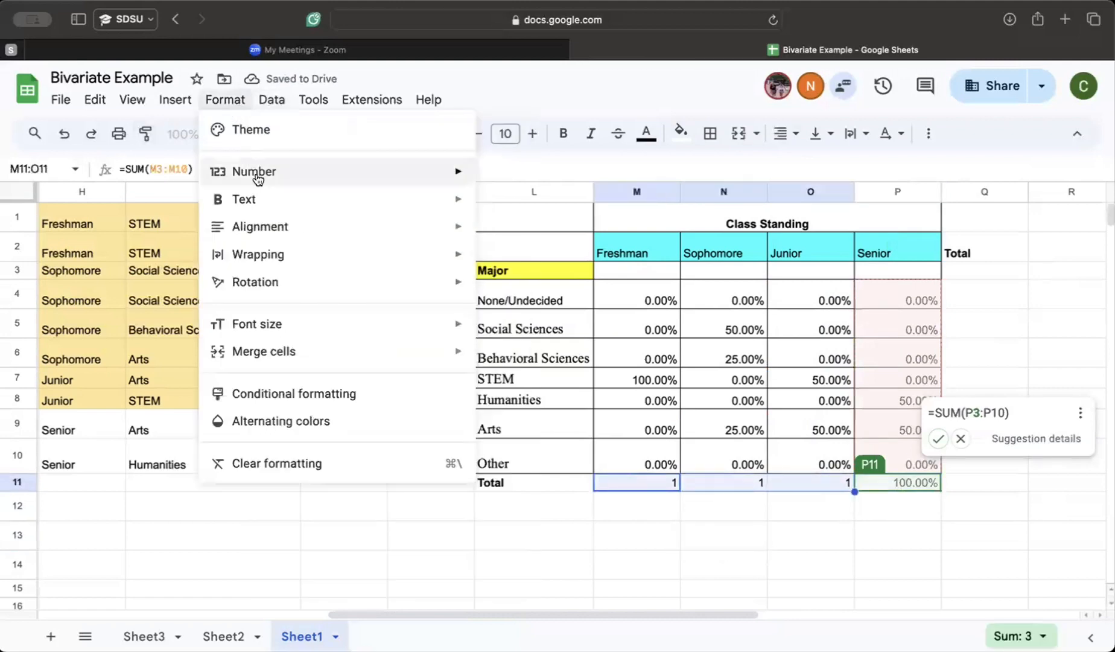
{"action": "mouse_move", "coordinate": [253, 172]}
{"action": "left_click", "coordinate": [573, 257]}
{"action": "left_click", "coordinate": [836, 507]}
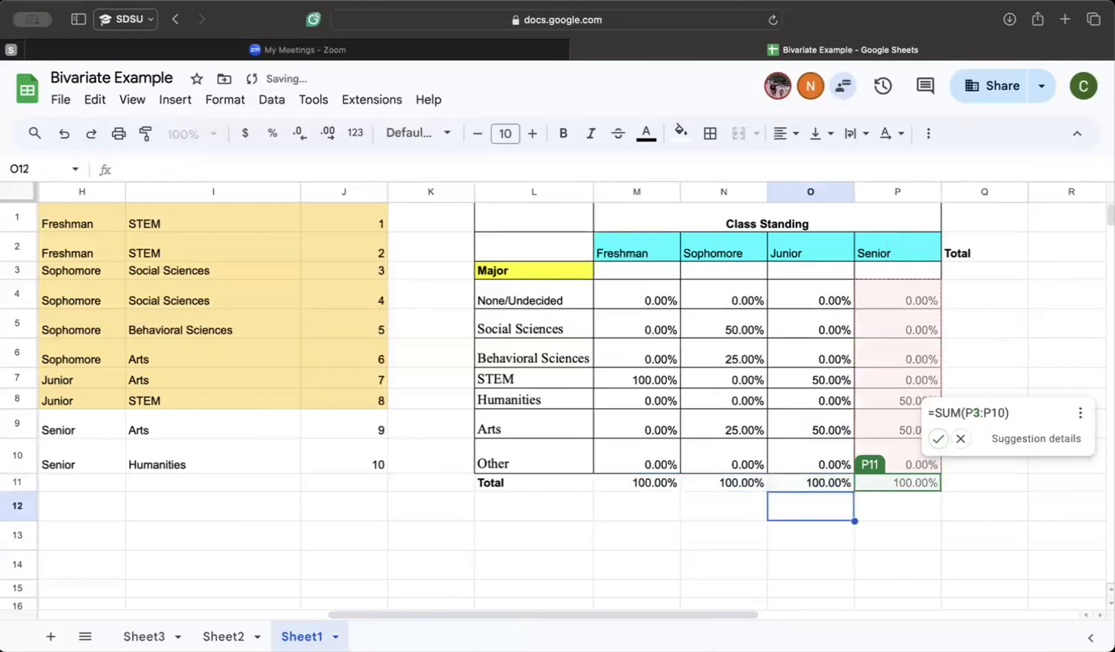
{"action": "left_click", "coordinate": [905, 513]}
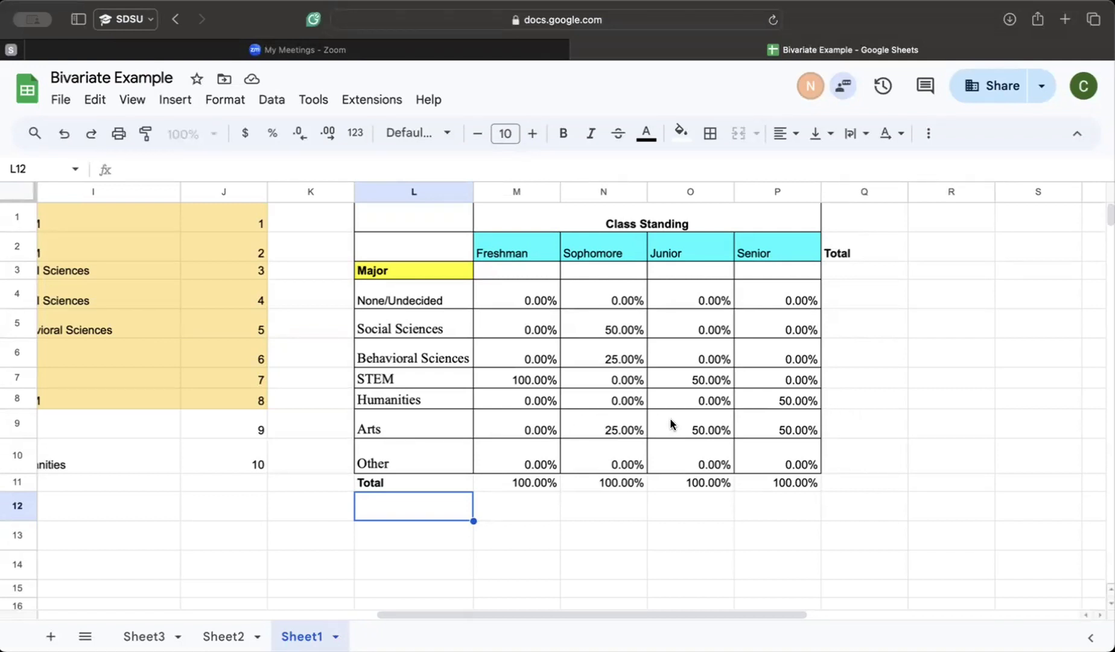
Step: Compare the Arts percentages across the classes, and examine the Sophomore Social Sciences, STEM row and Senior Humanities percentages
{"action": "left_click_drag", "start_coordinate": [670, 424], "coordinate": [759, 422]}
{"action": "left_click", "coordinate": [759, 423]}
{"action": "left_click", "coordinate": [635, 424]}
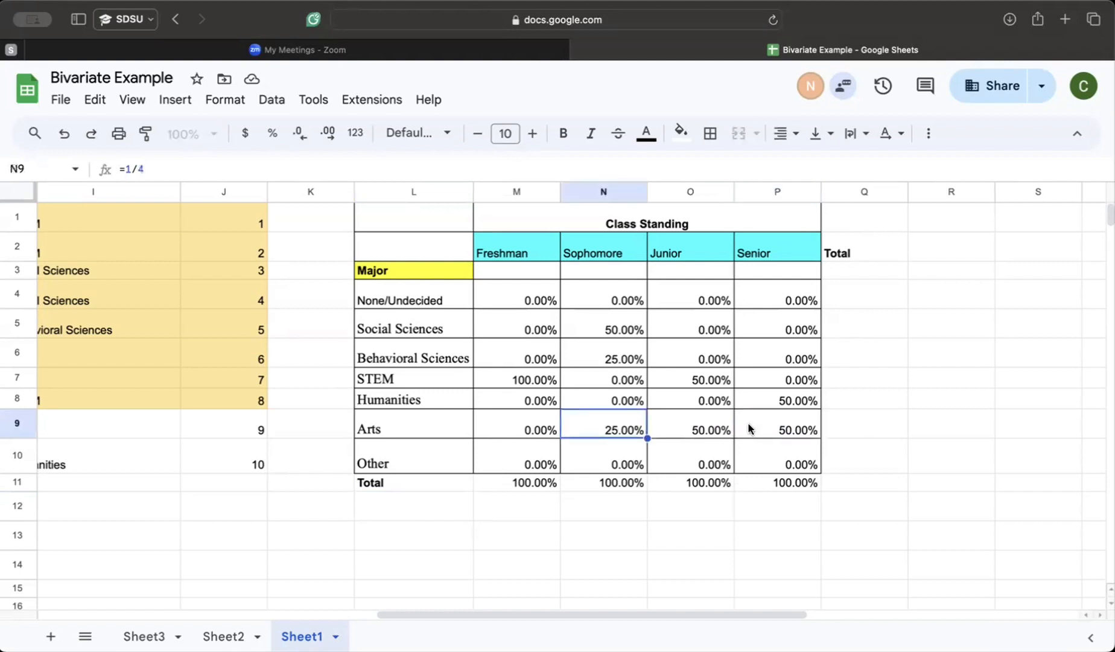
{"action": "left_click_drag", "start_coordinate": [632, 429], "coordinate": [692, 429]}
{"action": "left_click", "coordinate": [727, 429]}
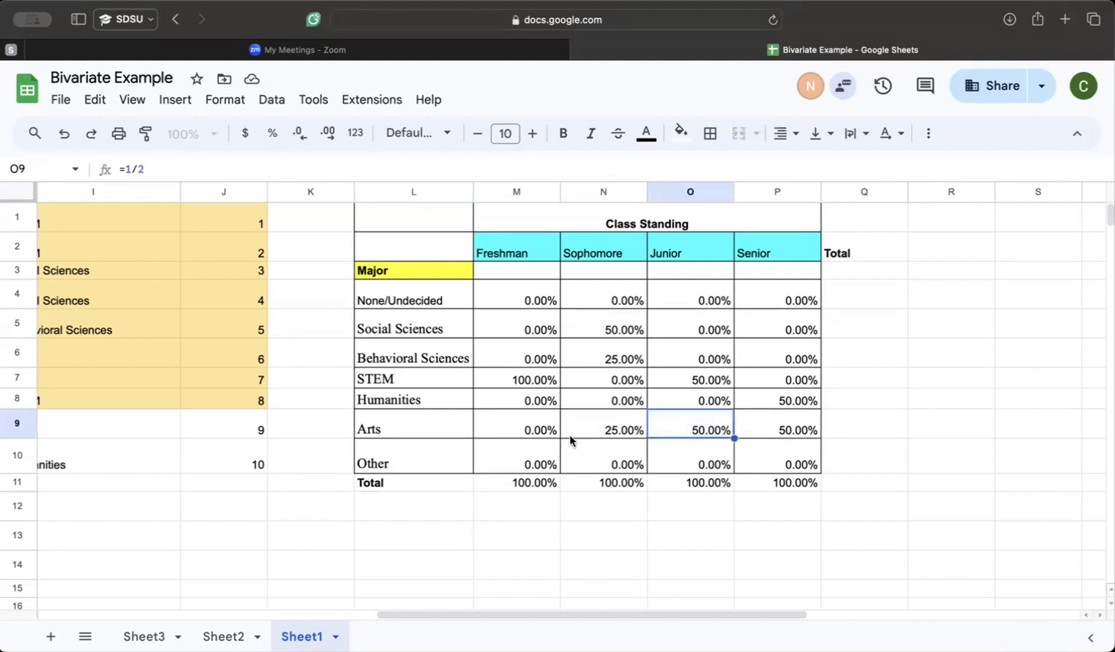
{"action": "left_click", "coordinate": [454, 426]}
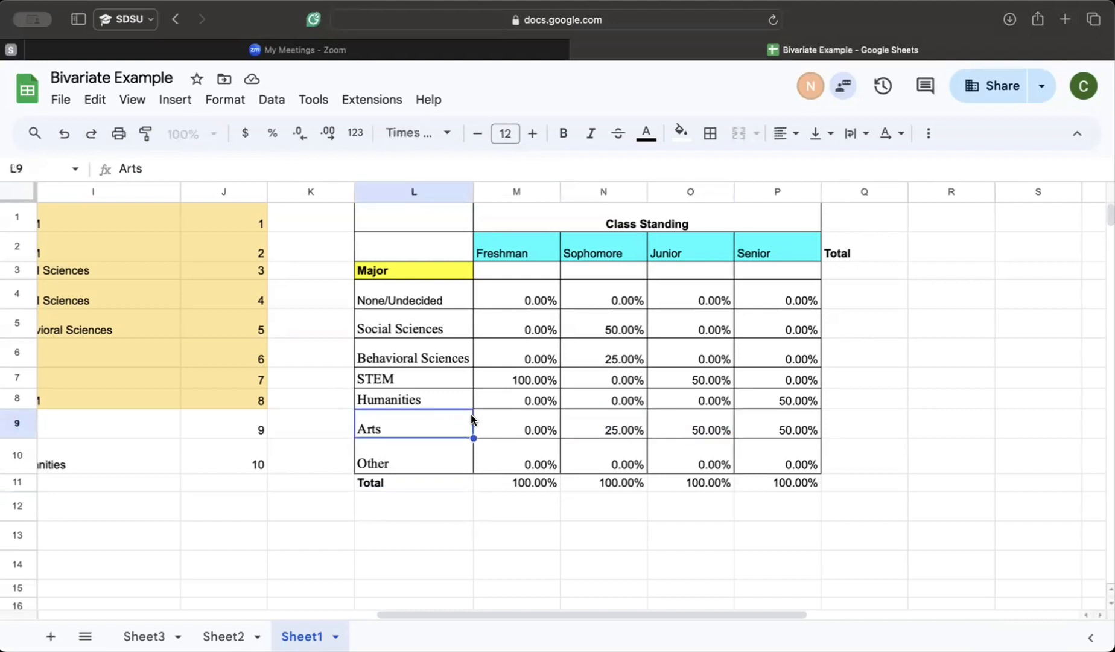
{"action": "left_click", "coordinate": [622, 335]}
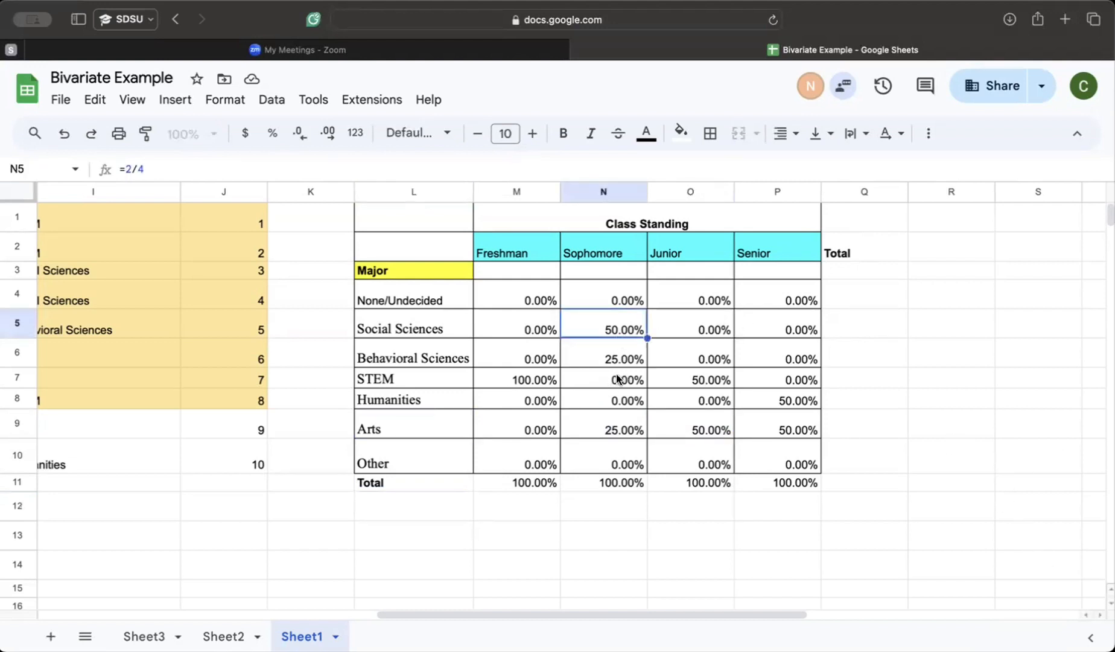
{"action": "left_click_drag", "start_coordinate": [615, 377], "coordinate": [724, 378]}
{"action": "left_click", "coordinate": [748, 380]}
{"action": "left_click", "coordinate": [699, 432]}
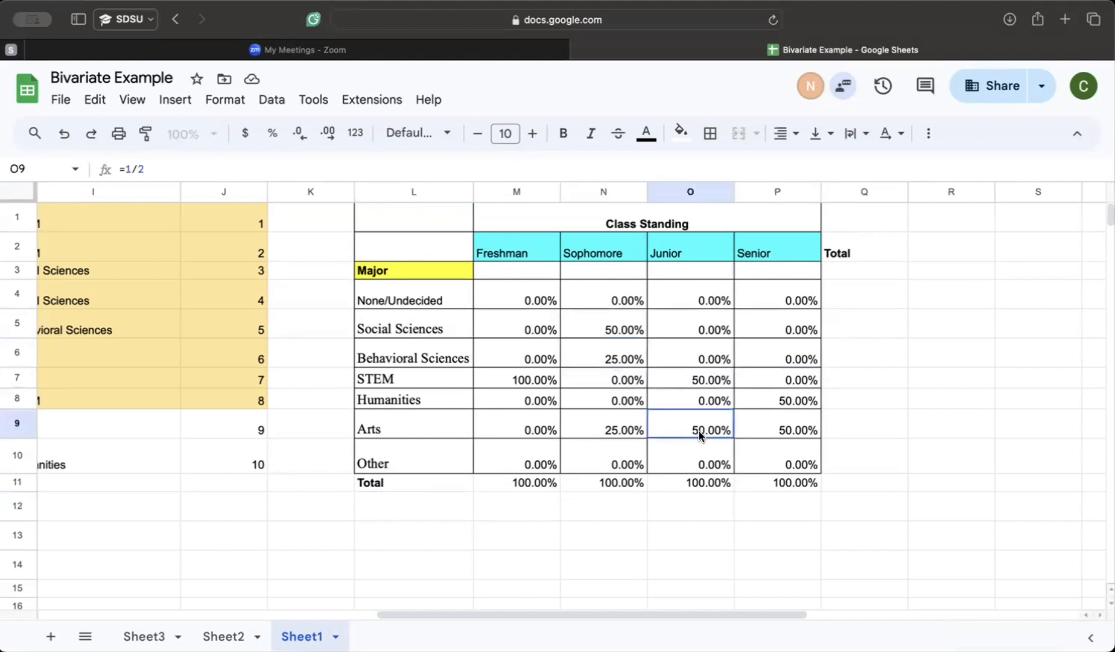
{"action": "left_click_drag", "start_coordinate": [699, 432], "coordinate": [748, 431]}
{"action": "left_click", "coordinate": [727, 399]}
{"action": "left_click", "coordinate": [763, 400]}
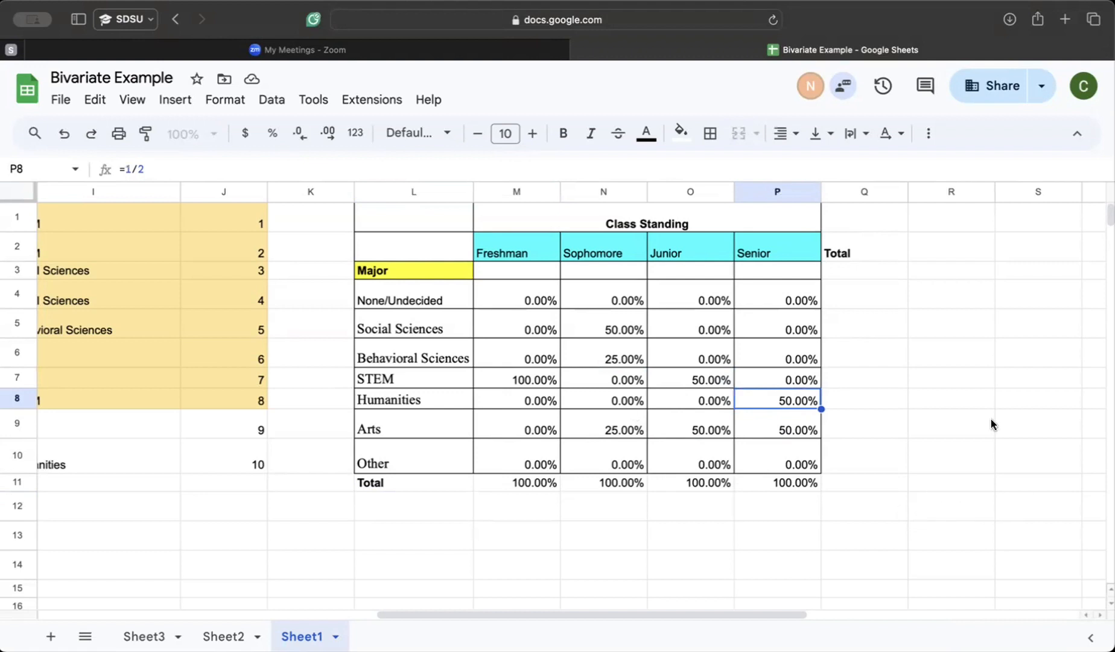
Step: Review the bivariate table's layout, from the Class Standing heading and its class columns to the Major categories in L4:L10
{"action": "scroll", "coordinate": [991, 419], "scroll_direction": "left", "scroll_amount": 1}
{"action": "scroll", "coordinate": [786, 460], "scroll_direction": "right", "scroll_amount": 1}
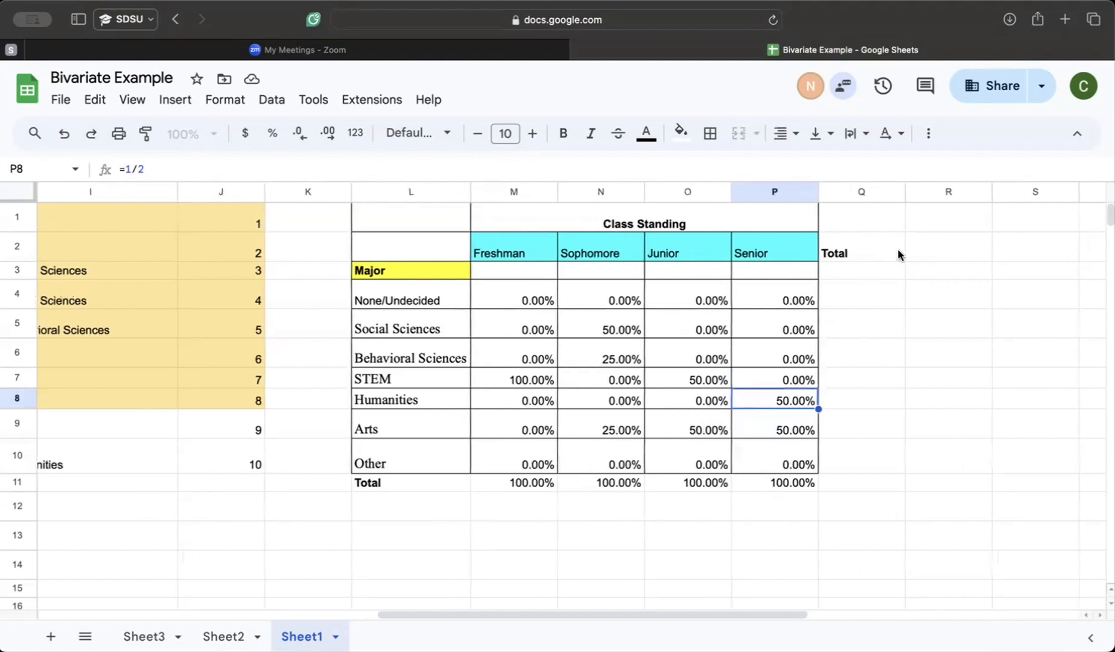
{"action": "left_click_drag", "start_coordinate": [445, 216], "coordinate": [721, 463]}
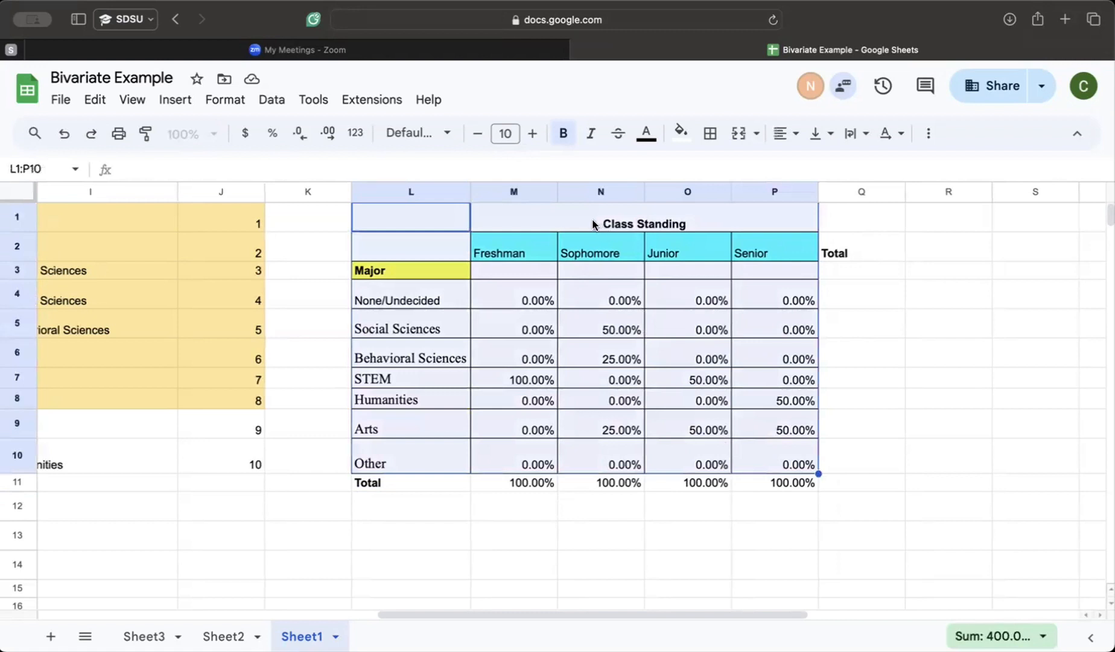
{"action": "left_click", "coordinate": [610, 227]}
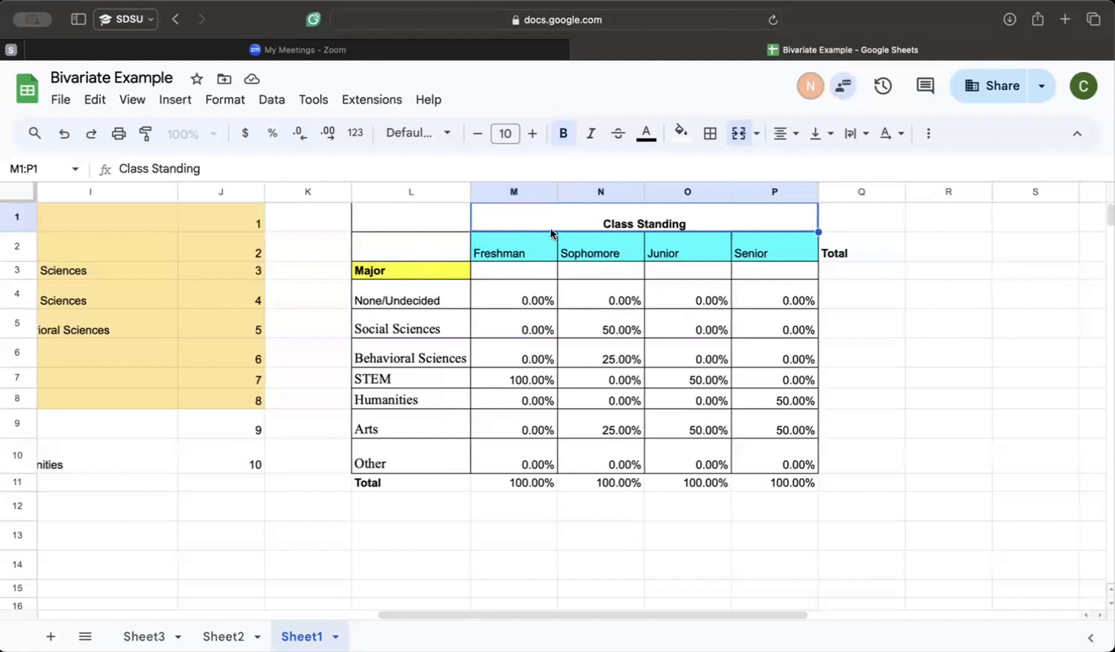
{"action": "left_click_drag", "start_coordinate": [546, 241], "coordinate": [764, 463]}
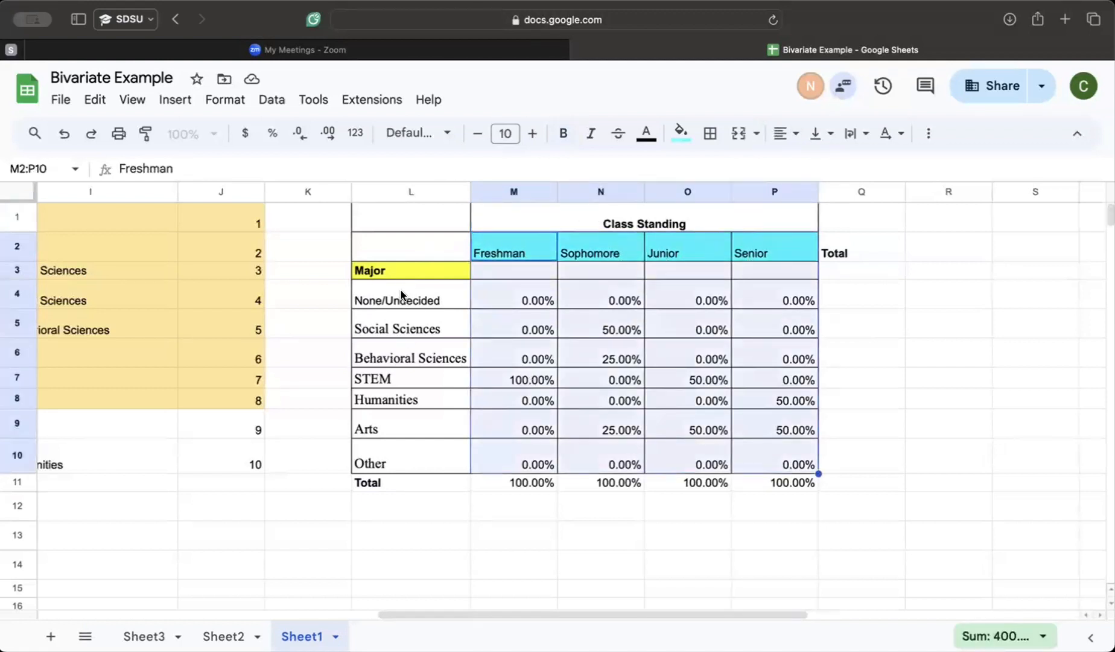
{"action": "left_click_drag", "start_coordinate": [401, 296], "coordinate": [399, 441]}
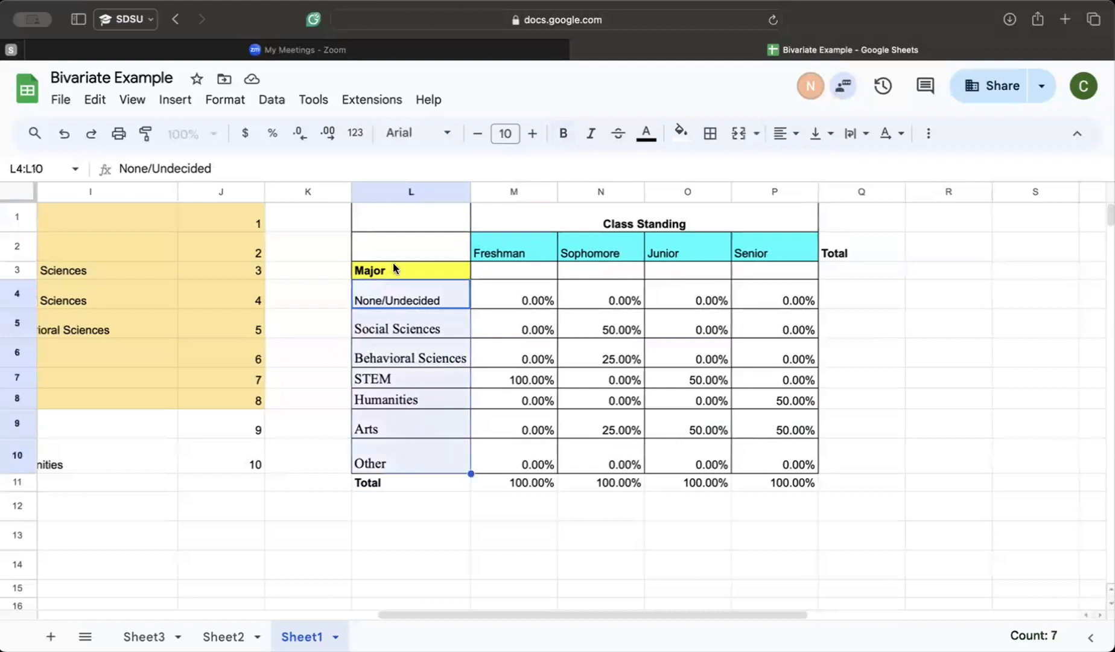
{"action": "left_click", "coordinate": [483, 301]}
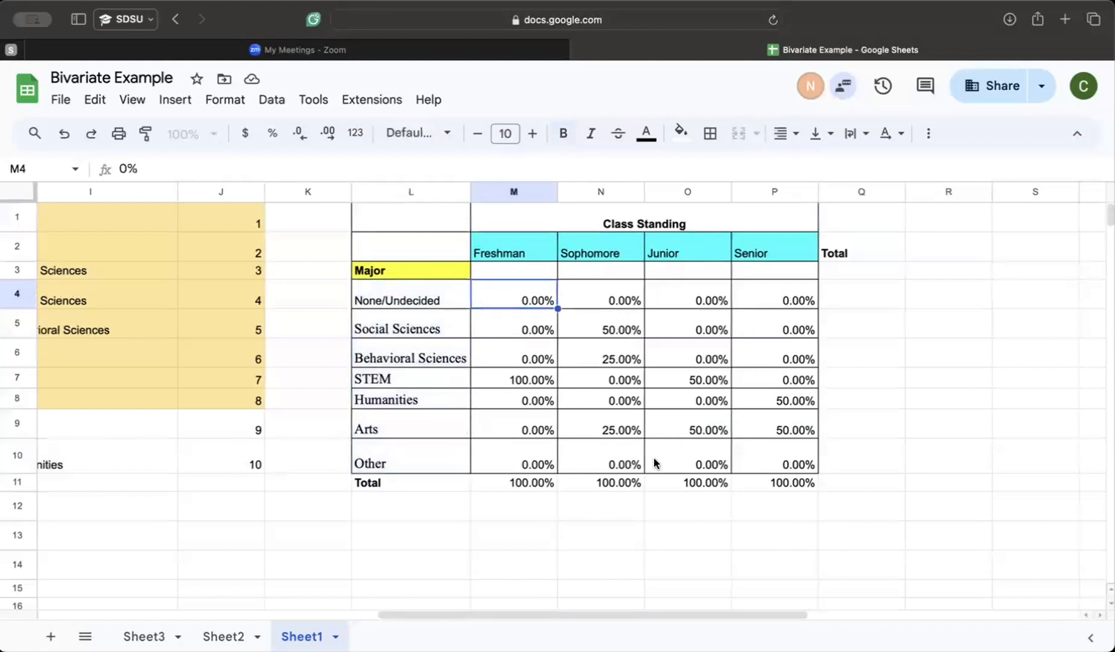
{"action": "scroll", "coordinate": [960, 444], "scroll_direction": "left", "scroll_amount": 2}
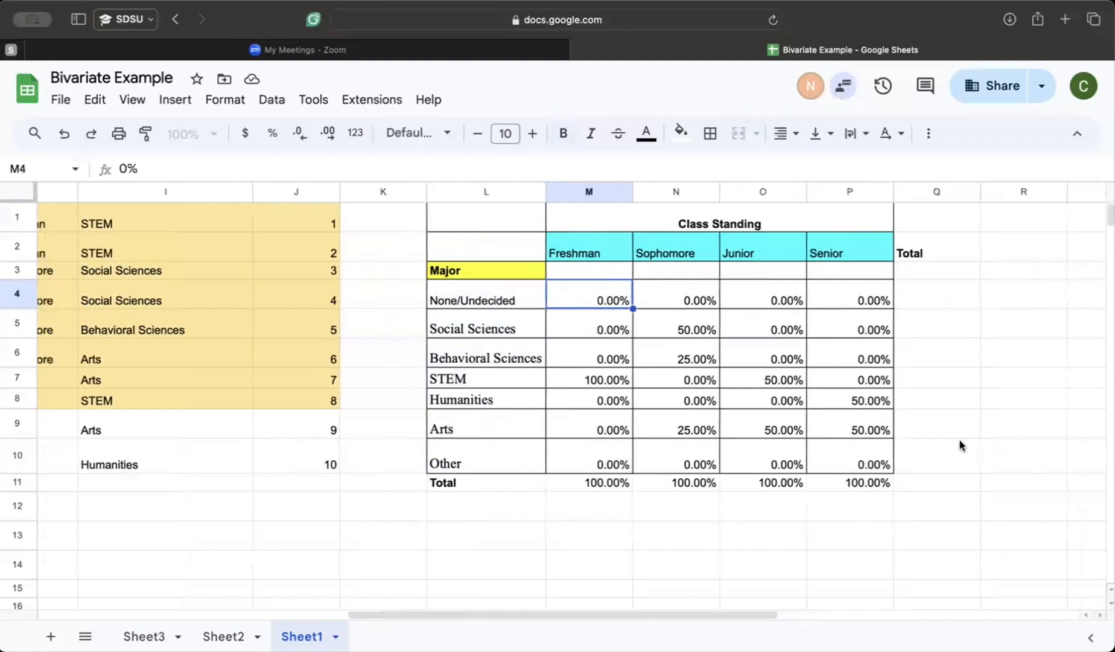
{"action": "right_click", "coordinate": [961, 444]}
{"action": "scroll", "coordinate": [259, 453], "scroll_direction": "left", "scroll_amount": 3}
{"action": "left_click", "coordinate": [305, 456]}
{"action": "scroll", "coordinate": [304, 453], "scroll_direction": "right", "scroll_amount": 4}
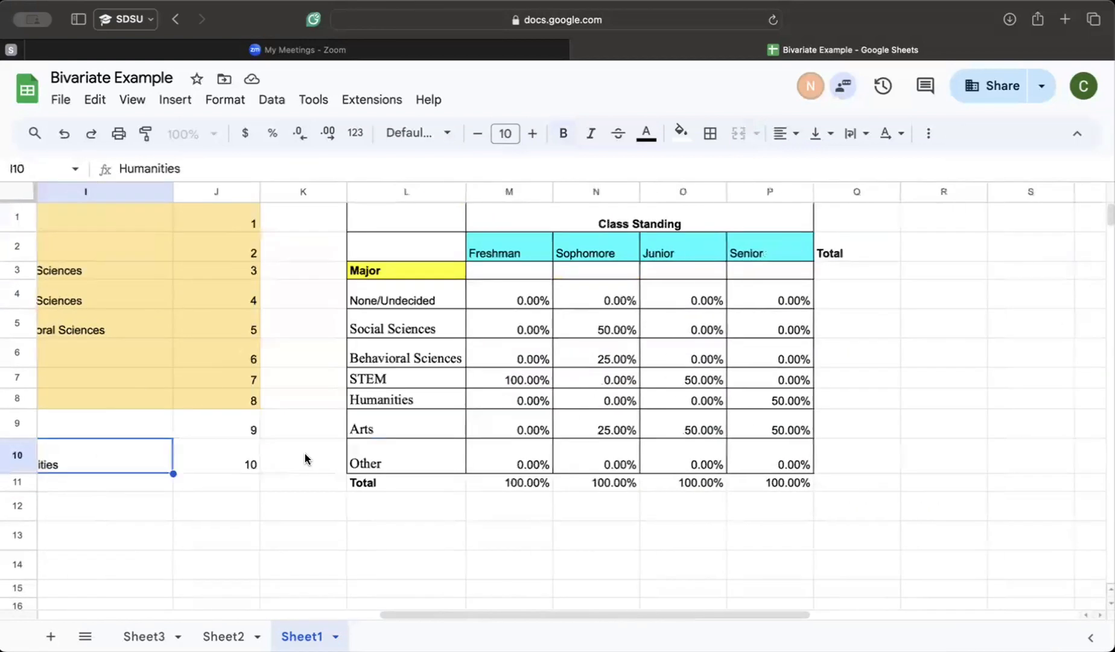
{"action": "scroll", "coordinate": [640, 441], "scroll_direction": "right", "scroll_amount": 2}
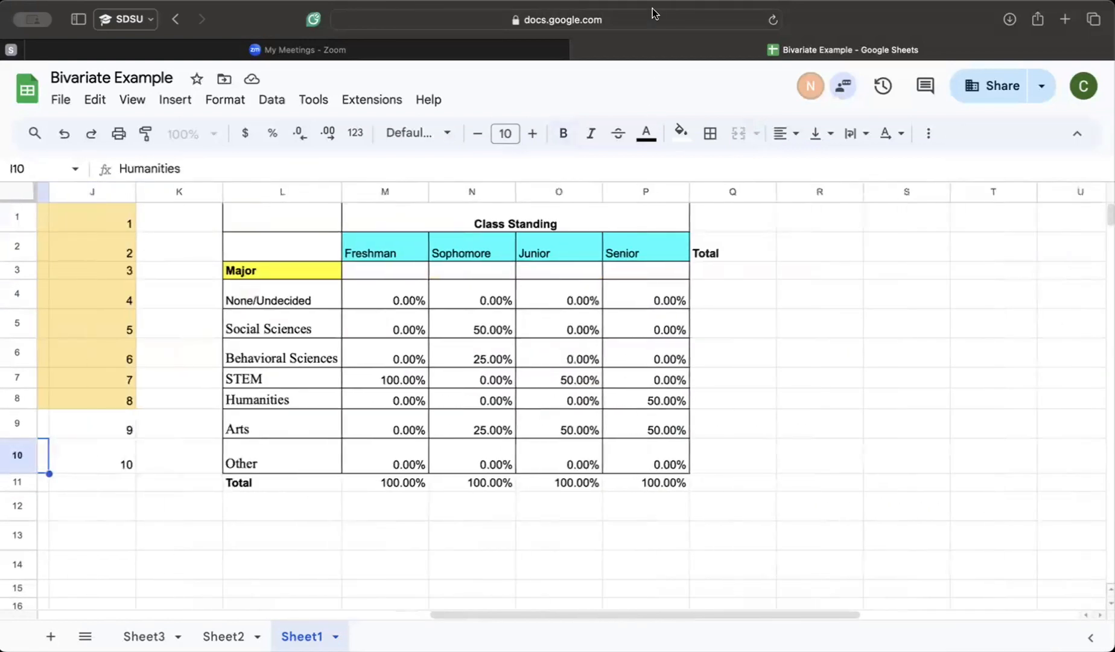